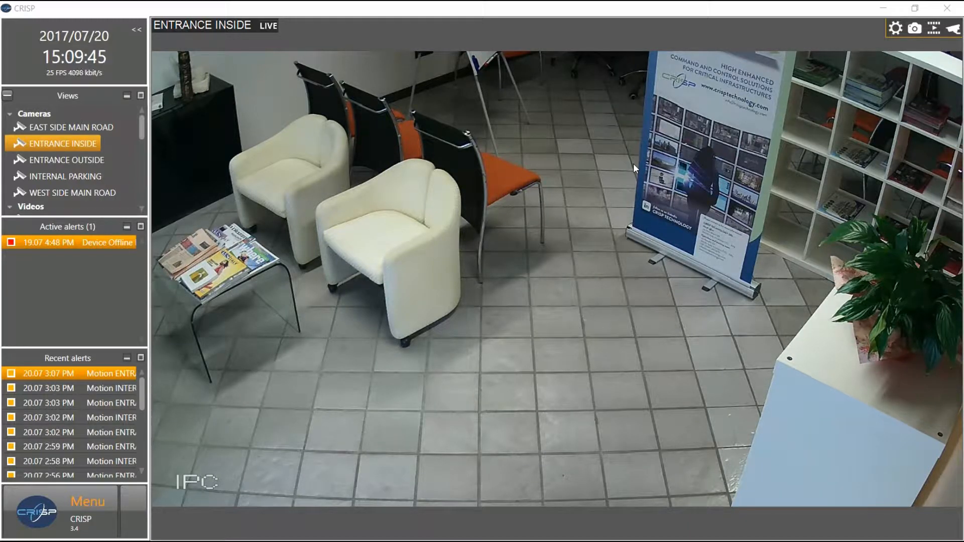
Show the live ENTRANCE INSIDE camera's playback timeline, then open the main menu
click(633, 164)
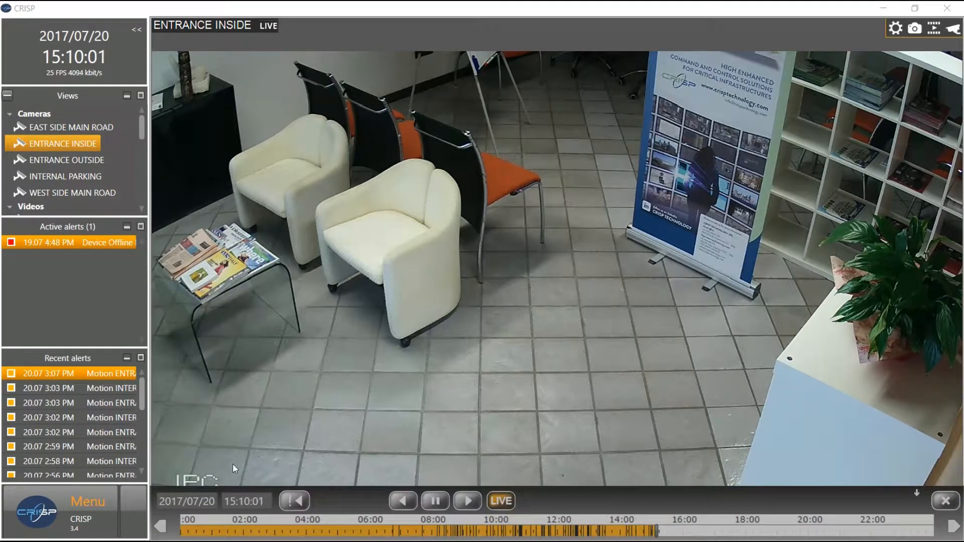
click(40, 522)
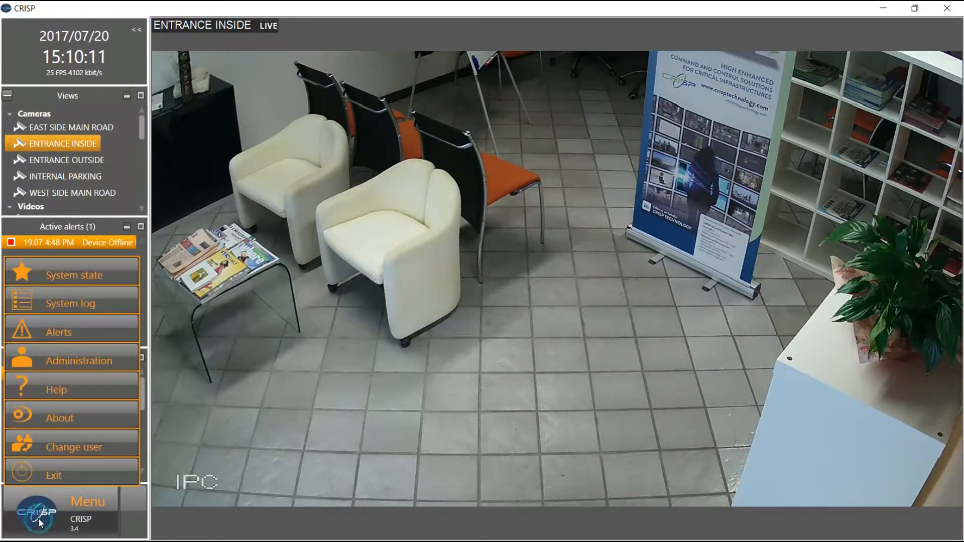
Open System state on its Cameras tab, listing each camera's online and recording status
click(68, 280)
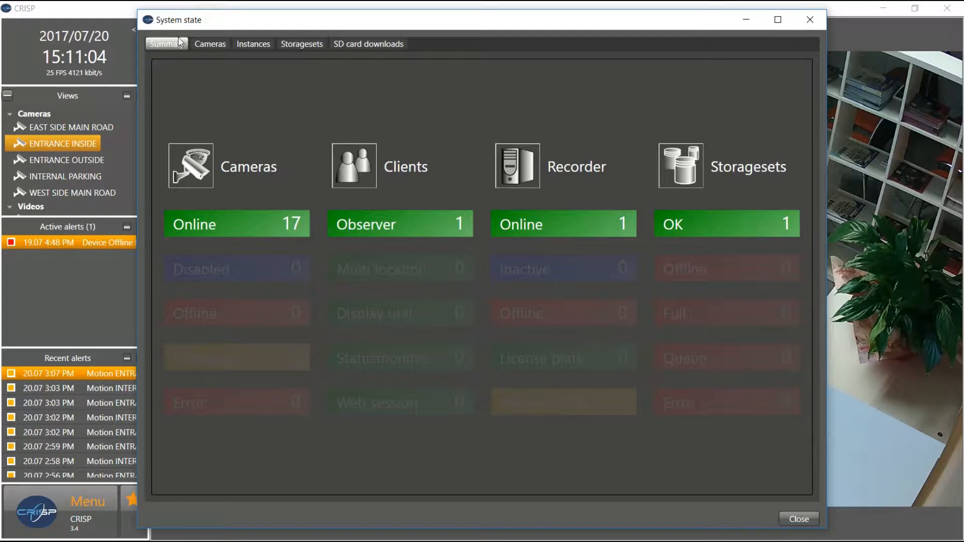
click(204, 43)
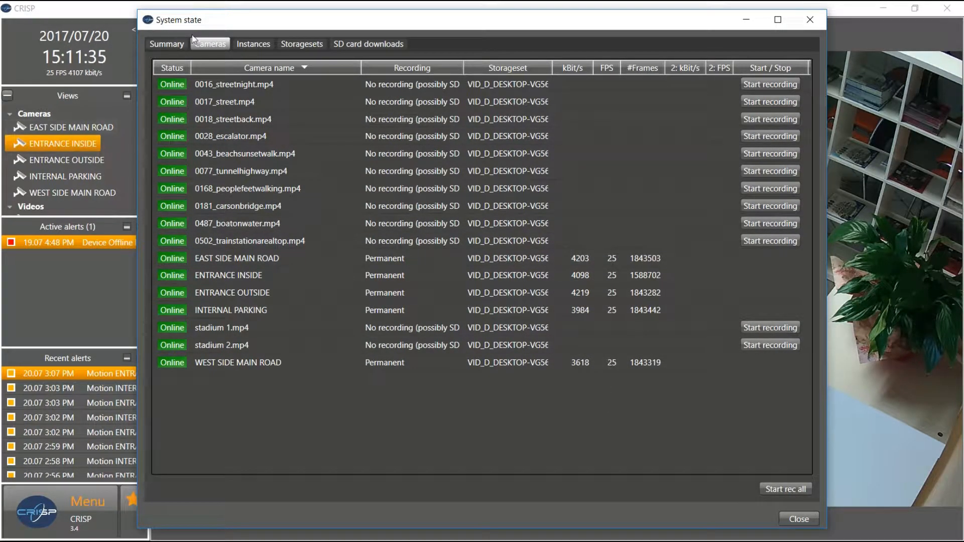
Show the Recorder, Web Access and Observer instances with uptime, CPU and memory figures
click(259, 43)
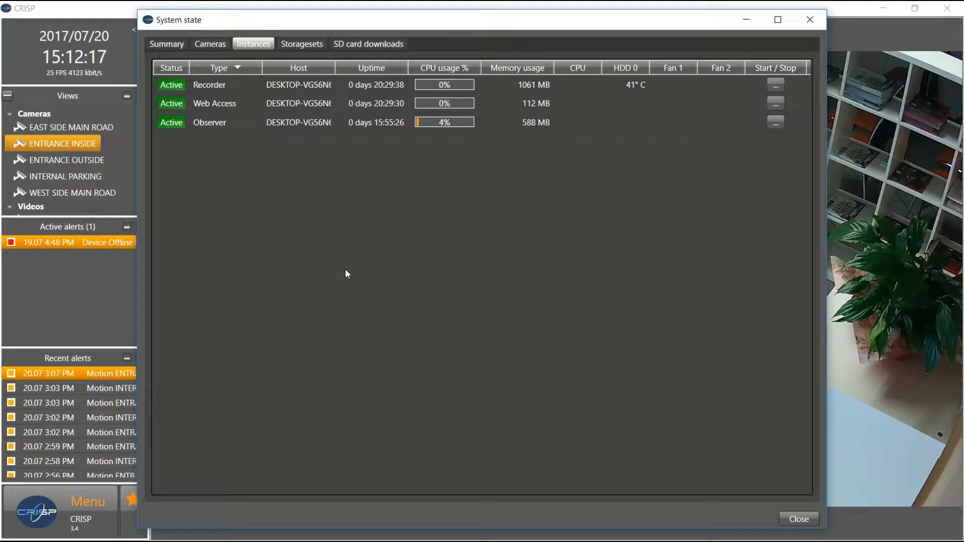
Review the storage set's free space and fill level, then view the empty SD card downloads list
click(307, 47)
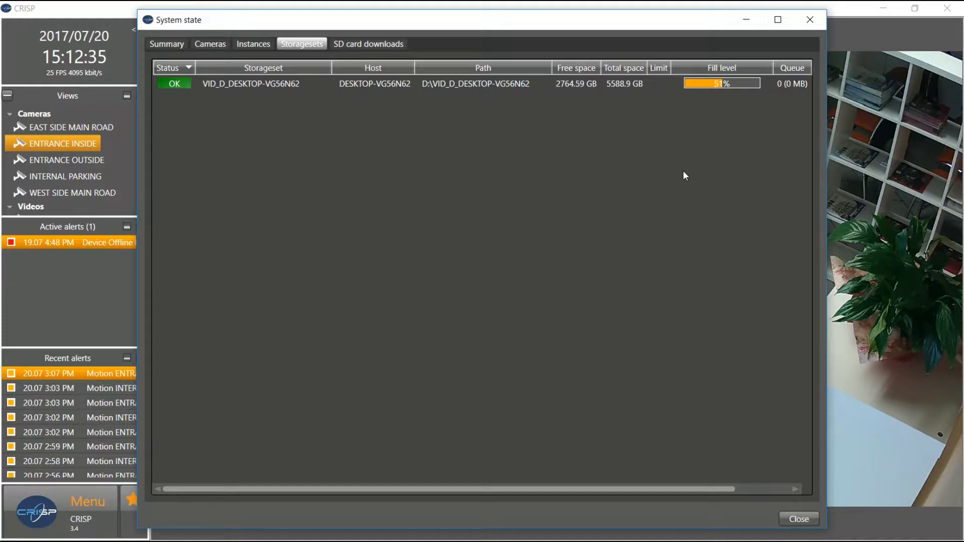
click(371, 44)
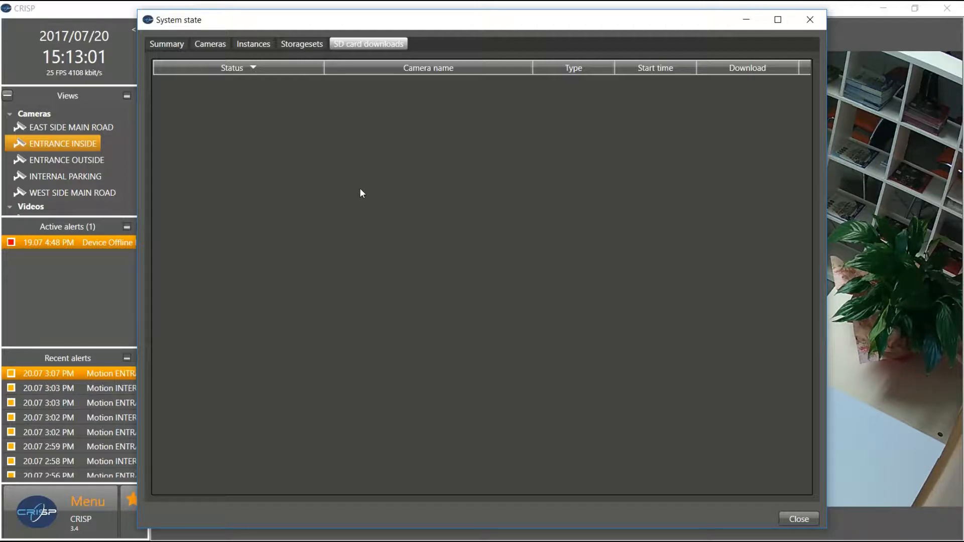
Close System state and open today's System log entries from the menu
click(38, 516)
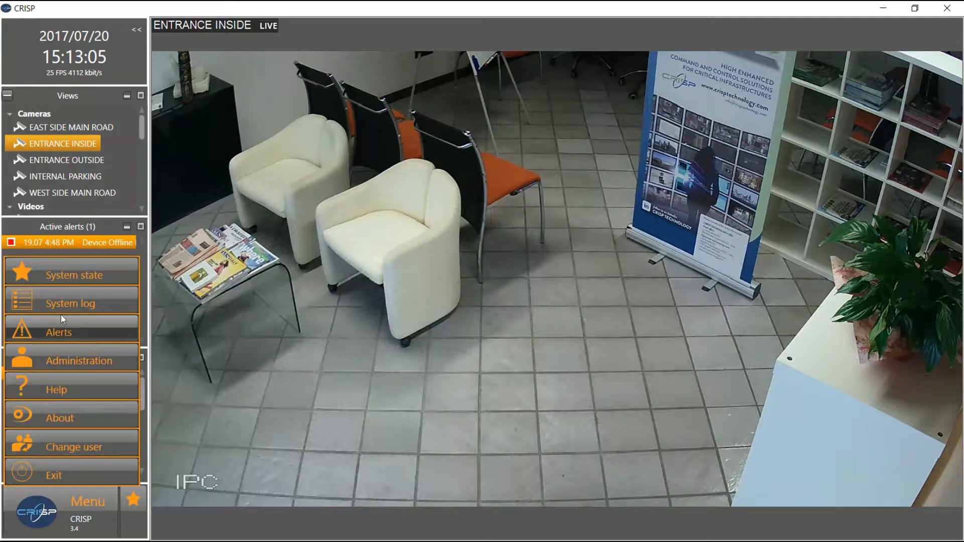
click(59, 305)
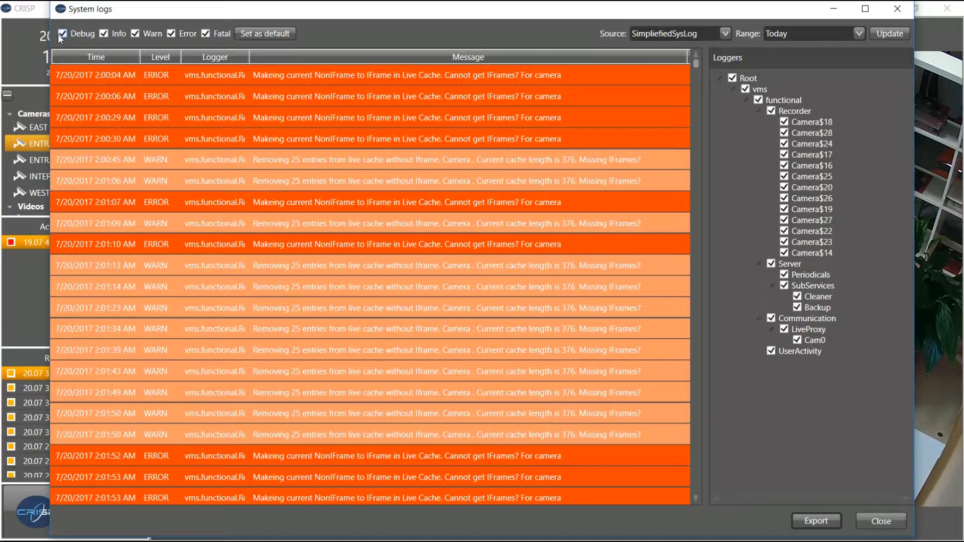
Try the Info and WARN level filters, ending with WARN entries shown again
click(103, 33)
click(135, 33)
click(133, 33)
Check the date Range and Source options, keeping SimplifiedSysLog as the log source
click(859, 34)
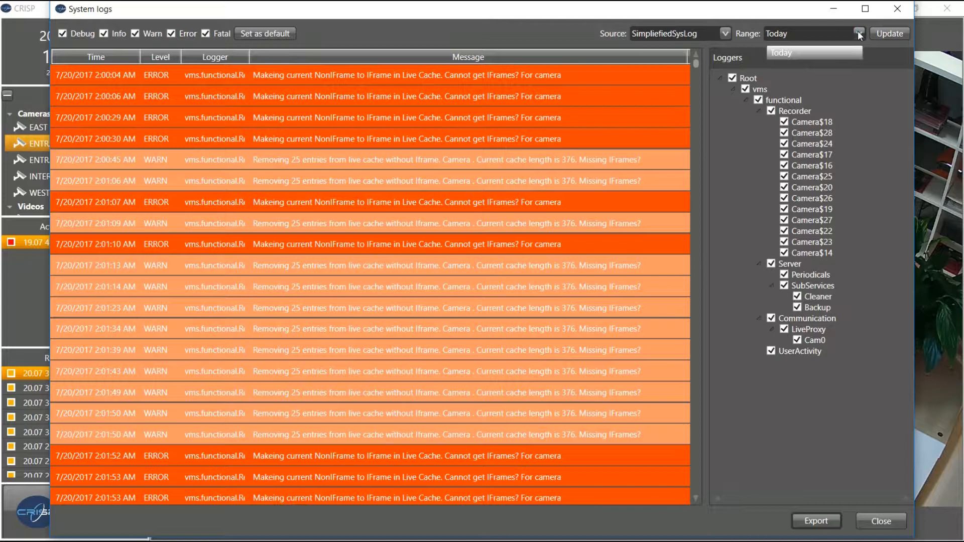
click(859, 35)
click(860, 32)
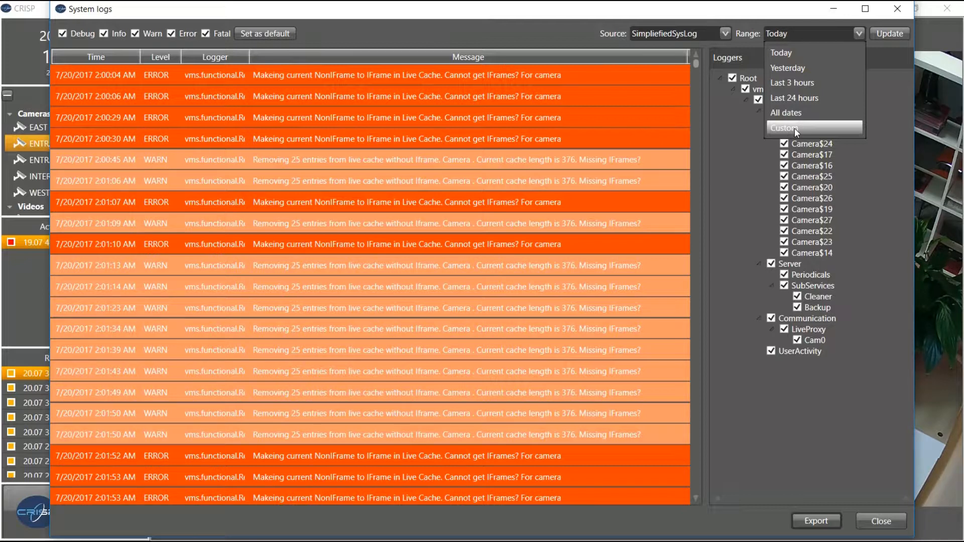
click(724, 33)
click(724, 33)
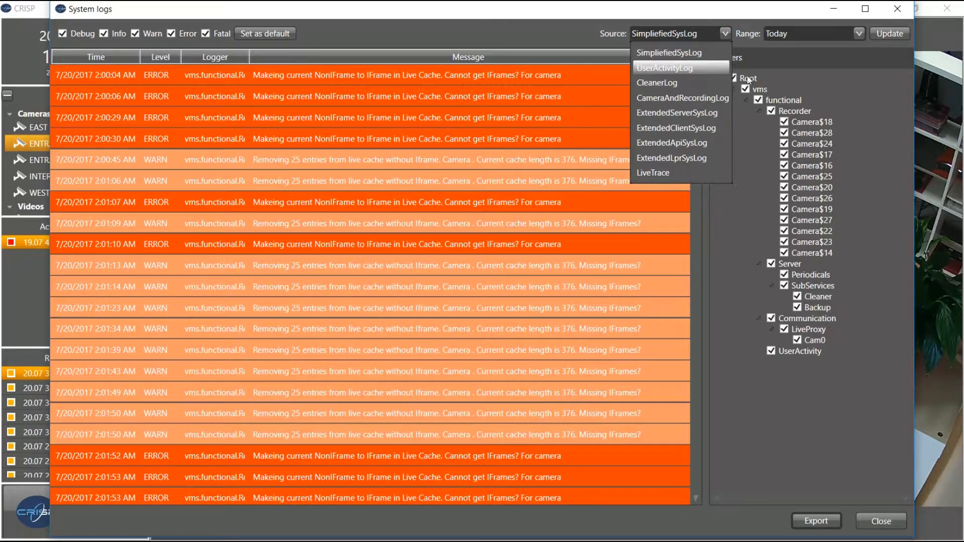
click(858, 95)
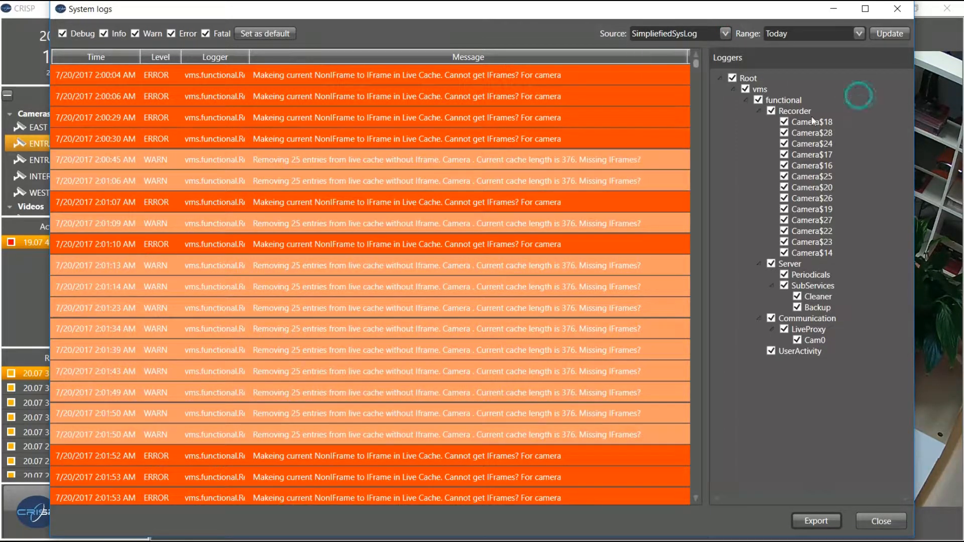
Uncheck Camera$24 in the Loggers tree, leaving Camera$18 and Camera$28 included
click(785, 123)
click(785, 133)
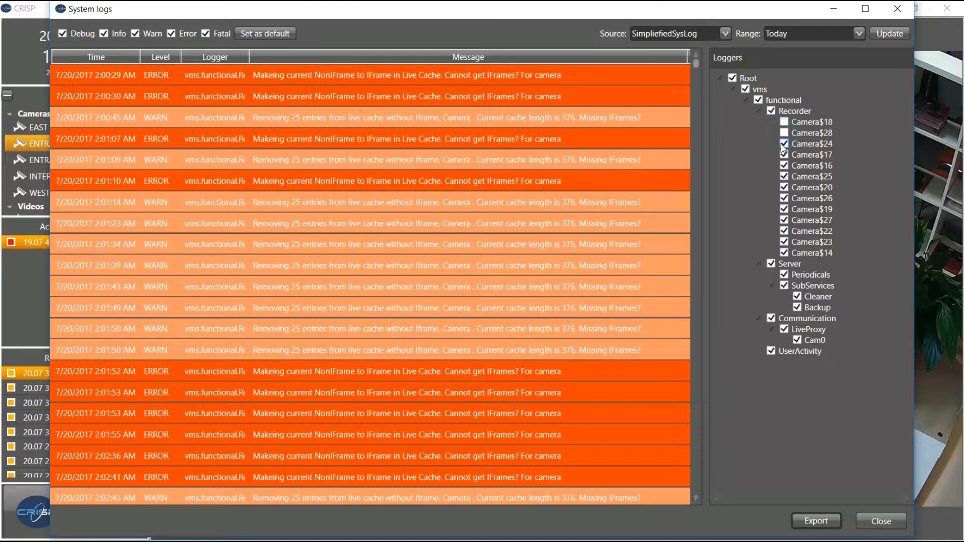
click(783, 145)
click(784, 133)
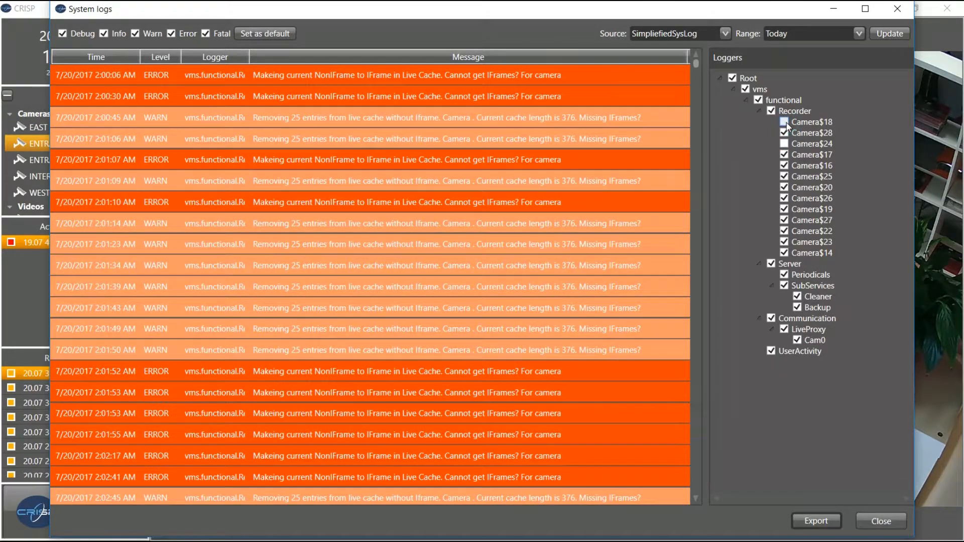
click(785, 123)
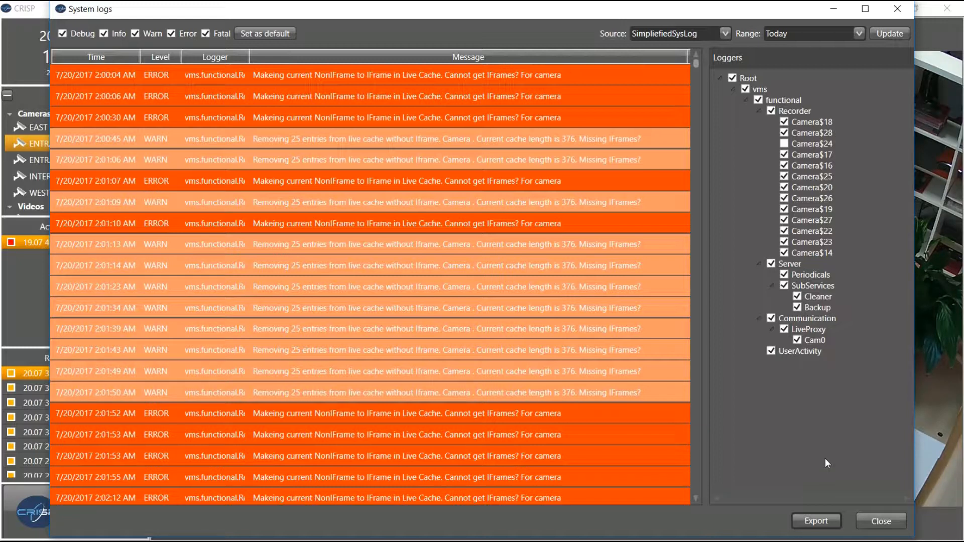
Close the System log and open the Alerts list from the main menu
click(884, 516)
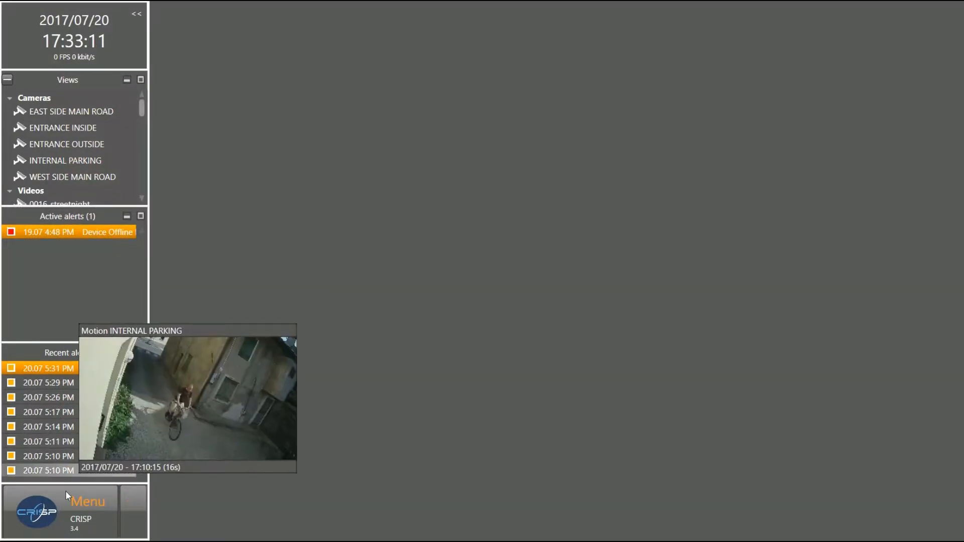
click(66, 493)
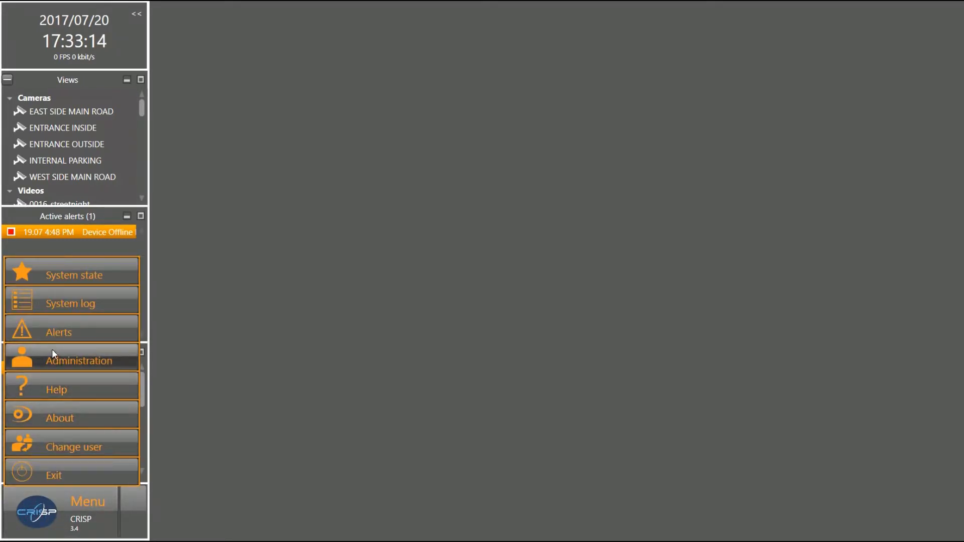
click(53, 336)
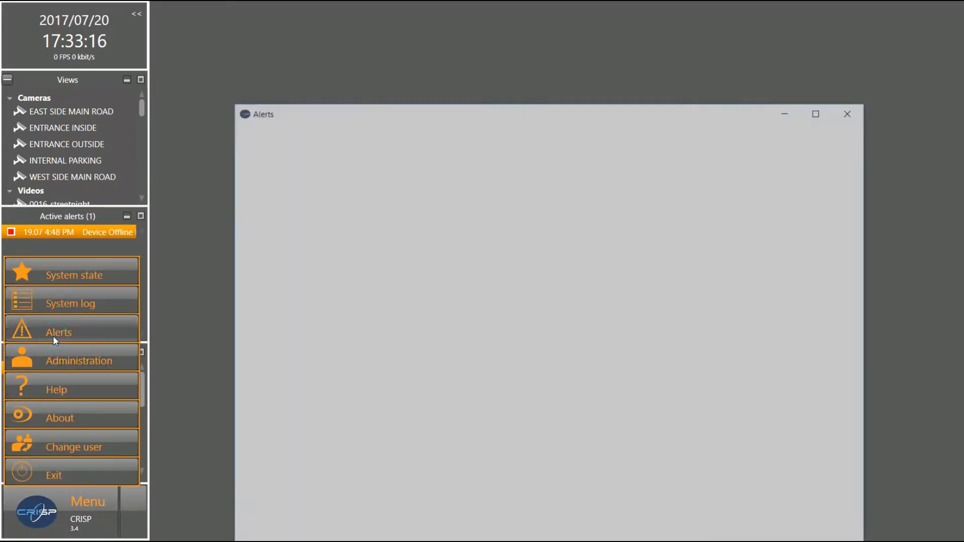
Move the Alerts window higher, review today's motion alerts, then close it
mouse_move(750, 188)
drag(582, 110, 586, 70)
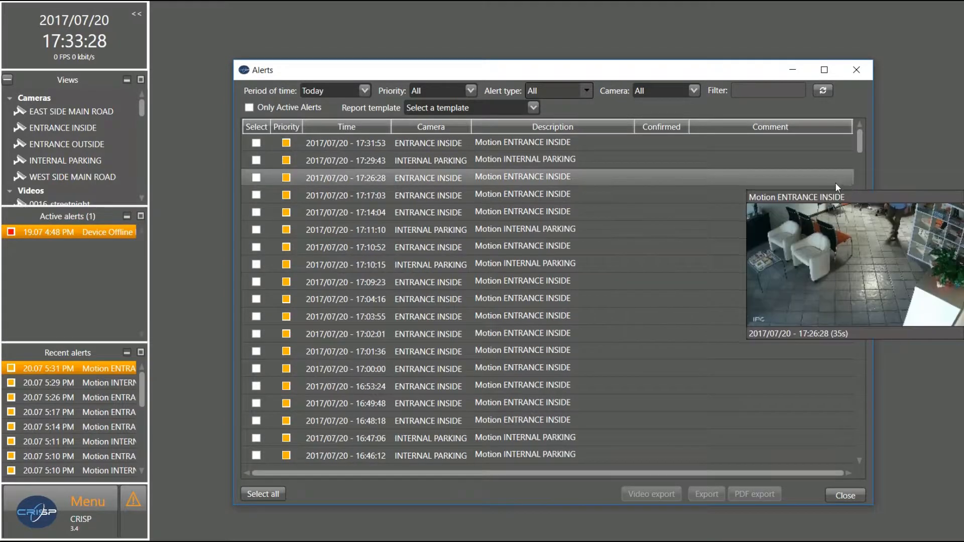
mouse_move(594, 185)
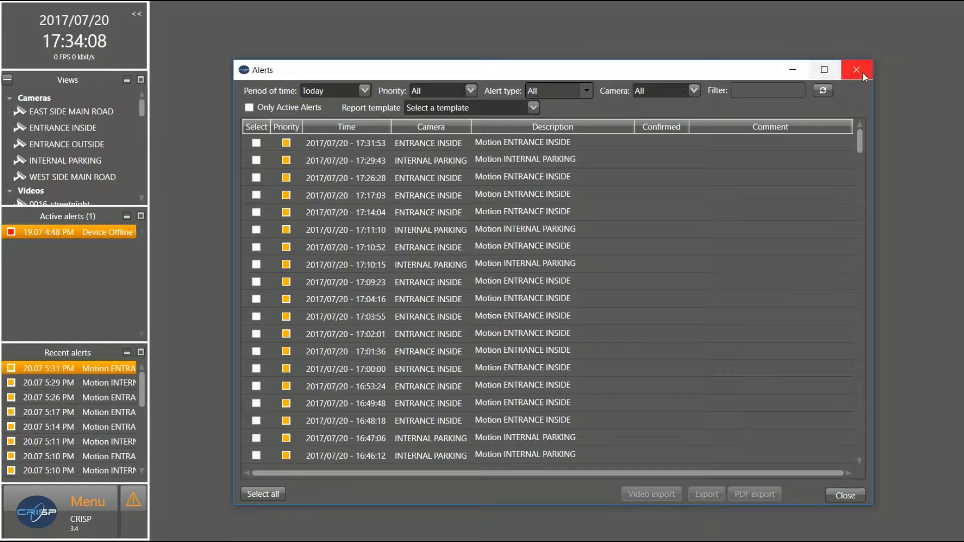
click(863, 73)
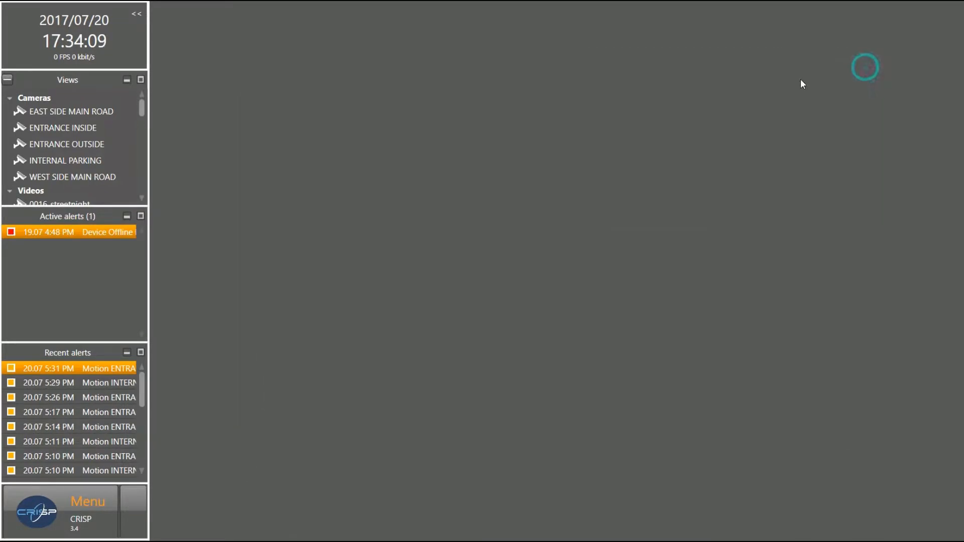
Open Menu > Administration, showing Cameras, Views, Tours, Users and the other sections
click(27, 514)
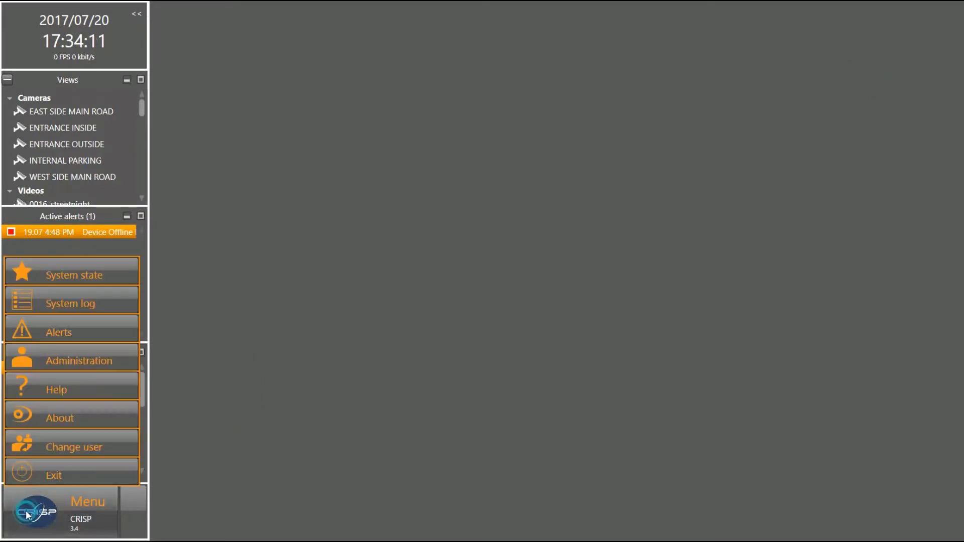
click(67, 361)
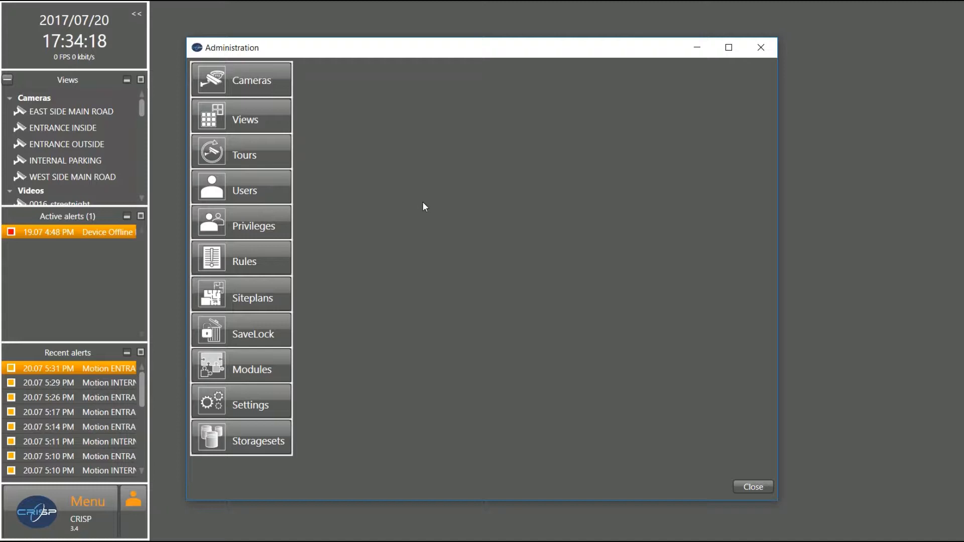
click(51, 512)
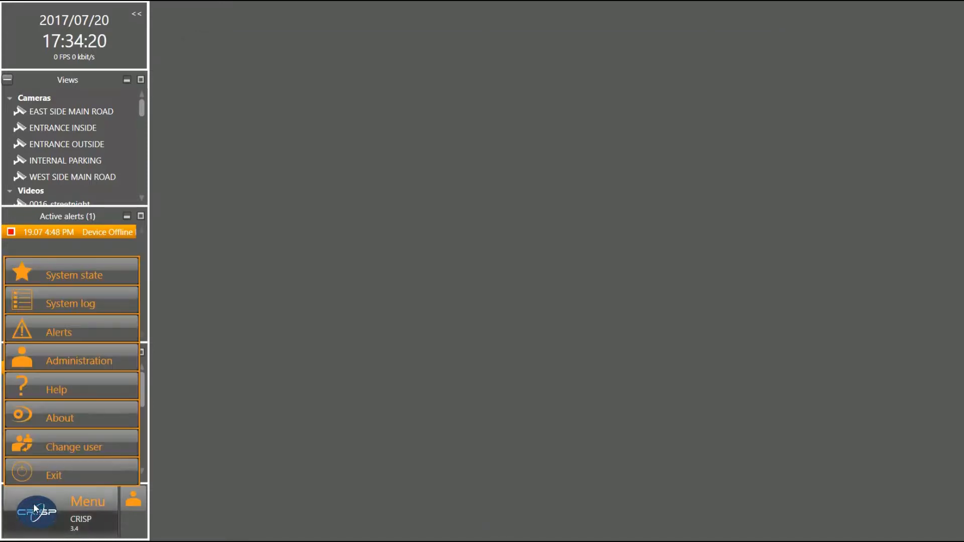
click(66, 360)
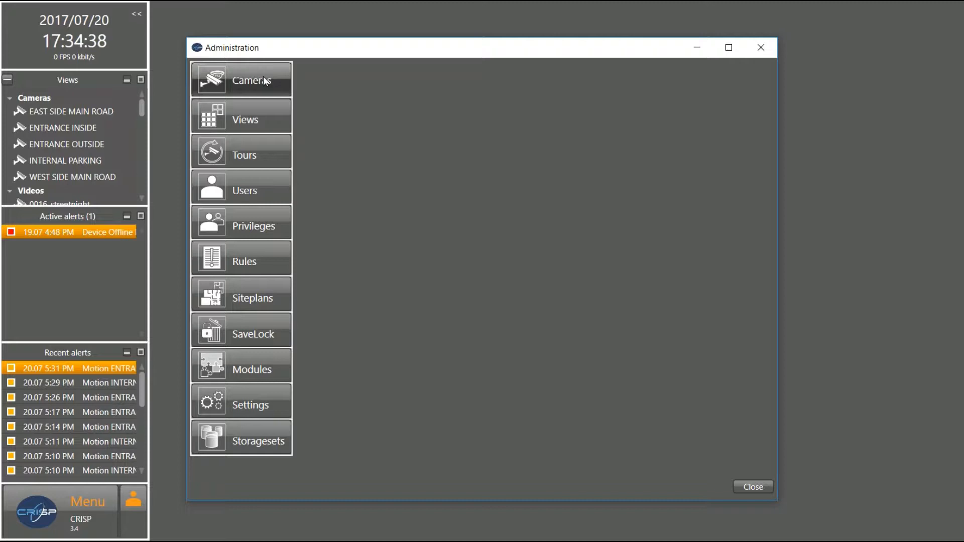
Open Cameras administration and run camera discovery, finding 18 video sources with OK status
click(264, 78)
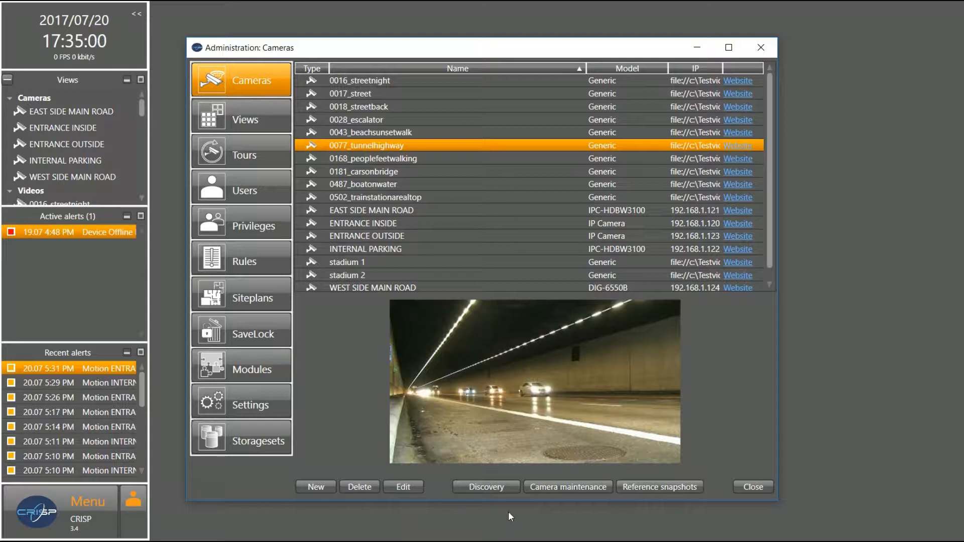
click(495, 487)
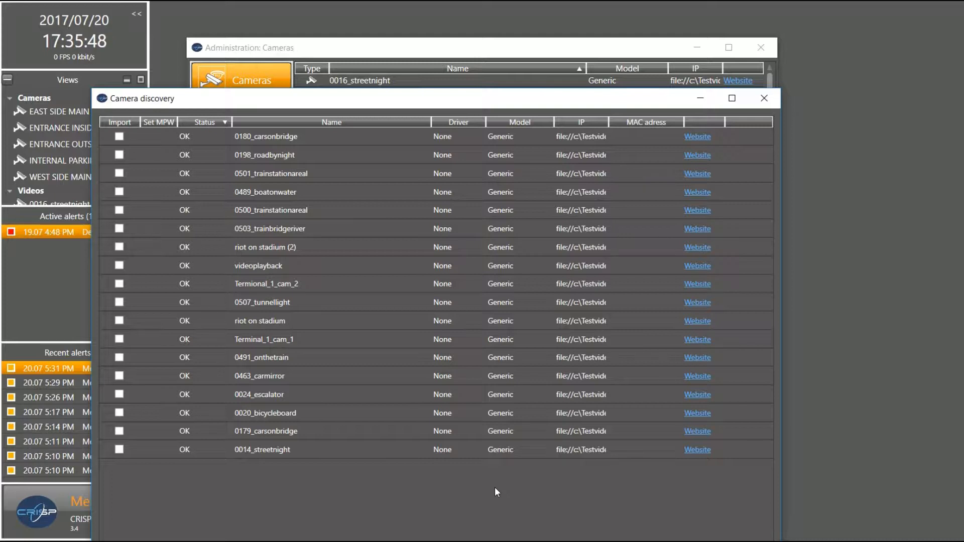
Import the discovered camera 0489_boatonwater into the configured cameras
drag(542, 104, 592, 28)
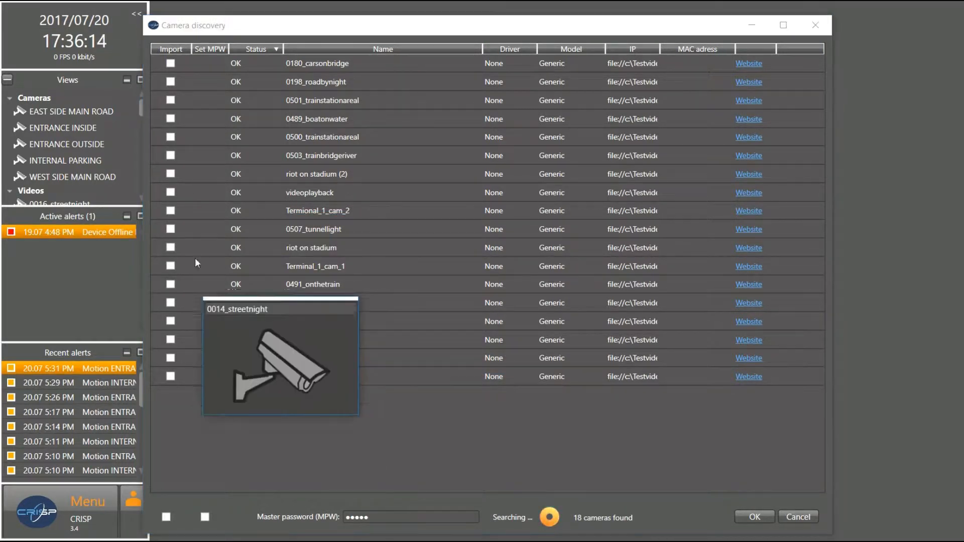
click(171, 119)
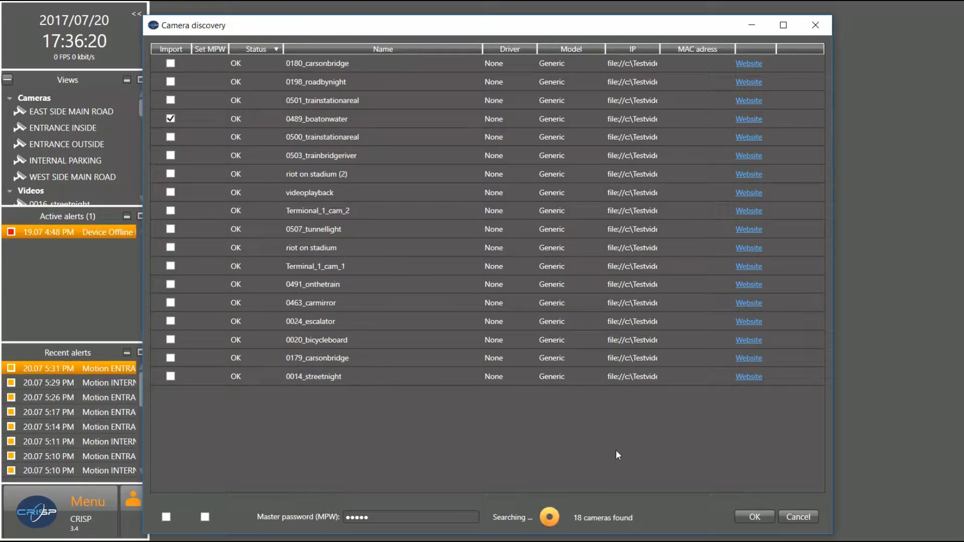
click(749, 517)
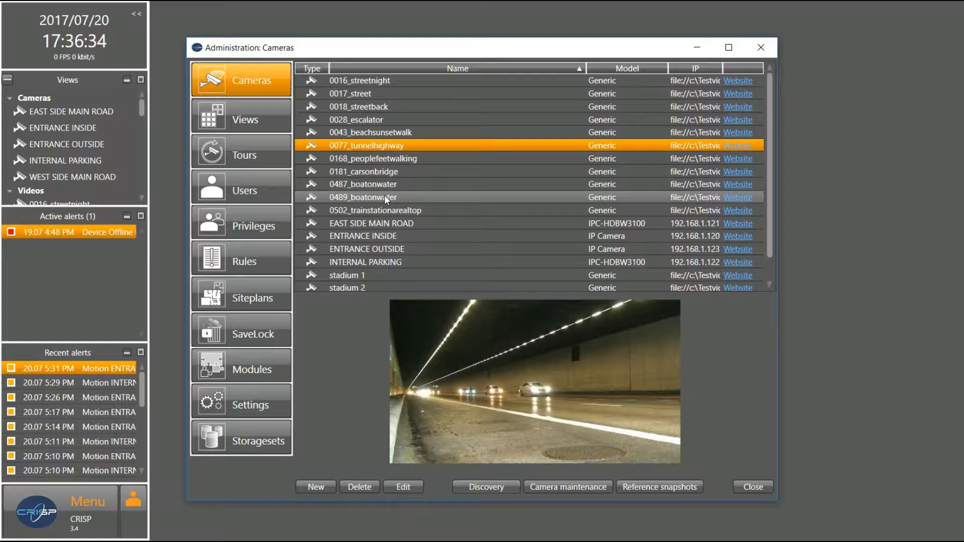
drag(141, 108, 140, 128)
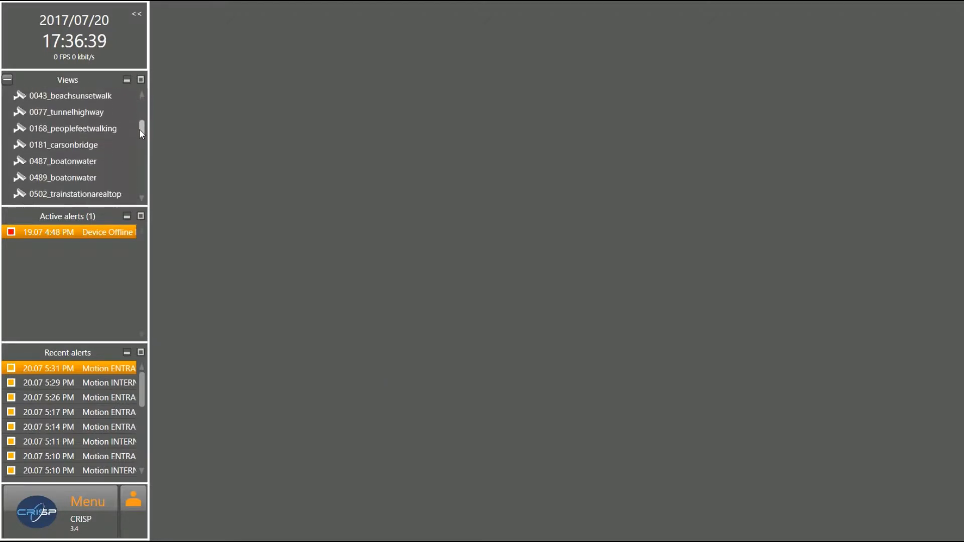
click(83, 178)
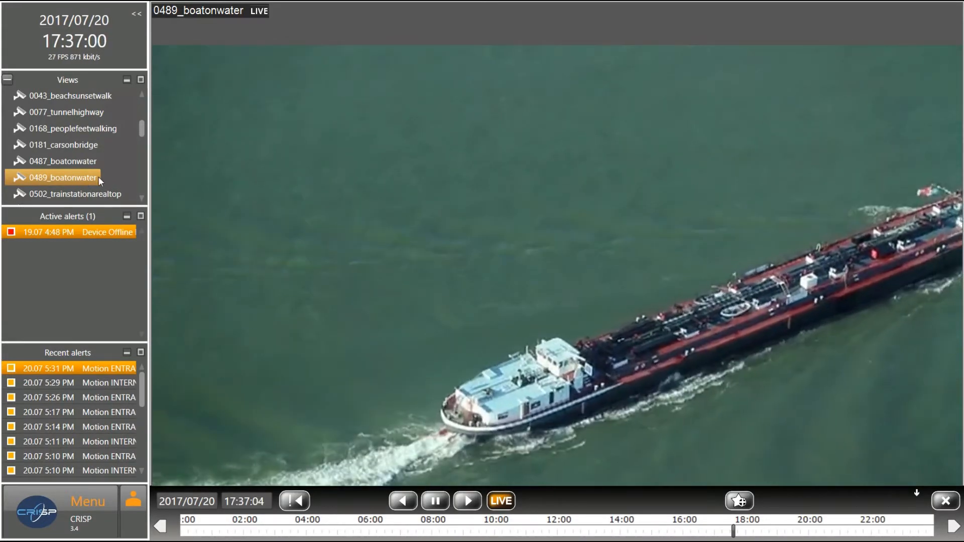
mouse_move(257, 264)
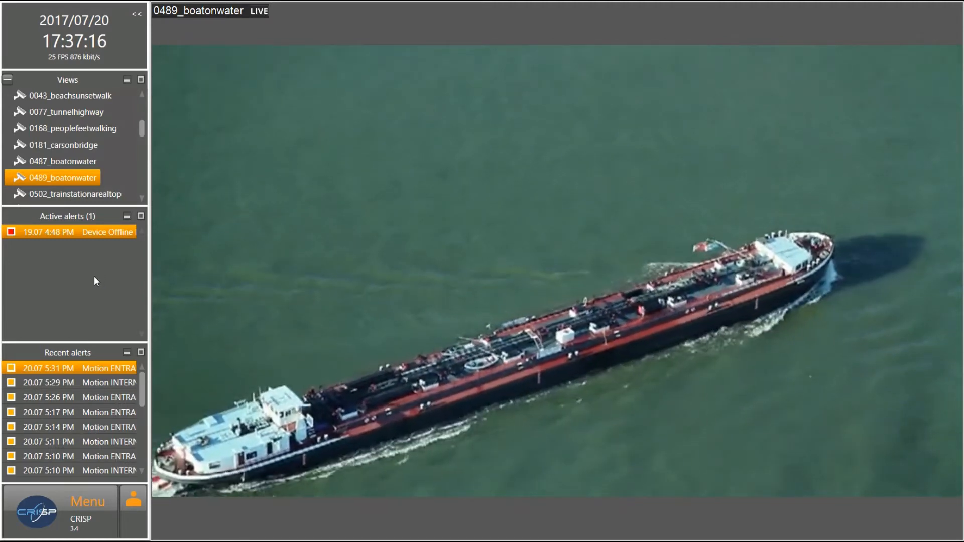
mouse_move(622, 262)
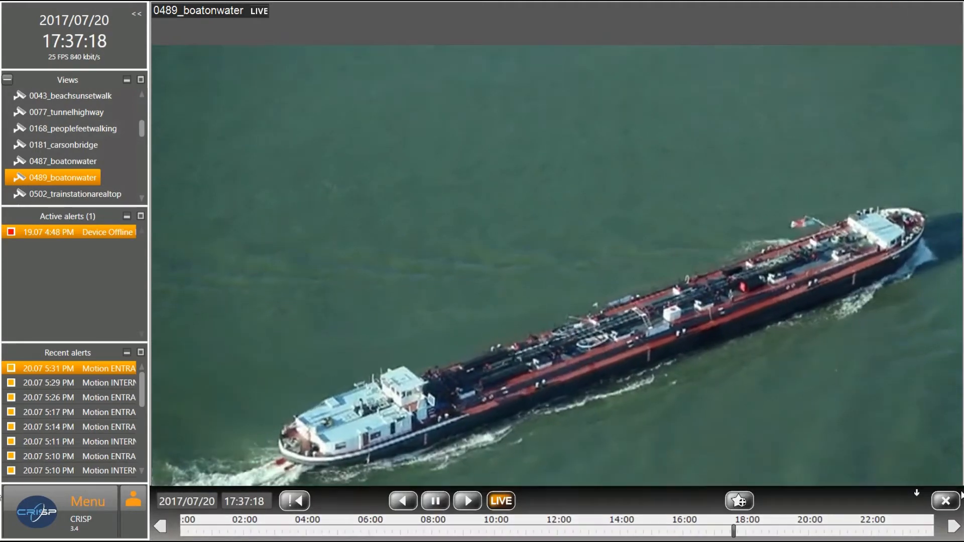
click(946, 501)
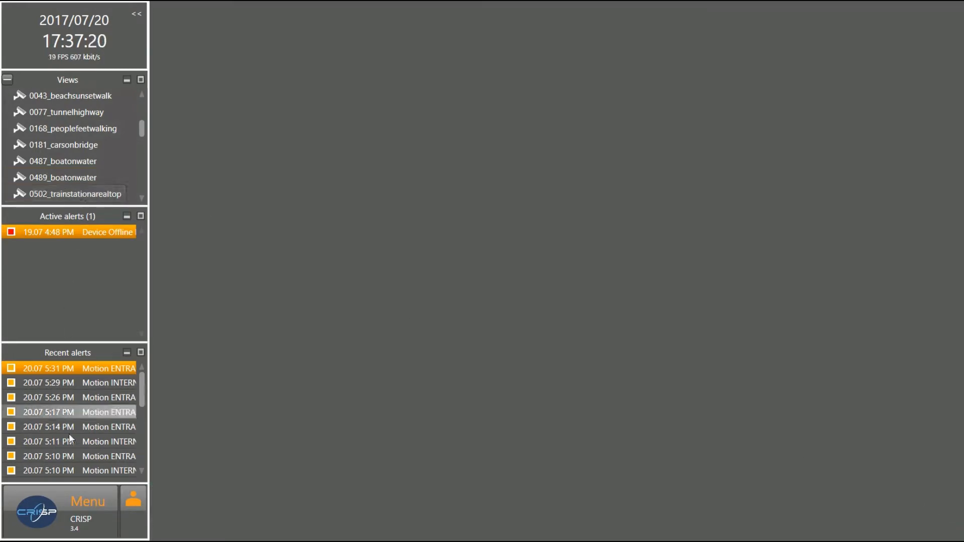
Visit Alerts, then reopen Administration: Cameras, which now lists 0489_boatonwater
click(33, 521)
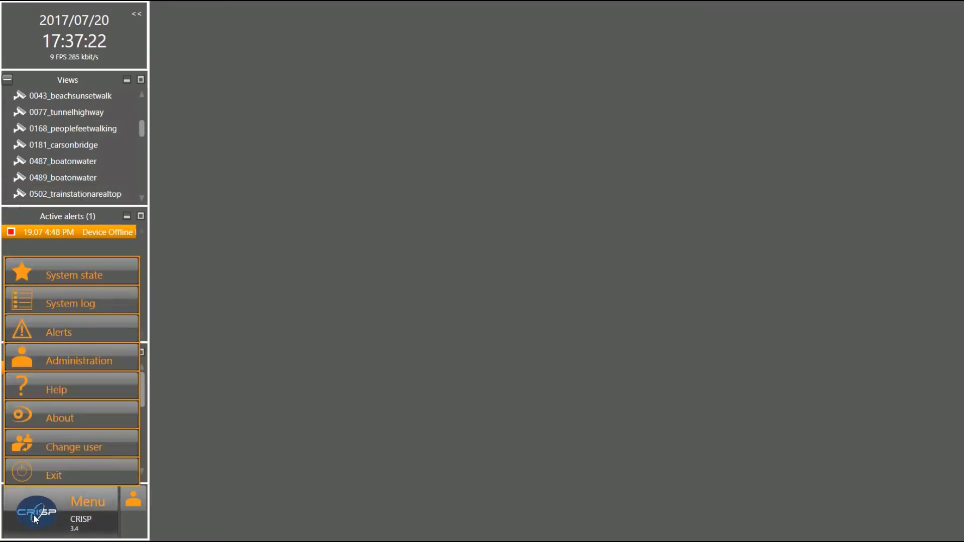
click(39, 327)
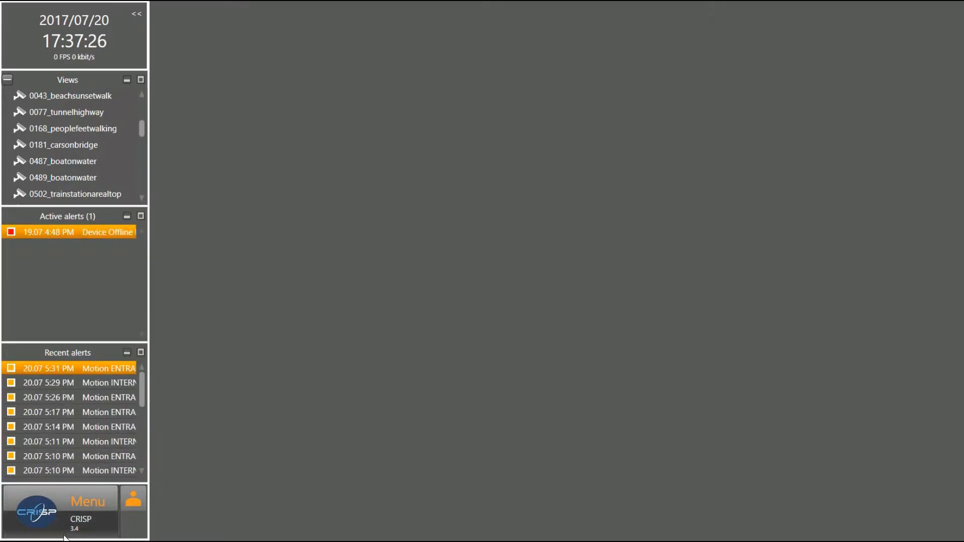
click(44, 518)
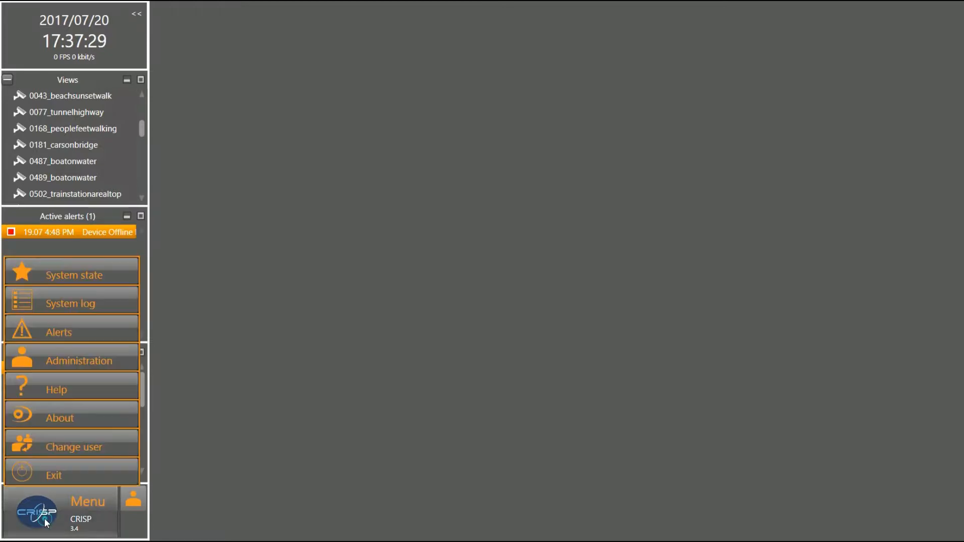
click(65, 359)
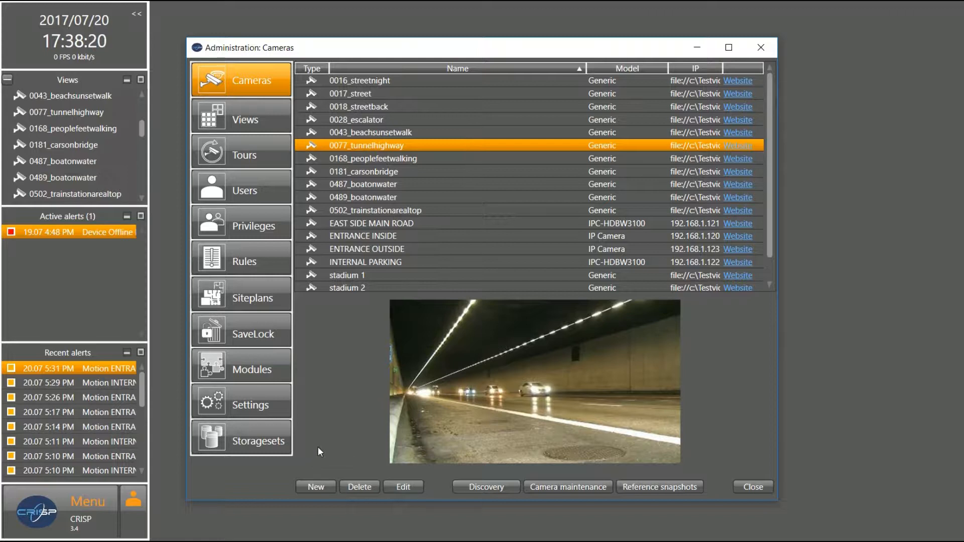
Create New camera 19 and glance at its Type list, keeping Axis
click(314, 488)
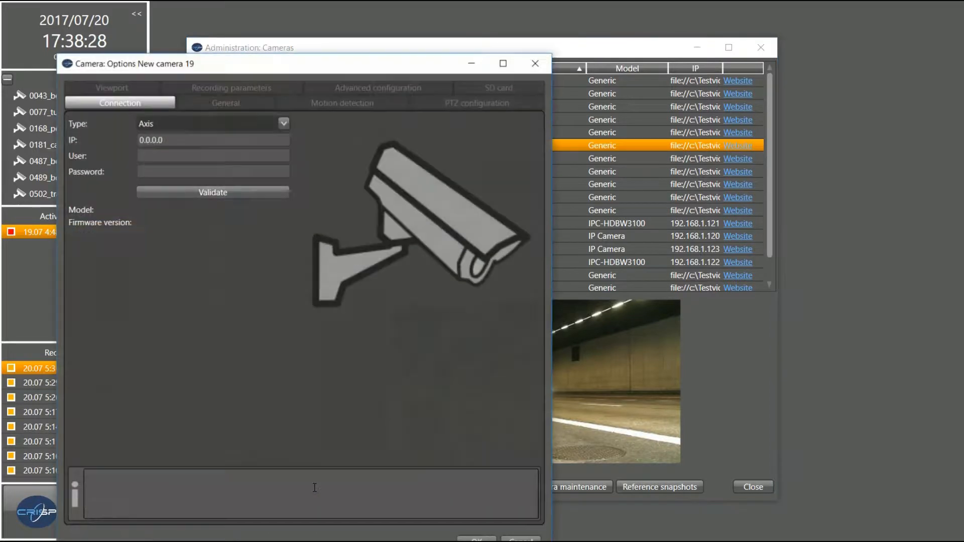
click(280, 124)
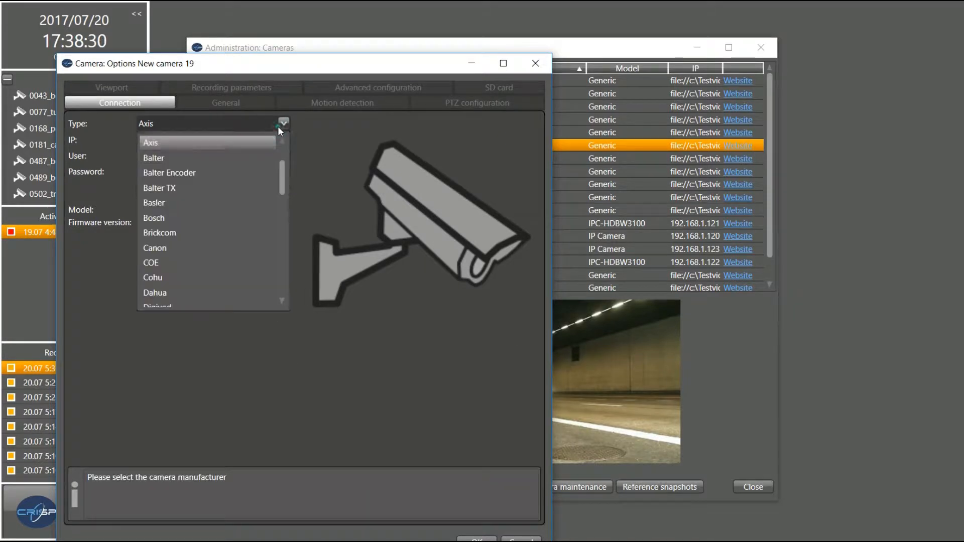
drag(281, 165, 281, 155)
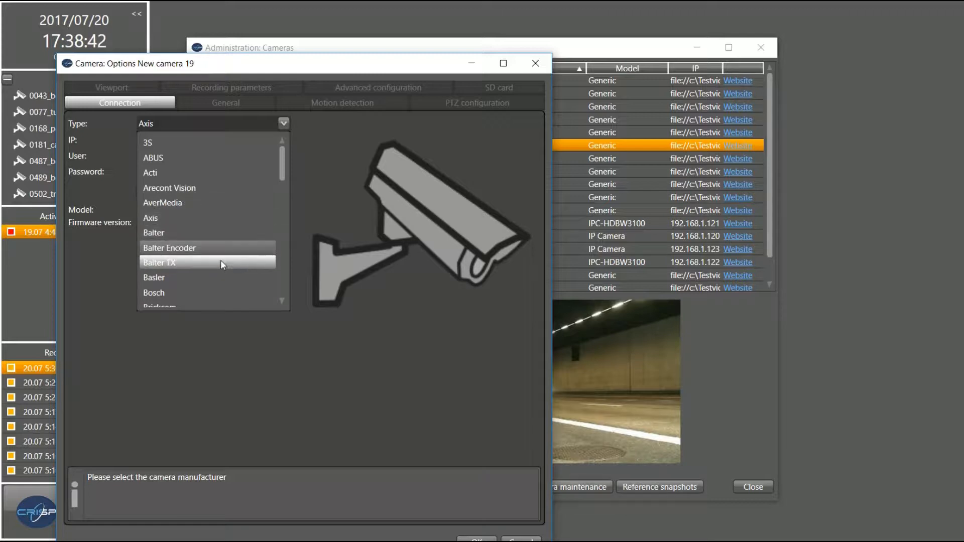
click(288, 303)
Scroll through the full list of supported camera manufacturers, leaving the type unchanged
click(284, 123)
scroll(245, 227, down, 1)
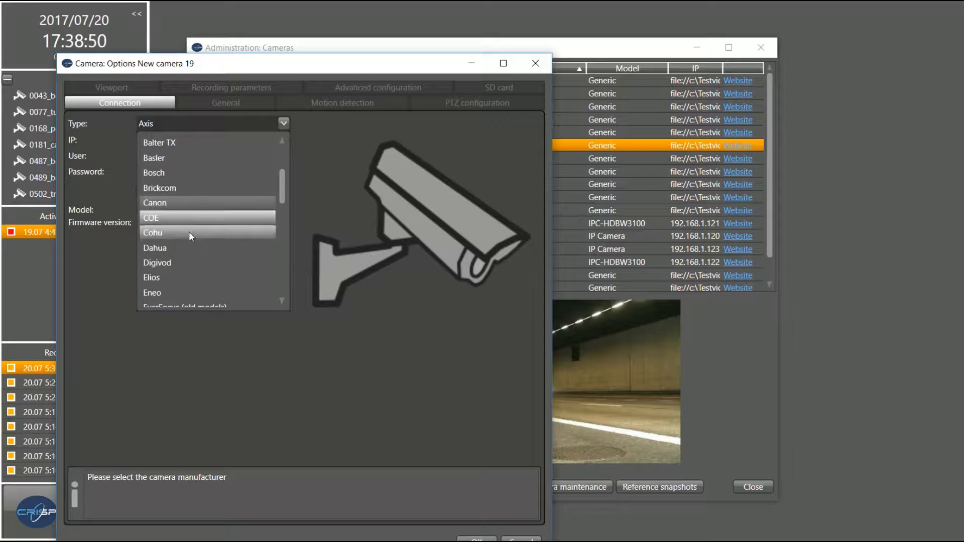
scroll(184, 255, down, 1)
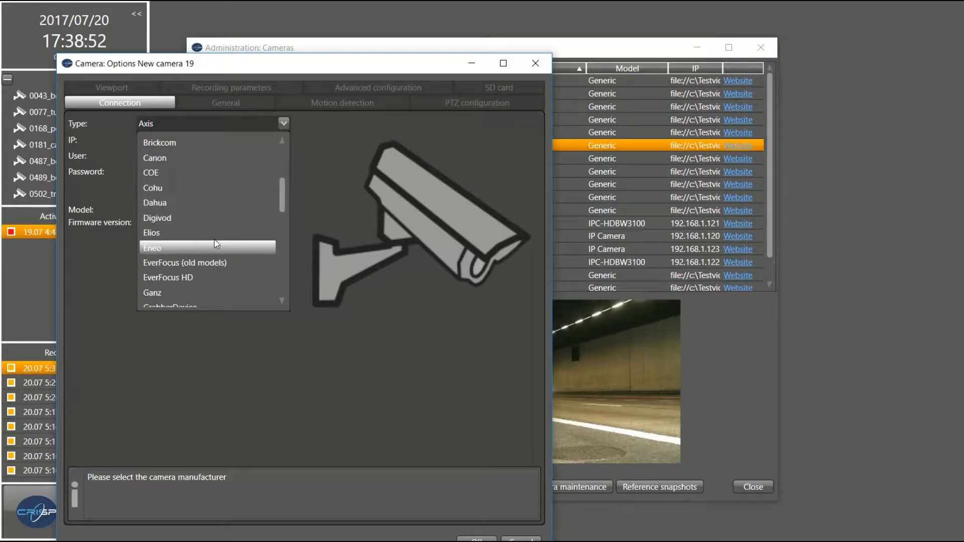
scroll(219, 240, down, 1)
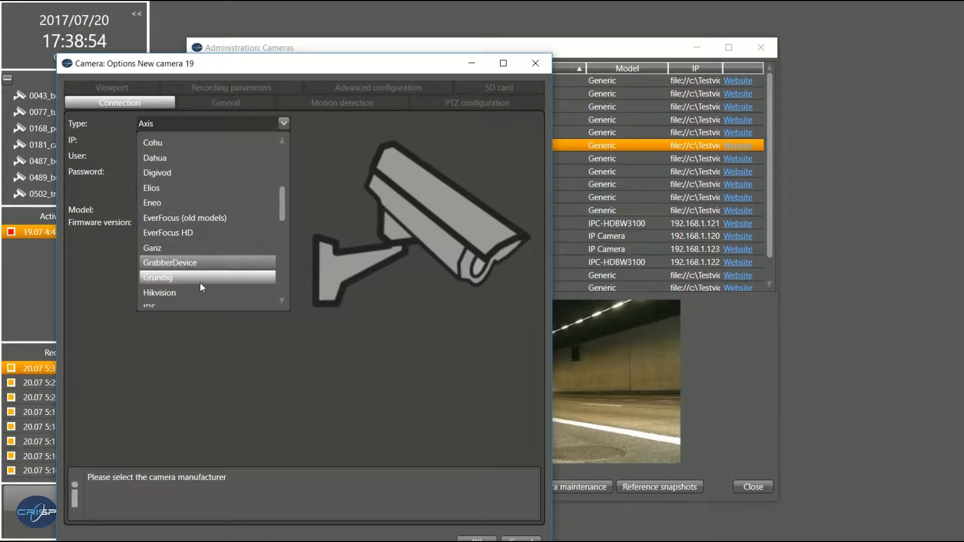
scroll(199, 241, down, 2)
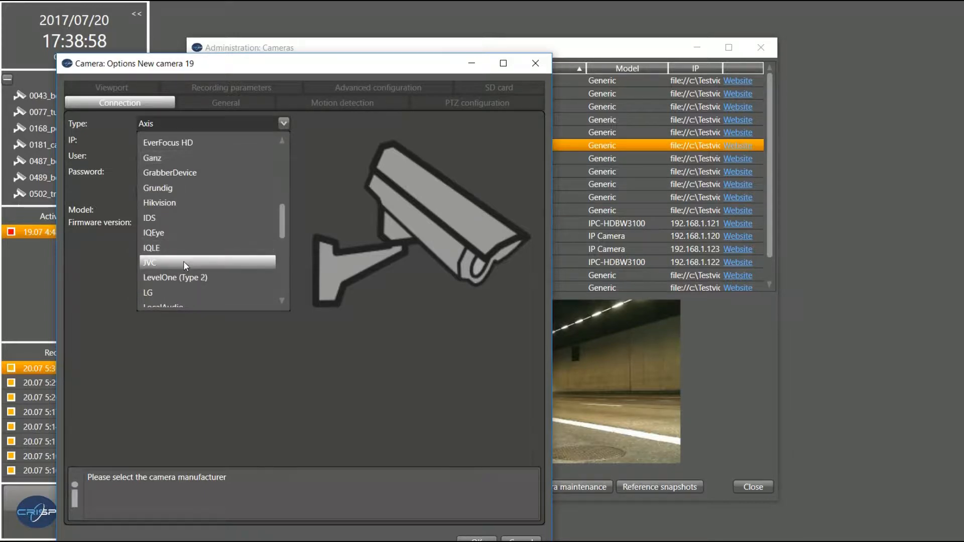
scroll(186, 261, down, 1)
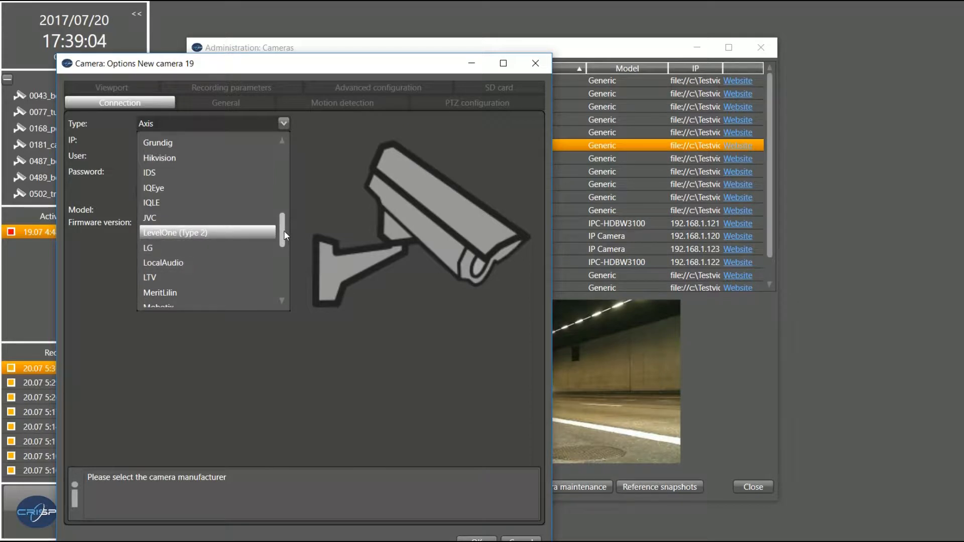
drag(284, 231, 284, 258)
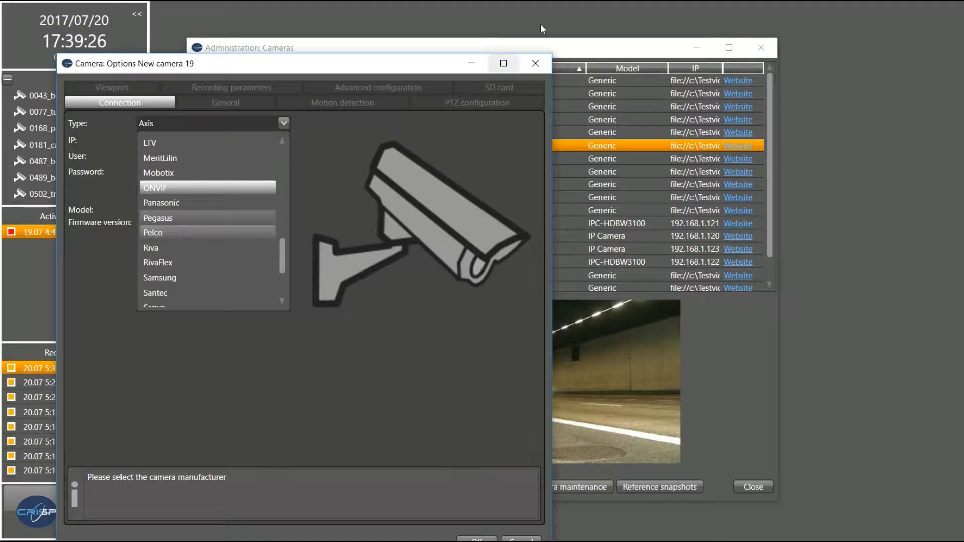
click(536, 63)
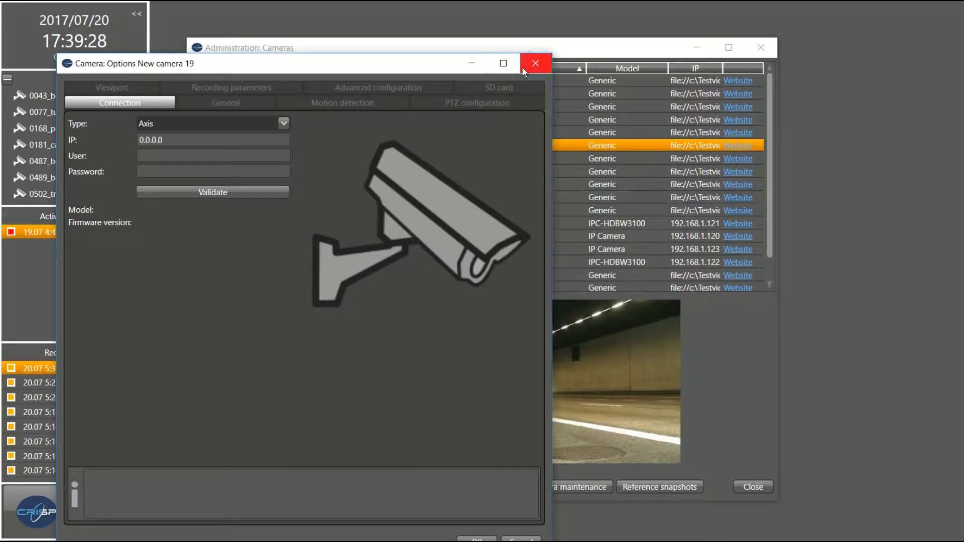
Discard New camera 19, then view and close 0077_tunnelhighway's camera options
click(525, 66)
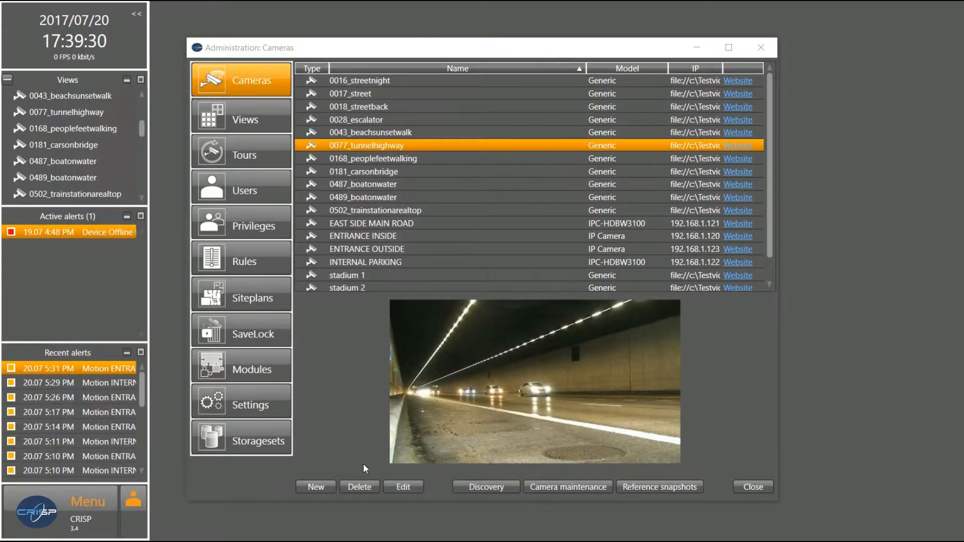
click(403, 487)
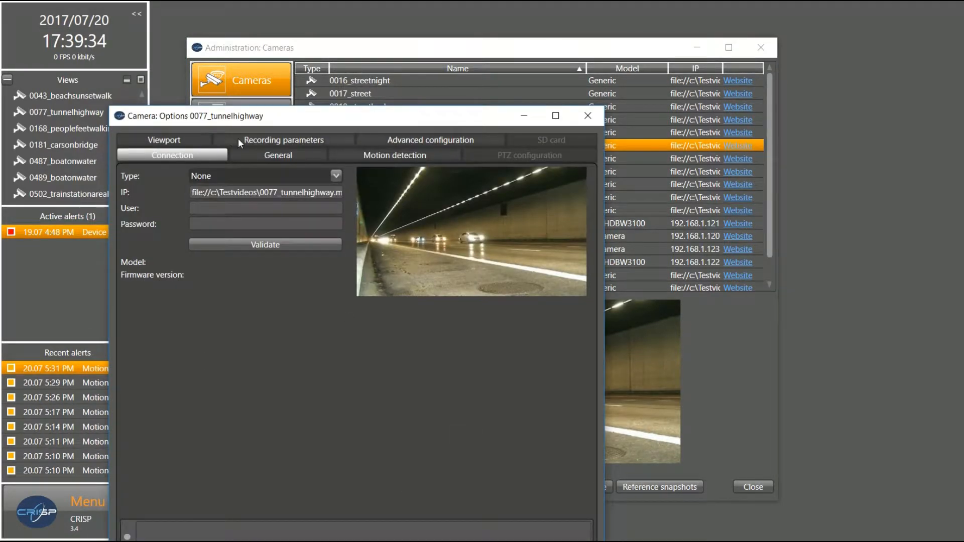
click(588, 116)
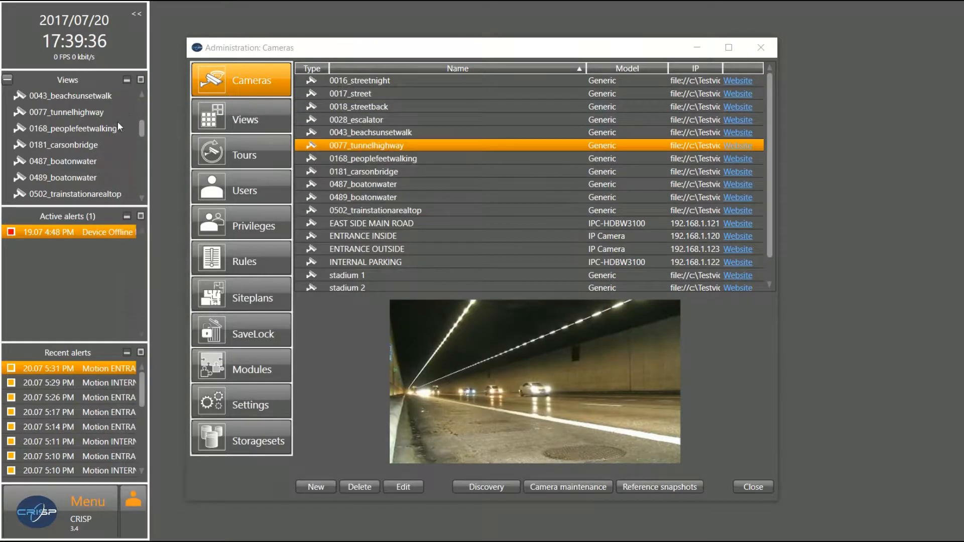
Show the ENTRANCE INSIDE camera live in the main view
click(145, 126)
drag(143, 126, 142, 98)
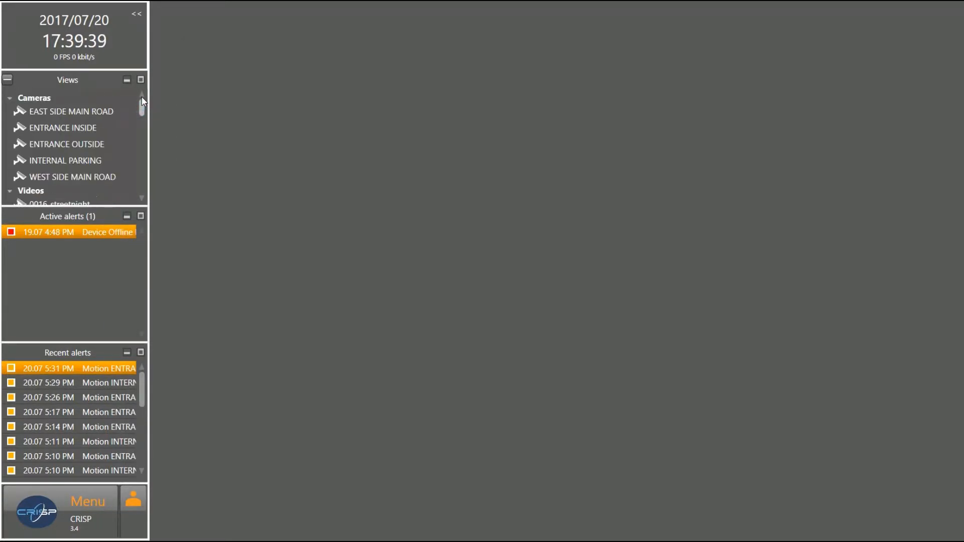
double_click(91, 126)
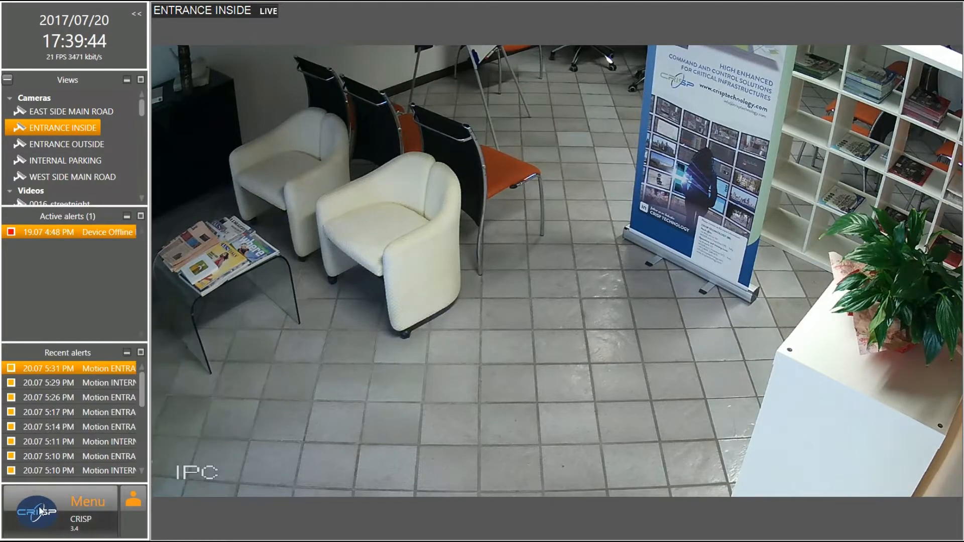
Reopen Administration: Cameras and open ENTRANCE INSIDE's options (Dahua, IP 192.168.1.120)
click(38, 506)
click(65, 360)
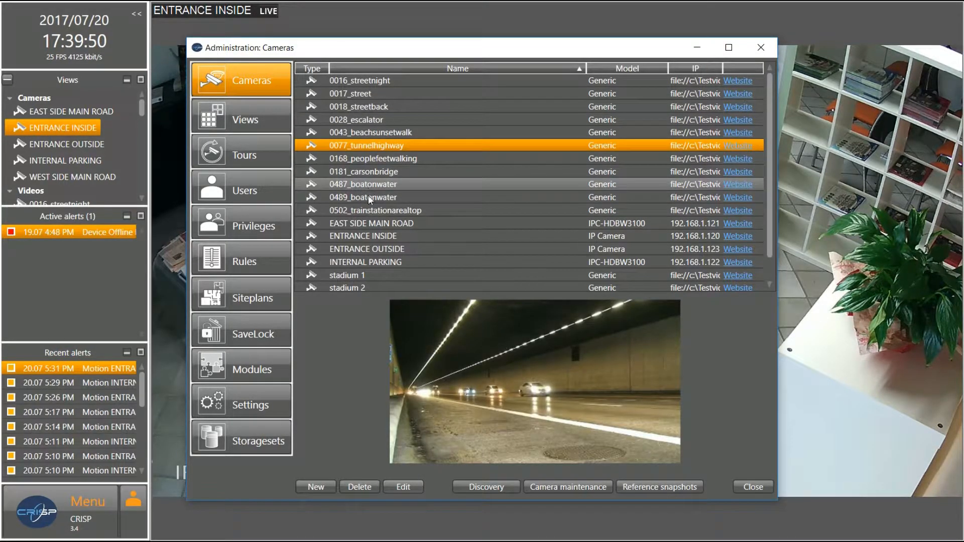
double_click(373, 233)
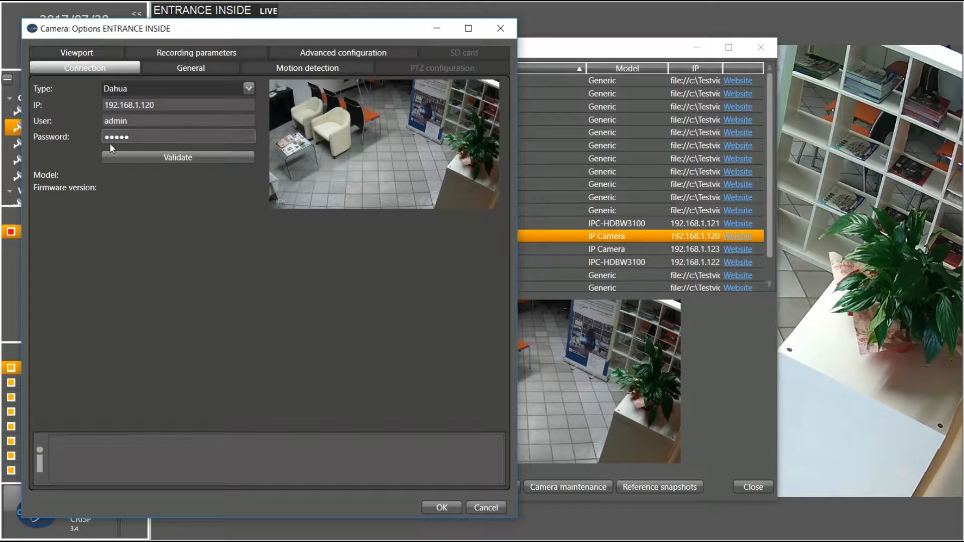
Validate ENTRANCE INSIDE's connection to fetch model and firmware, then view its General settings
click(174, 160)
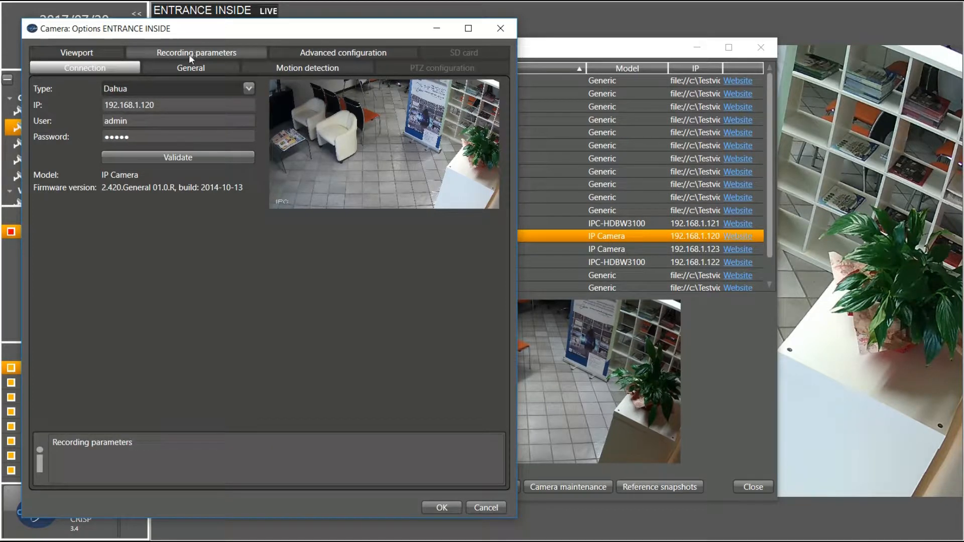
click(187, 67)
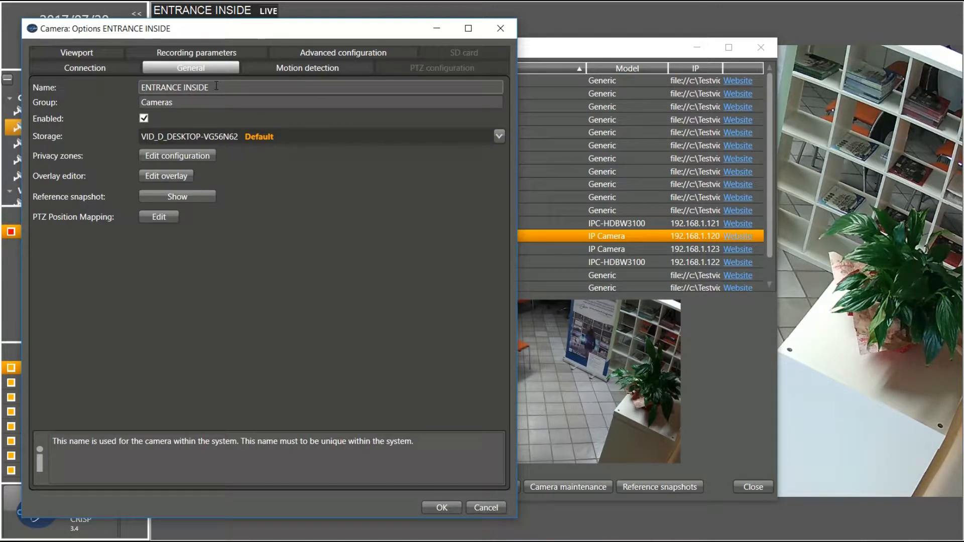
Open the Privacy Zones editor from ENTRANCE INSIDE's General tab
click(194, 102)
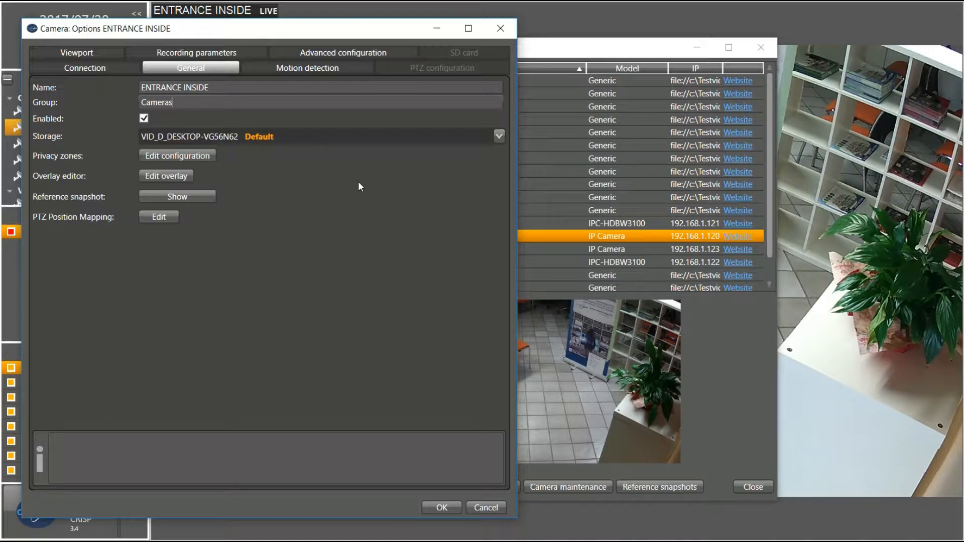
click(201, 157)
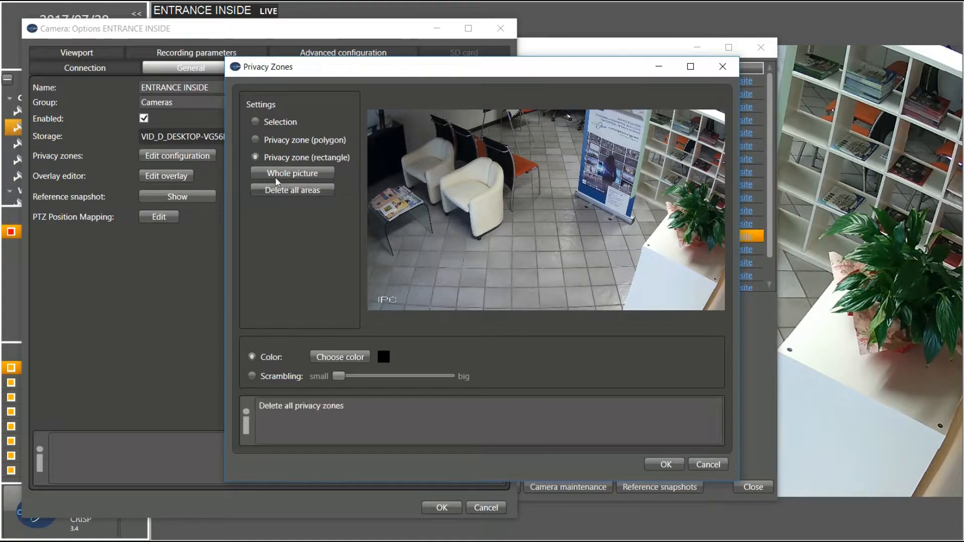
Draw a polygon privacy zone over the chairs and a rectangle over the image centre
click(258, 140)
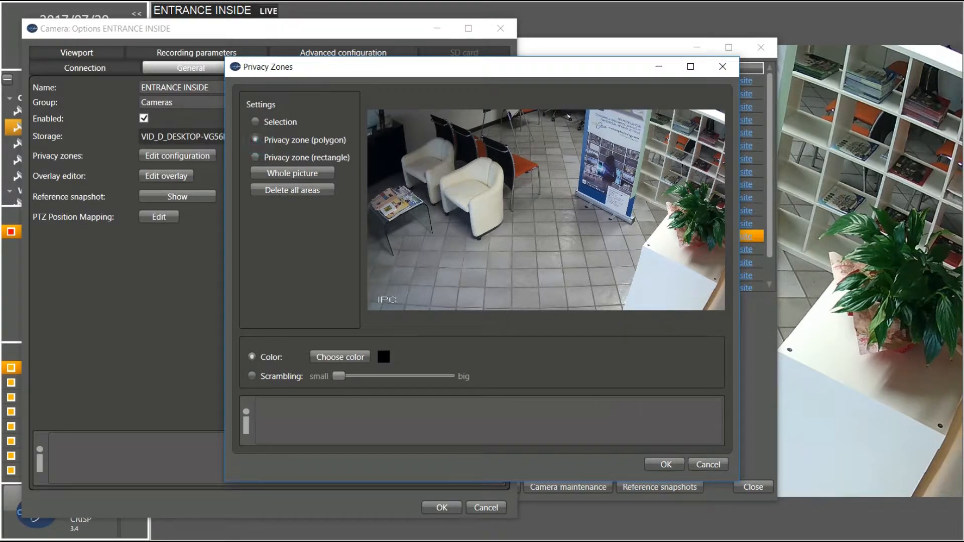
mouse_move(413, 130)
mouse_down()
mouse_move(423, 242)
mouse_move(577, 245)
mouse_move(596, 237)
mouse_up()
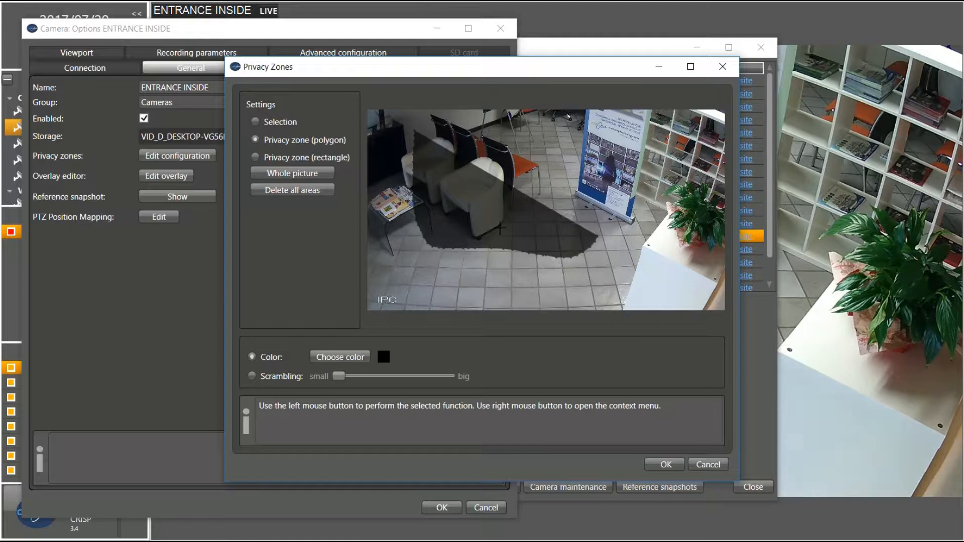
click(255, 156)
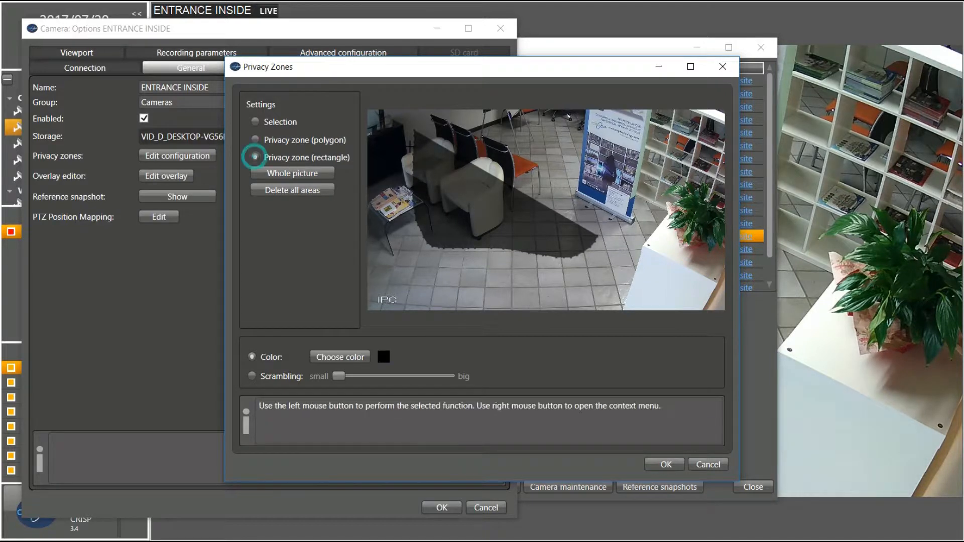
drag(434, 124, 634, 282)
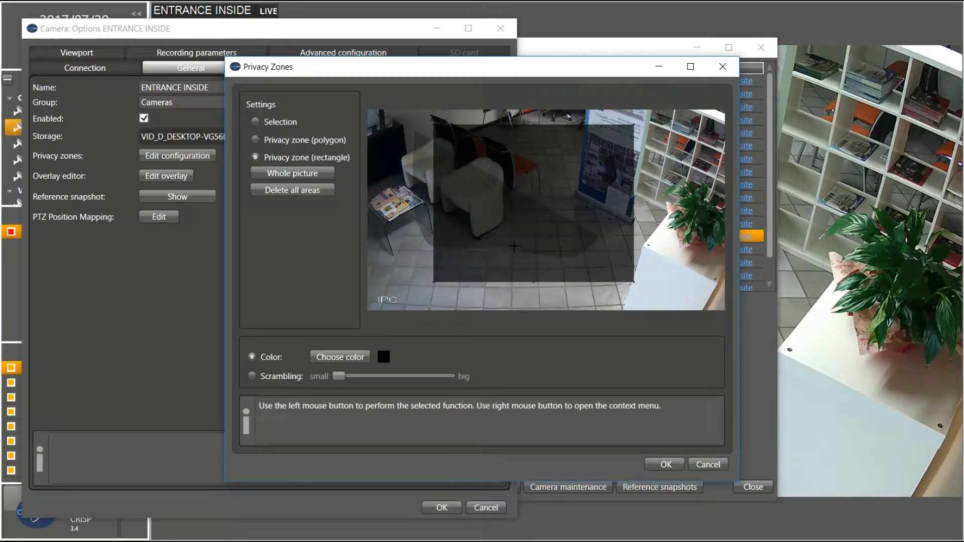
Trace a freehand polygon zone, then discard it and delete all privacy zones
click(283, 141)
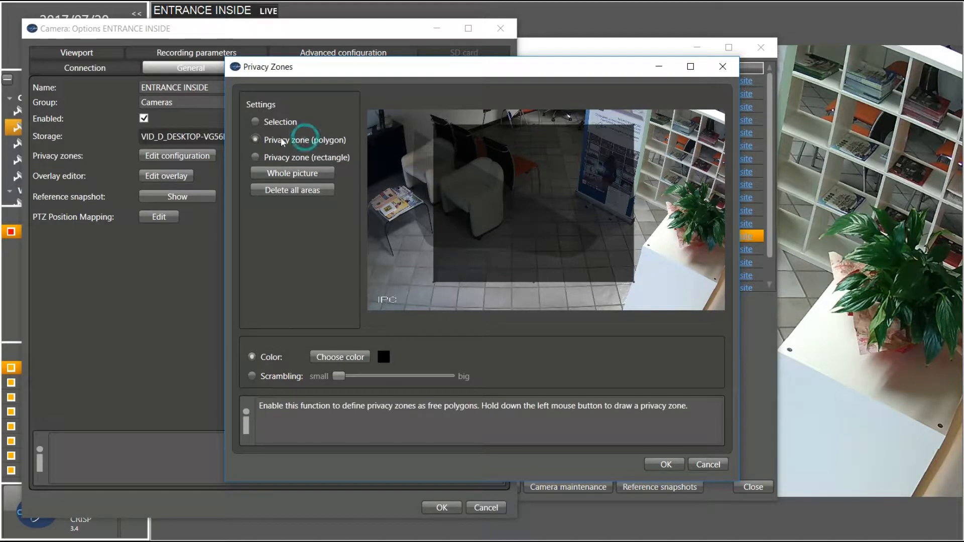
mouse_move(418, 169)
mouse_down()
mouse_move(394, 202)
mouse_move(472, 239)
mouse_move(485, 158)
mouse_move(404, 164)
mouse_move(402, 193)
mouse_up()
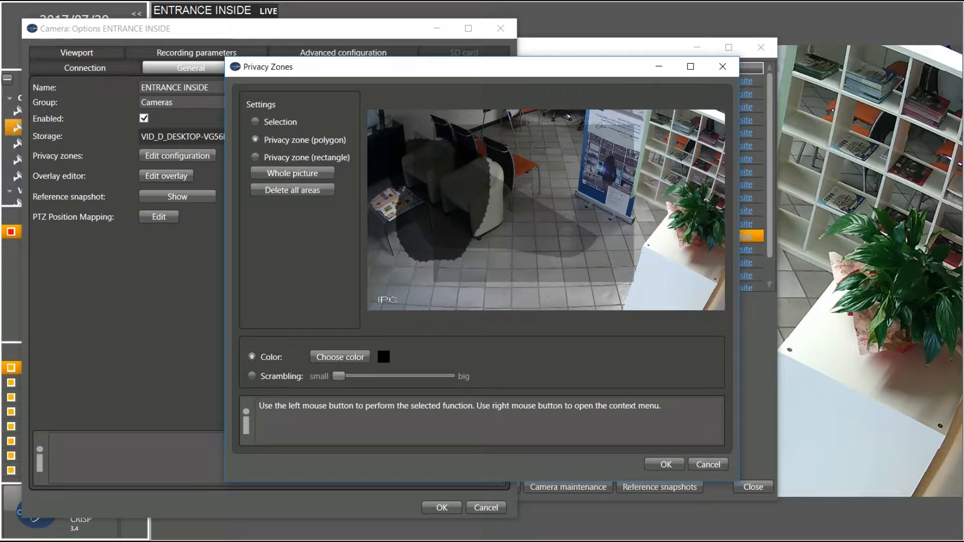
click(301, 171)
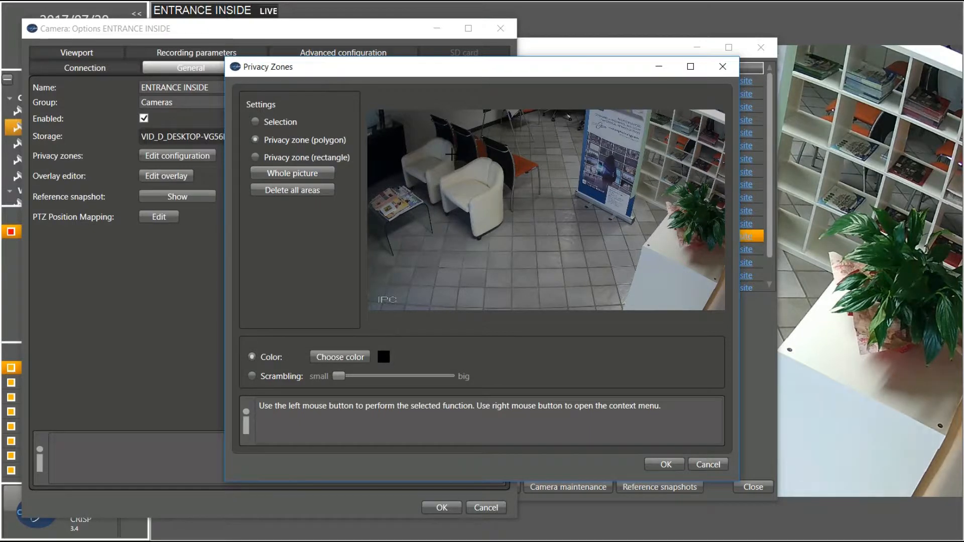
click(294, 194)
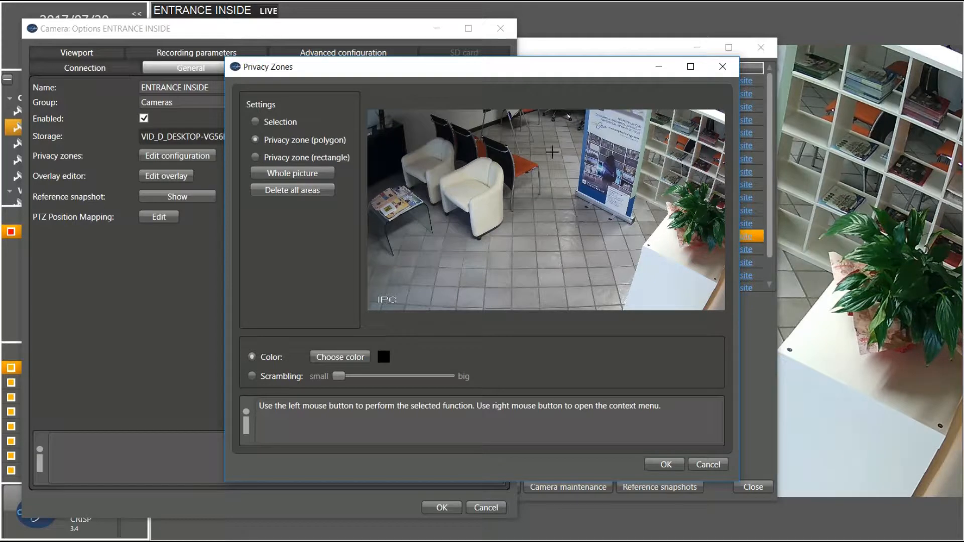
Close the privacy zone editor and open the overlay editor, fitting the whole image
click(728, 71)
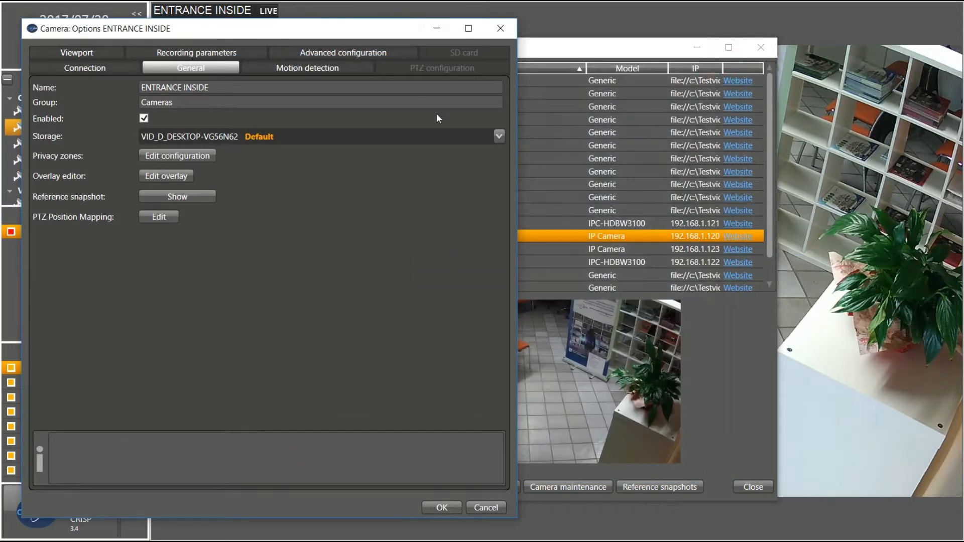
click(161, 176)
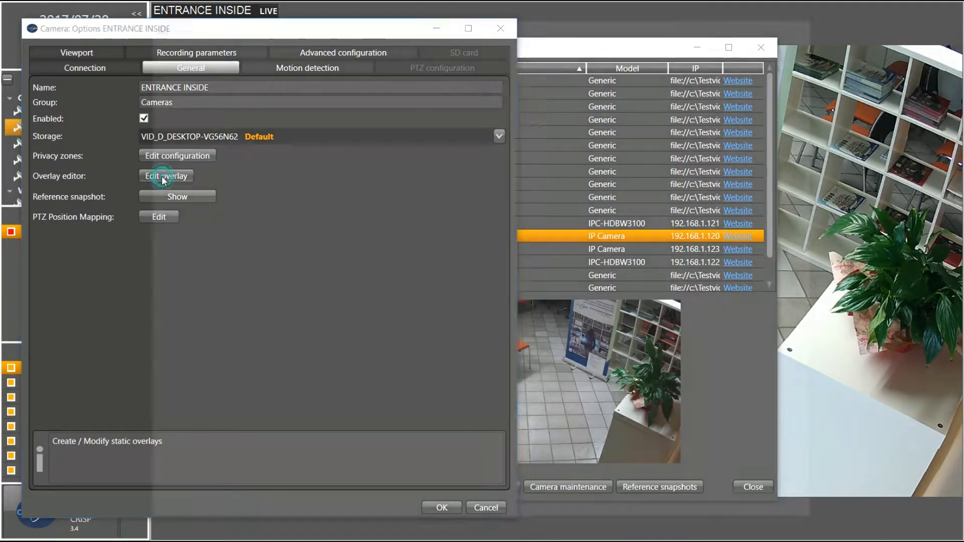
scroll(511, 186, down, 3)
scroll(511, 186, up, 2)
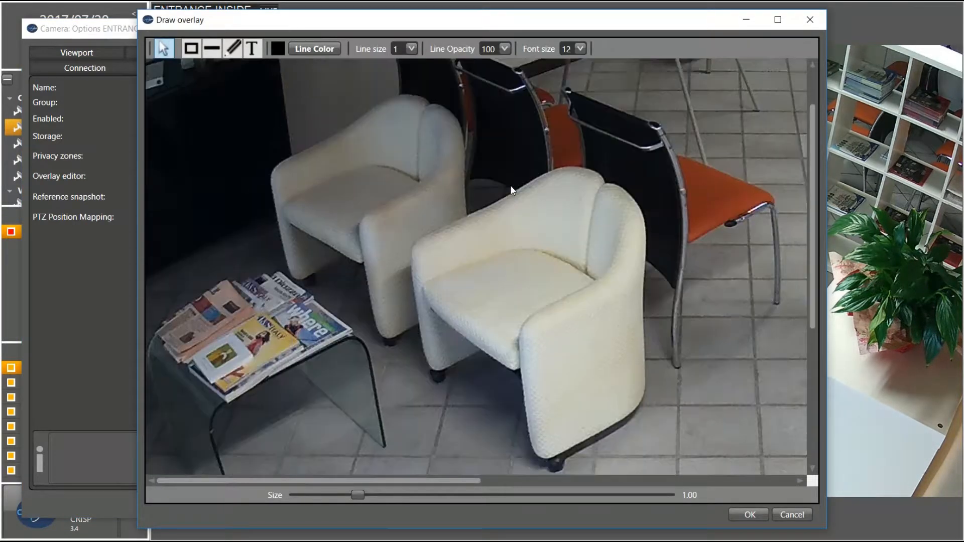
drag(356, 493, 324, 492)
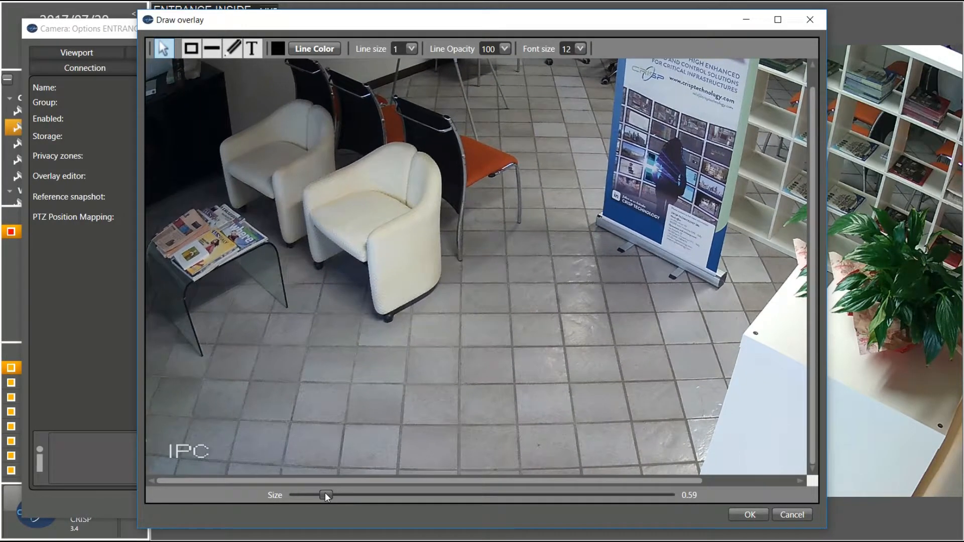
Add a text overlay '33yy4j255q2383423', a freehand line and a rectangle over the armchair
click(253, 49)
drag(250, 143, 581, 314)
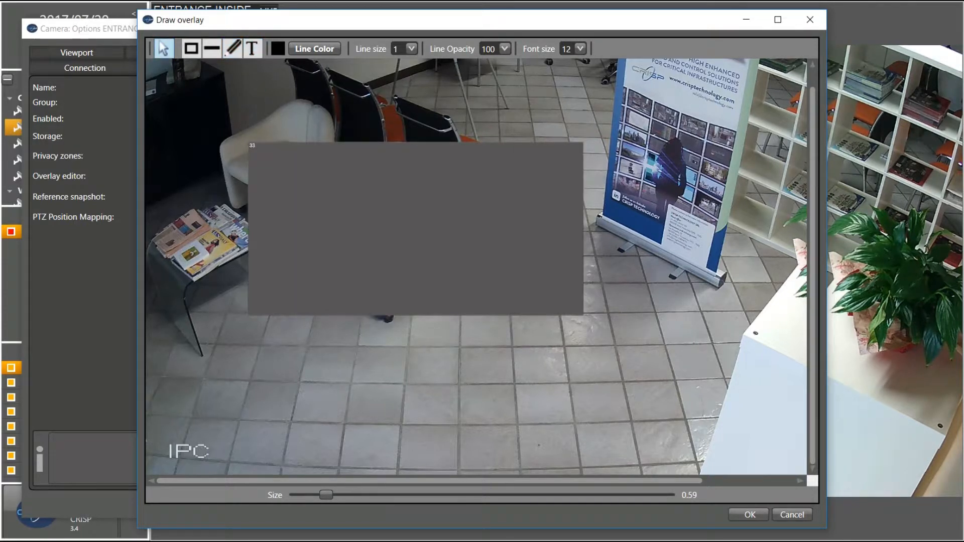
text(33yy4j255q23834232)
click(233, 48)
mouse_move(400, 84)
mouse_down()
mouse_move(472, 92)
mouse_move(418, 100)
mouse_move(427, 107)
mouse_move(507, 105)
mouse_move(454, 96)
mouse_move(485, 97)
mouse_up()
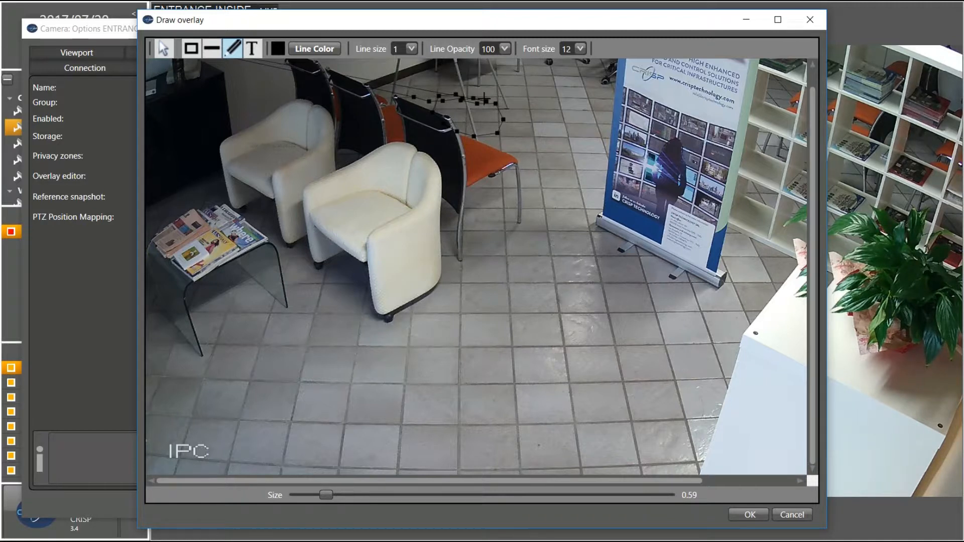
click(191, 48)
drag(259, 79, 385, 166)
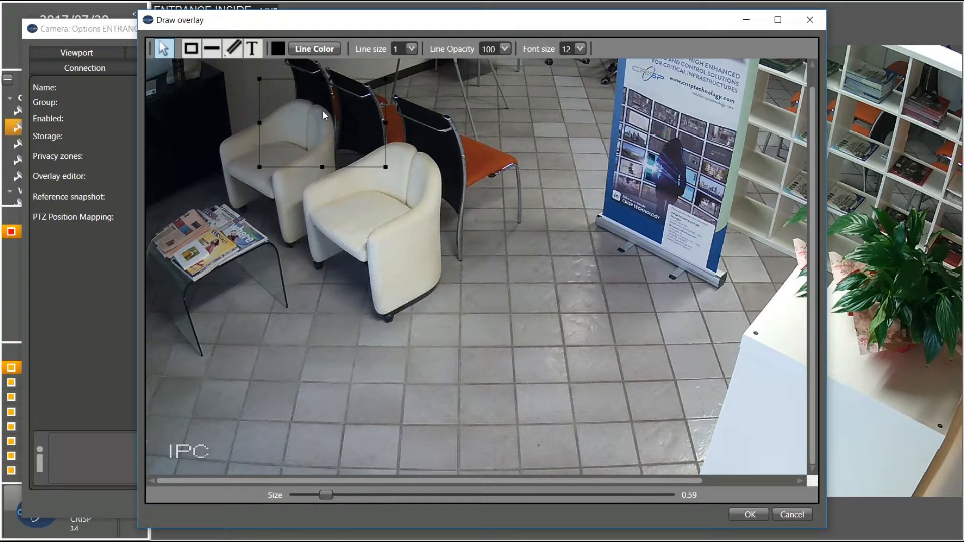
Move the text box down and right, then cancel all overlay changes
click(163, 53)
drag(354, 243, 363, 268)
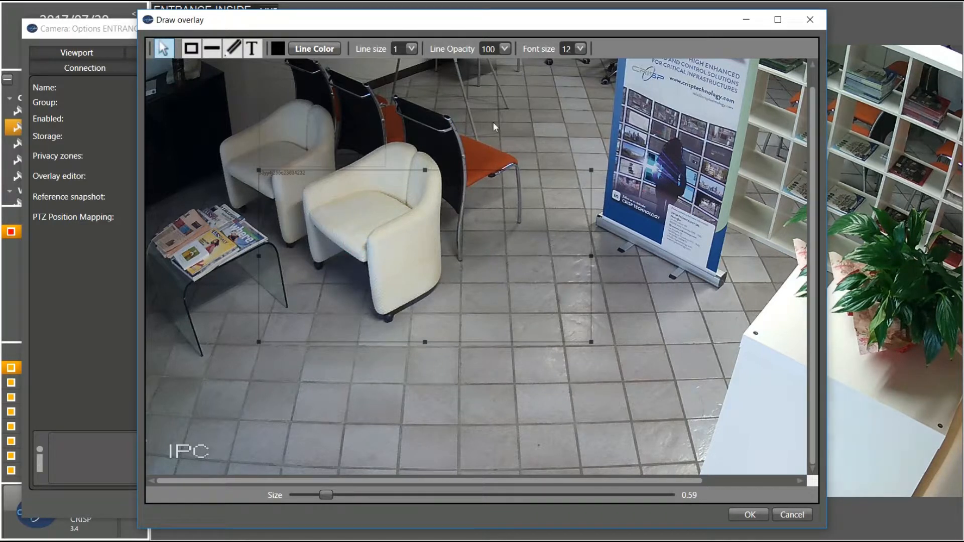
click(786, 515)
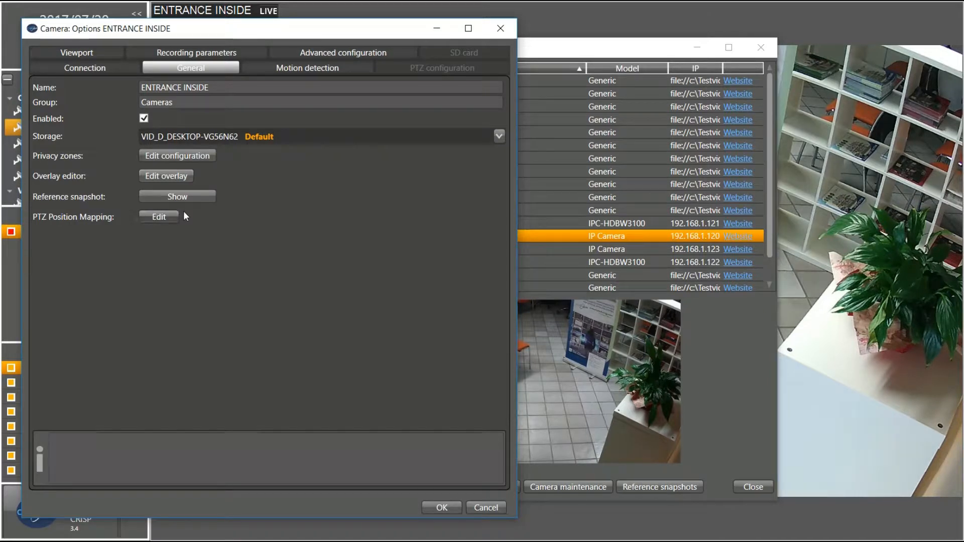
Show ENTRANCE INSIDE's reference snapshot and replace it with an uploaded street-crossing JPG
click(191, 199)
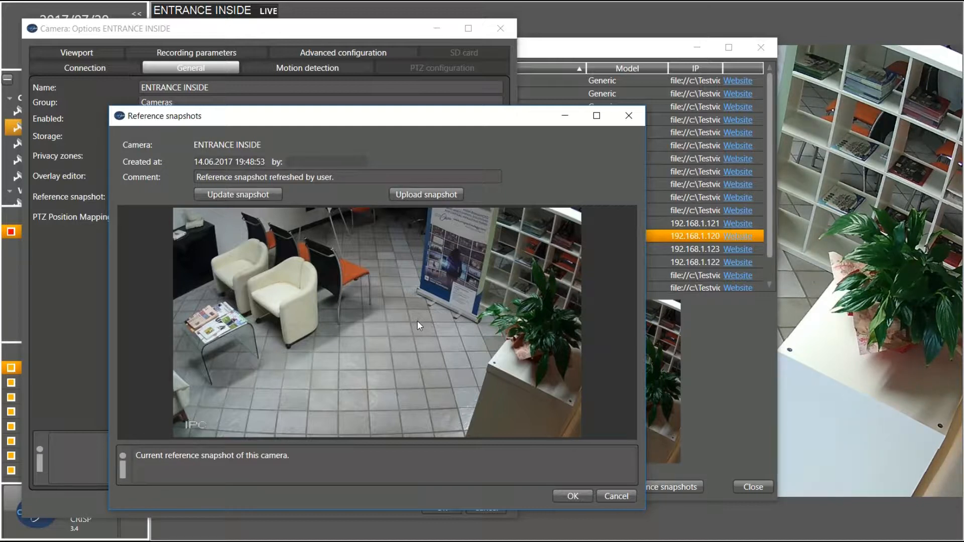
click(224, 198)
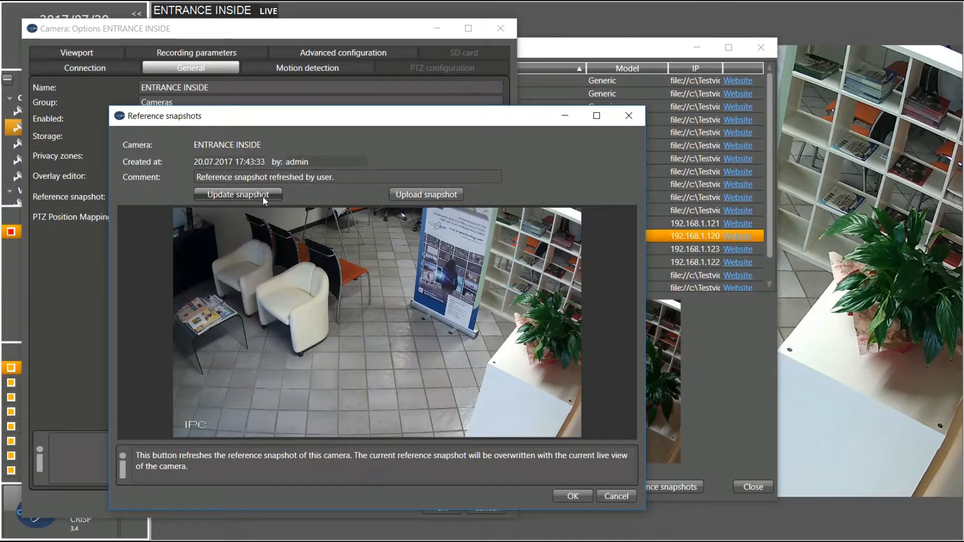
click(415, 195)
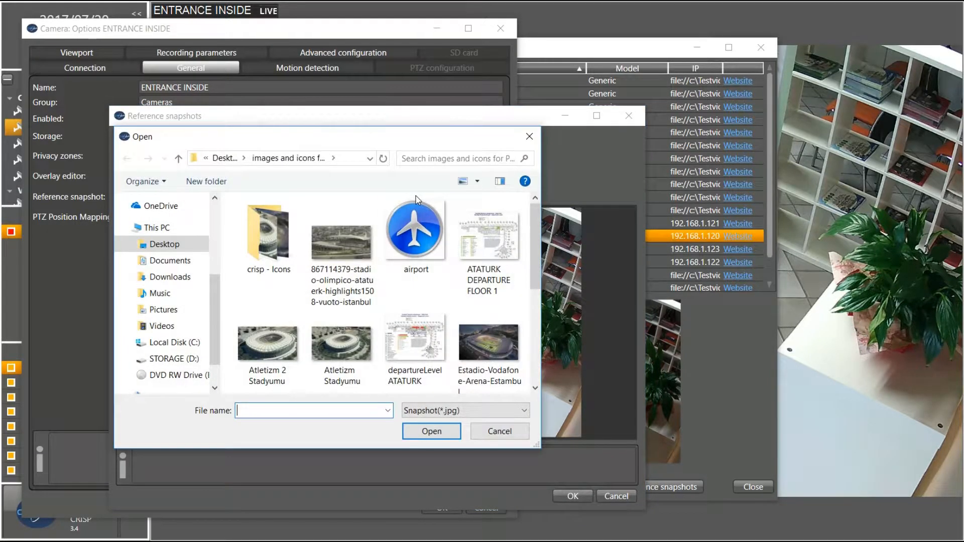
scroll(467, 337, down, 4)
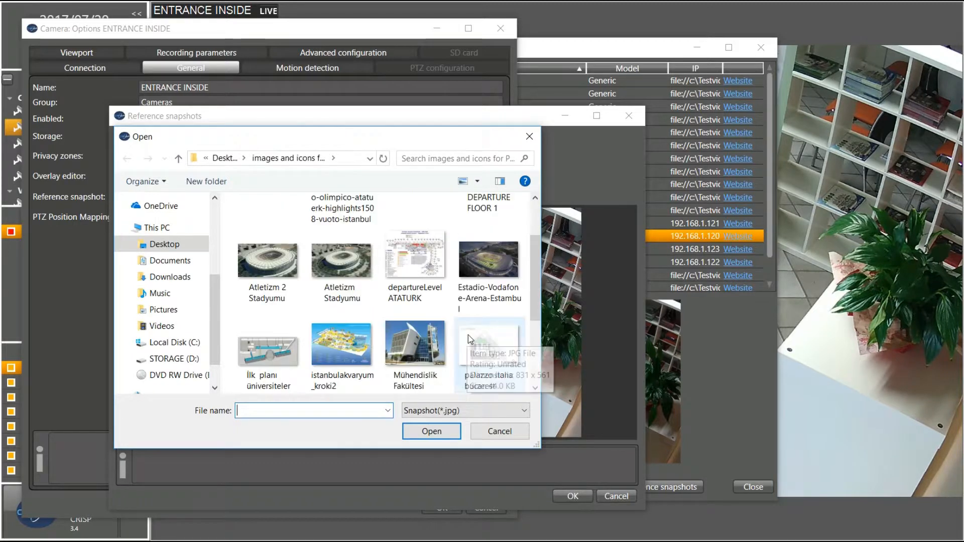
double_click(255, 312)
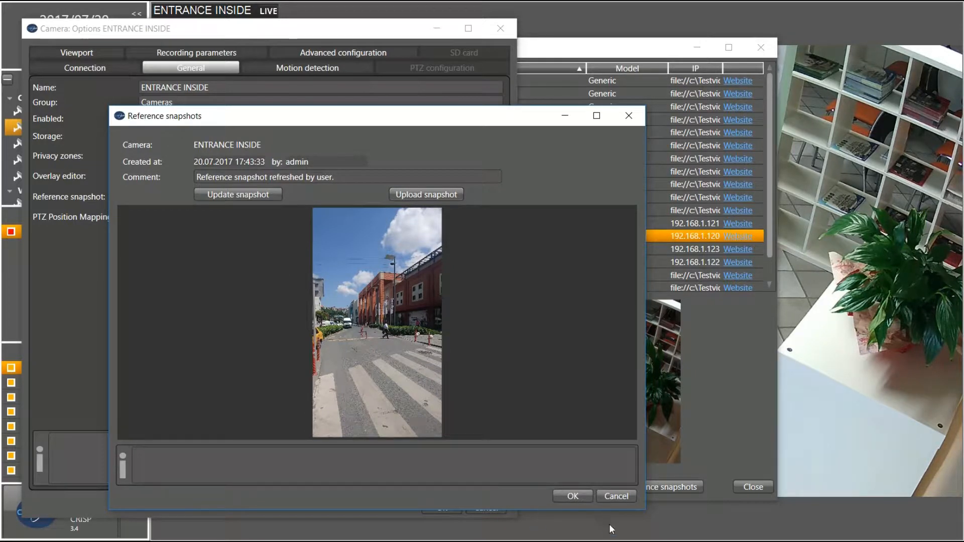
Paint Region1 over the whole ENTRANCE INSIDE image and set motion sensitivity to 55
click(617, 498)
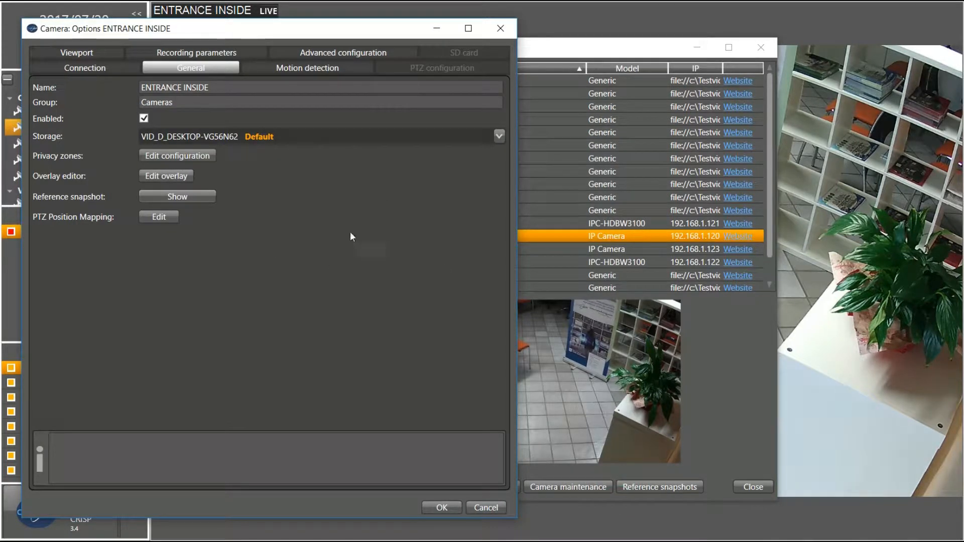
click(293, 68)
drag(76, 150, 294, 364)
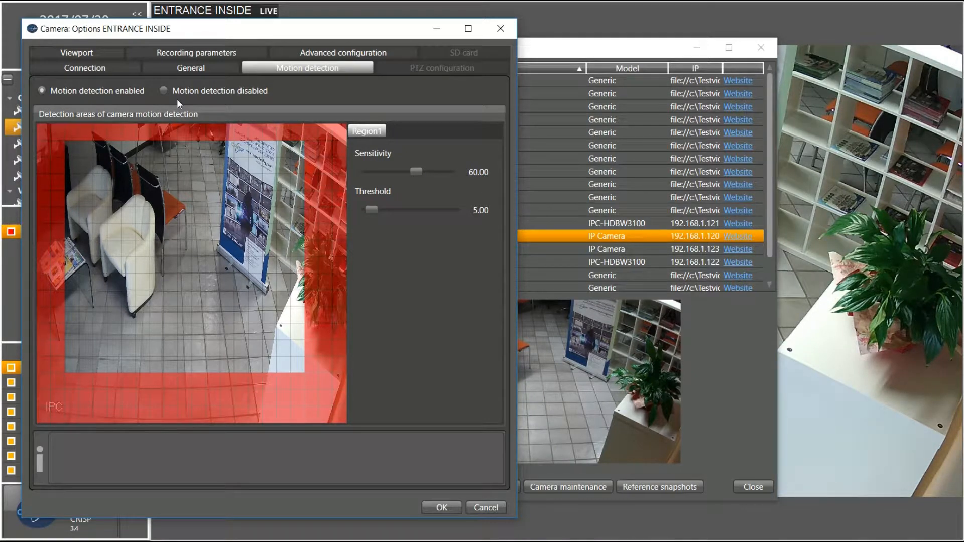
mouse_move(68, 150)
mouse_down()
mouse_move(71, 330)
mouse_move(139, 363)
mouse_move(304, 364)
mouse_up()
mouse_move(52, 148)
mouse_down()
mouse_move(60, 345)
mouse_move(95, 397)
mouse_move(133, 424)
mouse_up()
mouse_move(192, 427)
mouse_down()
mouse_move(276, 389)
mouse_move(316, 315)
mouse_move(338, 305)
mouse_up()
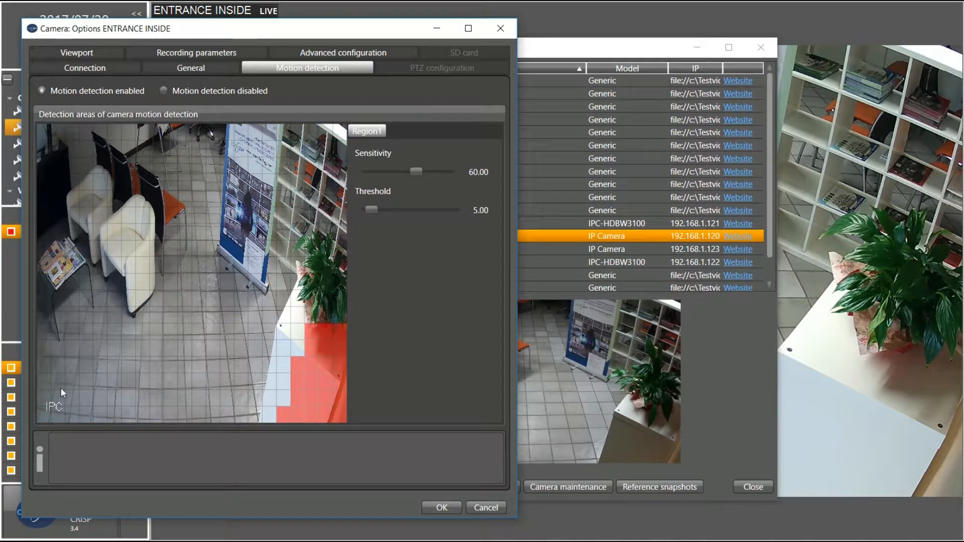
mouse_move(38, 416)
mouse_down()
mouse_move(80, 230)
mouse_move(300, 130)
mouse_move(341, 131)
mouse_up()
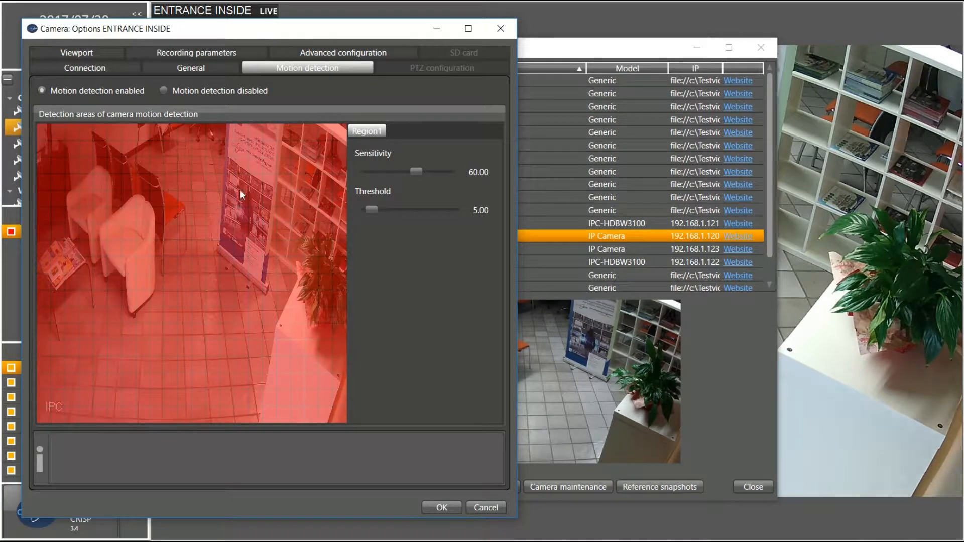
drag(418, 172, 413, 171)
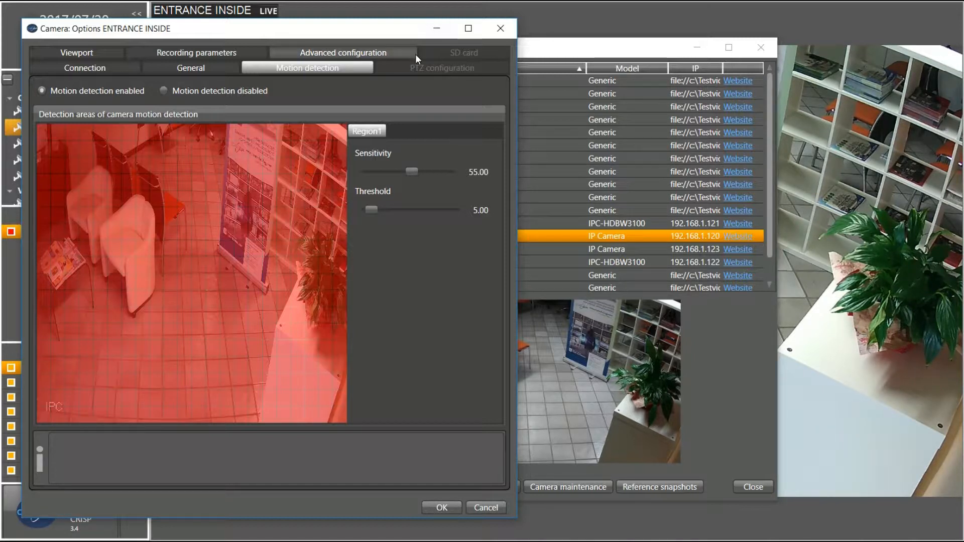
click(411, 68)
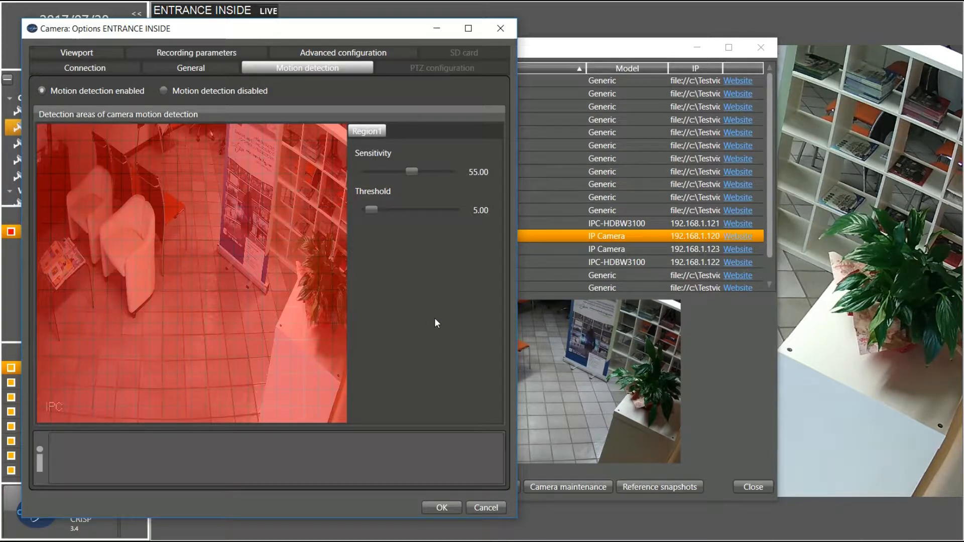
On ENTRANCE INSIDE's Recording parameters, choose IO-controlled recording via the general switch port
click(113, 53)
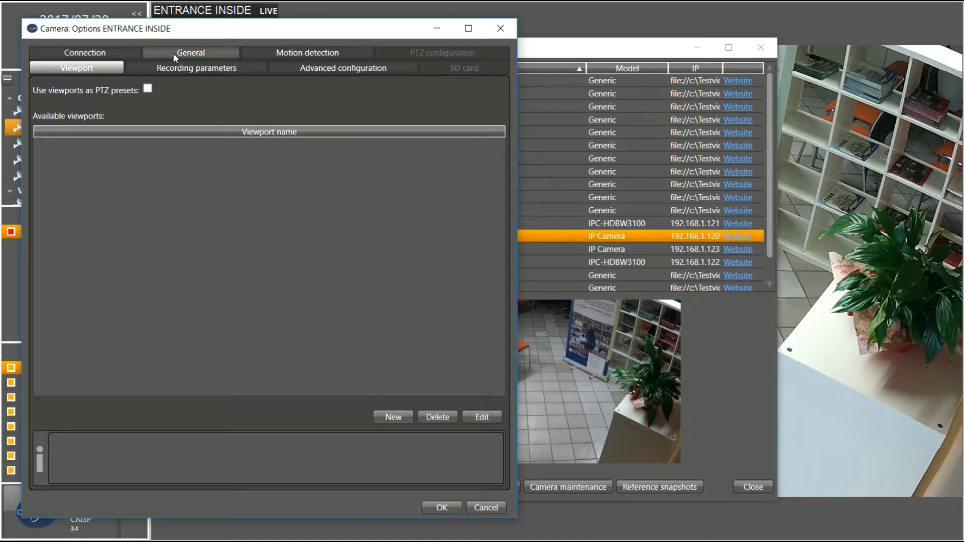
click(216, 69)
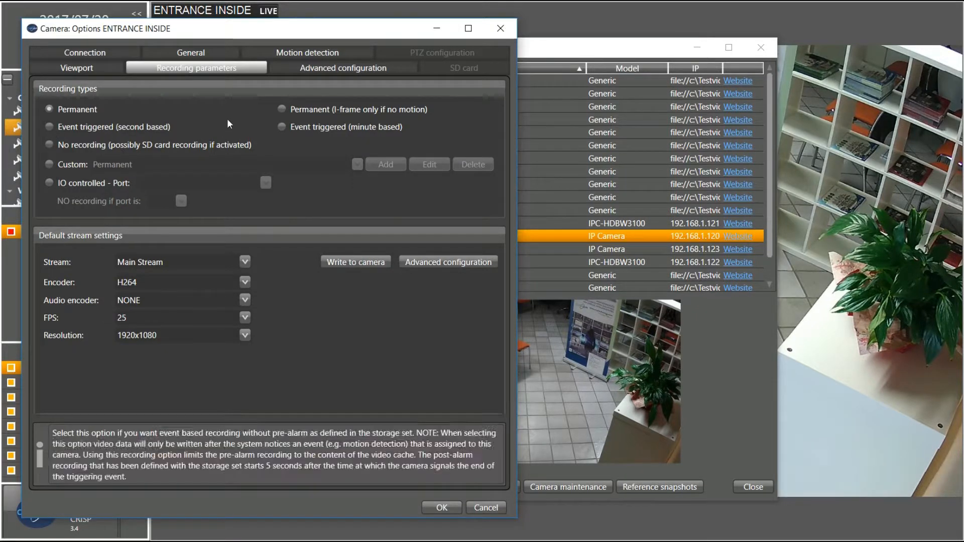
click(48, 146)
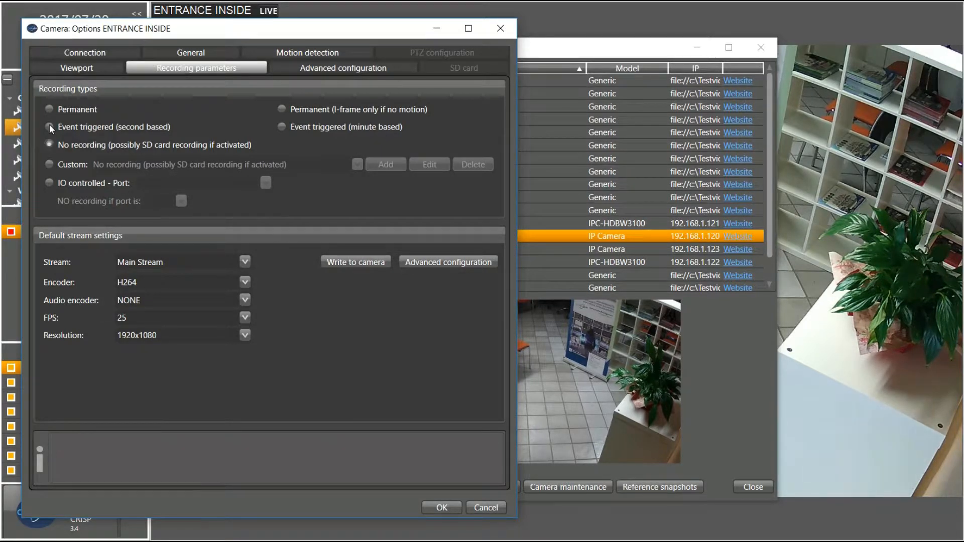
click(49, 108)
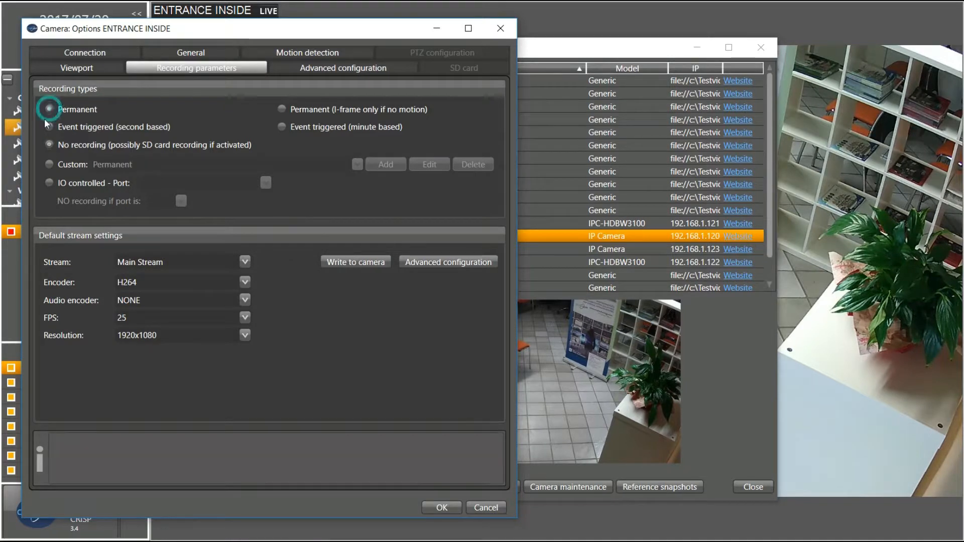
click(50, 162)
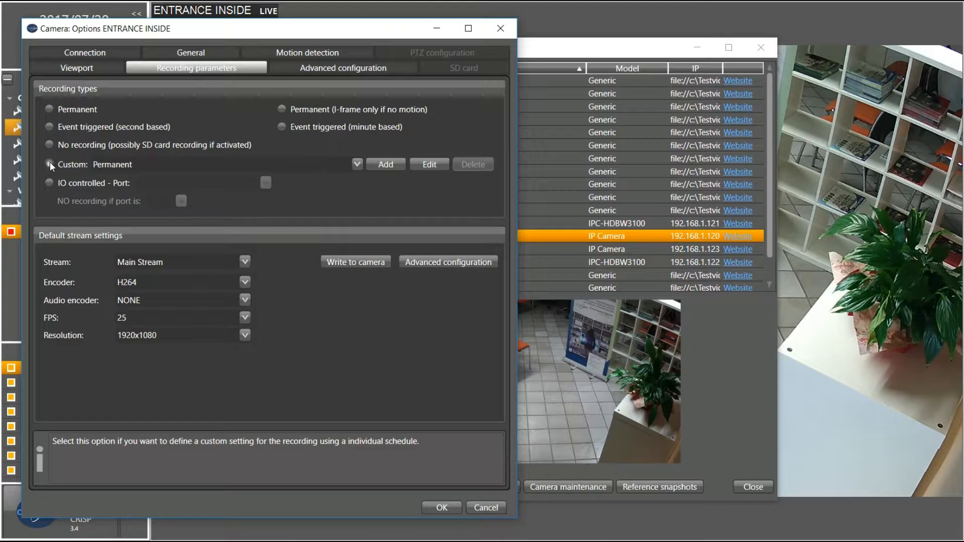
click(49, 183)
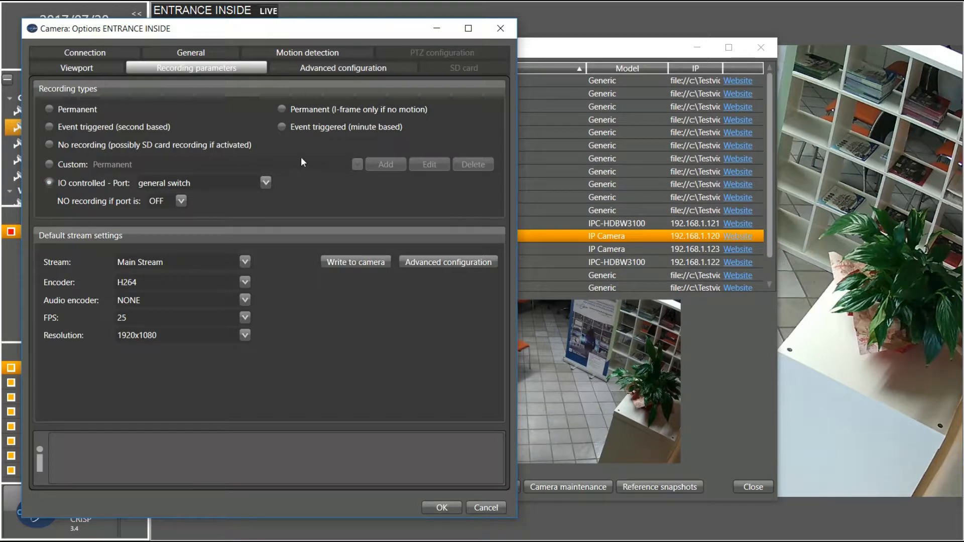
Review the main stream dropdowns, keeping Main Stream, H264, no audio, 25 FPS and 1920x1080
click(246, 261)
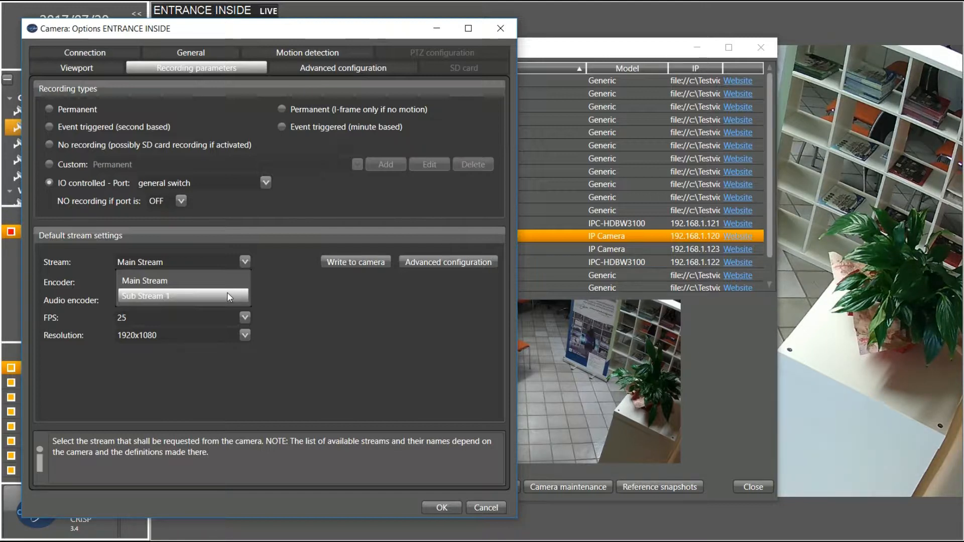
click(234, 260)
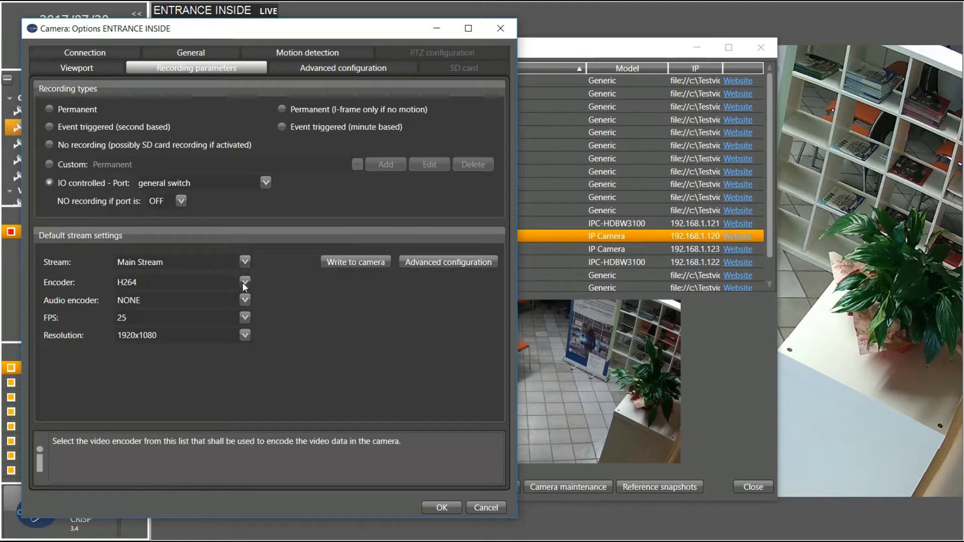
click(244, 281)
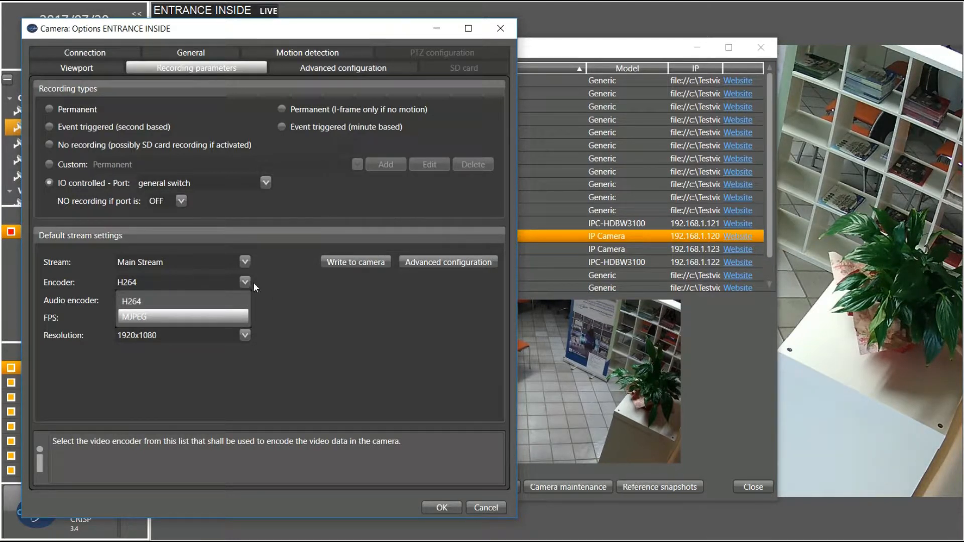
click(239, 282)
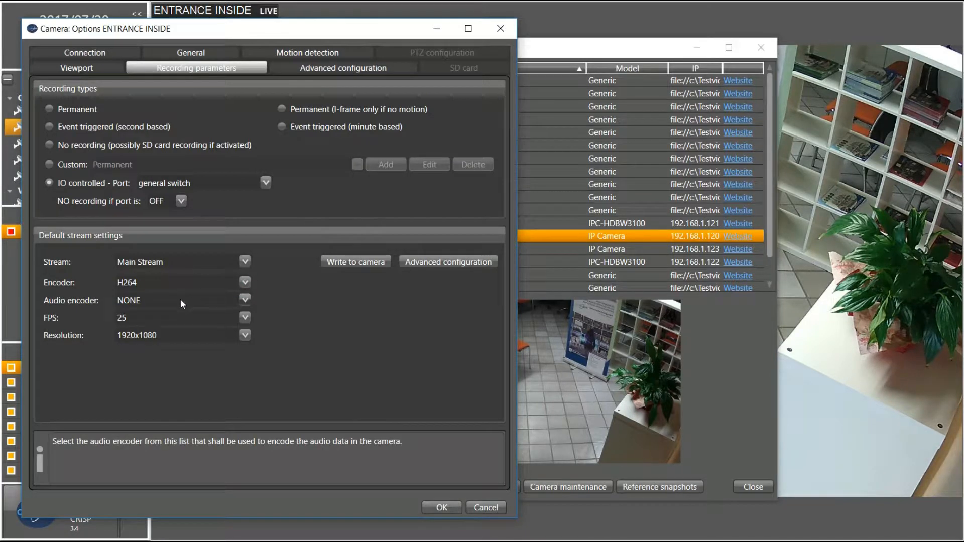
click(244, 299)
click(244, 299)
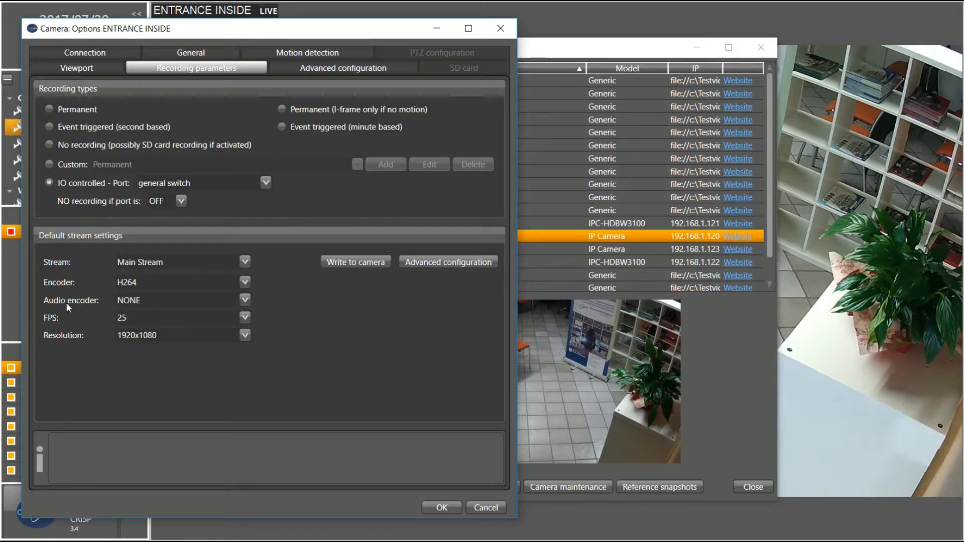
click(243, 317)
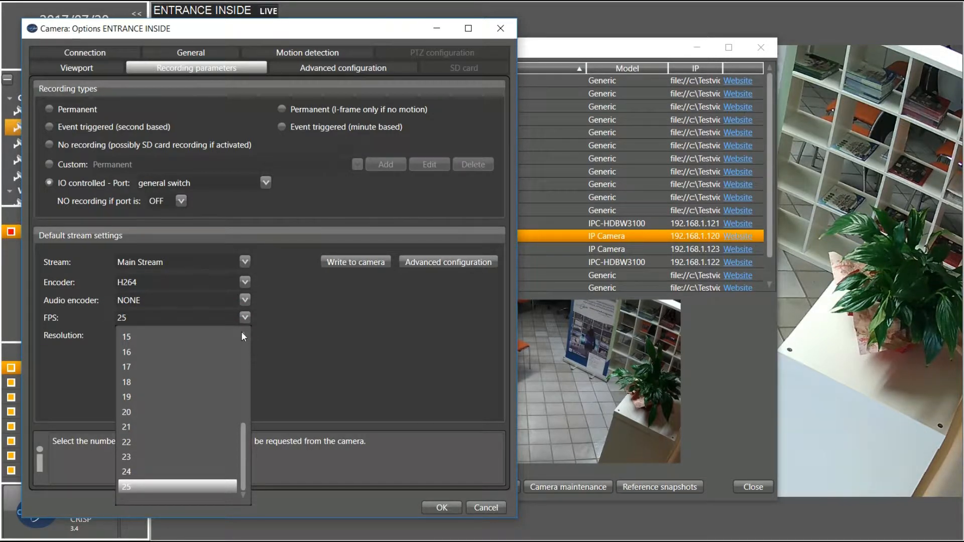
click(241, 334)
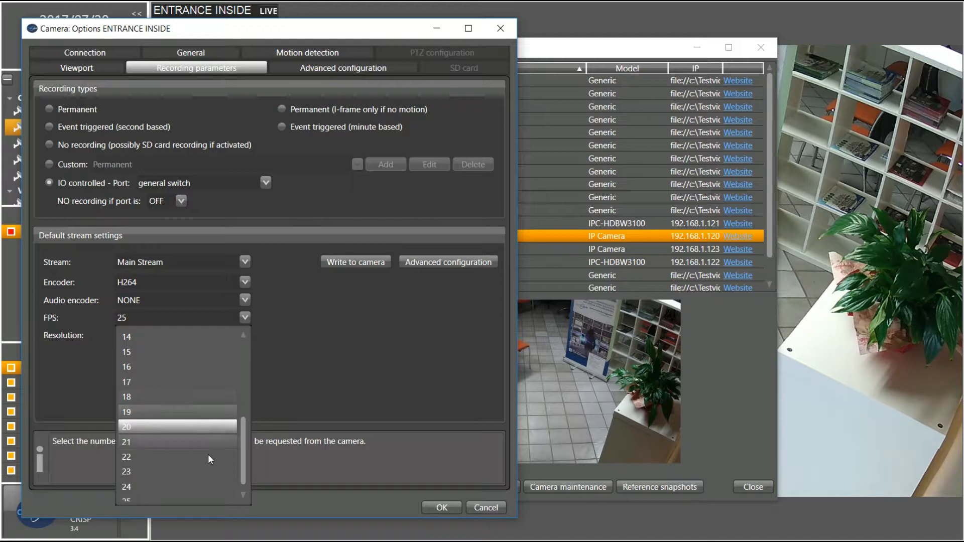
click(371, 352)
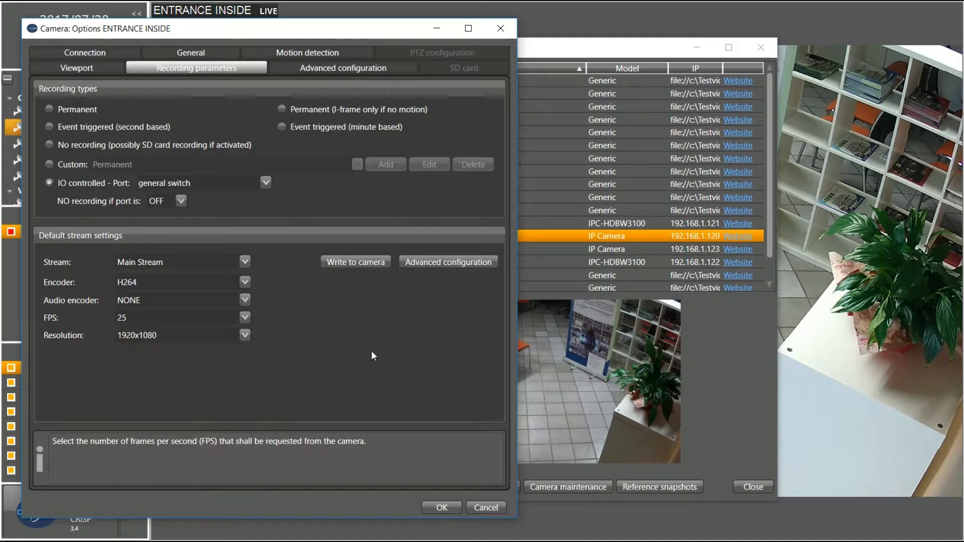
click(244, 335)
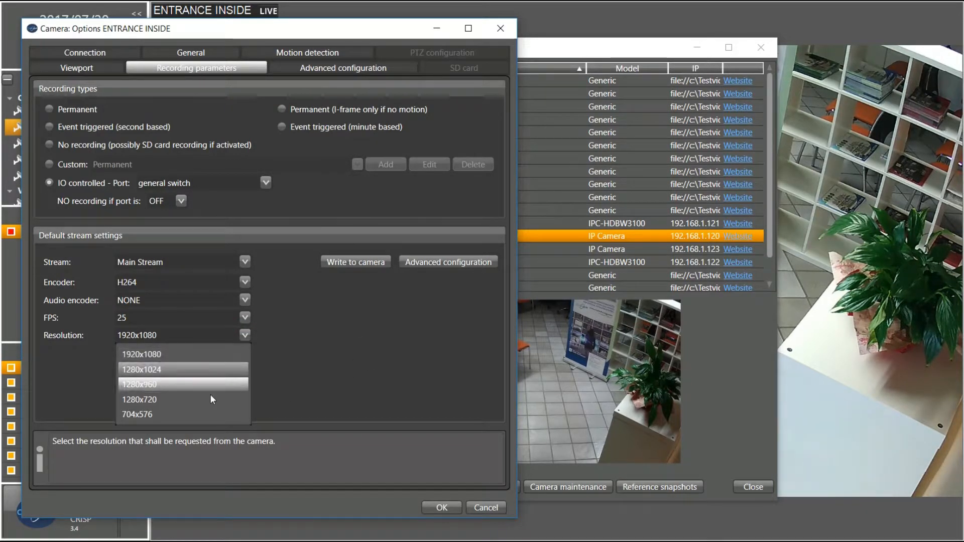
click(389, 367)
In Advanced configuration, set Small Video Stream to use a different recorder stream, left at None
click(415, 259)
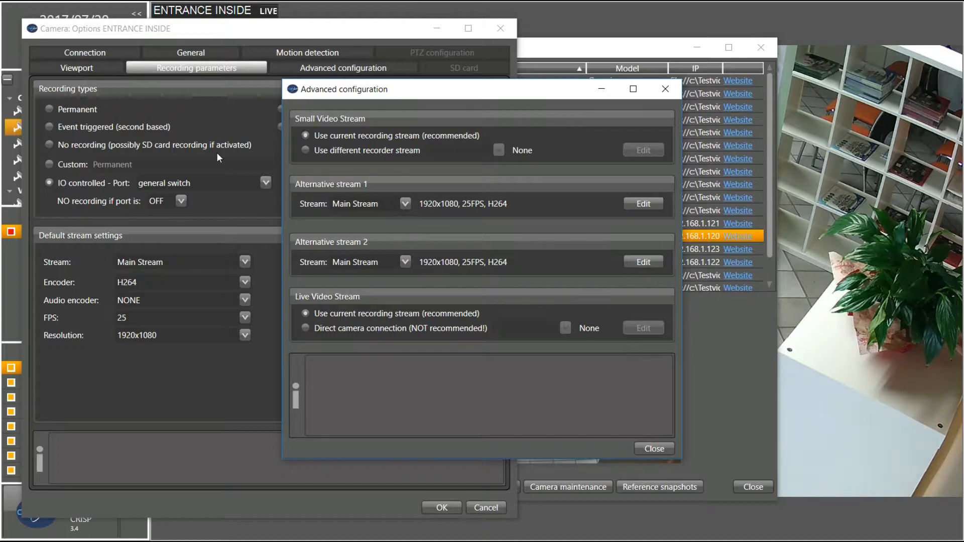
mouse_move(304, 144)
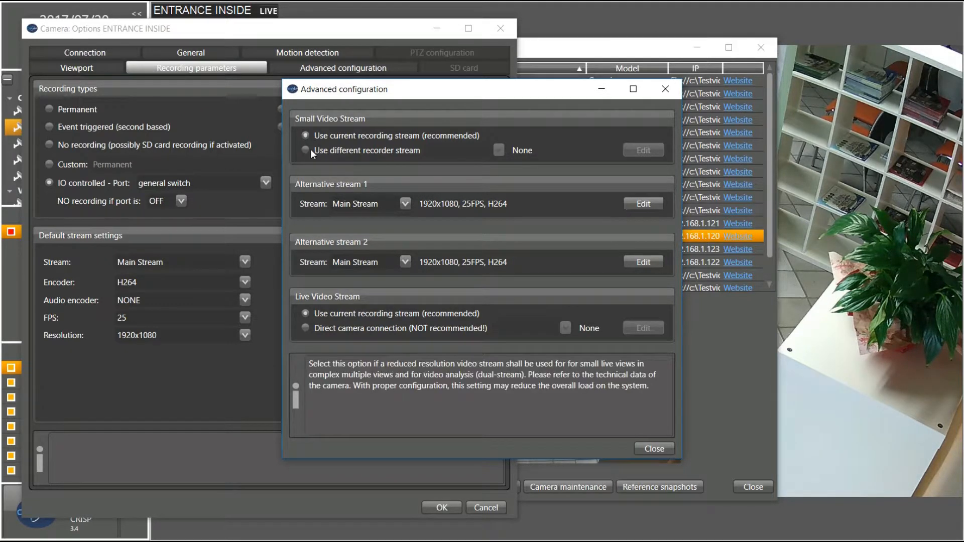
mouse_move(387, 136)
click(305, 149)
click(500, 151)
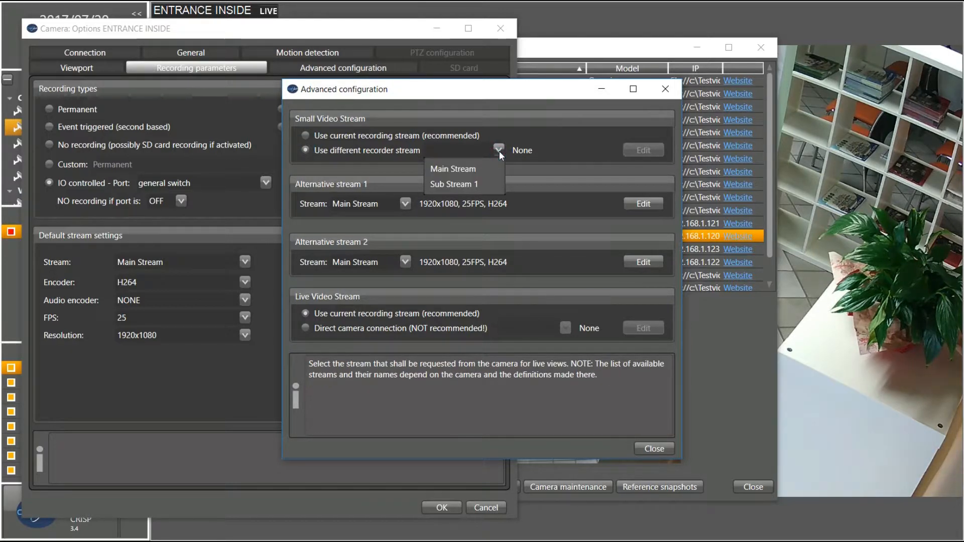
click(489, 116)
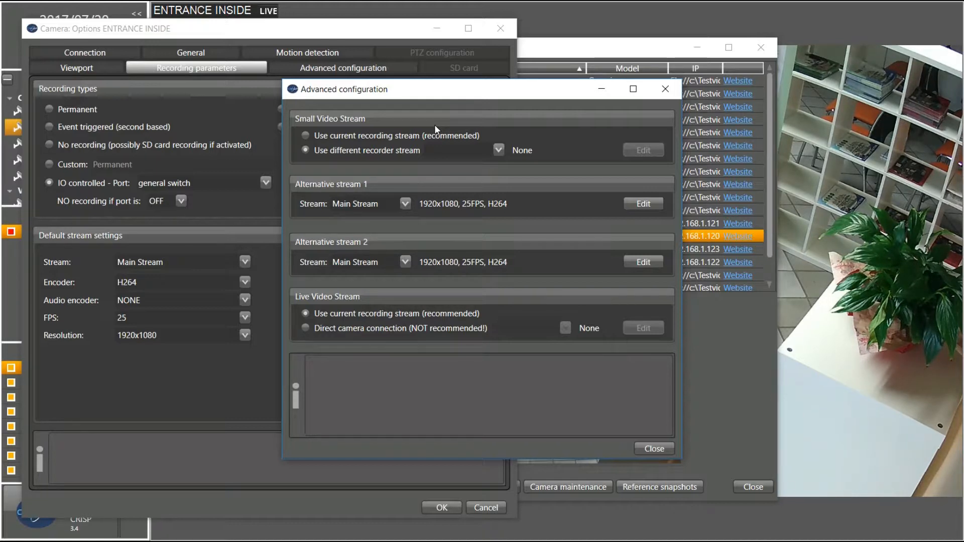
Assign Sub Stream 1 to alternative stream 1, confirm its H264 encoder, then close Advanced configuration
click(409, 202)
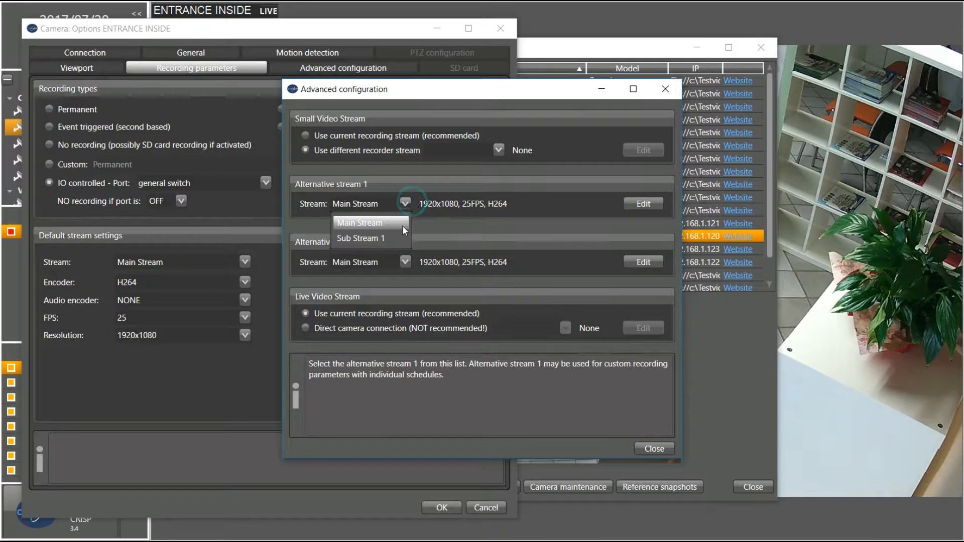
click(401, 238)
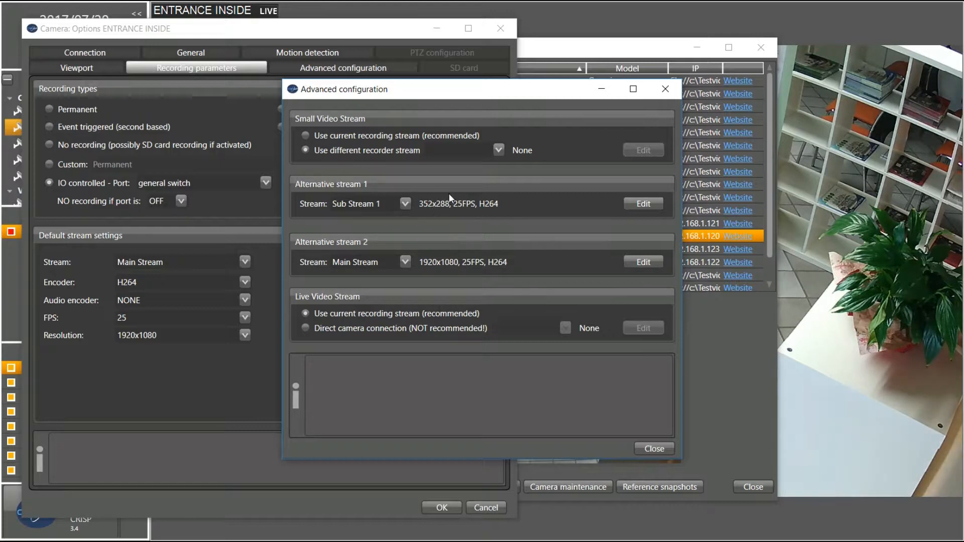
click(644, 204)
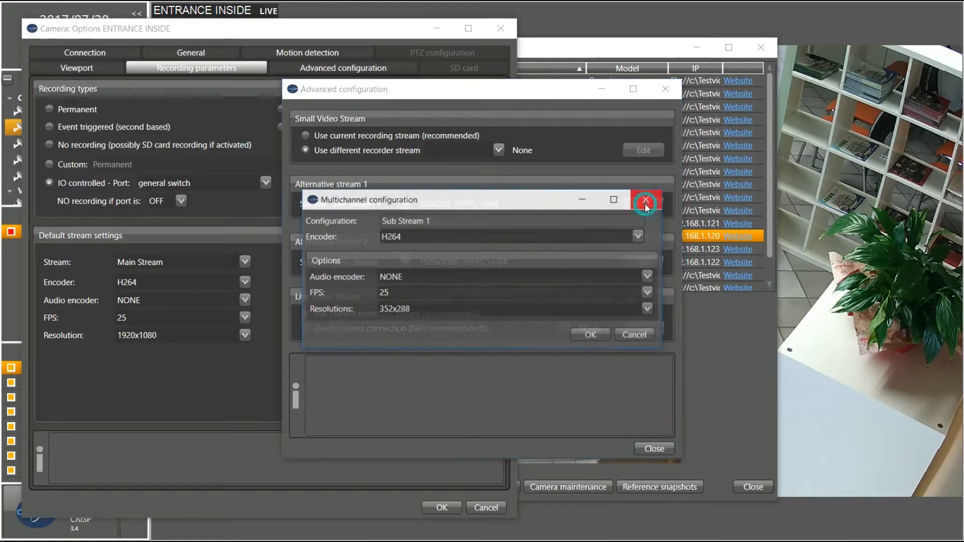
click(638, 237)
click(636, 237)
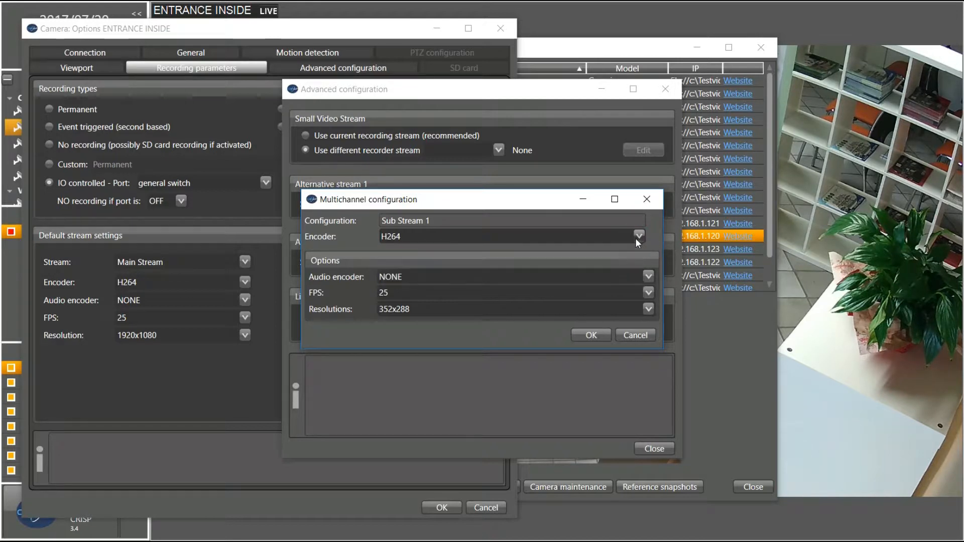
click(647, 199)
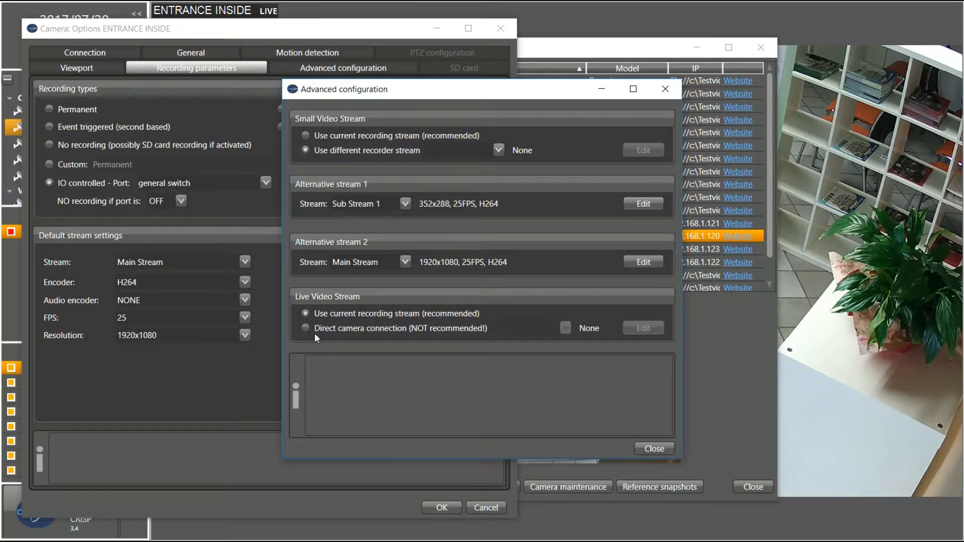
mouse_move(309, 327)
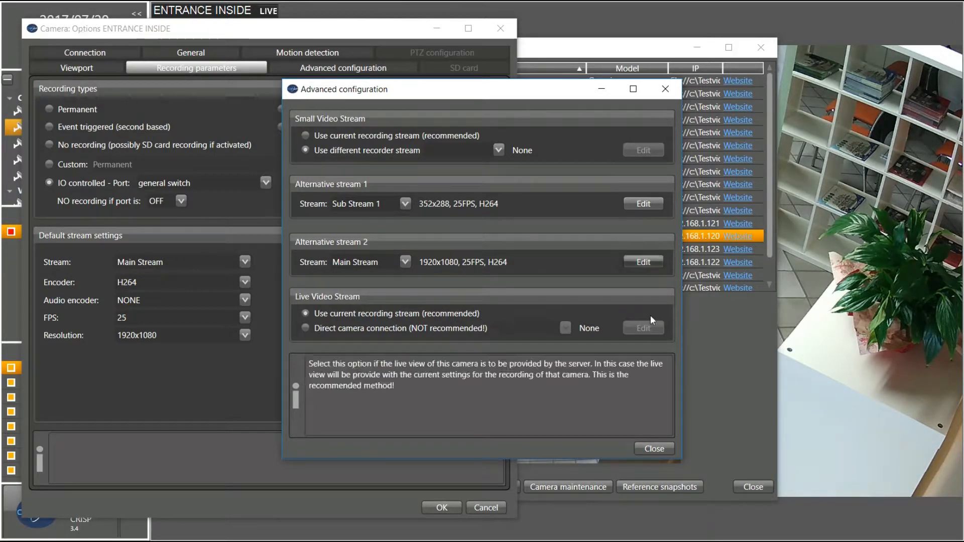
click(663, 88)
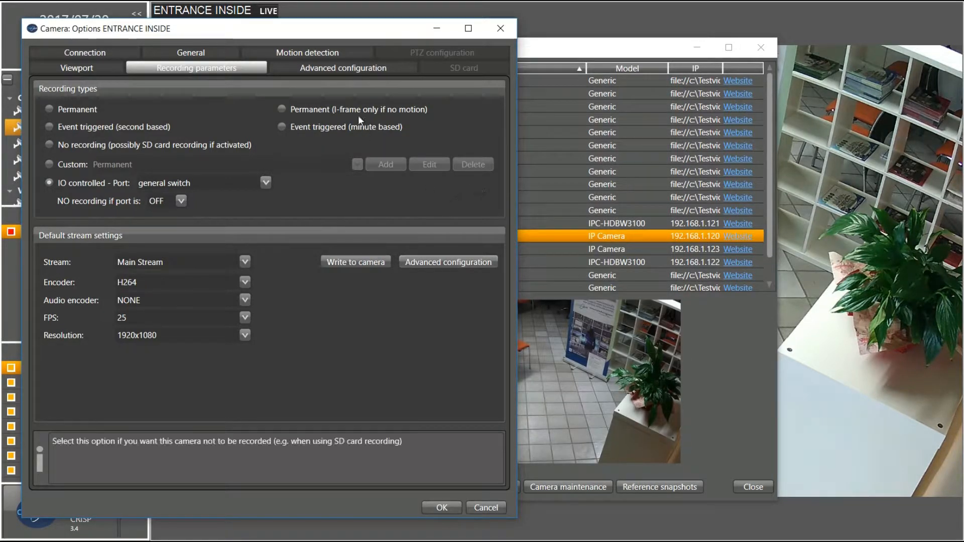
On the Advanced configuration tab, expand Recording offset and External pan/tilt device, focusing the Host field
click(344, 67)
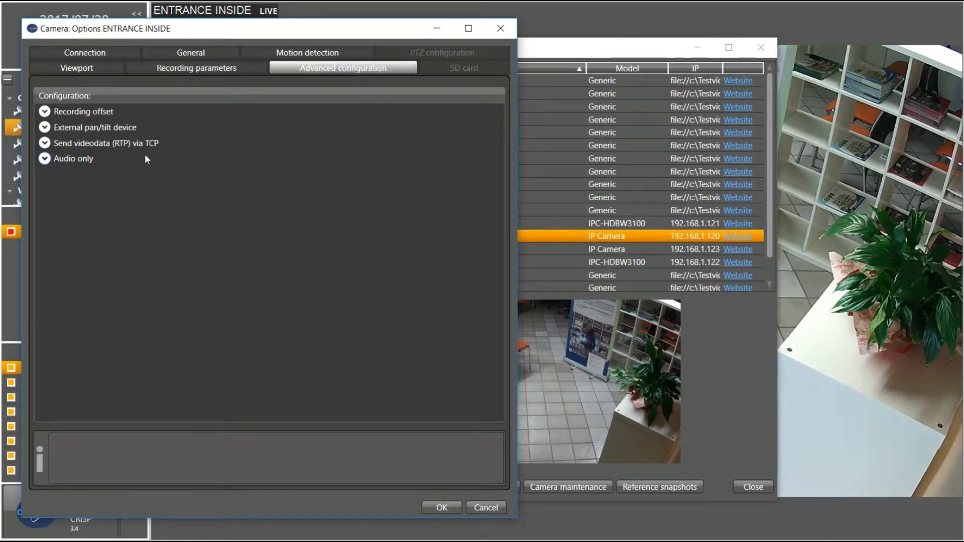
click(44, 111)
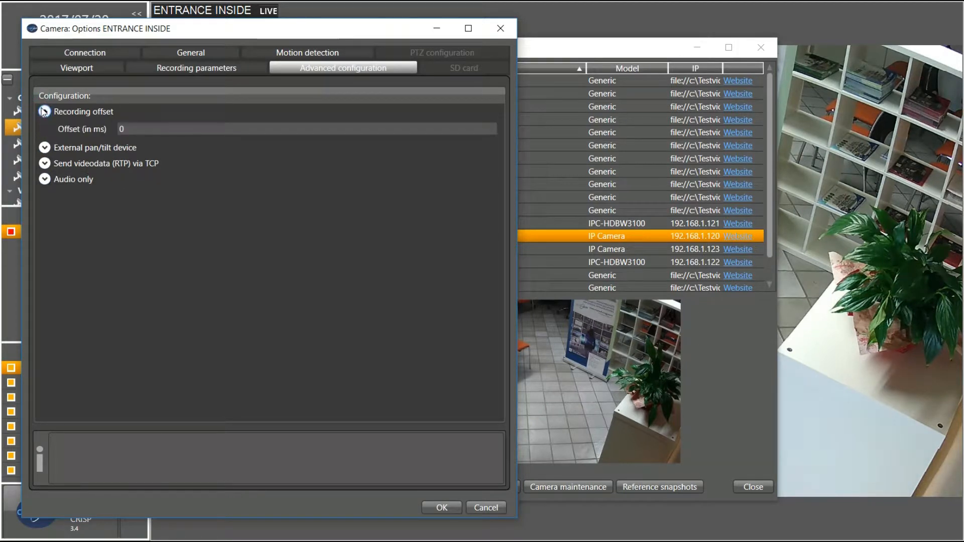
click(45, 147)
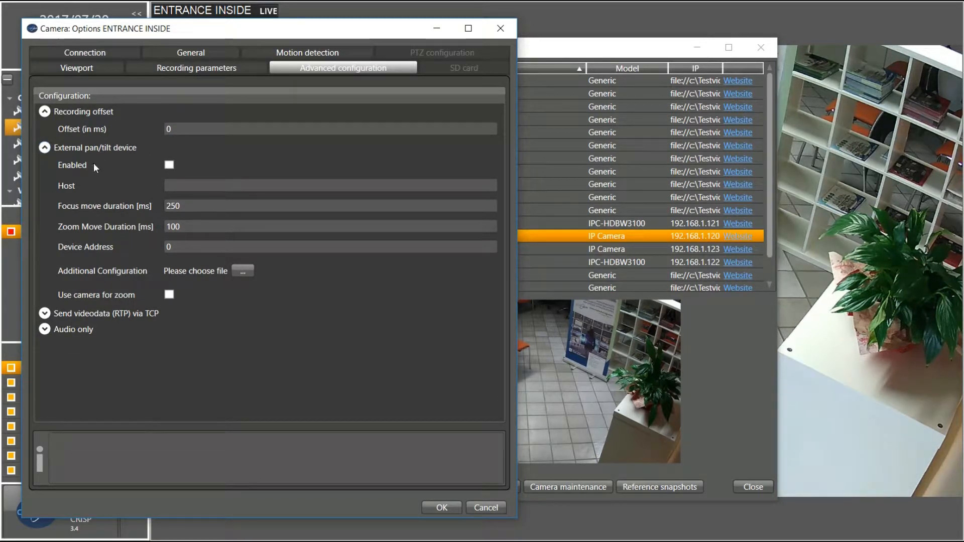
click(171, 183)
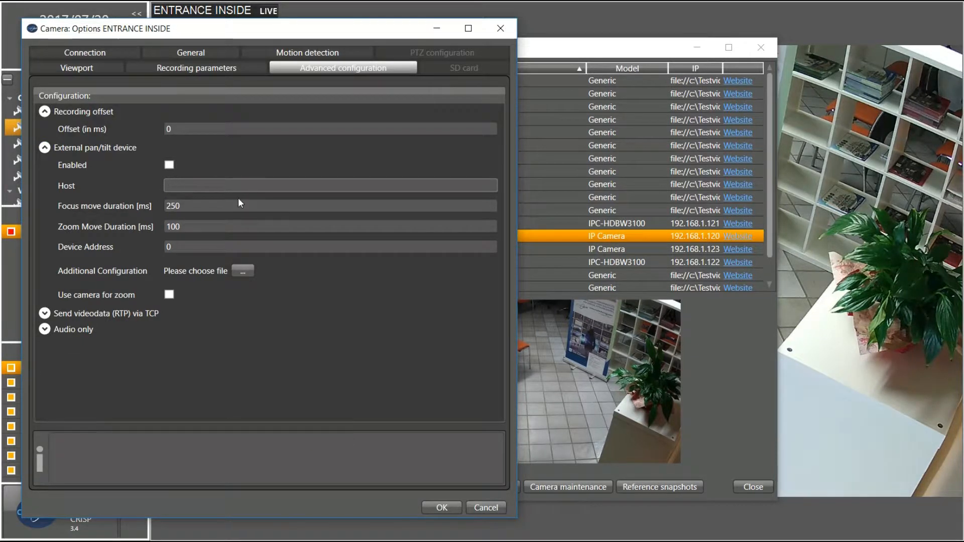
mouse_move(174, 252)
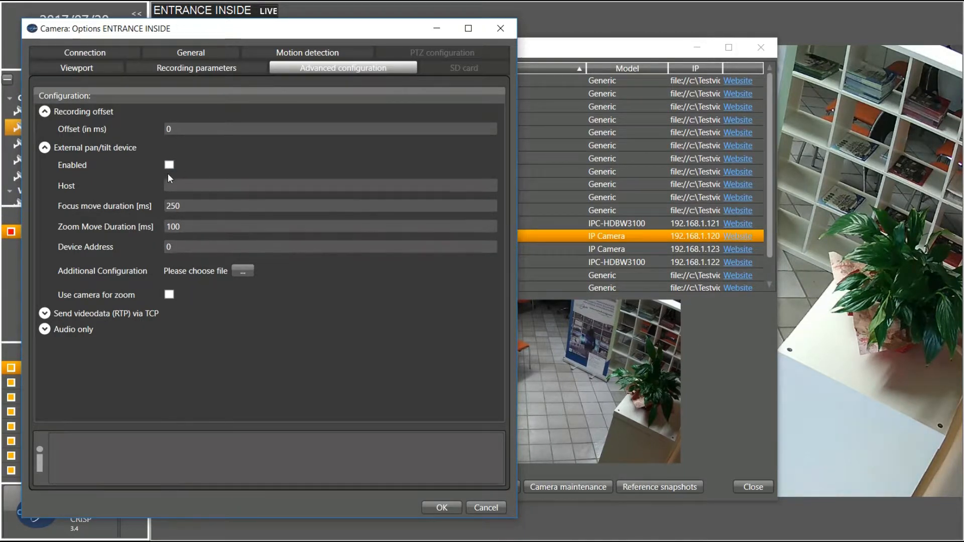
mouse_move(173, 185)
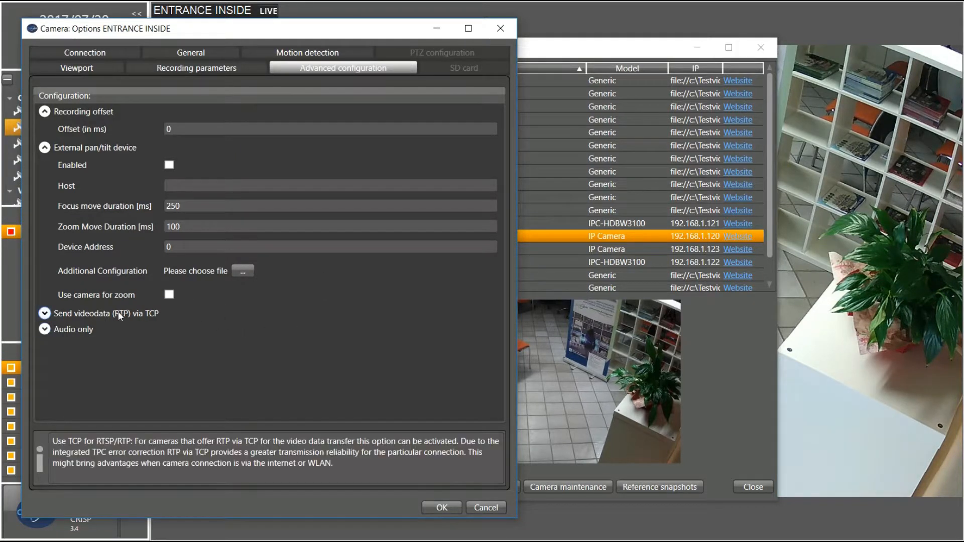
Expand 'Send videodata (RTP) via TCP' and 'Audio only', then close ENTRANCE INSIDE's Camera Options
click(44, 314)
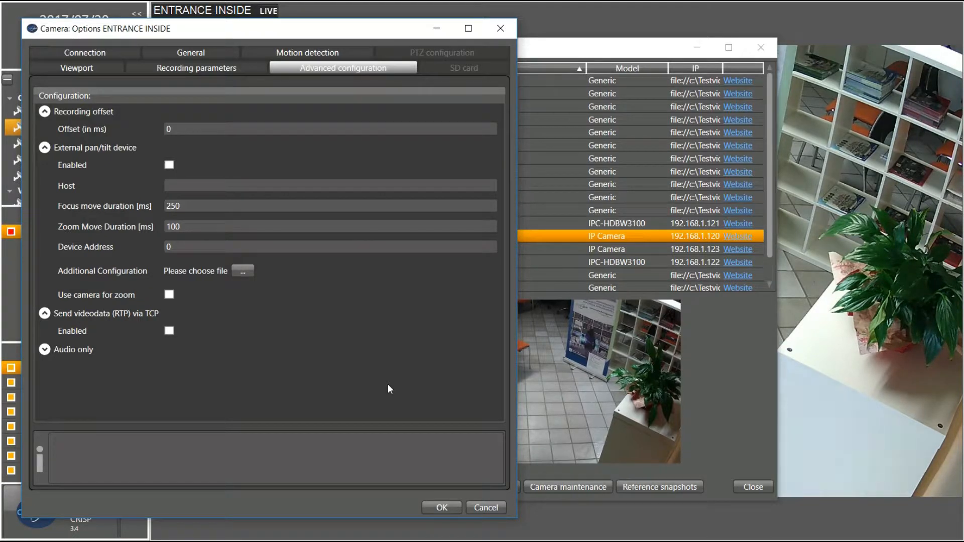
click(44, 350)
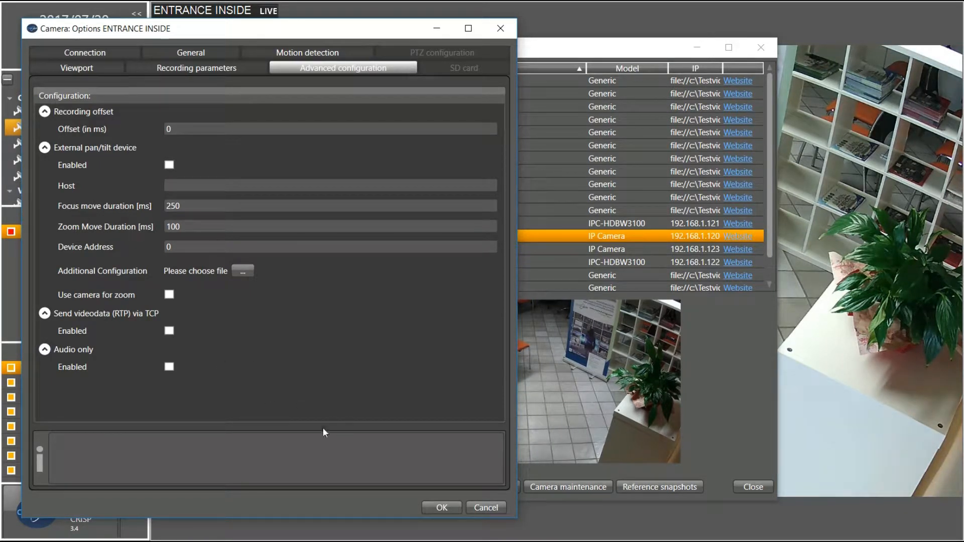
click(485, 508)
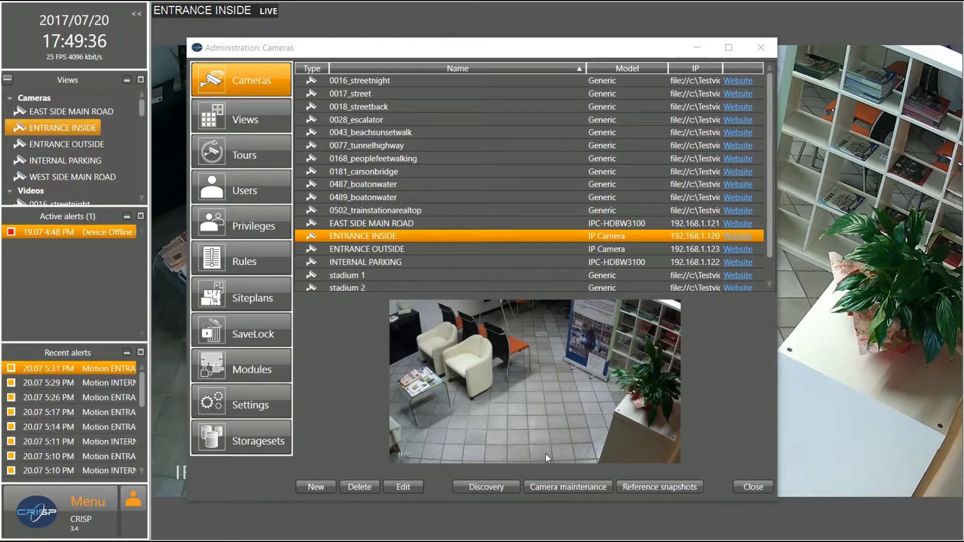
Open the Camera maintenance table and scroll through the camera list
click(544, 485)
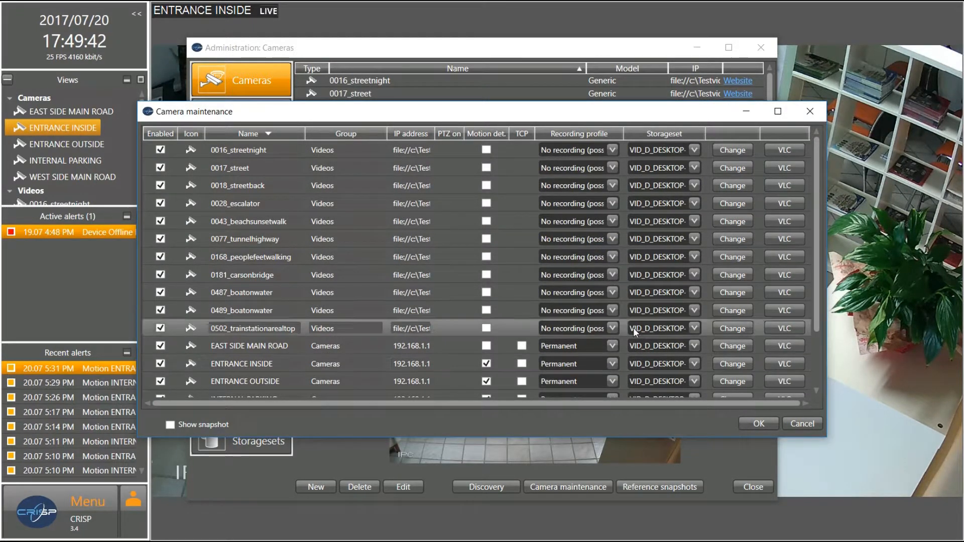
scroll(765, 274, down, 1)
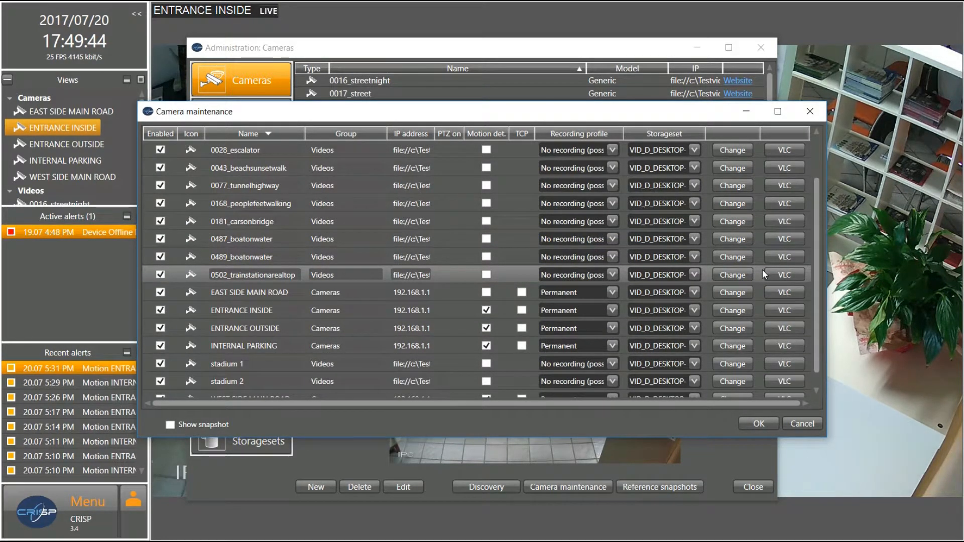
scroll(763, 272, down, 1)
scroll(761, 271, up, 2)
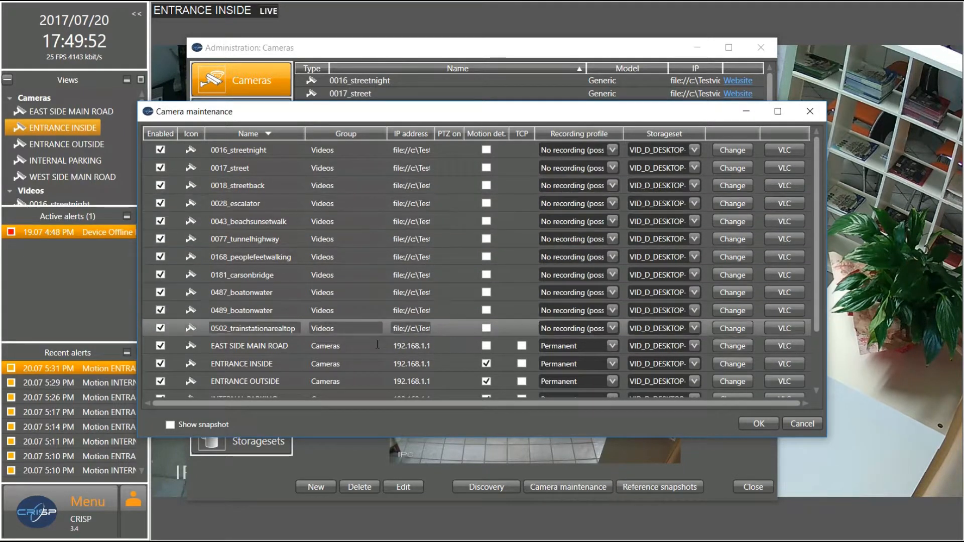
On EAST SIDE MAIN ROAD, toggle motion detection, enable TCP, keep Permanent, and open its Options
click(487, 347)
click(486, 346)
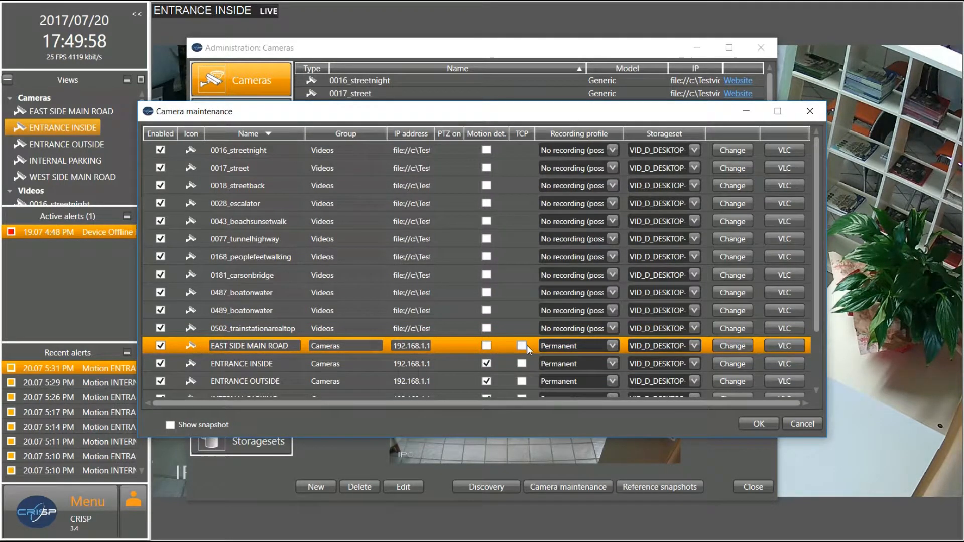
click(524, 347)
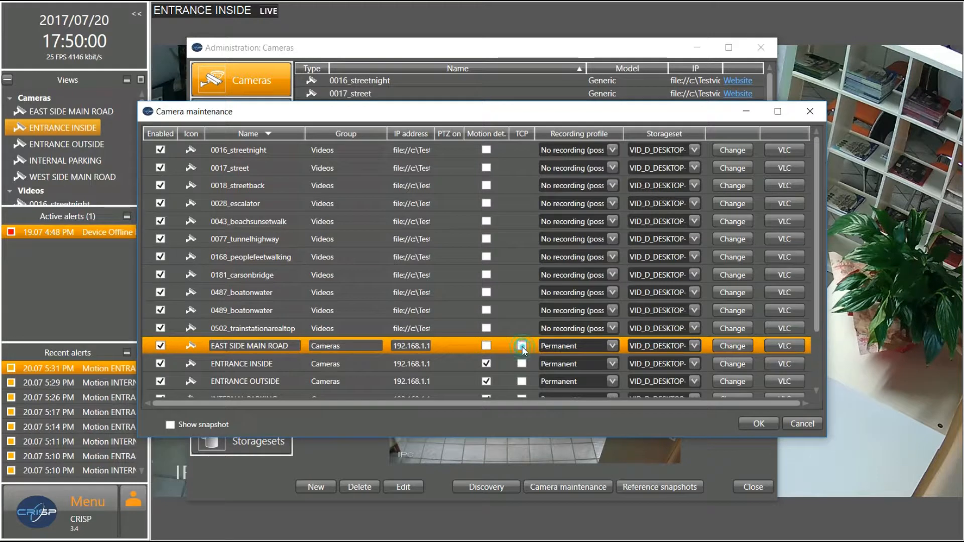
click(613, 346)
click(616, 345)
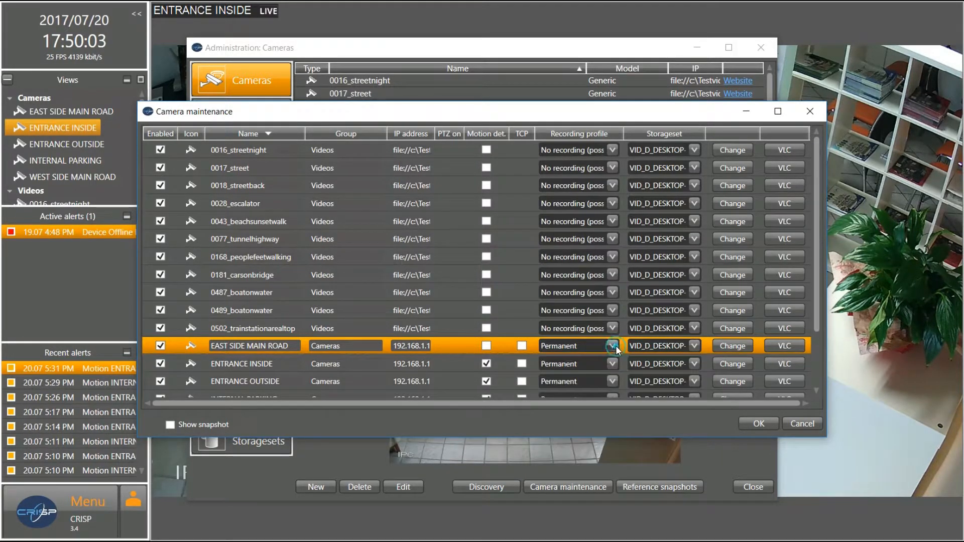
click(733, 346)
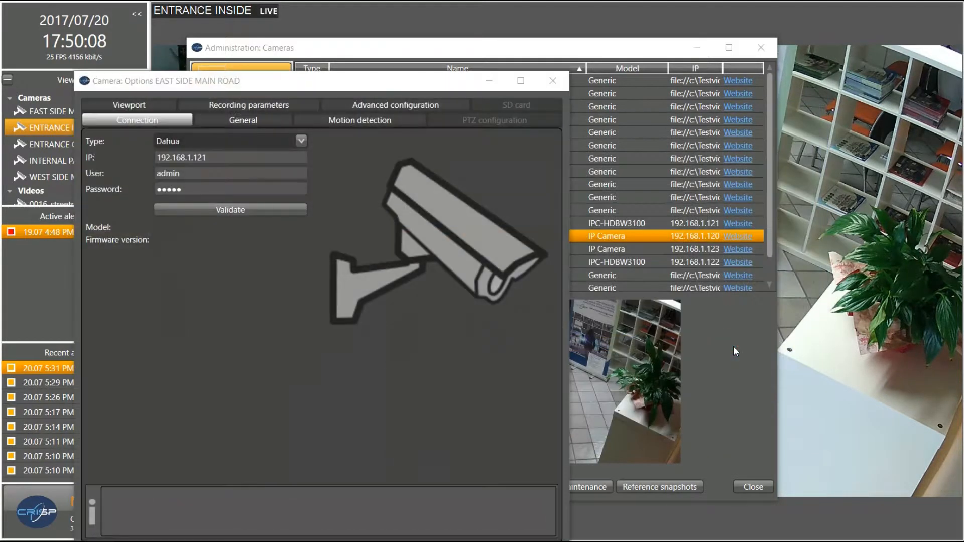
Close the EAST SIDE MAIN ROAD options and launch that camera's stream in VLC
click(553, 81)
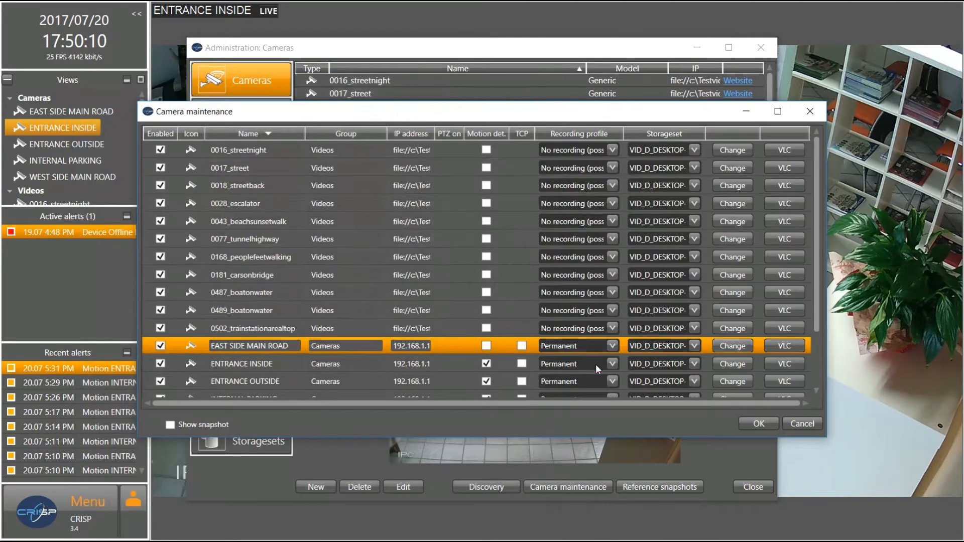
click(785, 347)
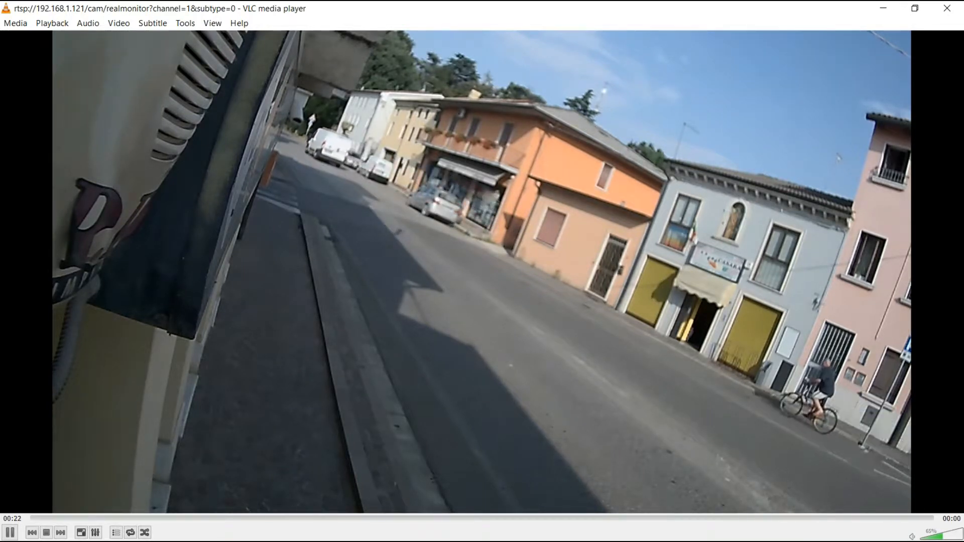
Browse VLC's context menu while the RTSP stream plays, then show the playlist
right_click(117, 533)
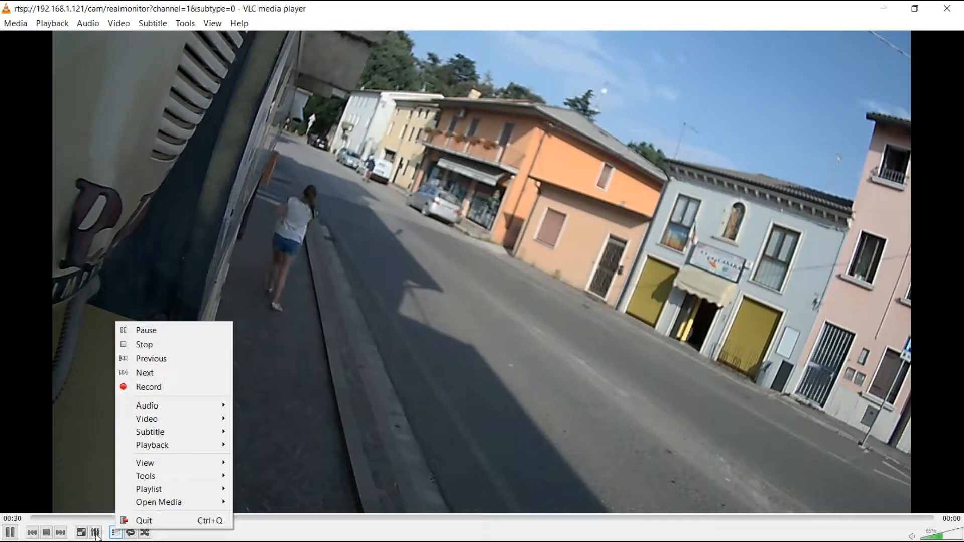
right_click(95, 538)
right_click(96, 536)
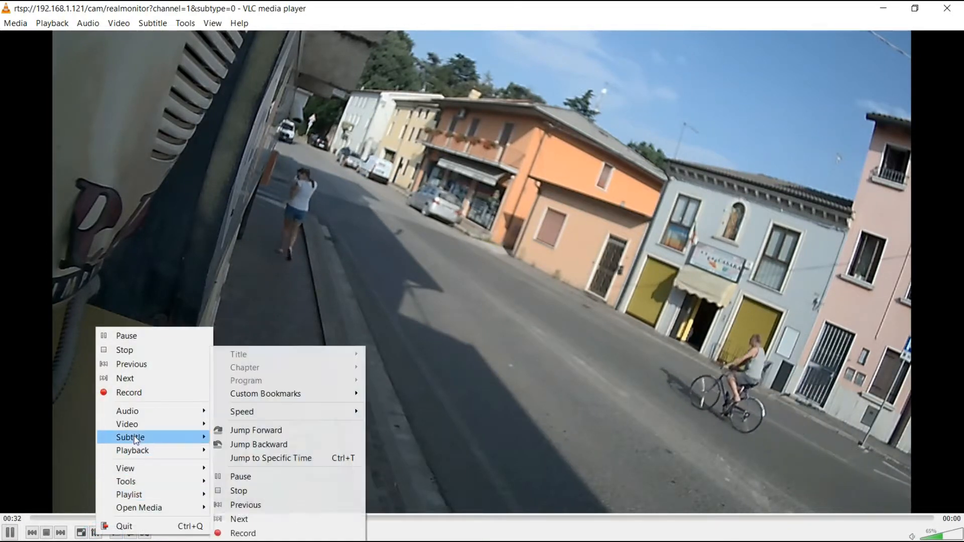
right_click(92, 536)
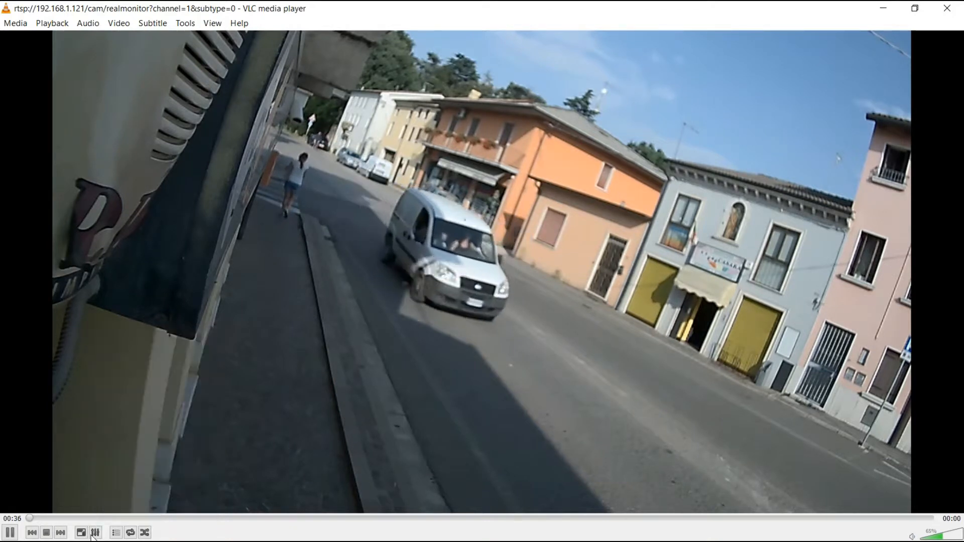
right_click(91, 536)
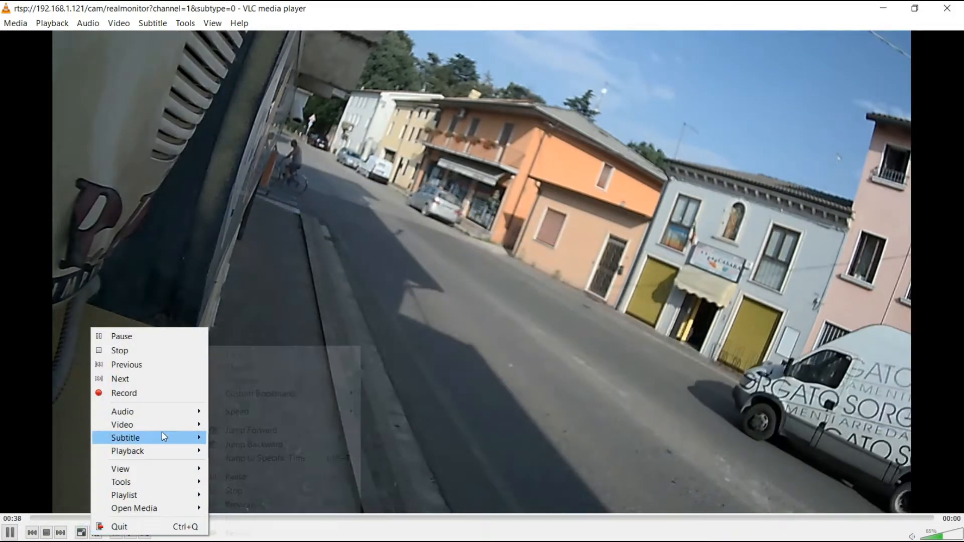
click(27, 473)
click(118, 533)
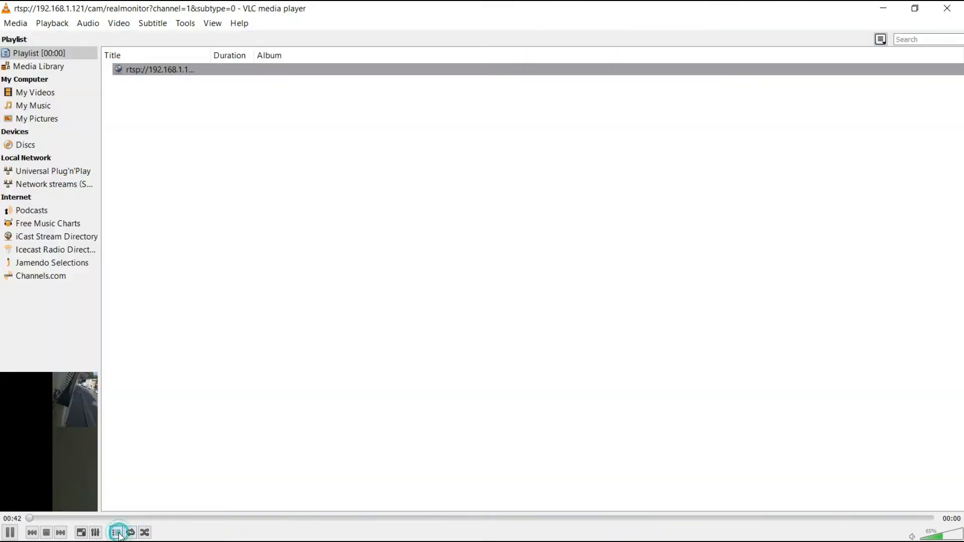
View the RTSP entry's media information, then close it and the VLC player
click(154, 73)
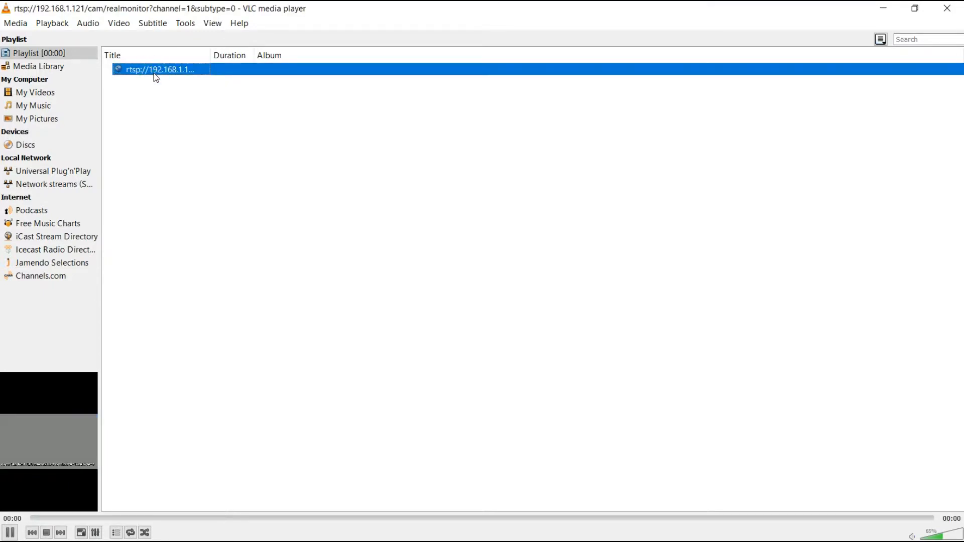
right_click(153, 73)
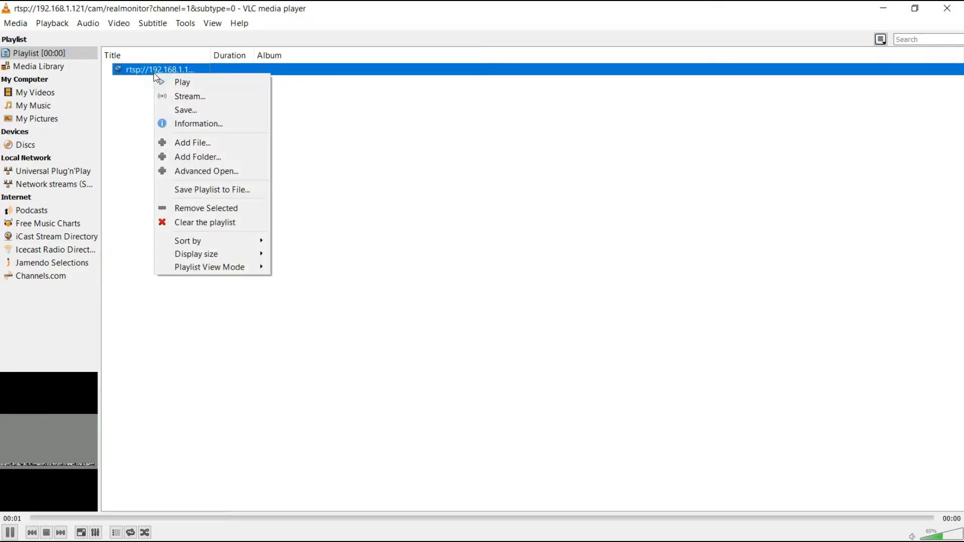
click(179, 124)
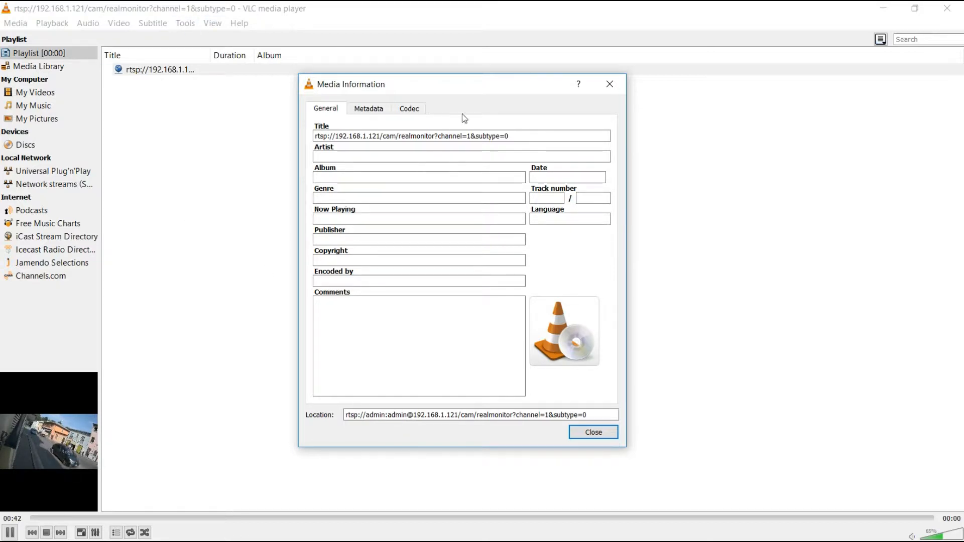
click(613, 86)
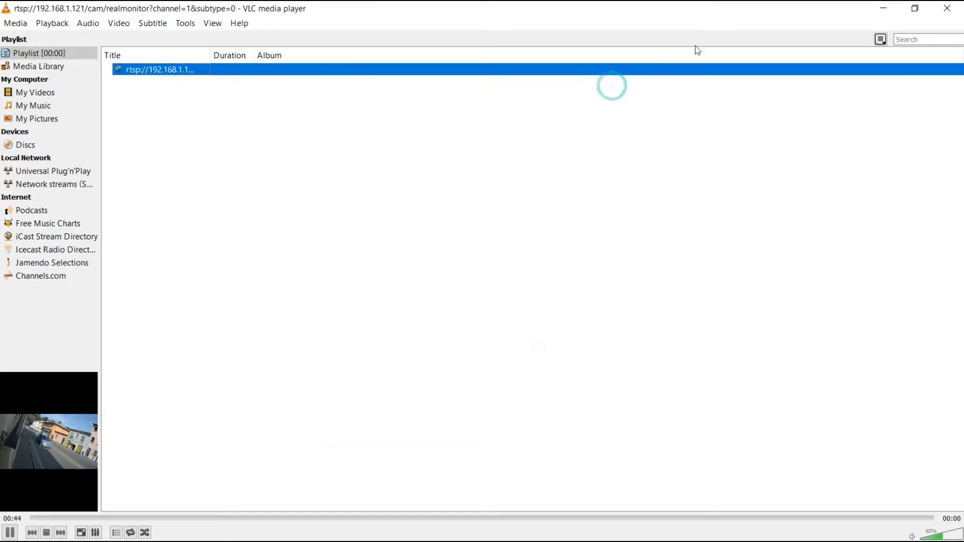
click(948, 9)
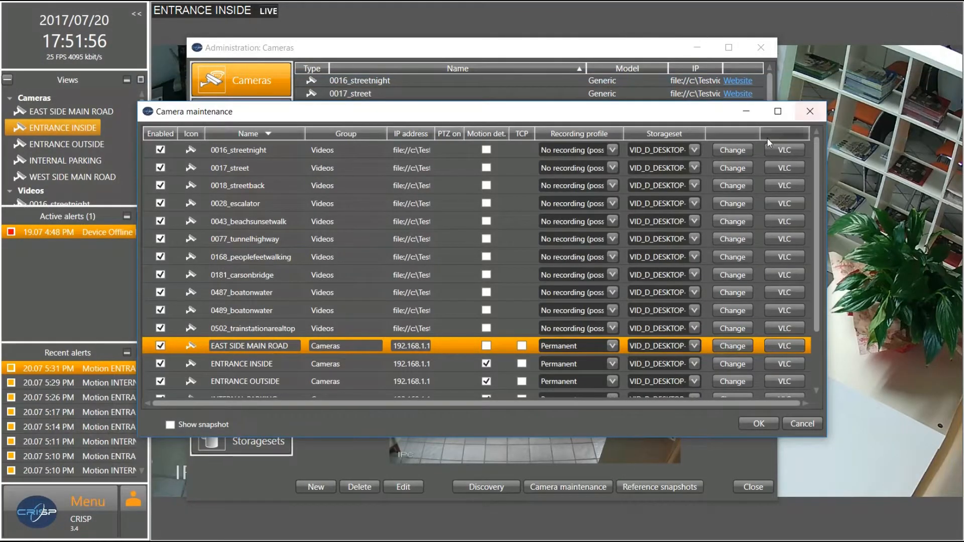
Leave Camera maintenance, view the ENTRANCE INSIDE camera's login page at 192.168.1.120 in Chrome, then close Chrome
click(814, 118)
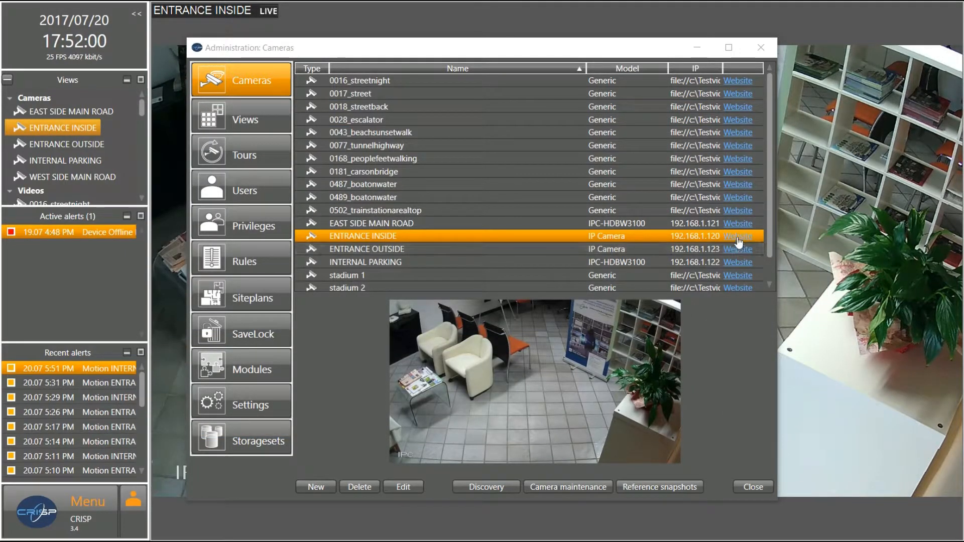
click(738, 238)
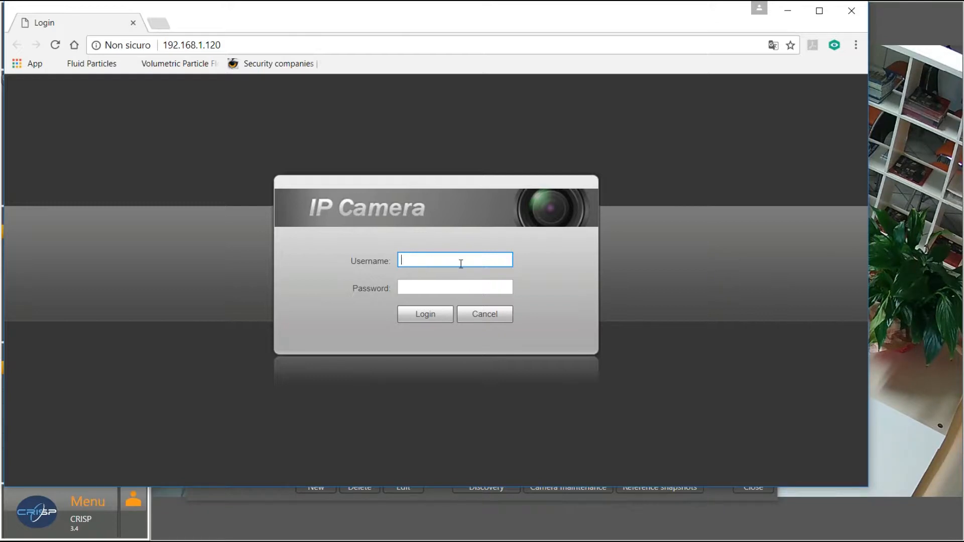
click(852, 15)
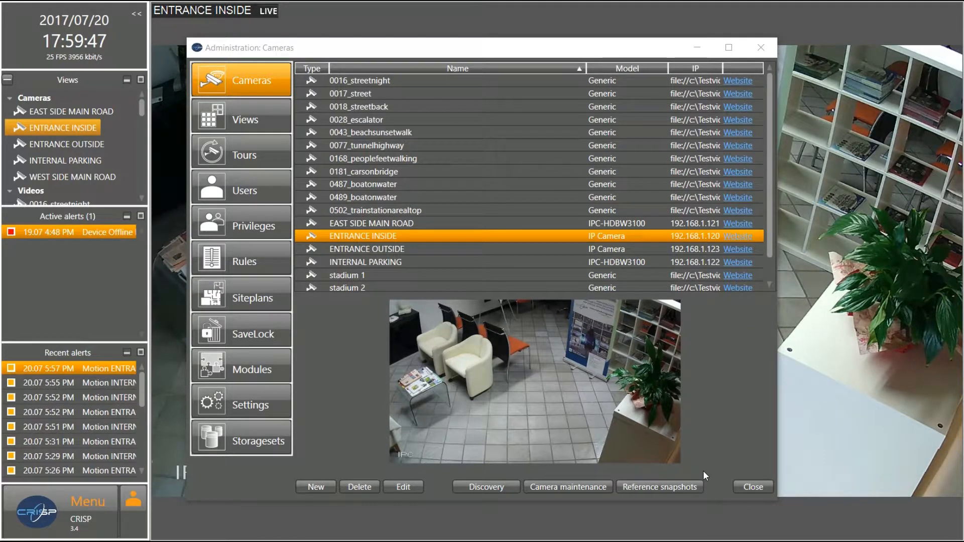
click(682, 486)
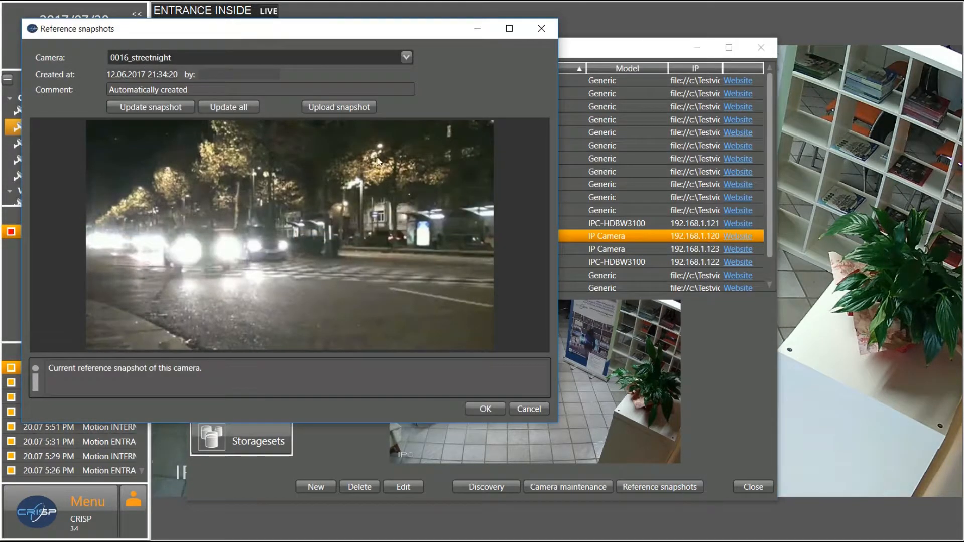
click(406, 56)
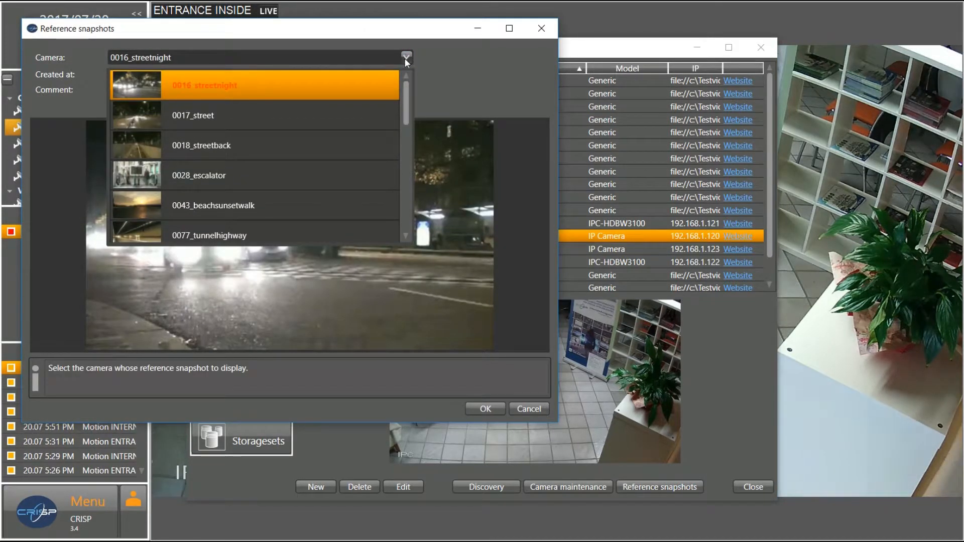
scroll(381, 110, down, 3)
scroll(380, 107, down, 2)
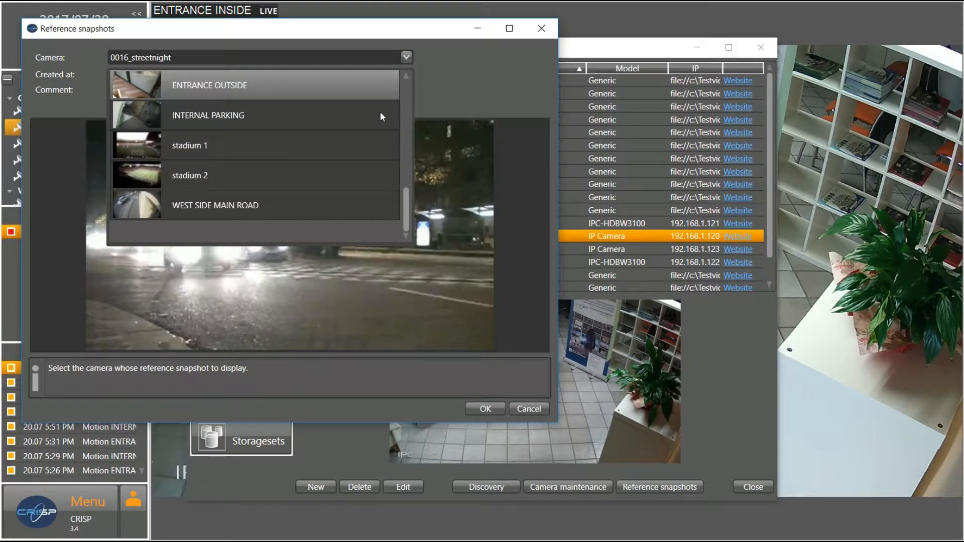
scroll(380, 112, up, 5)
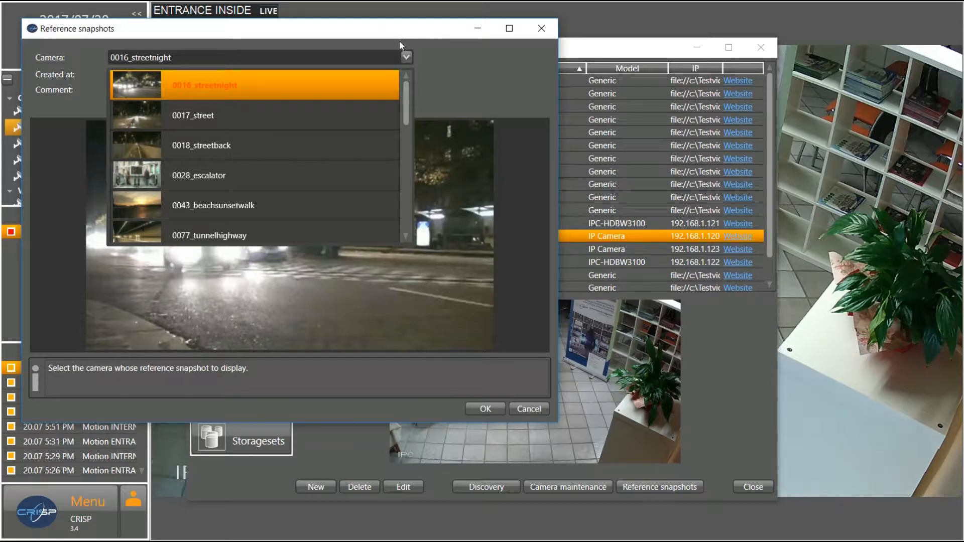
click(466, 64)
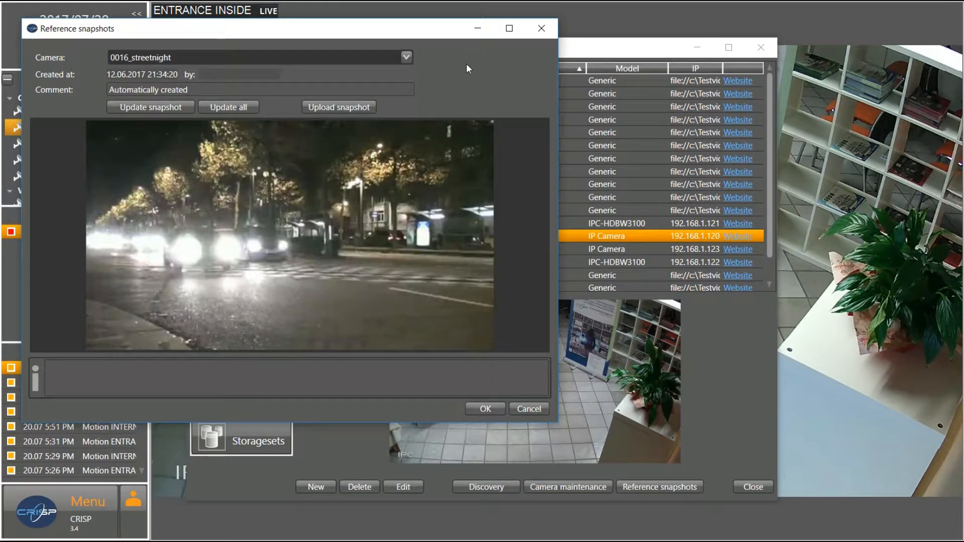
click(551, 29)
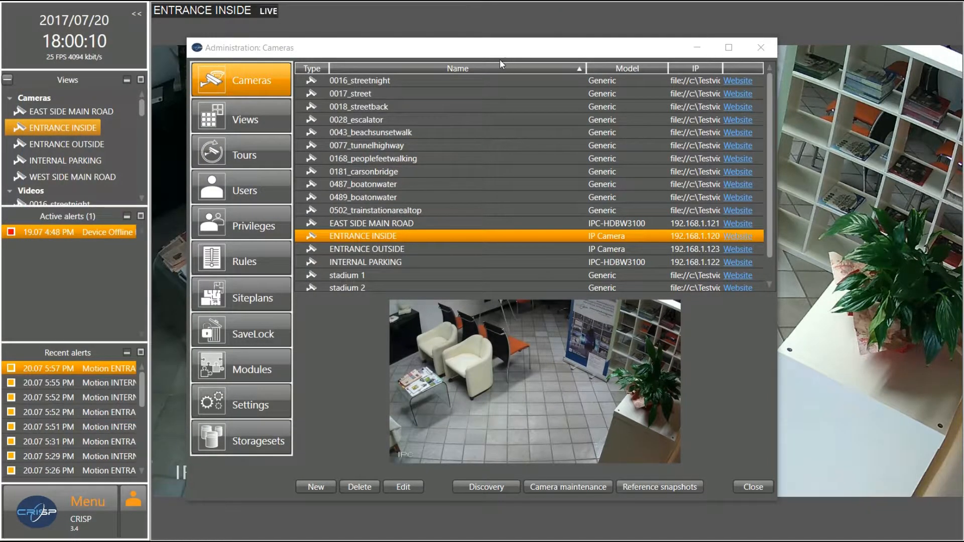
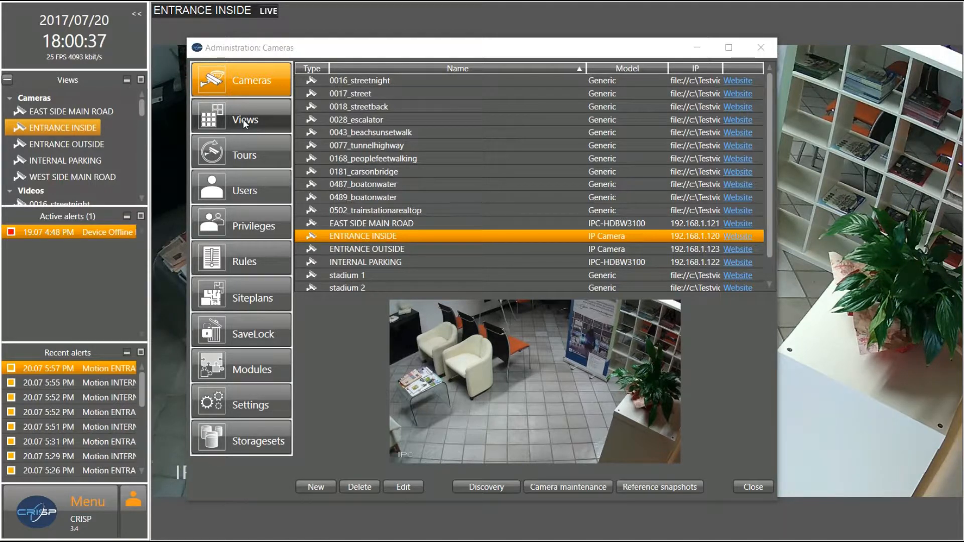
Delete the 'nuova vista spagnolo' view from the Views list and confirm with OK
click(245, 124)
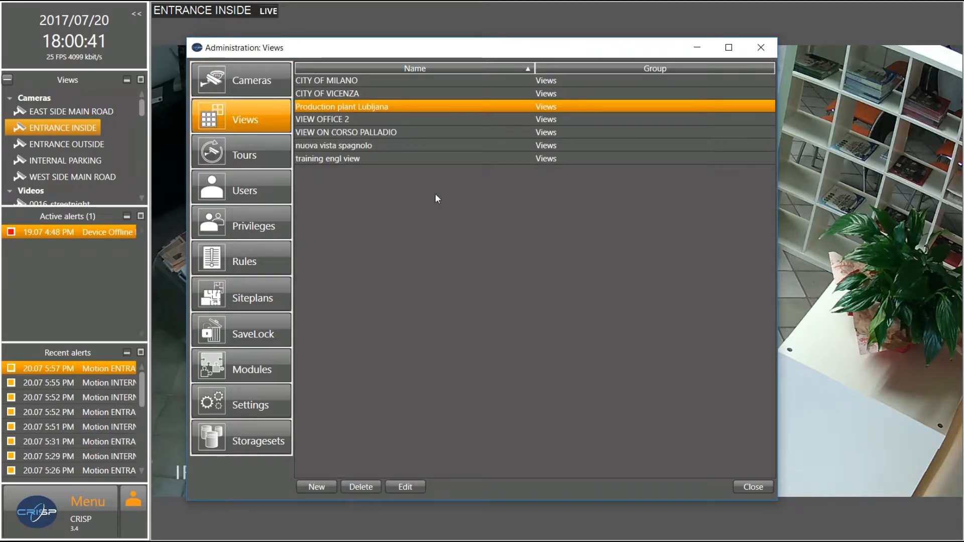
click(351, 145)
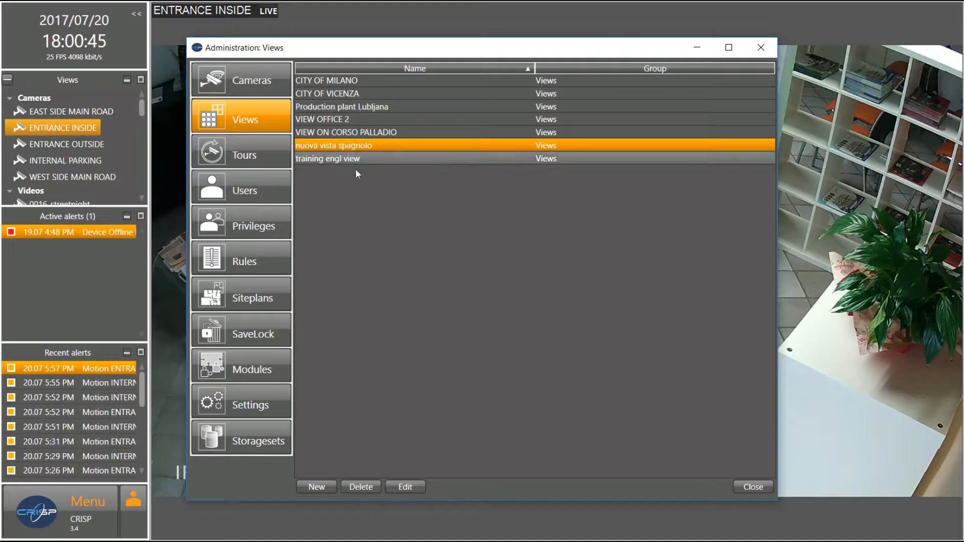
click(360, 486)
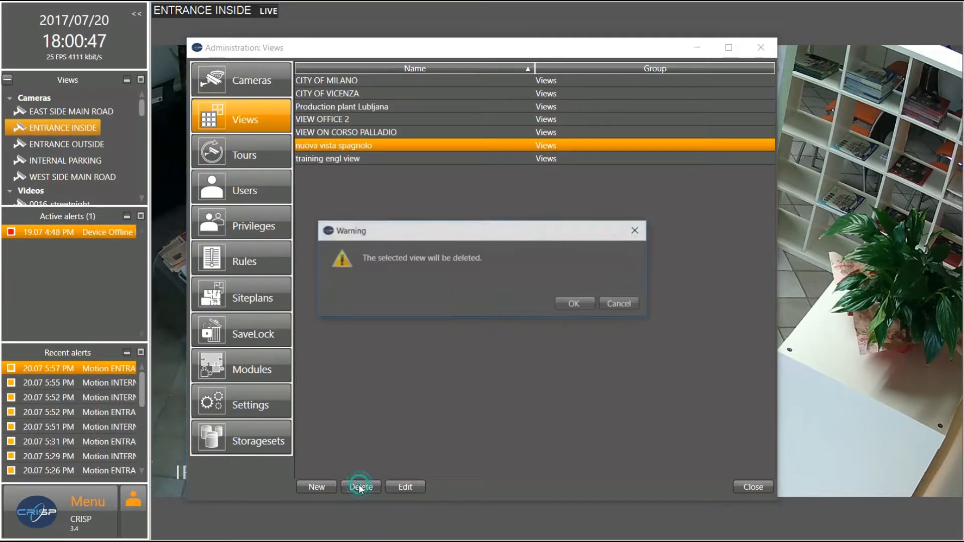
click(575, 303)
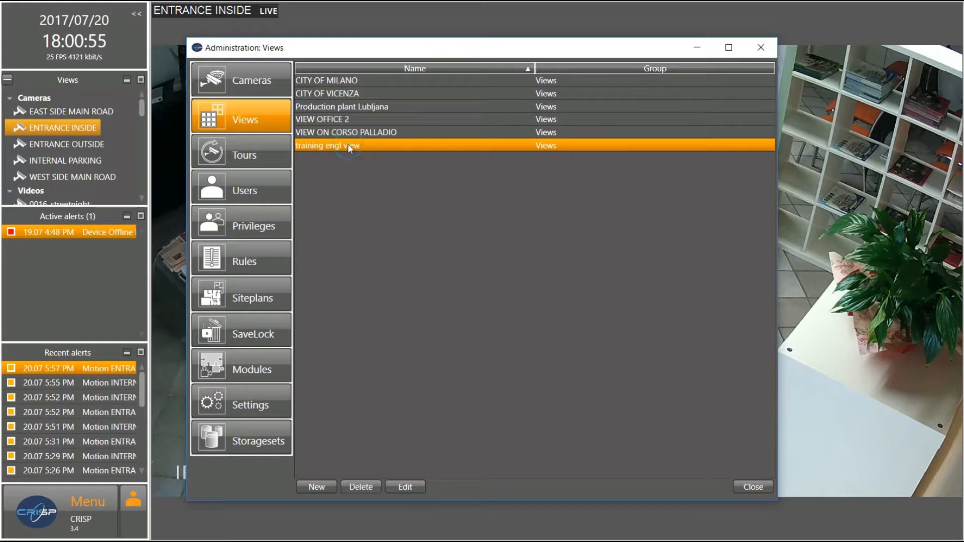
Review the CITY OF MILANO and Production plant Lubljana view settings, widening the map panel
click(323, 79)
double_click(322, 79)
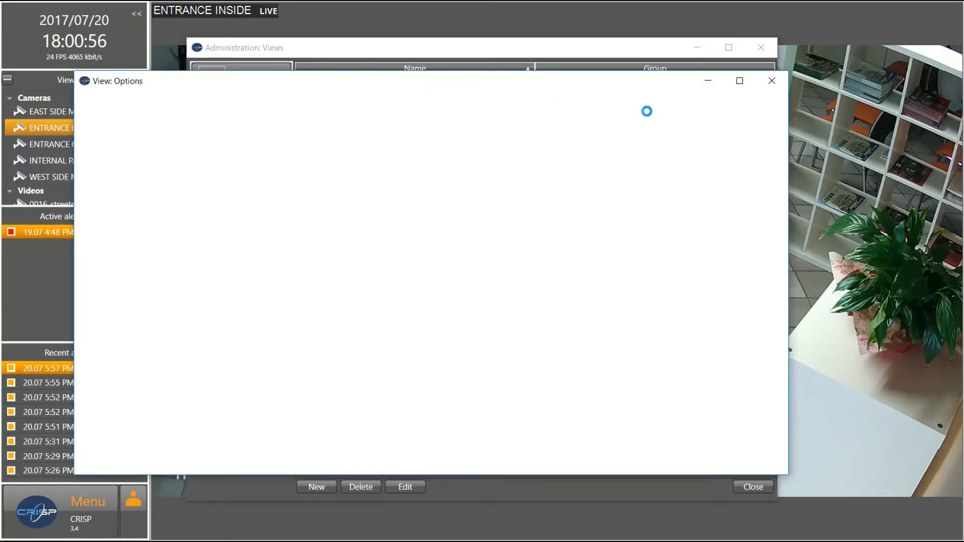
click(773, 81)
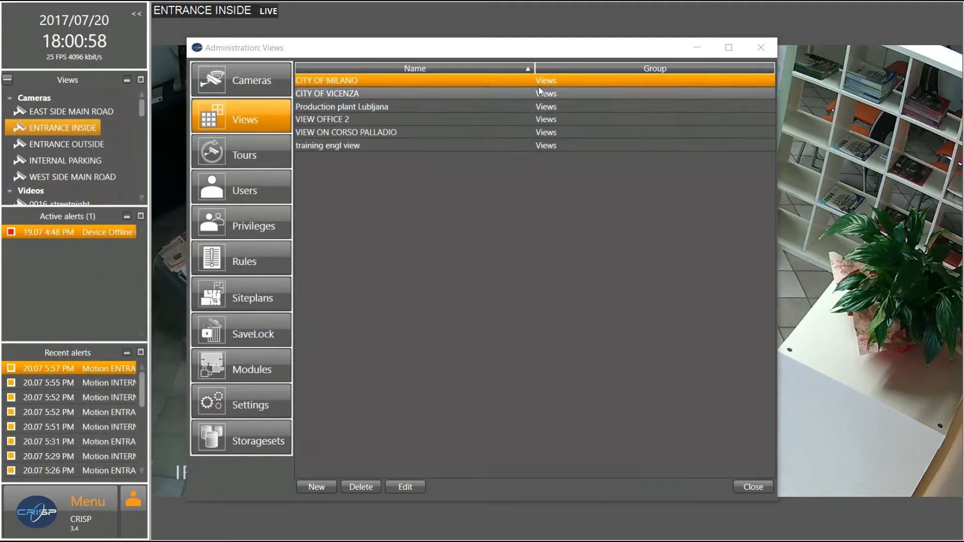
double_click(360, 107)
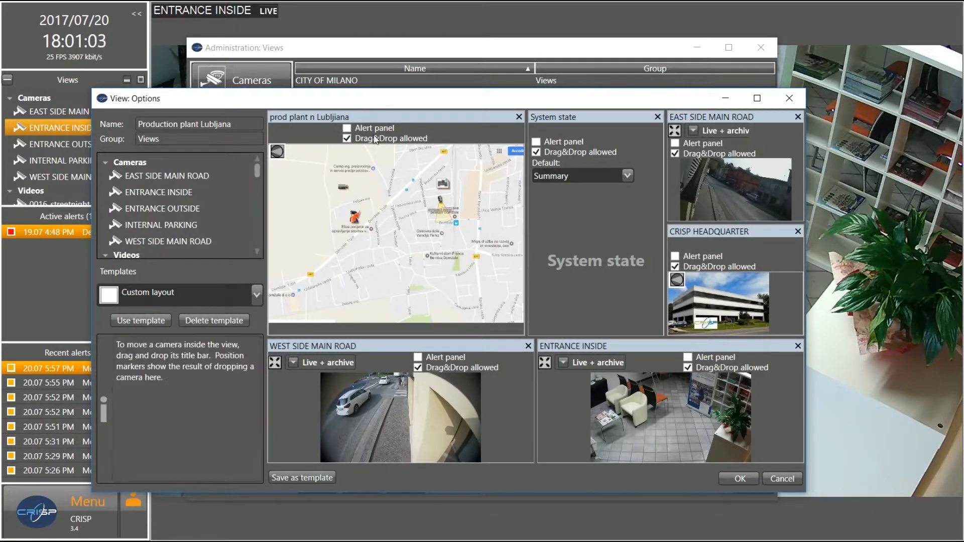
drag(529, 285, 541, 286)
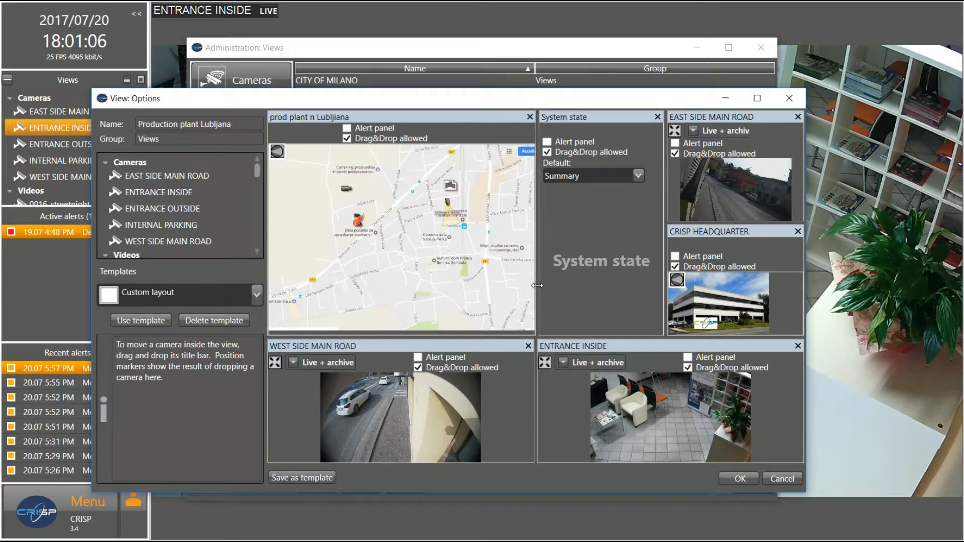
click(788, 101)
scroll(100, 149, down, 1)
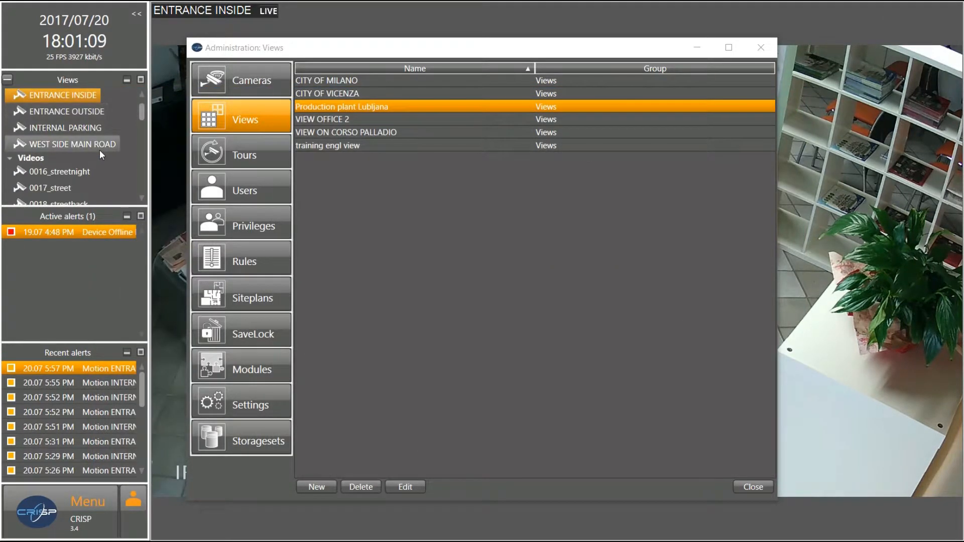
Display Production plant Lubljana live, making the lower camera row taller and the map panel wider
scroll(101, 149, down, 6)
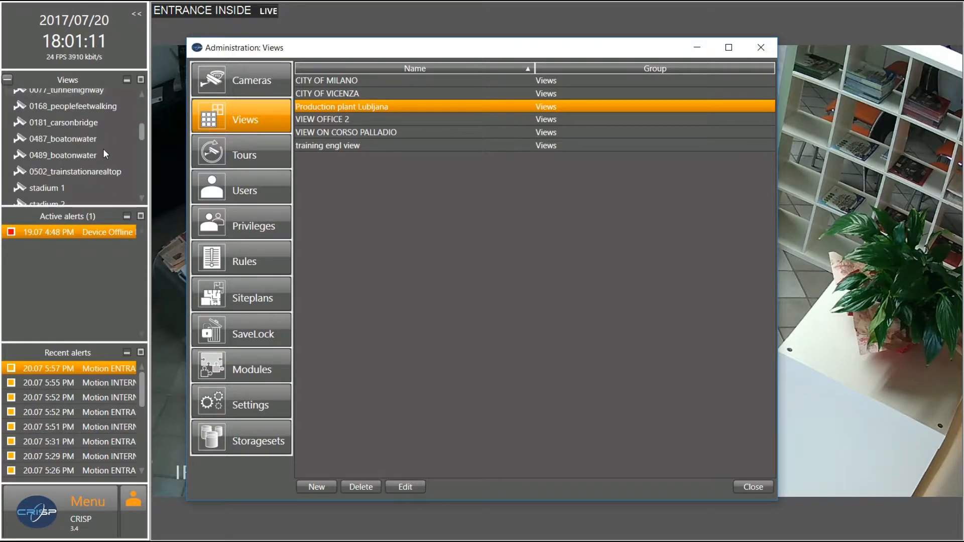
scroll(105, 147, down, 2)
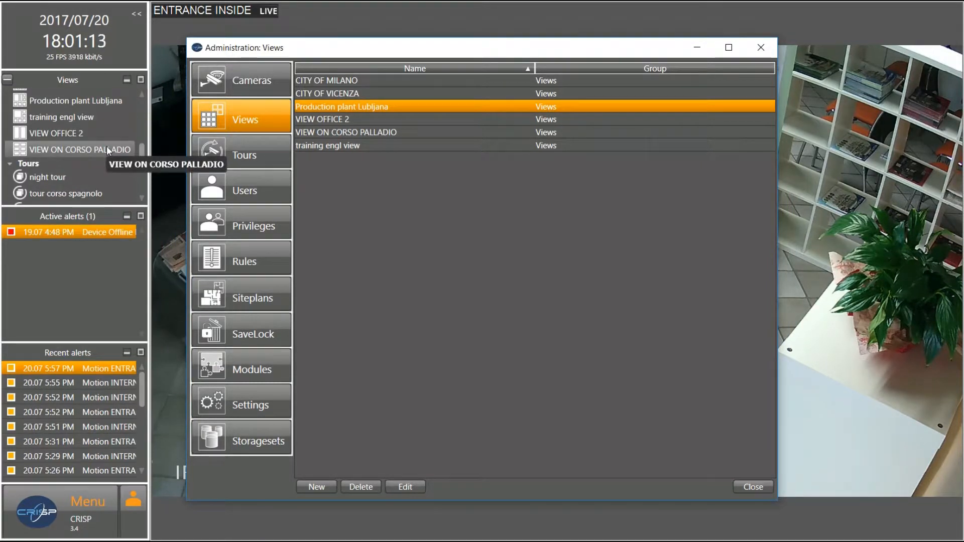
click(101, 101)
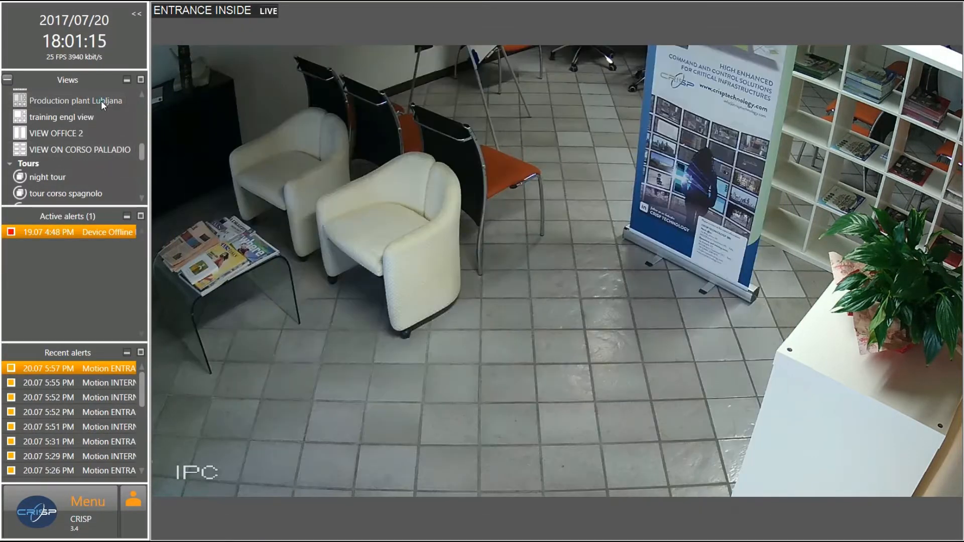
double_click(101, 101)
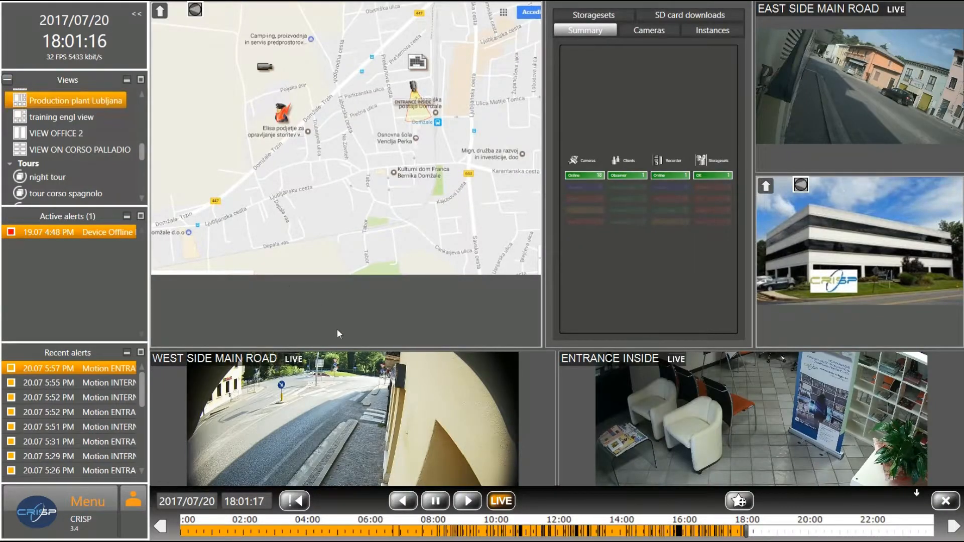
drag(376, 346, 371, 295)
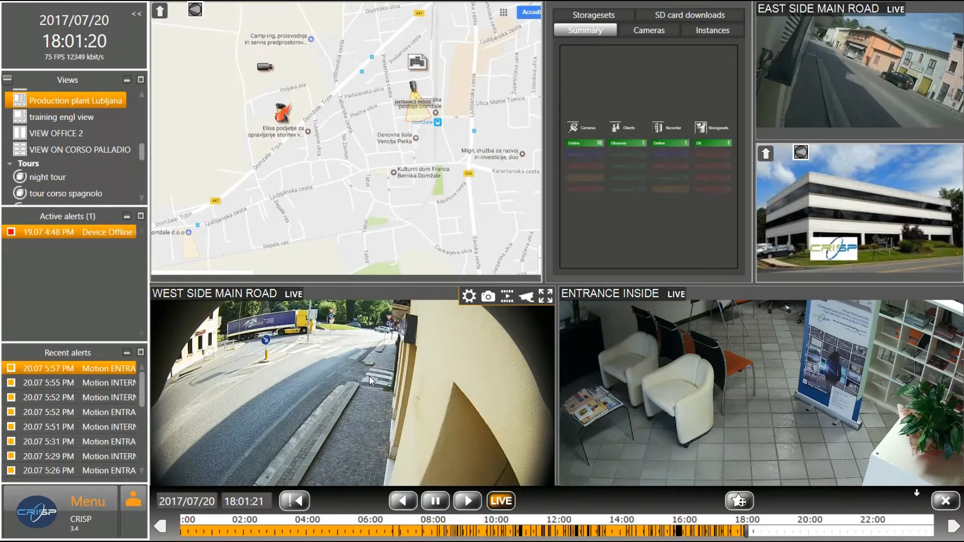
scroll(370, 376, up, 3)
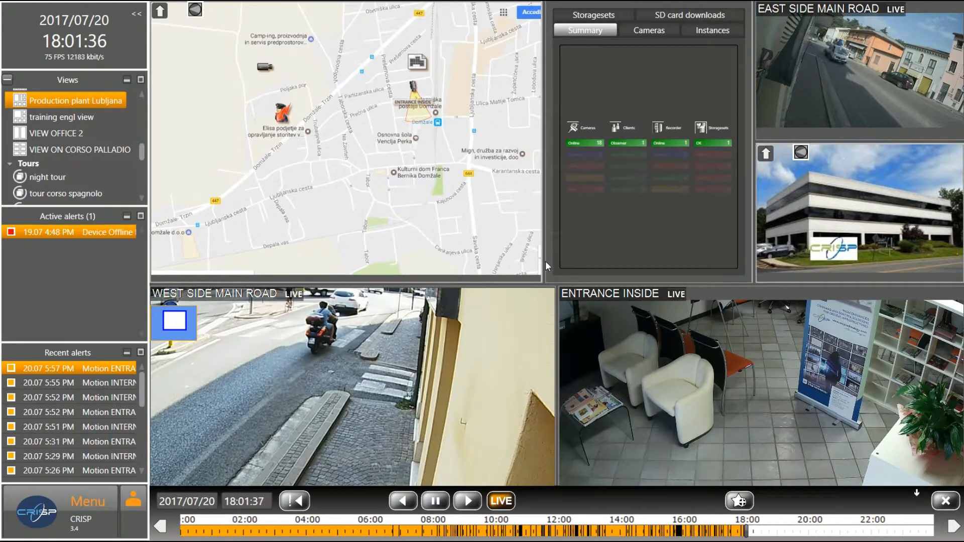
drag(544, 261, 554, 261)
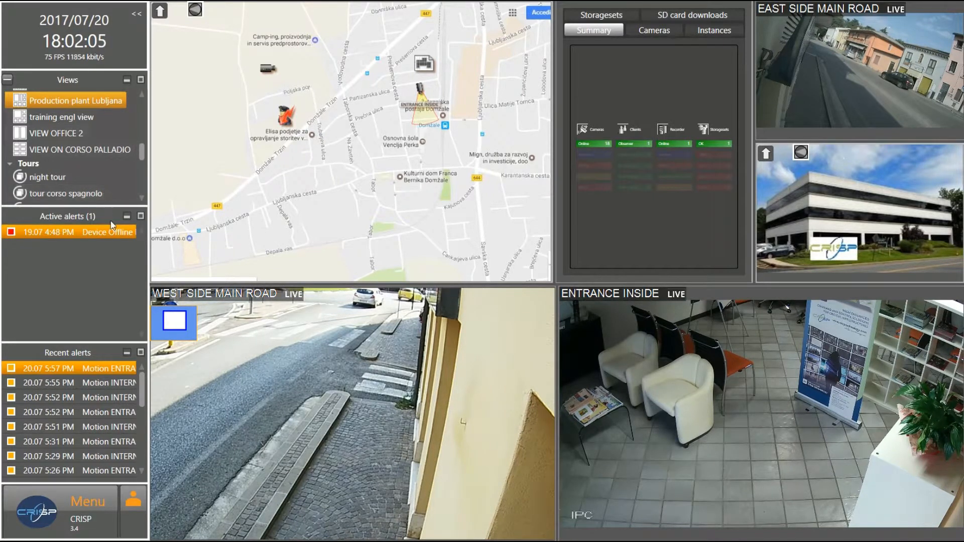
Switch through VIEW ON CORSO PALLADIO and VIEW OFFICE 2, ending on the training engl view
drag(142, 150, 143, 148)
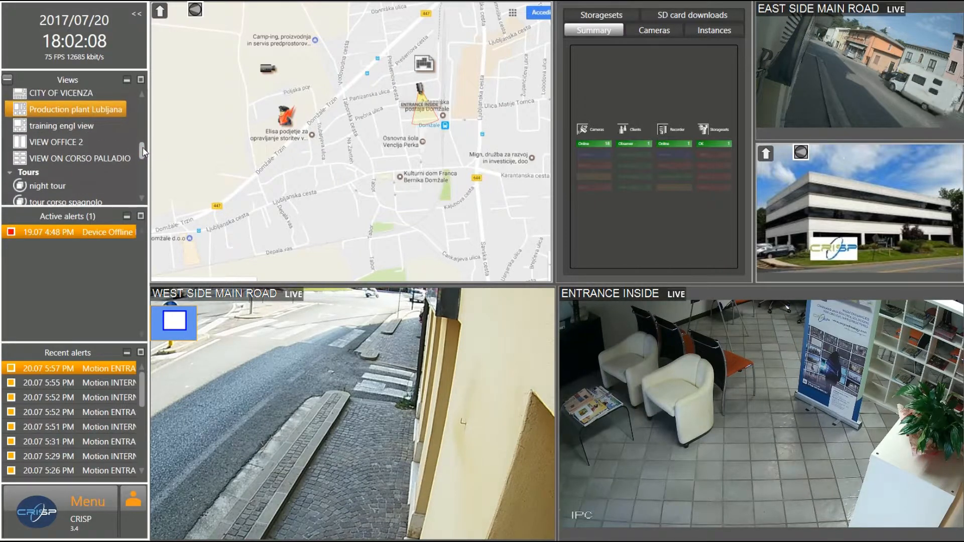
click(88, 156)
click(61, 141)
click(58, 123)
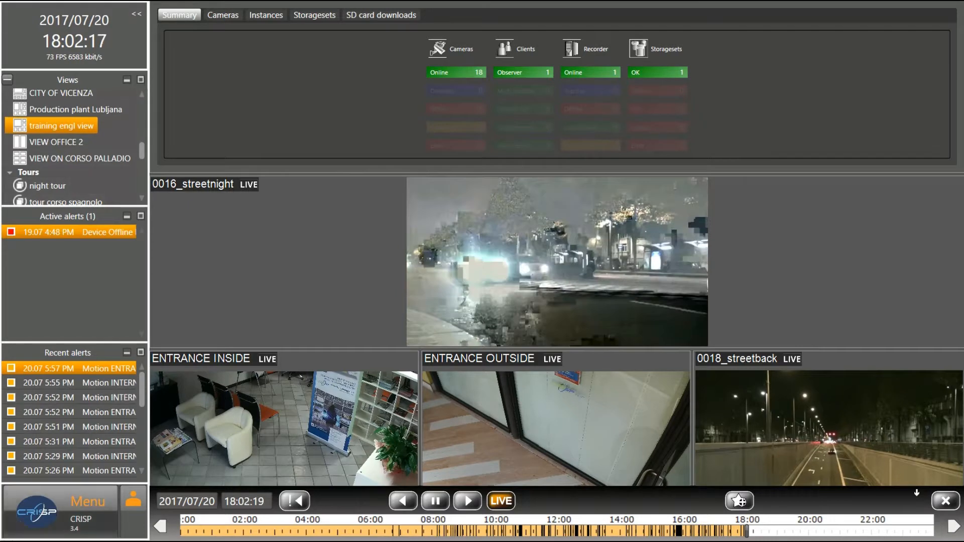
click(29, 523)
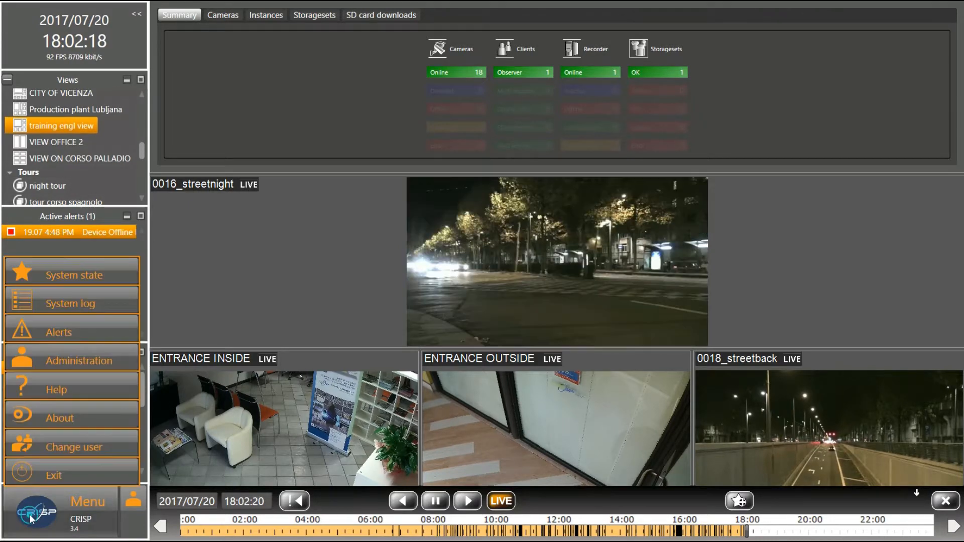
In Administration, add a new view named 'curso espanol' using the 1+5 layout template
click(29, 361)
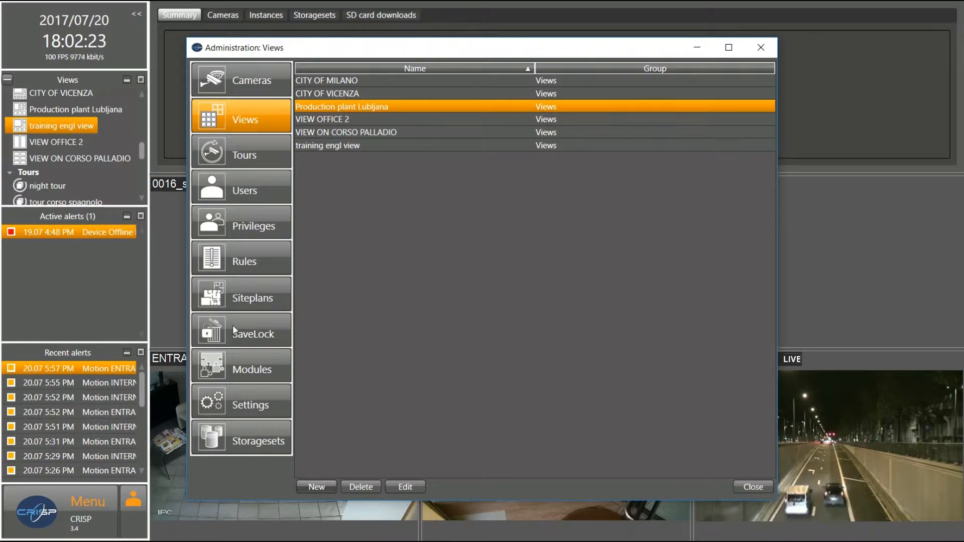
click(322, 490)
click(521, 190)
drag(508, 190, 408, 187)
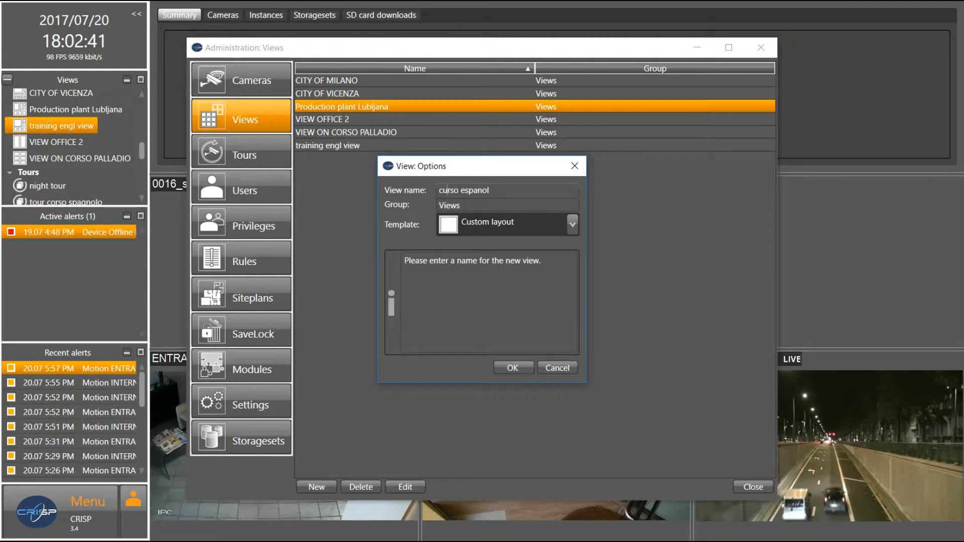
click(575, 225)
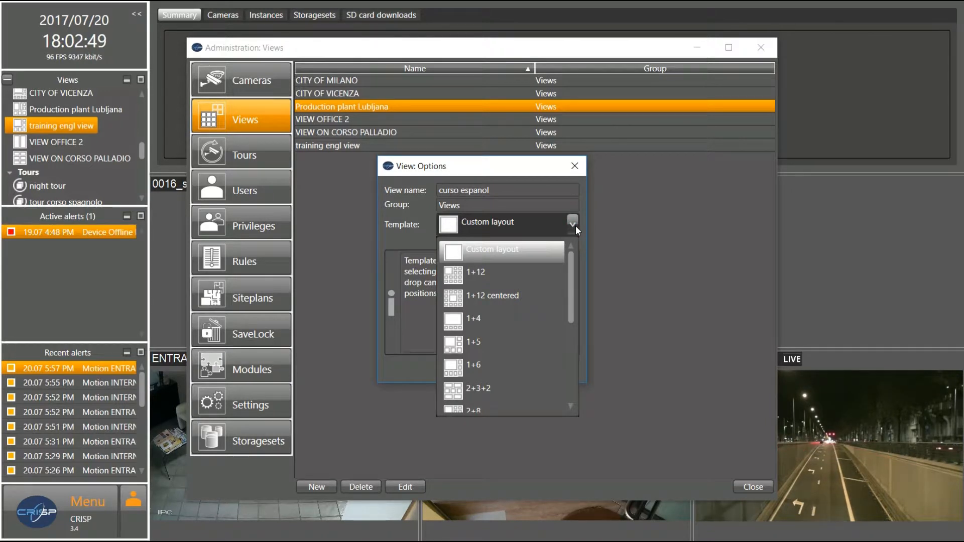
mouse_move(571, 263)
mouse_down()
mouse_move(571, 368)
mouse_move(575, 266)
mouse_up()
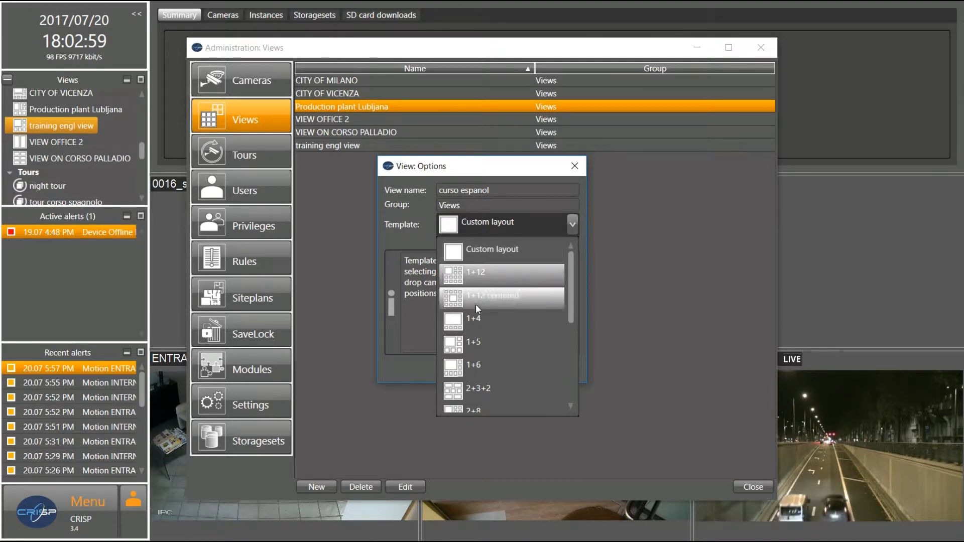
click(475, 345)
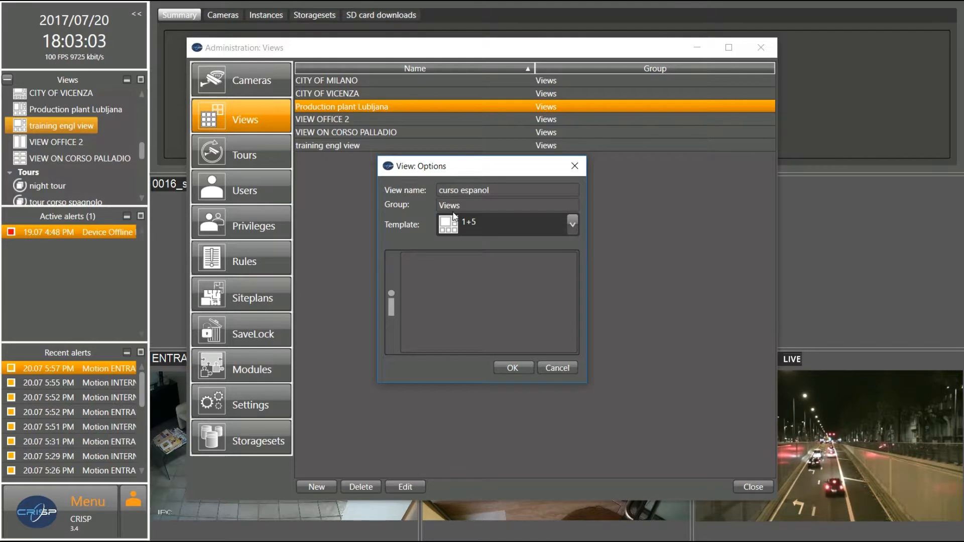
mouse_move(452, 224)
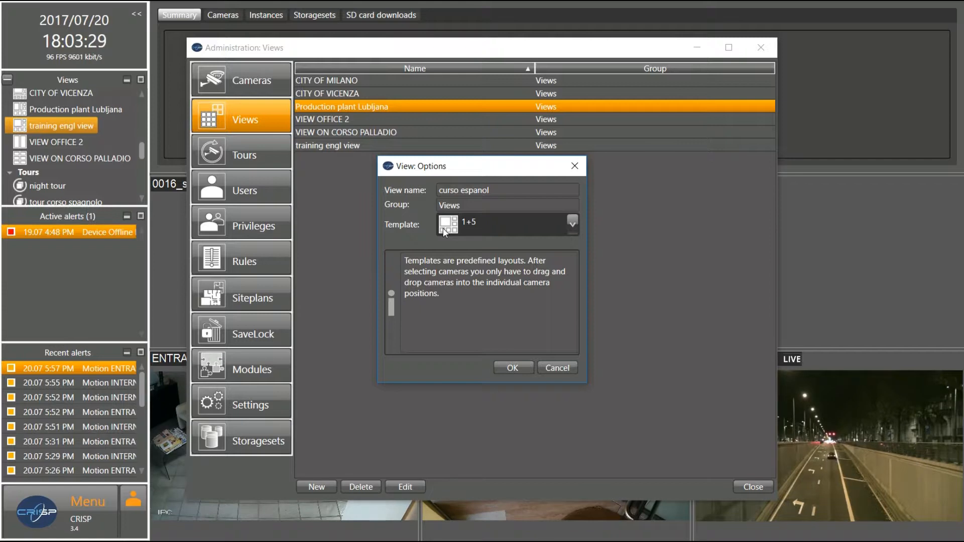
click(514, 367)
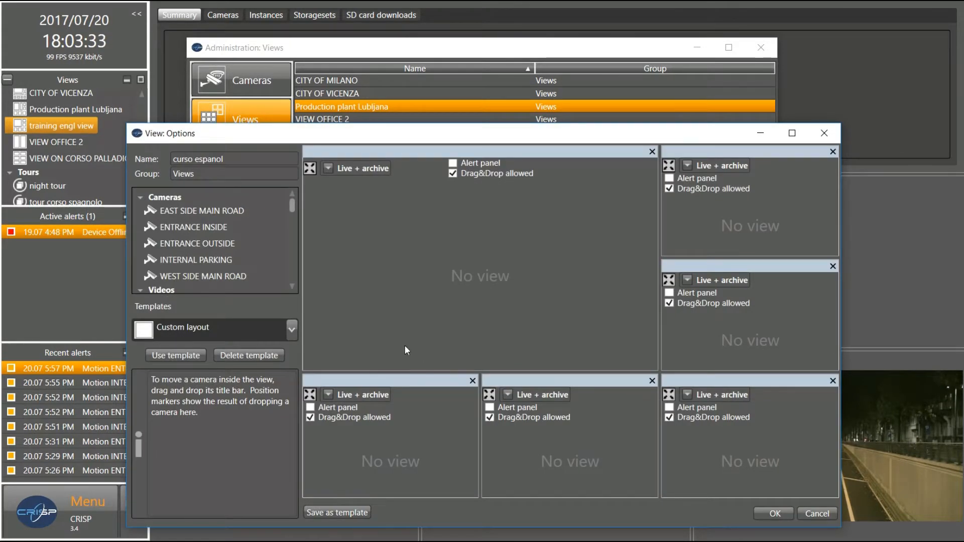
Place ENTRANCE INSIDE bottom-left, ENTRANCE OUTSIDE bottom-middle and 0181_carsonbridge in the right-middle slot
drag(196, 226, 399, 432)
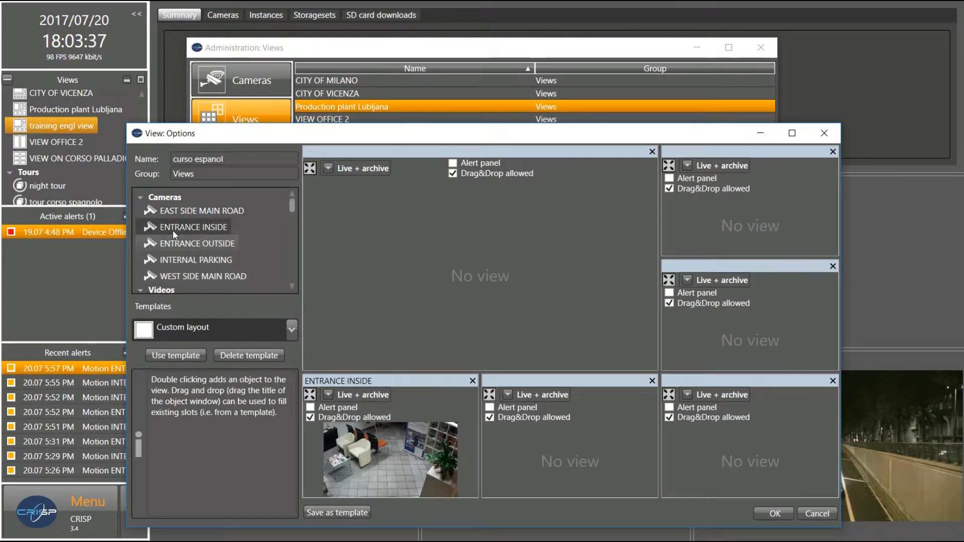
drag(174, 245, 521, 438)
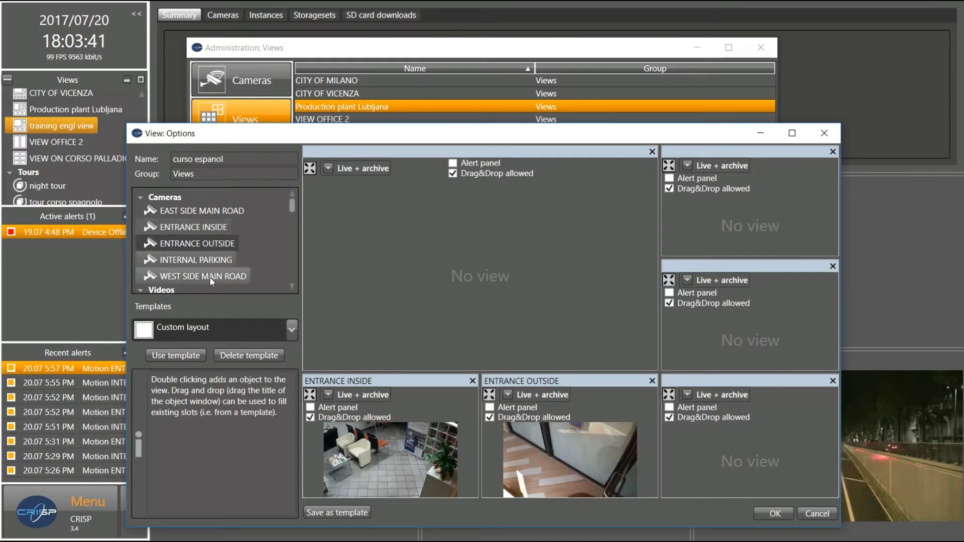
drag(293, 201, 297, 215)
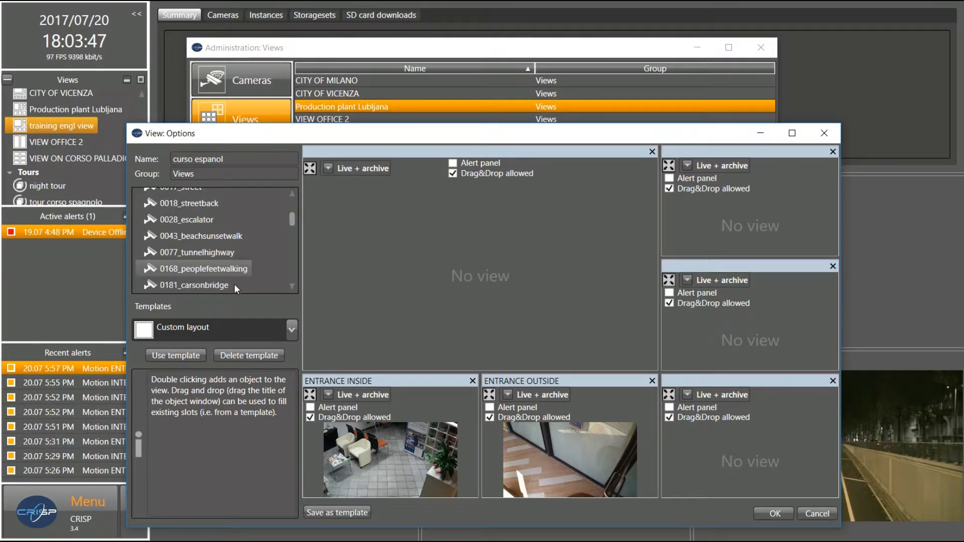
drag(199, 284, 372, 300)
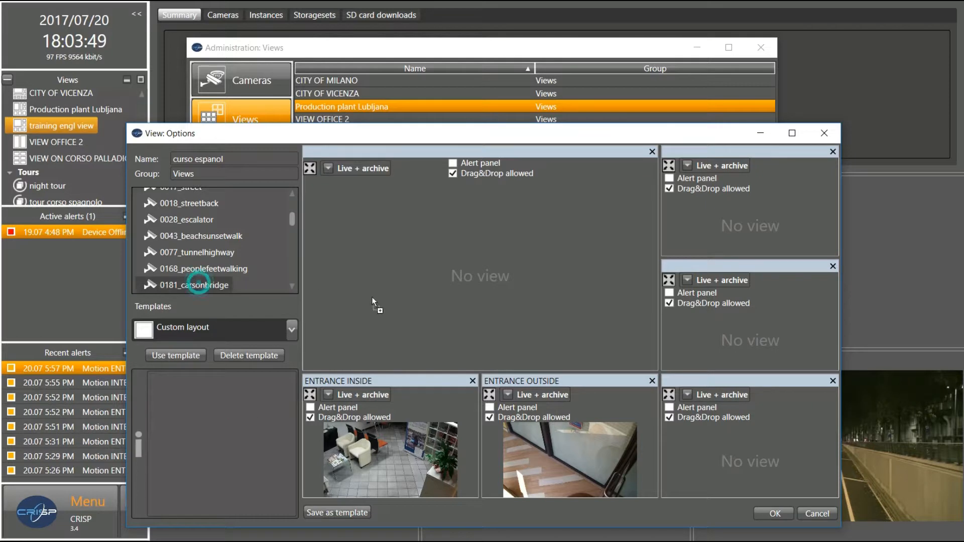
drag(712, 330, 708, 330)
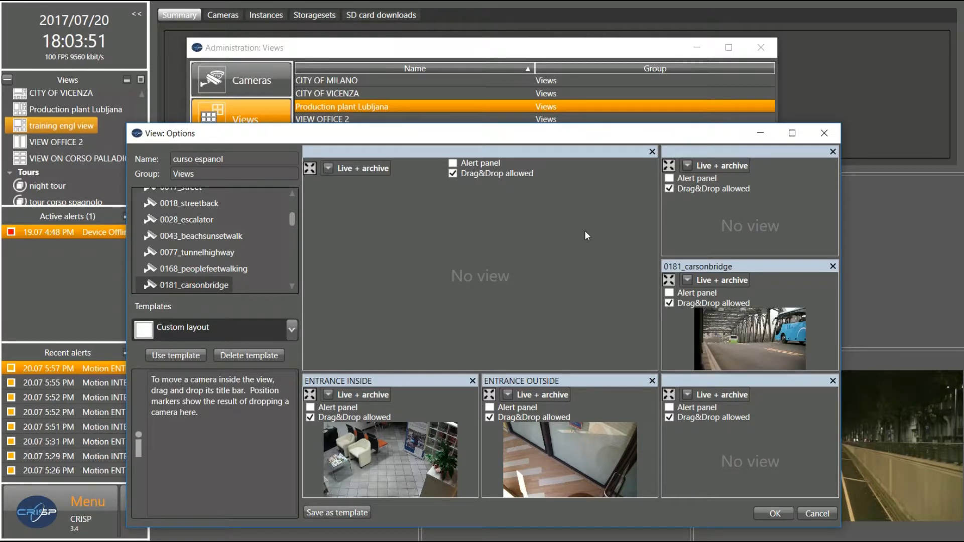
Try live-only versus Live + archive for both ENTRANCE cameras and toggle the bottom-right alert panel option
click(331, 391)
click(331, 392)
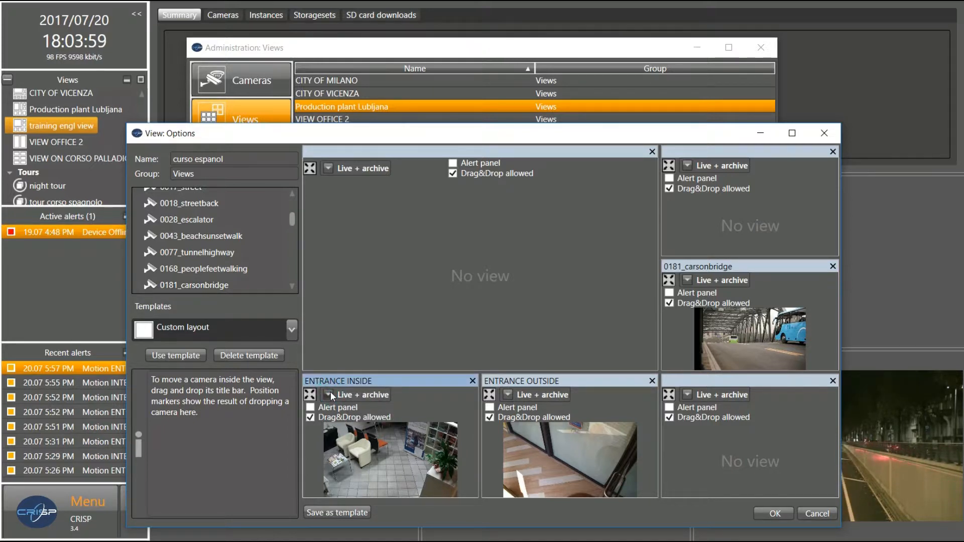
click(330, 392)
click(331, 392)
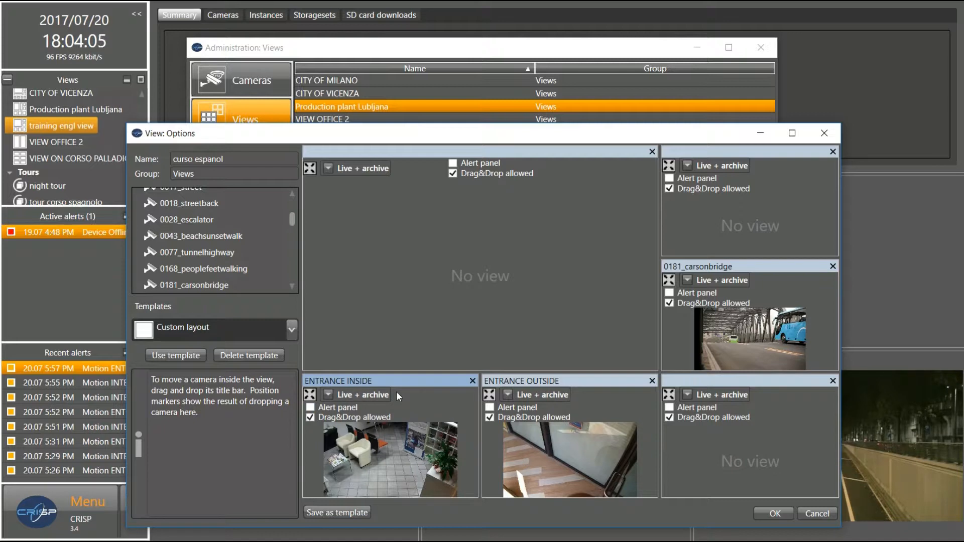
click(509, 397)
click(509, 397)
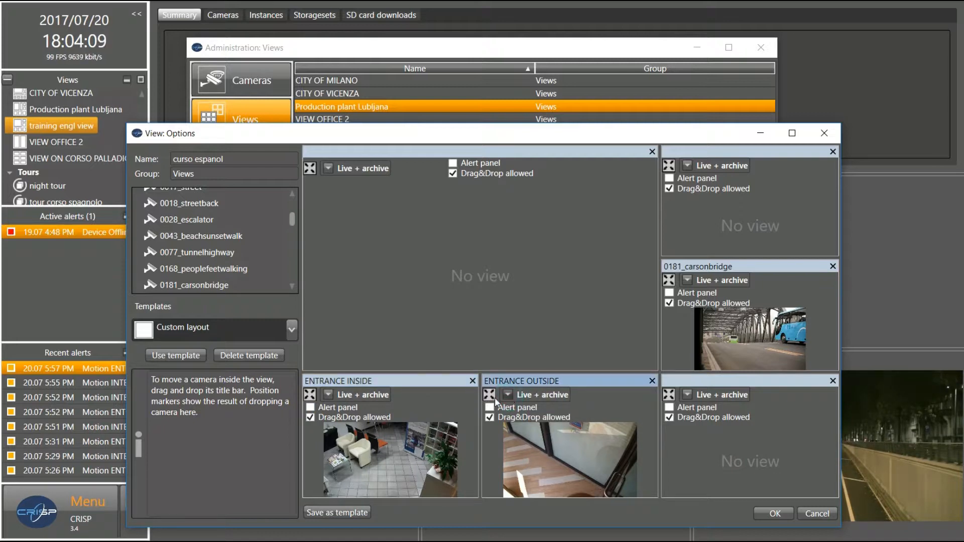
click(671, 407)
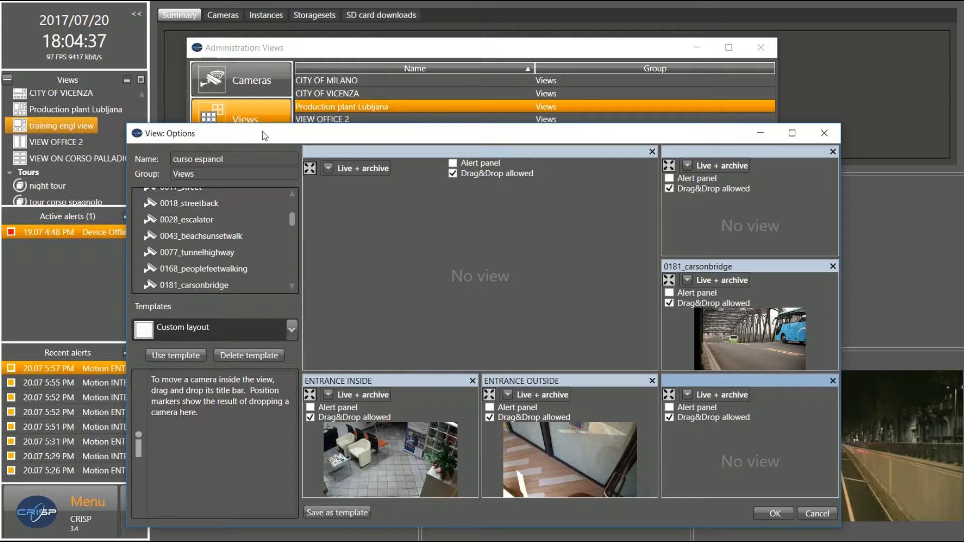
scroll(290, 220, down, 1)
Put System state in the top-right slot and the SHELL CEO FLAT plan bottom-right
drag(290, 225, 290, 250)
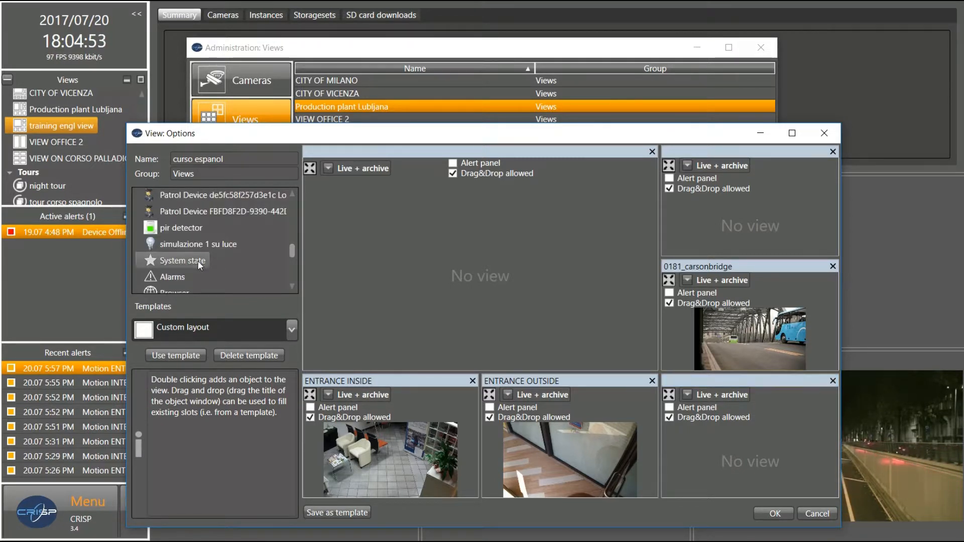
drag(198, 260, 489, 254)
drag(720, 227, 727, 221)
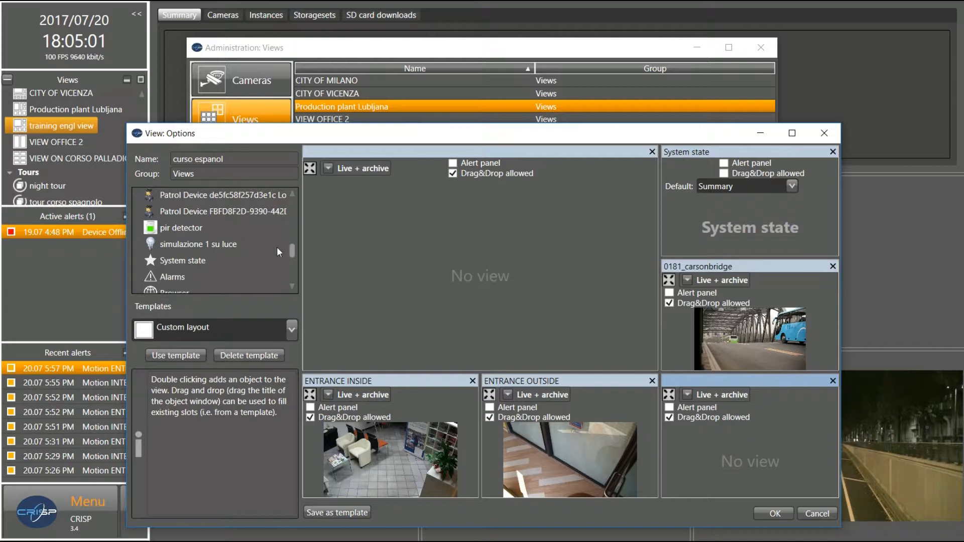
drag(293, 249, 292, 267)
drag(219, 277, 567, 338)
drag(712, 439, 718, 450)
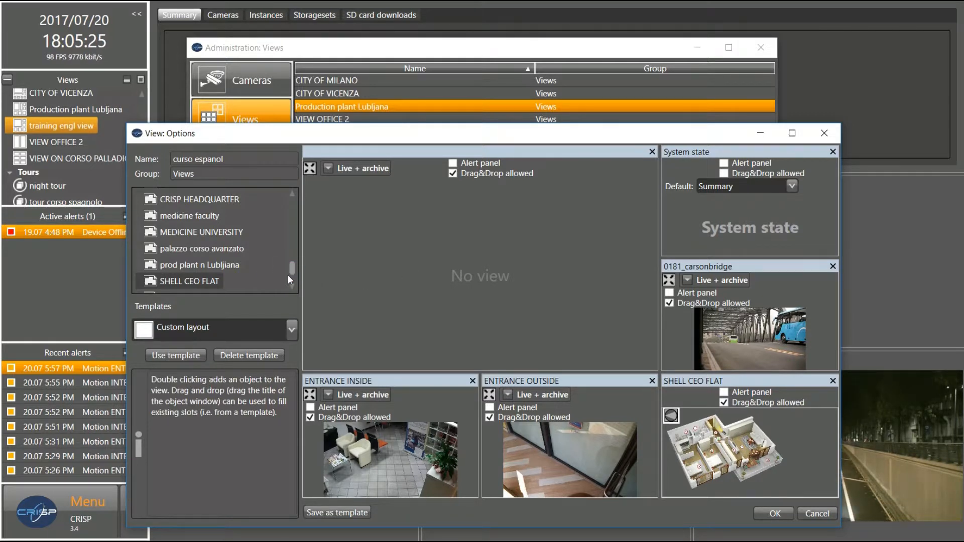
Fill the large slot with 0077_tunnelhighway instead of the ufficio CRISP VICENZA map, then save the view
drag(291, 269, 292, 272)
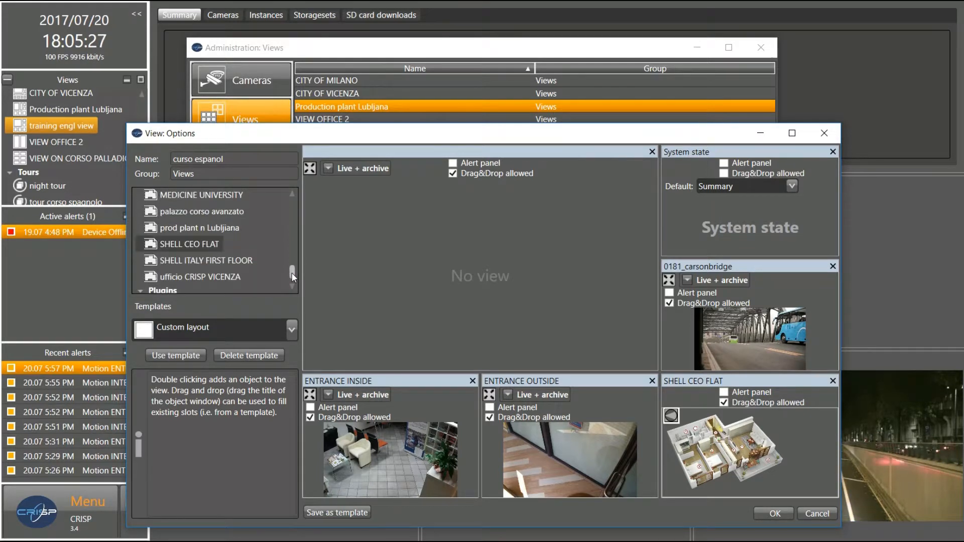
drag(197, 276, 472, 270)
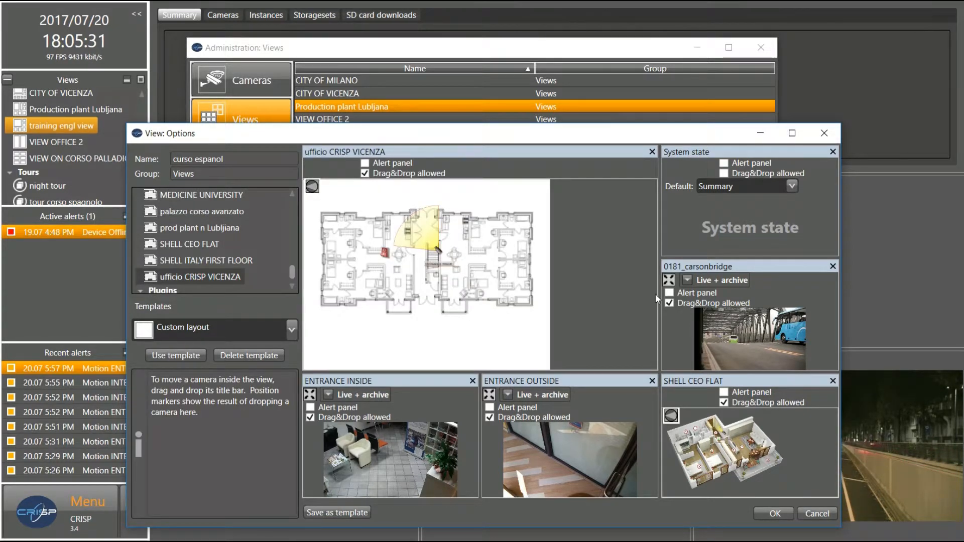
drag(658, 284, 556, 311)
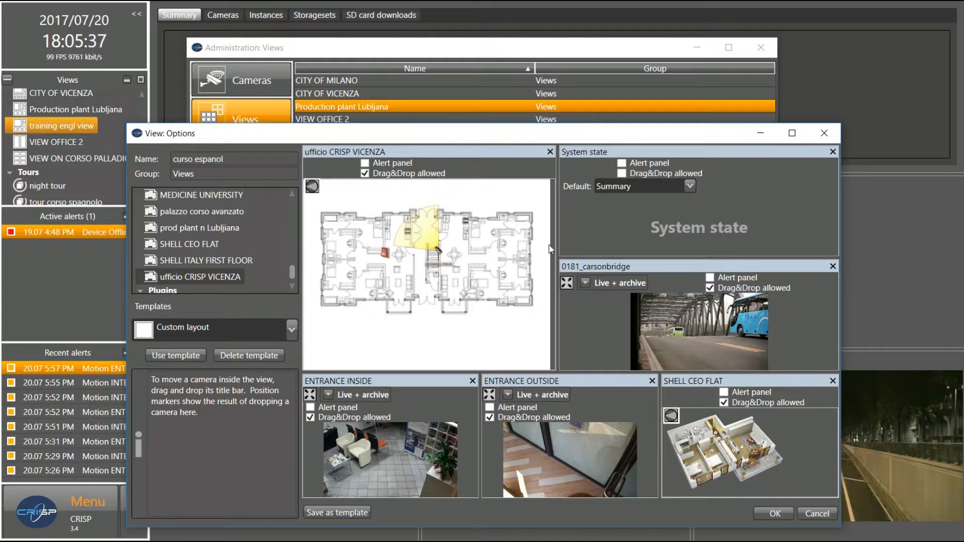
drag(555, 244, 659, 246)
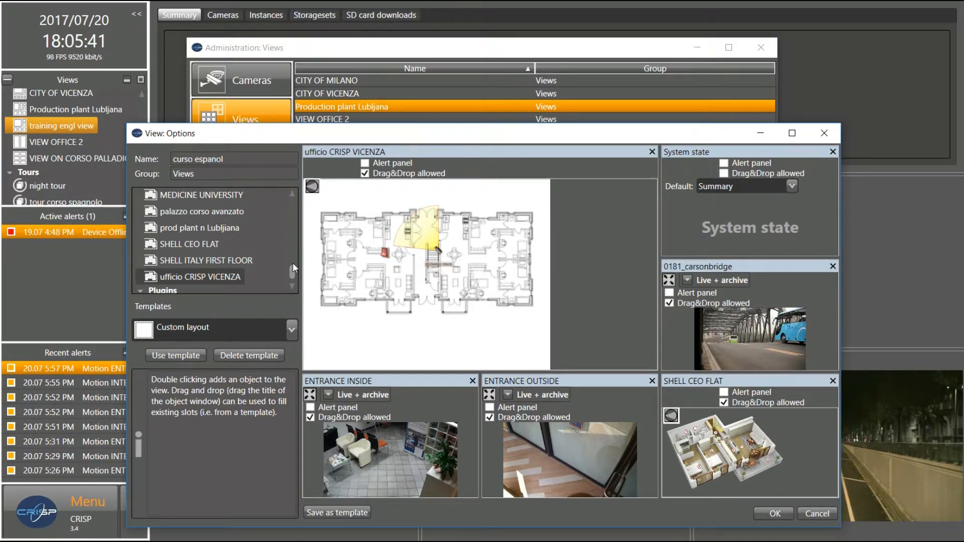
drag(291, 270, 299, 227)
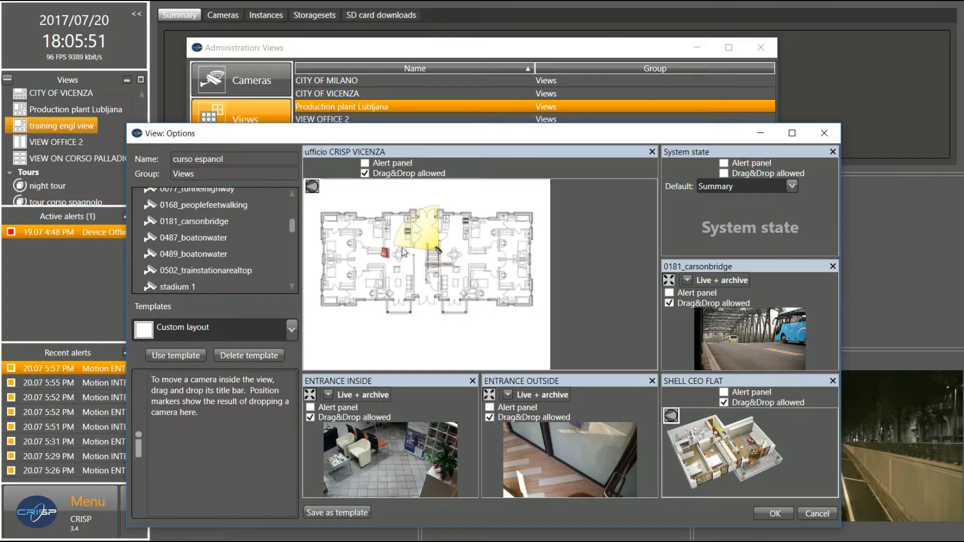
drag(218, 189, 380, 238)
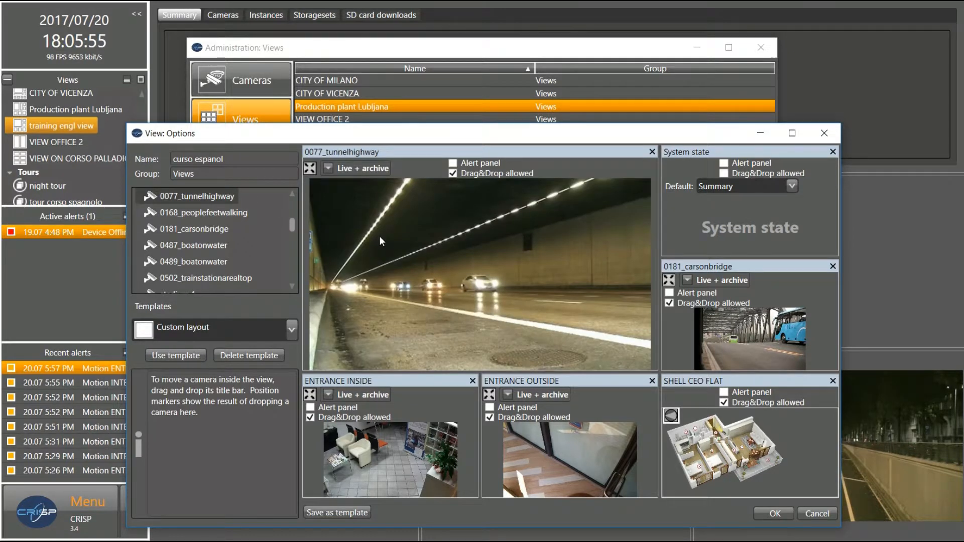
click(768, 513)
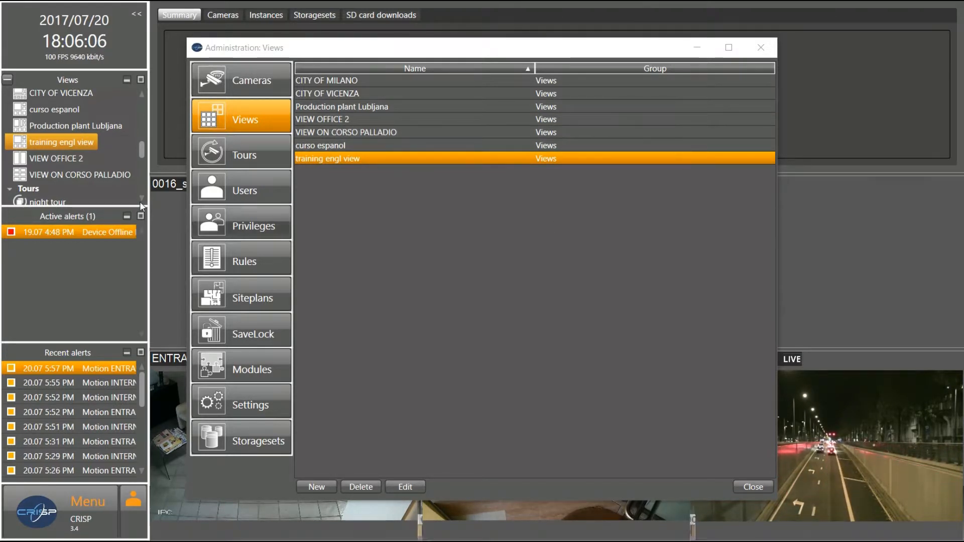
Show the training engl view's four live camera feeds, then bring up the main menu
drag(141, 150, 141, 147)
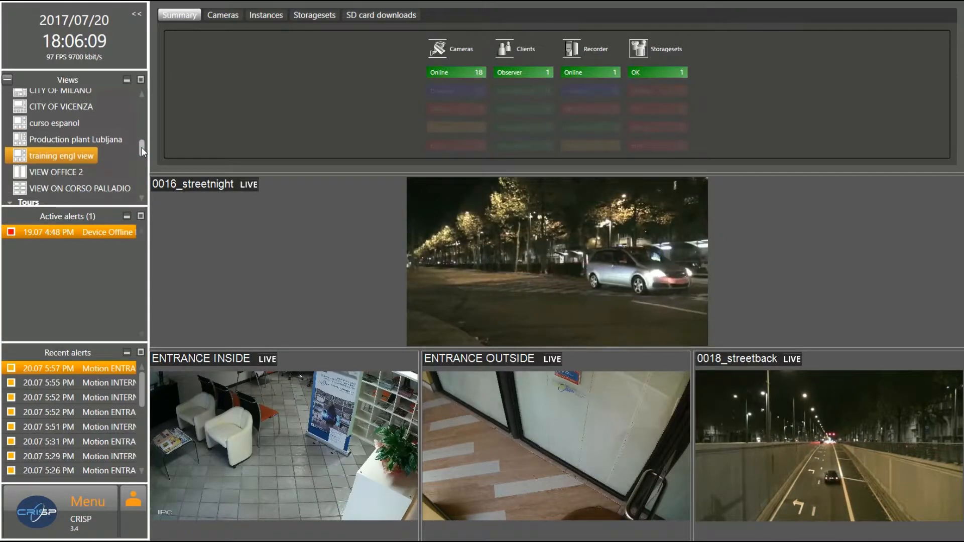
click(51, 155)
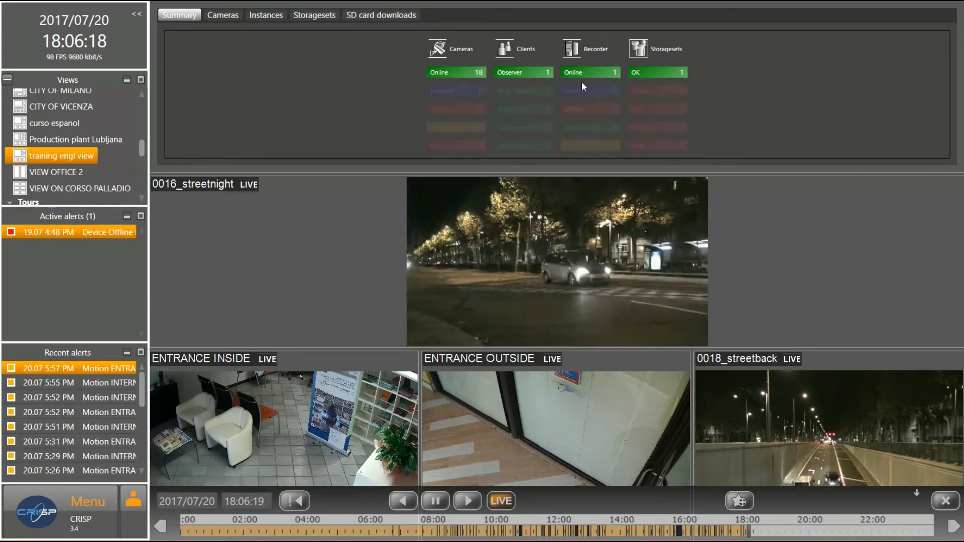
click(88, 502)
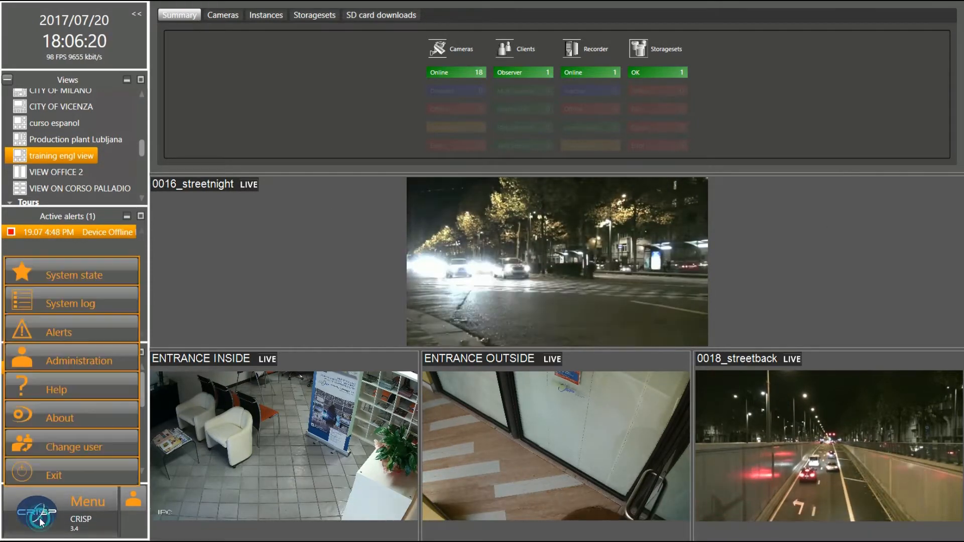
Edit the training engl view to place WEST SIDE MAIN ROAD right of 0016_streetnight, and save
click(85, 361)
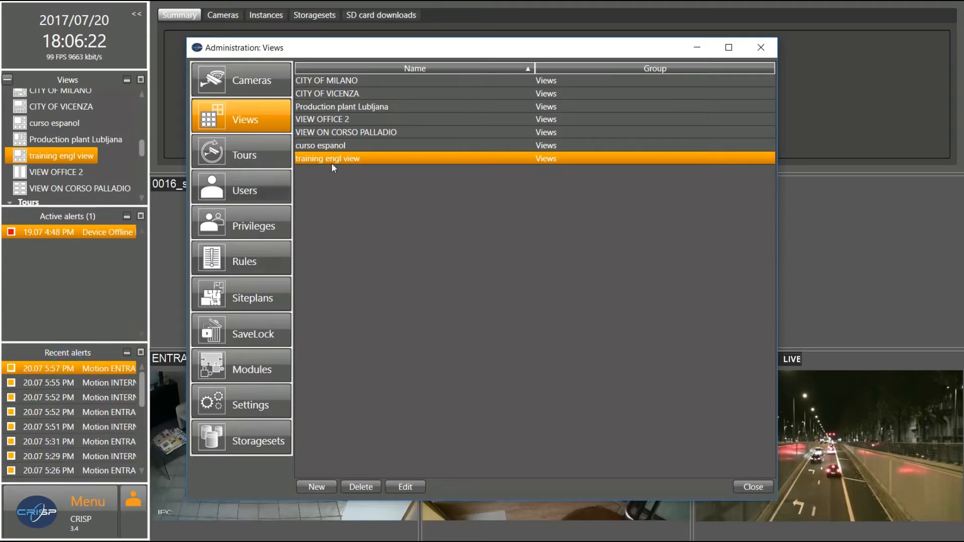
click(400, 487)
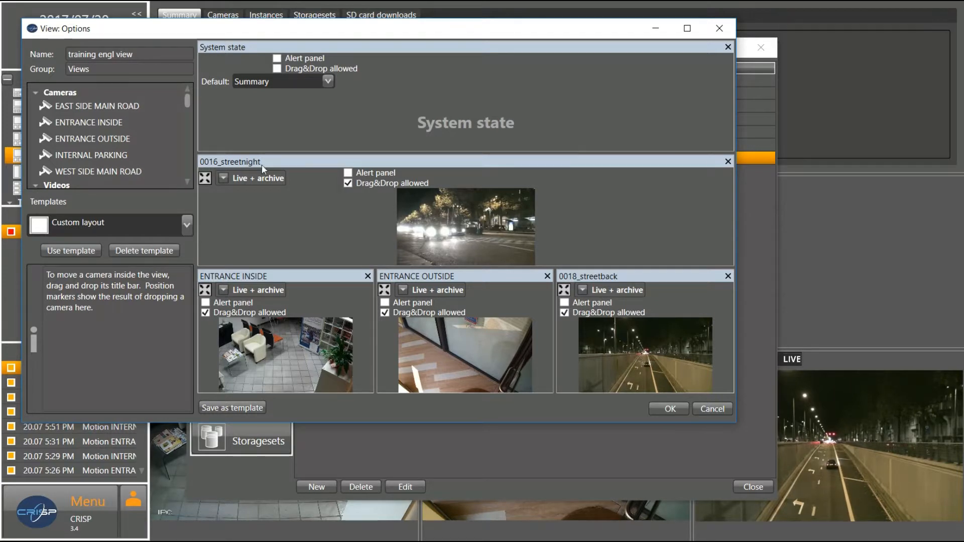
double_click(70, 172)
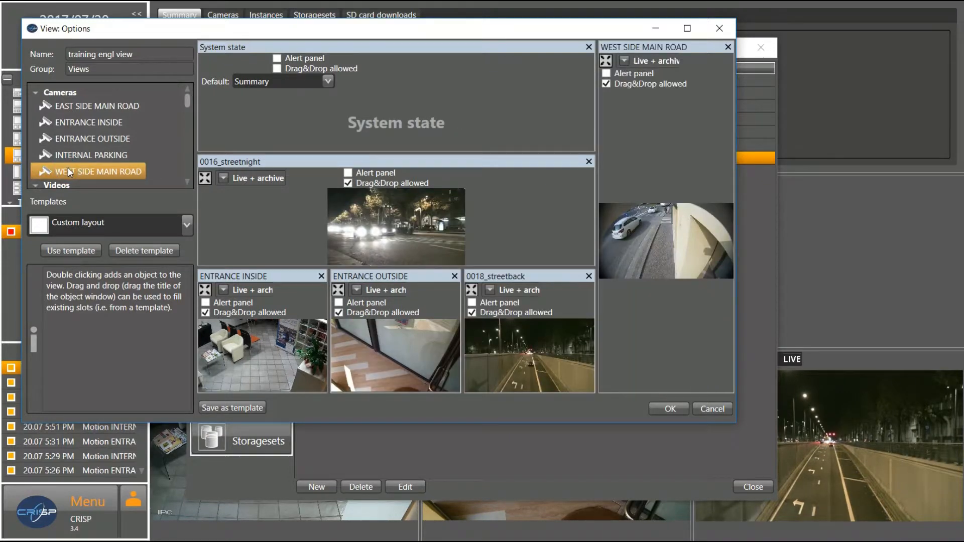
mouse_move(702, 46)
mouse_down()
mouse_move(675, 109)
mouse_move(618, 104)
mouse_move(592, 75)
mouse_move(423, 88)
mouse_up()
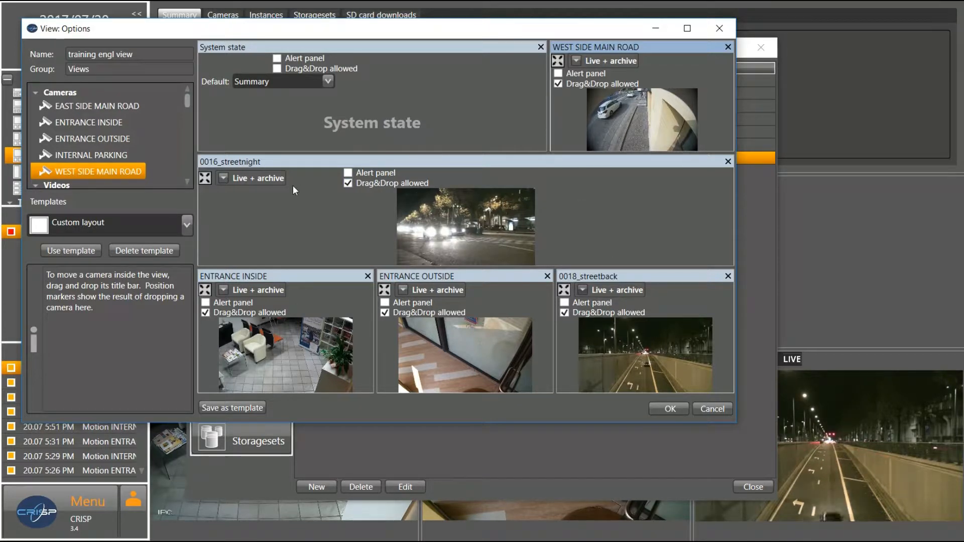
drag(689, 50, 629, 185)
mouse_move(656, 47)
mouse_down()
mouse_move(572, 159)
mouse_move(522, 182)
mouse_move(492, 213)
mouse_move(467, 211)
mouse_move(486, 209)
mouse_up()
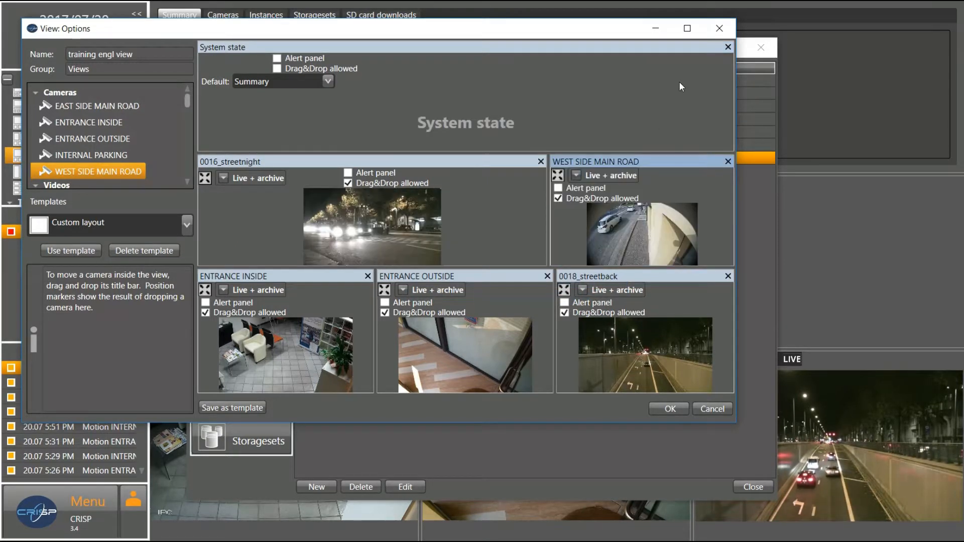
click(658, 409)
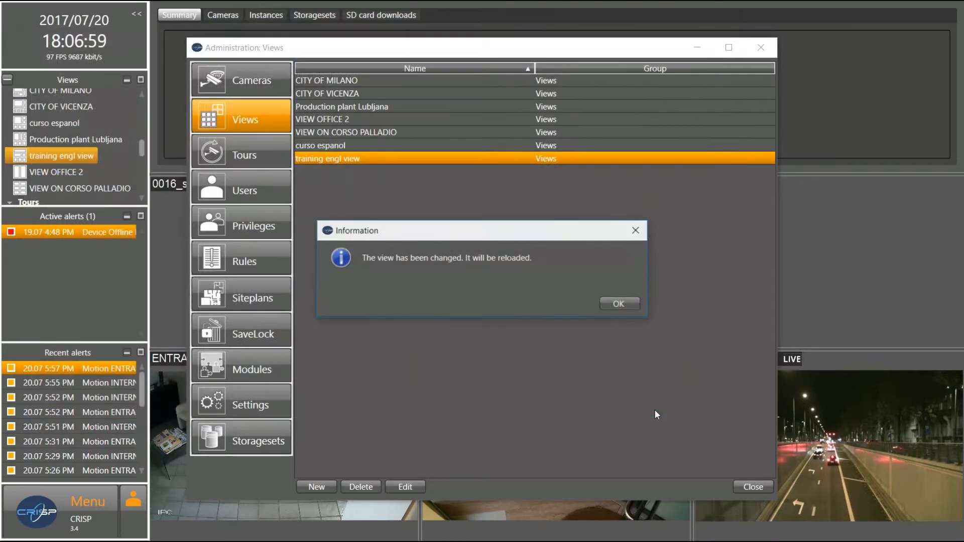
Acknowledge the reload, open the updated training engl view and widen the 0018_streetback tile
click(619, 304)
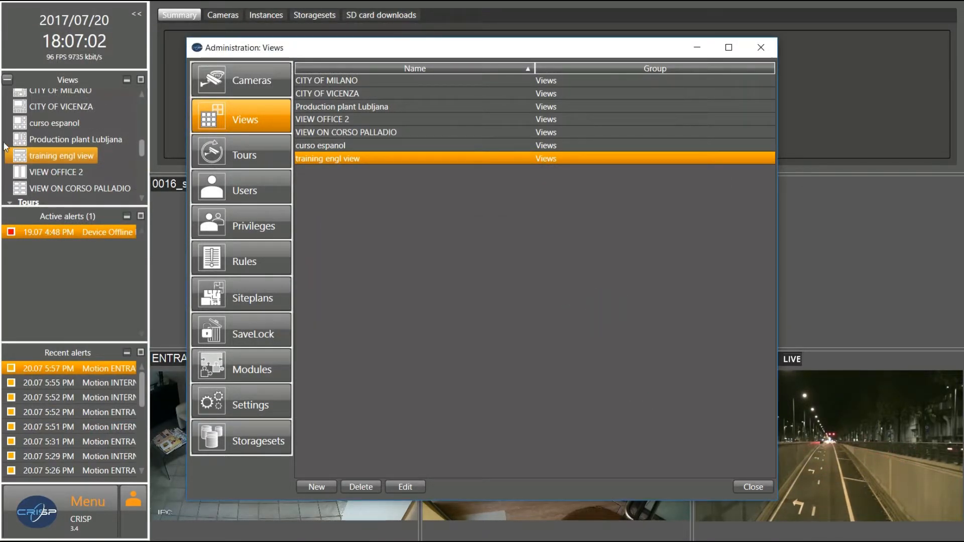
drag(25, 156, 24, 158)
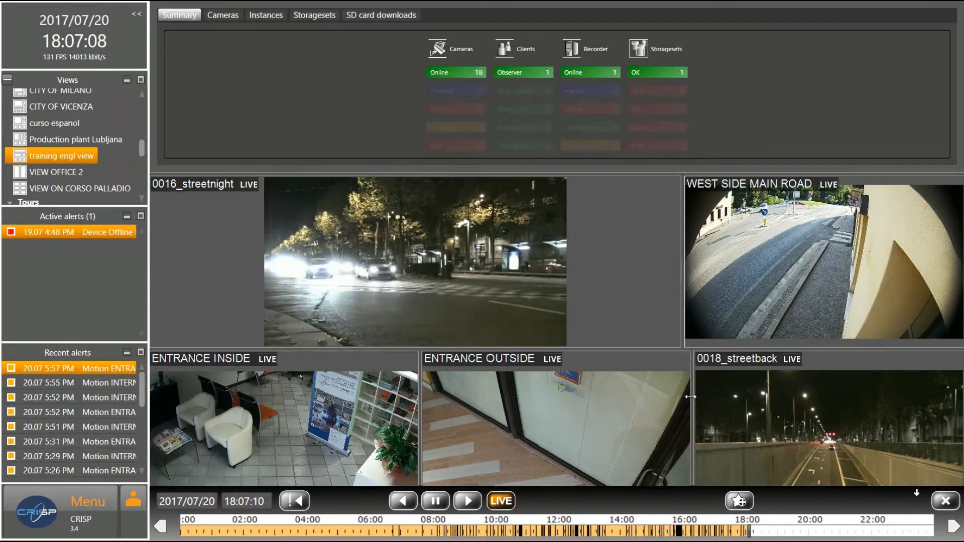
drag(683, 400, 677, 400)
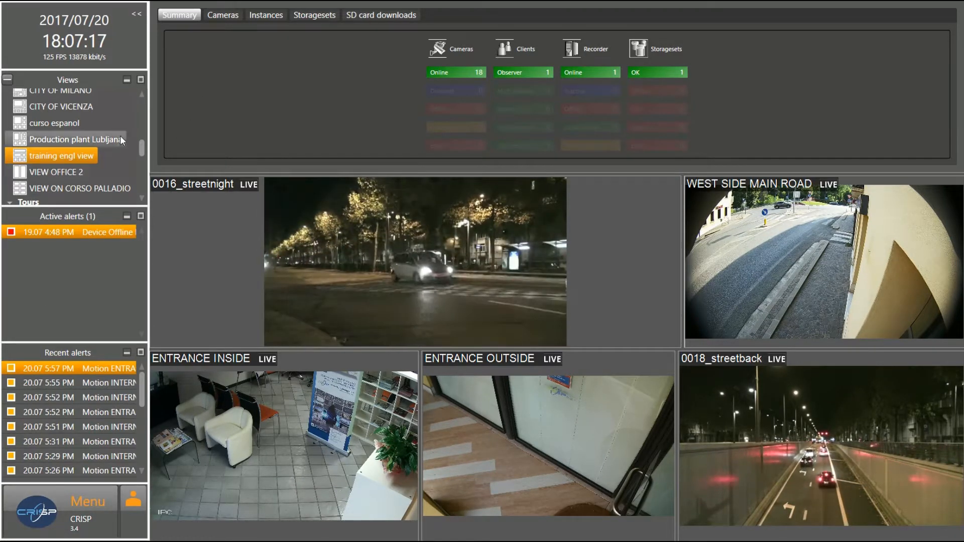
Show ENTRANCE INSIDE full screen with its archive timeline, then bring up the main menu
drag(143, 150, 139, 107)
double_click(89, 108)
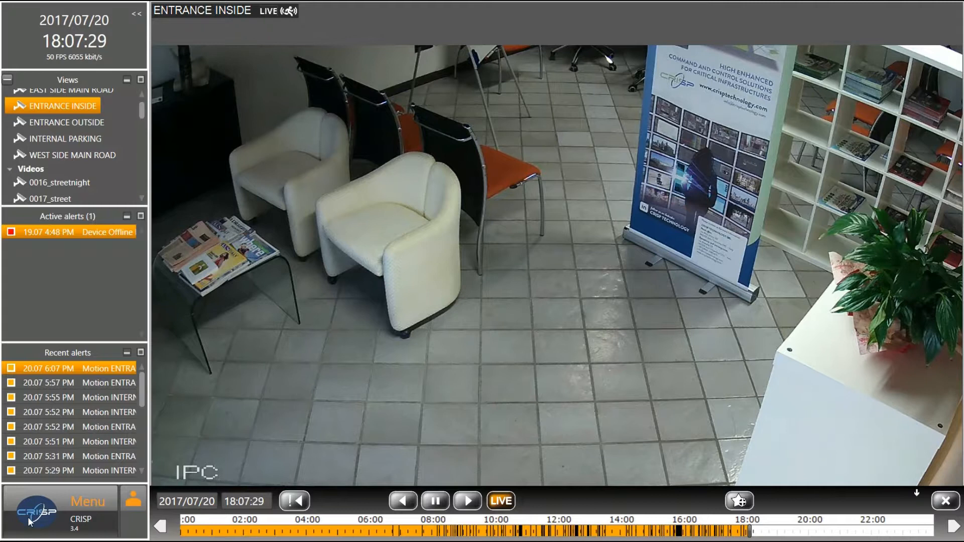
click(31, 513)
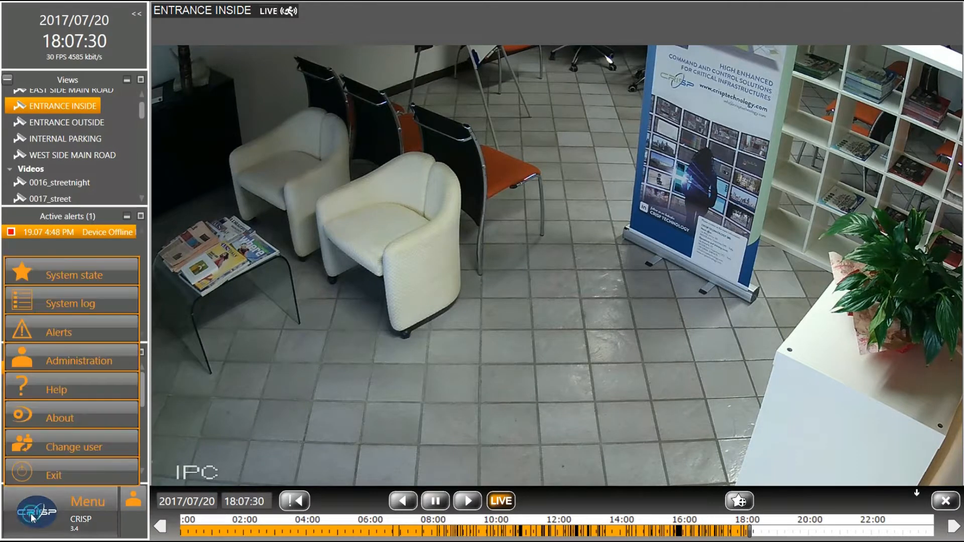
In Tours administration, create a new tour named 'tour espanol' with a 6-second view duration
click(66, 361)
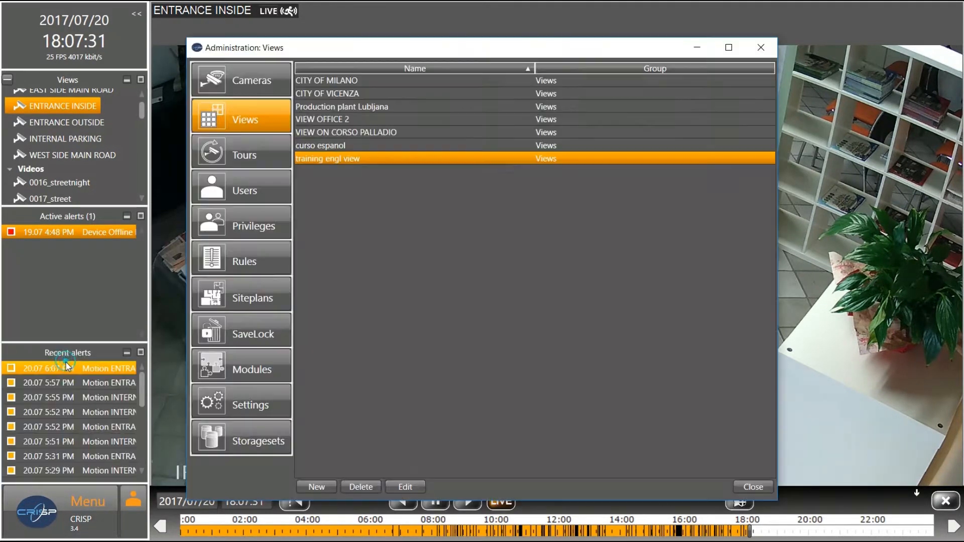
click(237, 156)
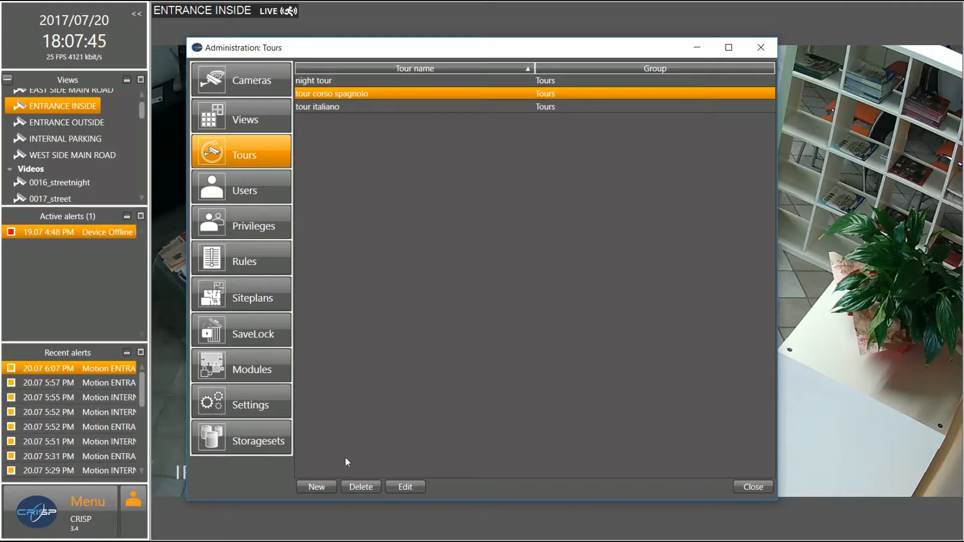
click(315, 487)
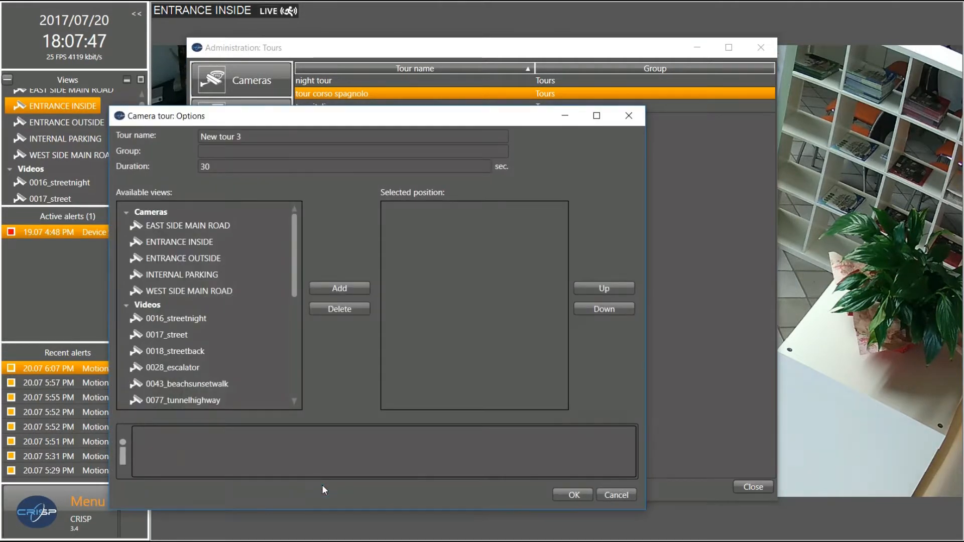
click(249, 132)
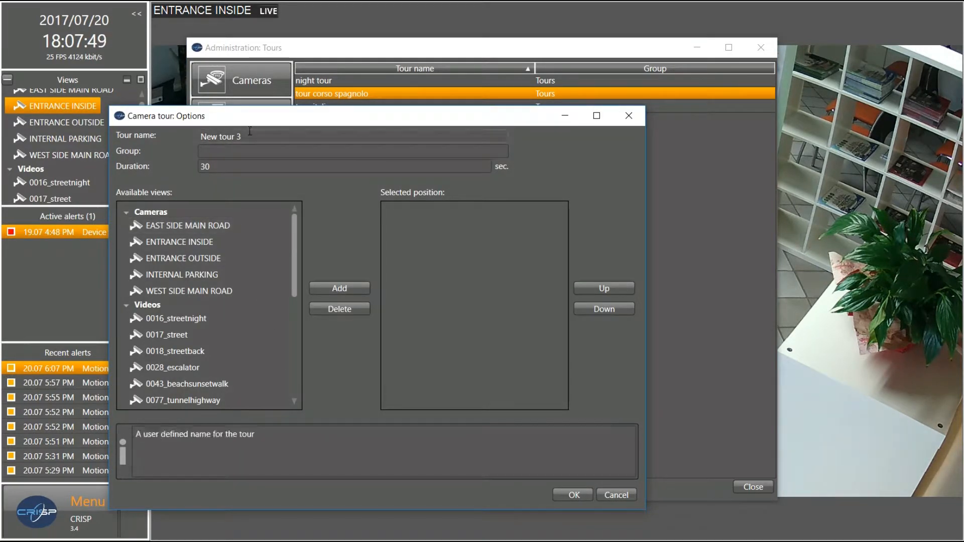
drag(249, 132, 147, 131)
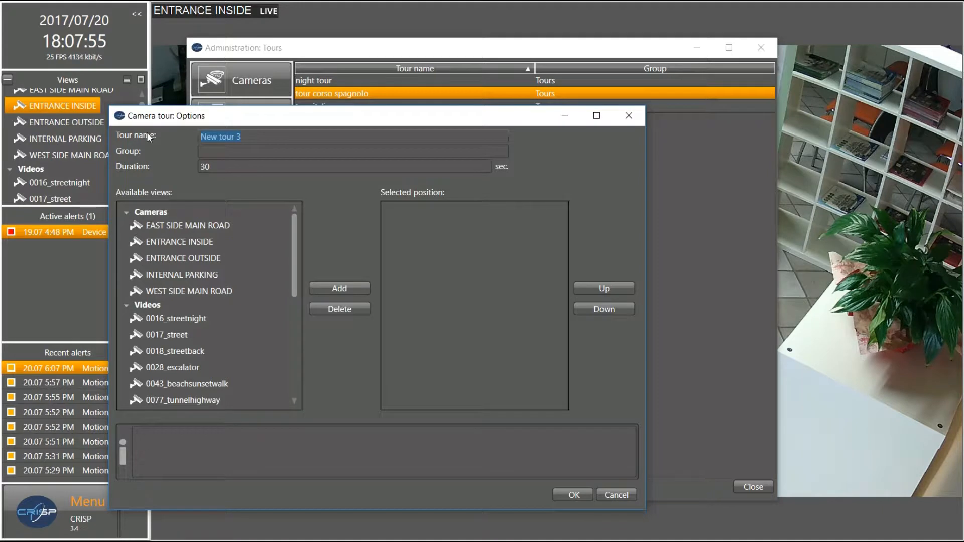
text(tour espan)
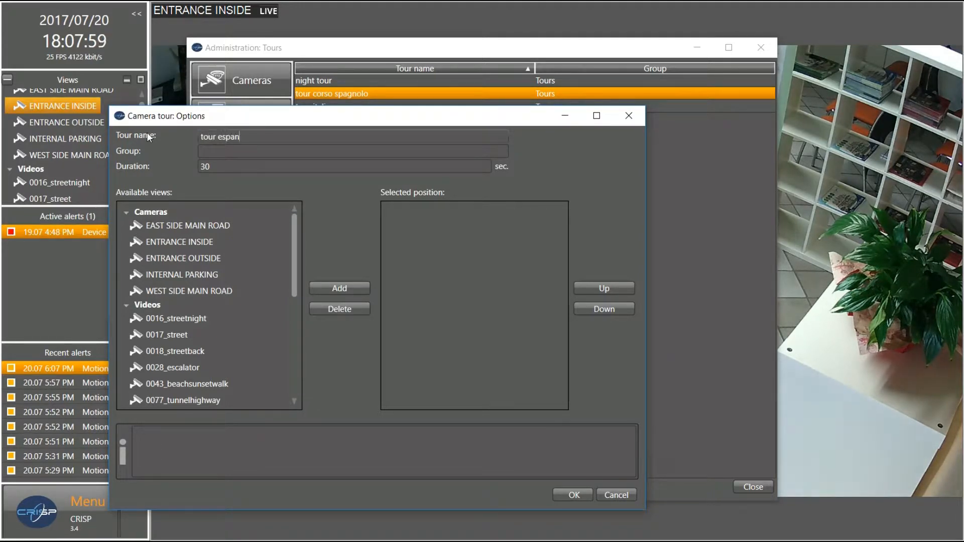
text(ol)
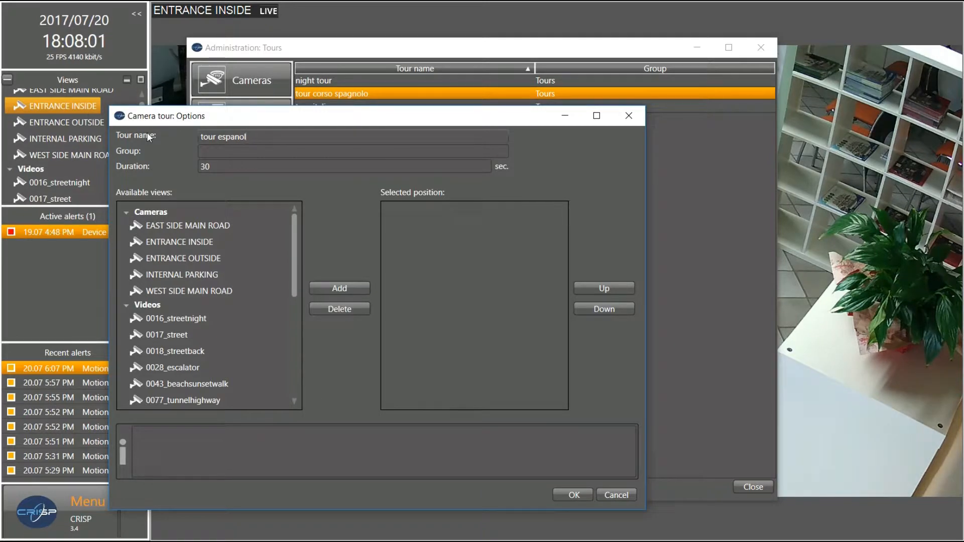
click(237, 151)
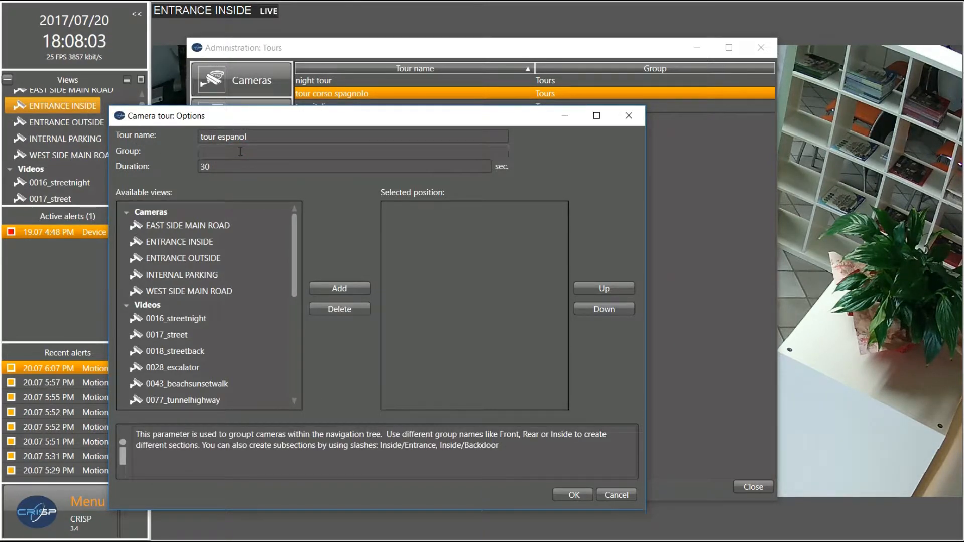
click(246, 161)
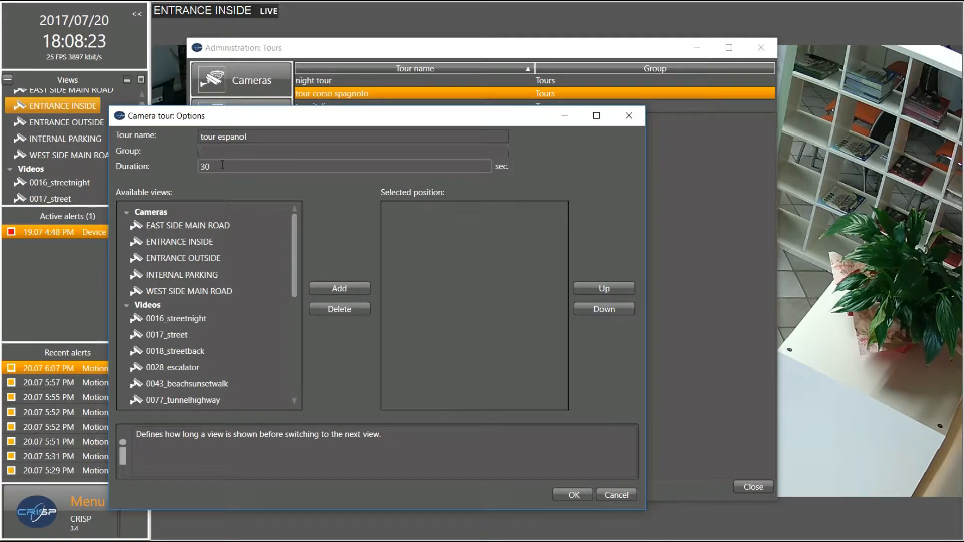
key(Tab)
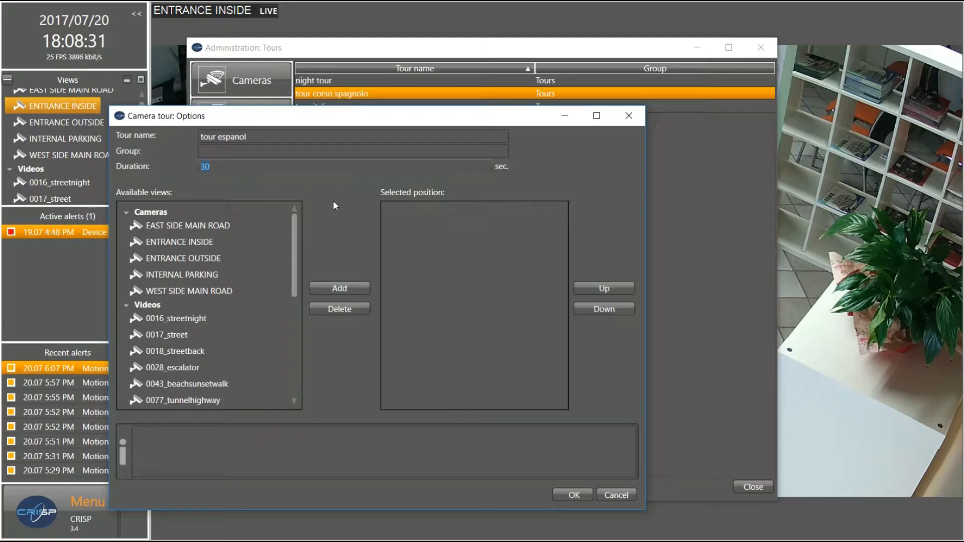
text(6)
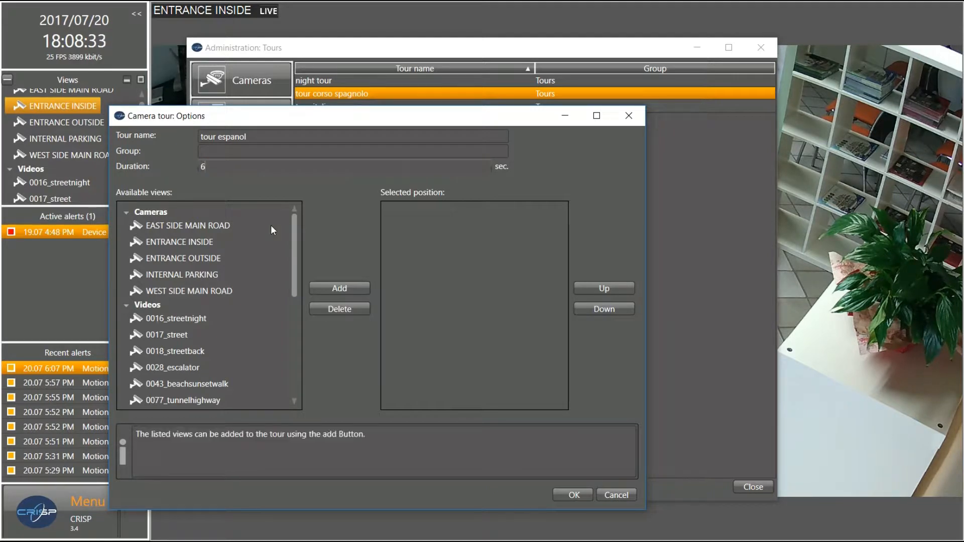
Add ENTRANCE INSIDE, ENTRANCE OUTSIDE, 0016_streetnight and 0028_escalator to the tour
click(194, 259)
click(191, 242)
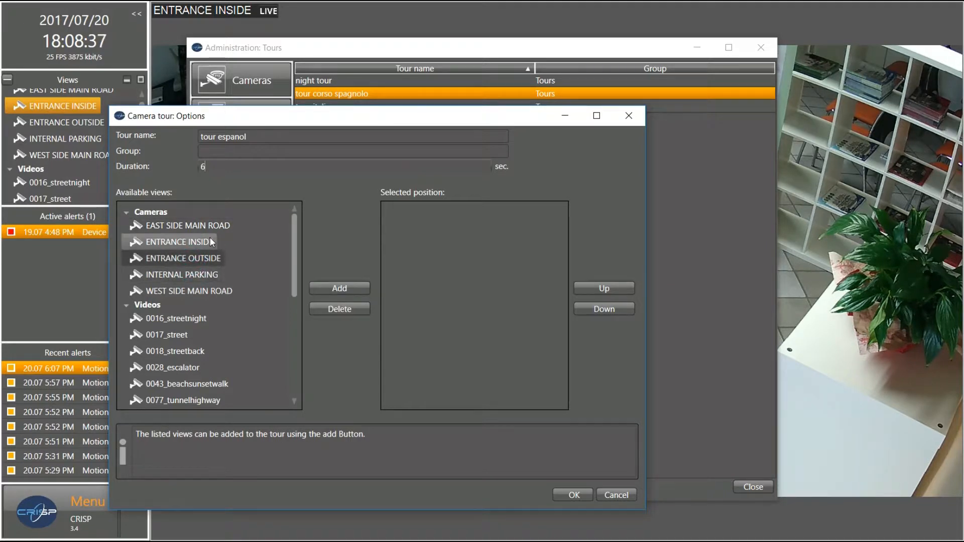
click(350, 287)
click(208, 256)
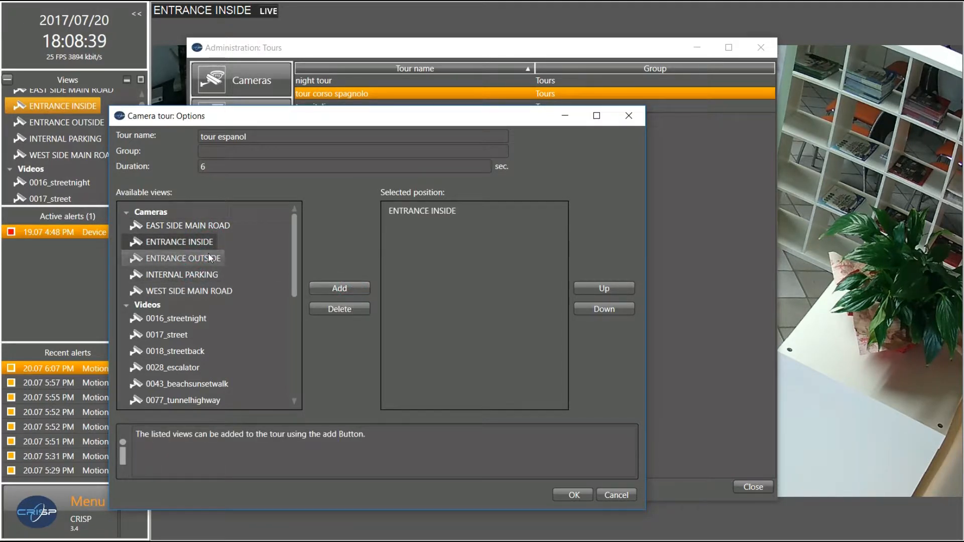
click(356, 286)
click(195, 318)
click(332, 285)
click(170, 369)
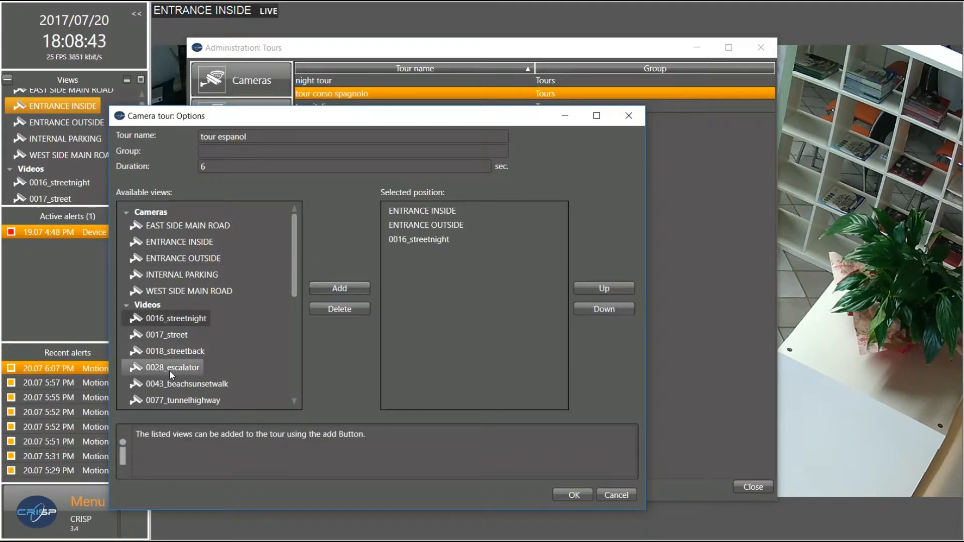
click(333, 289)
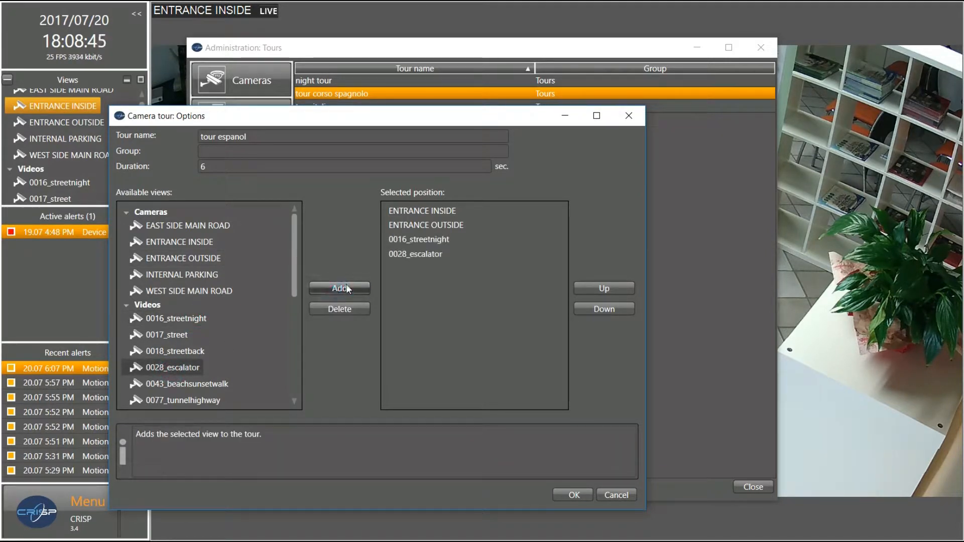
Move 0016_streetnight to the start of the tour order and save the tour
click(415, 243)
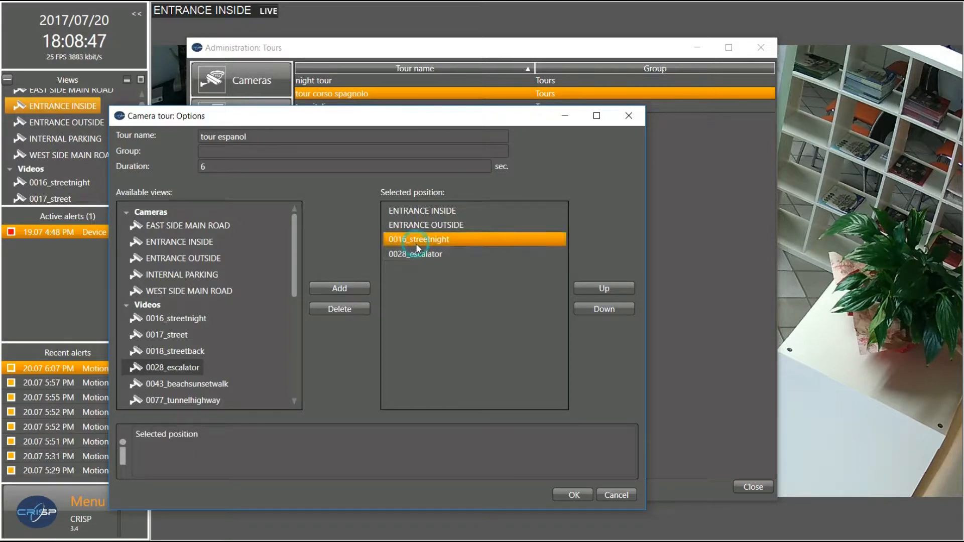
click(620, 289)
click(620, 289)
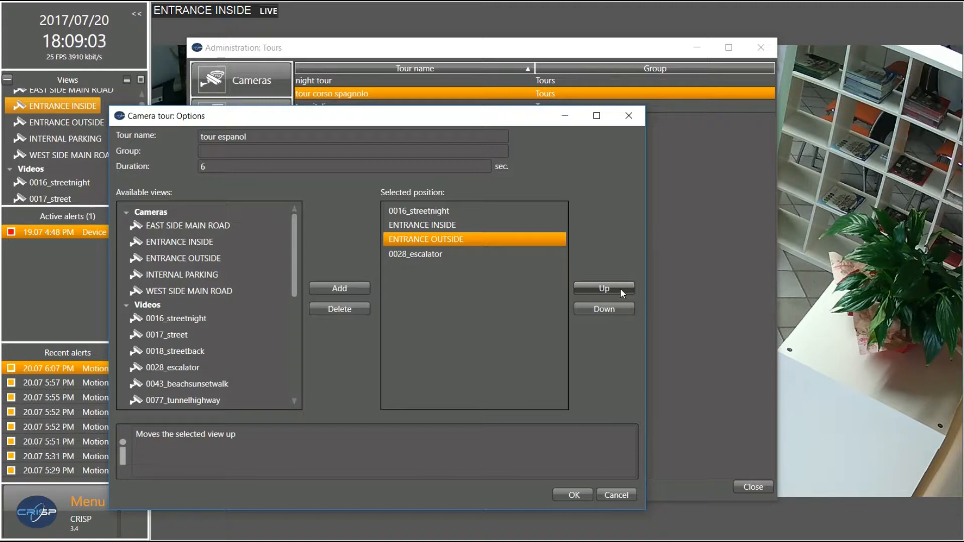
click(573, 495)
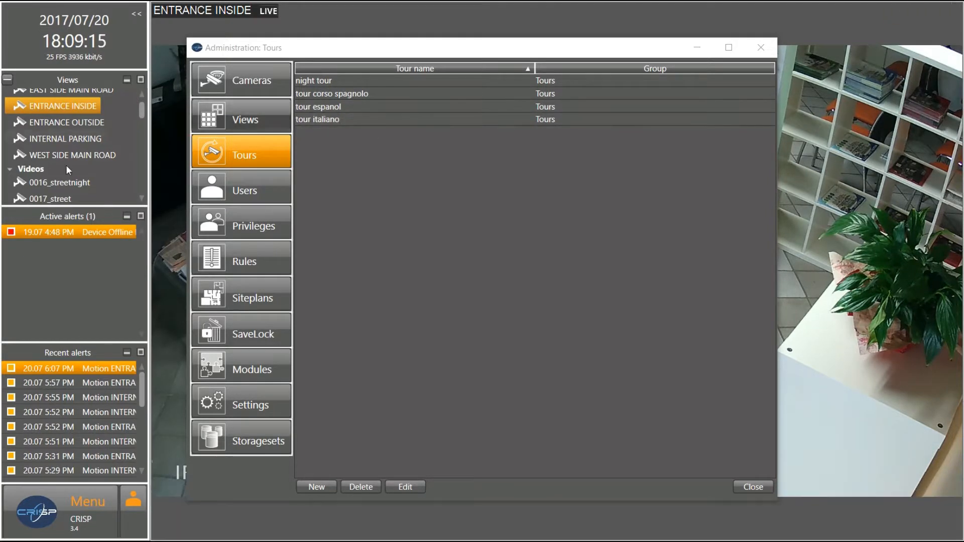
drag(138, 108, 144, 162)
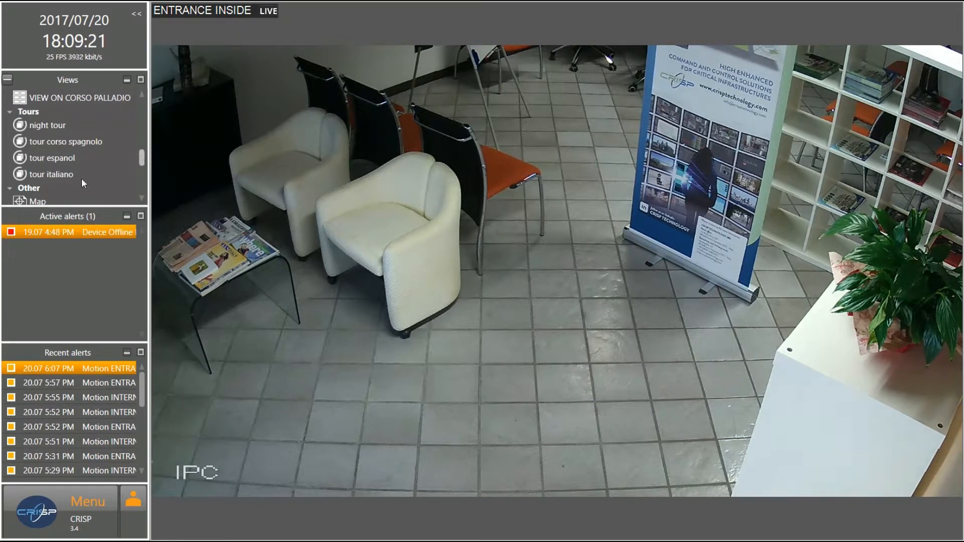
click(62, 158)
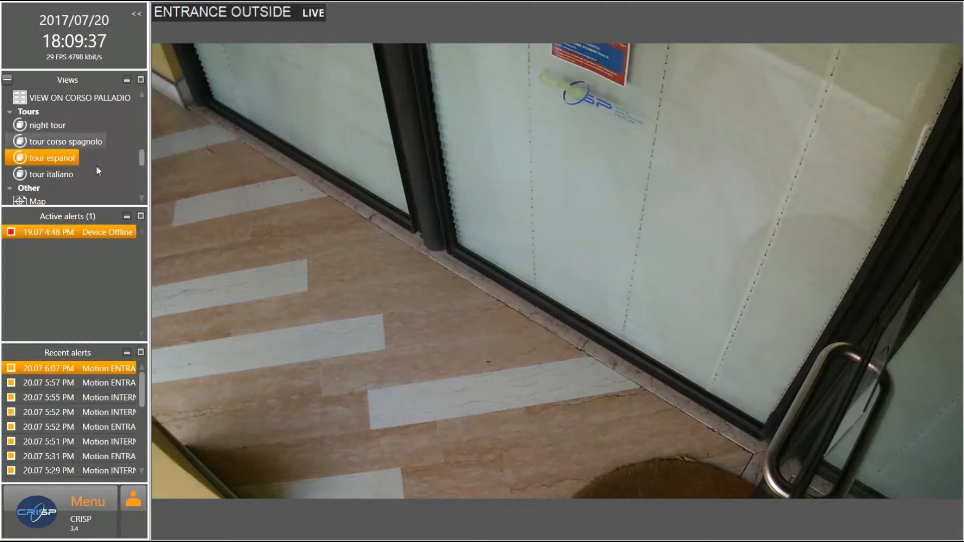
drag(140, 156, 140, 110)
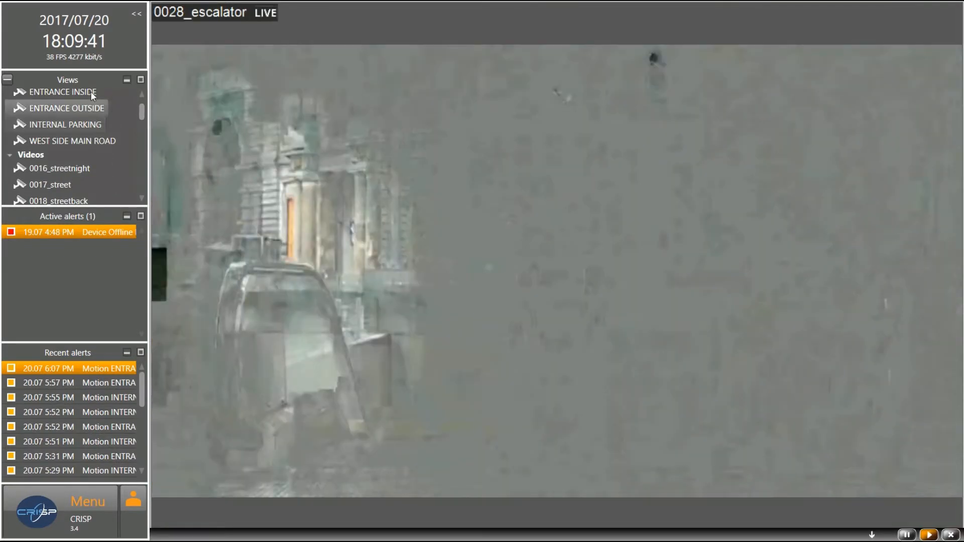
click(63, 97)
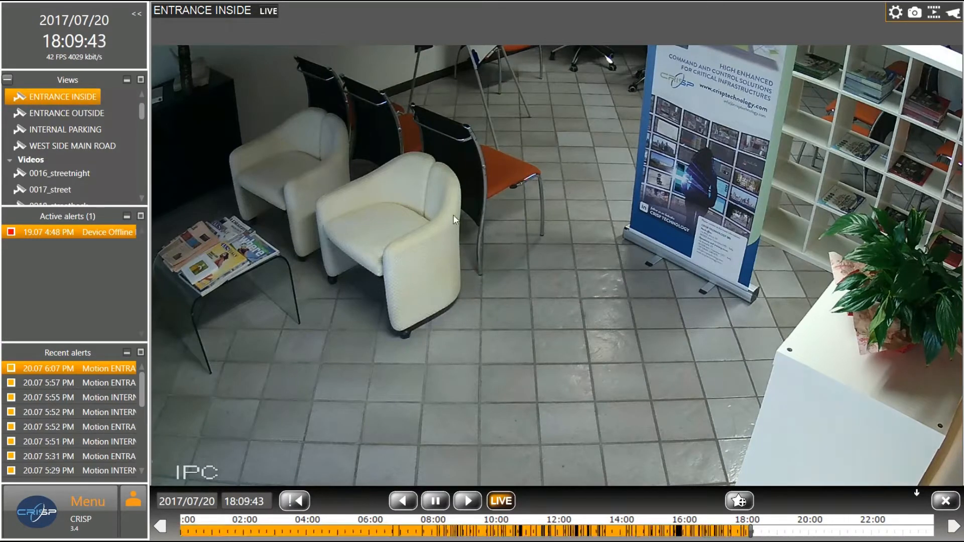
click(42, 515)
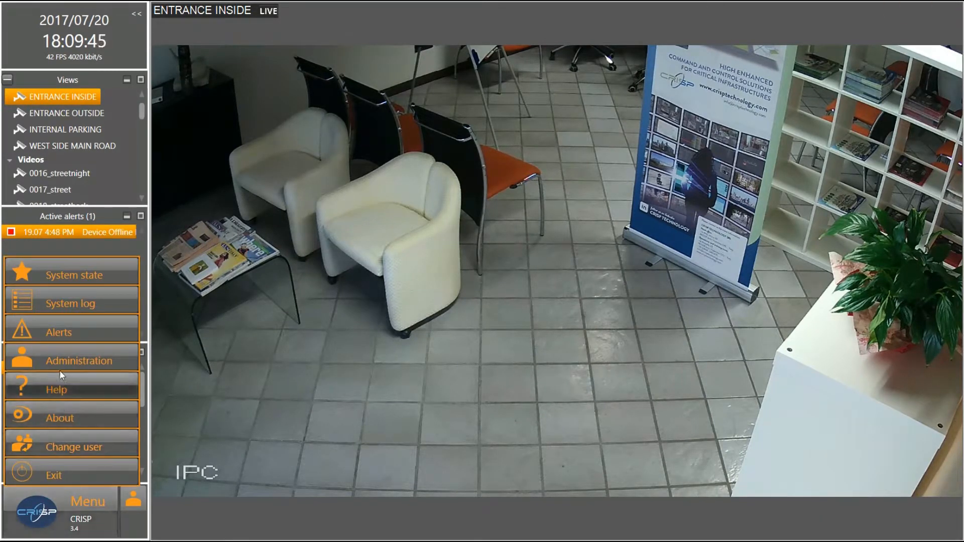
click(61, 363)
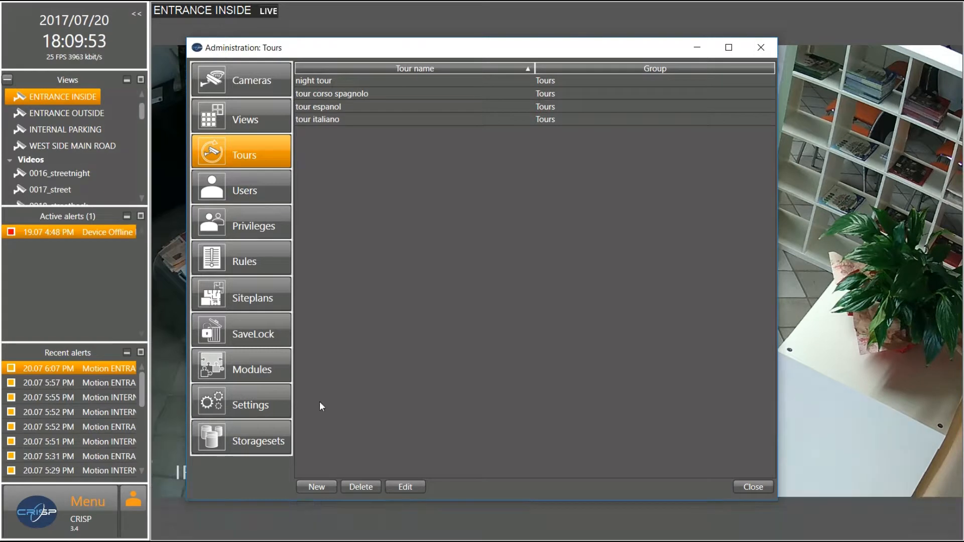
From the Users list, start a new user and enter its username and password
click(249, 194)
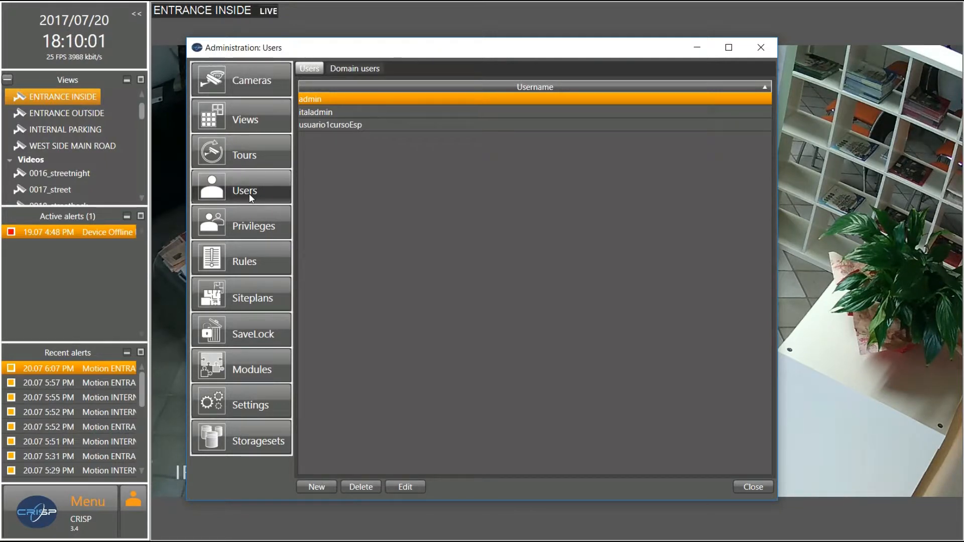
click(251, 197)
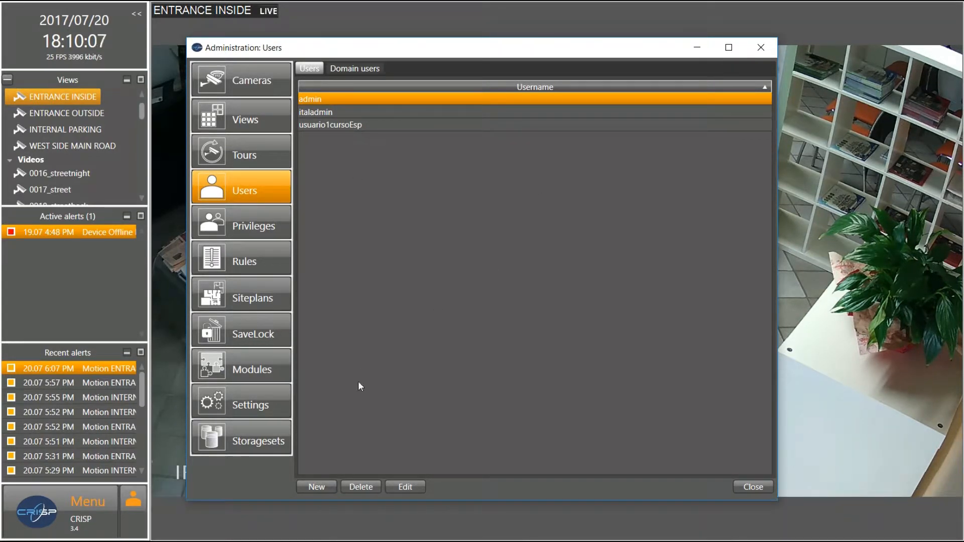
click(323, 487)
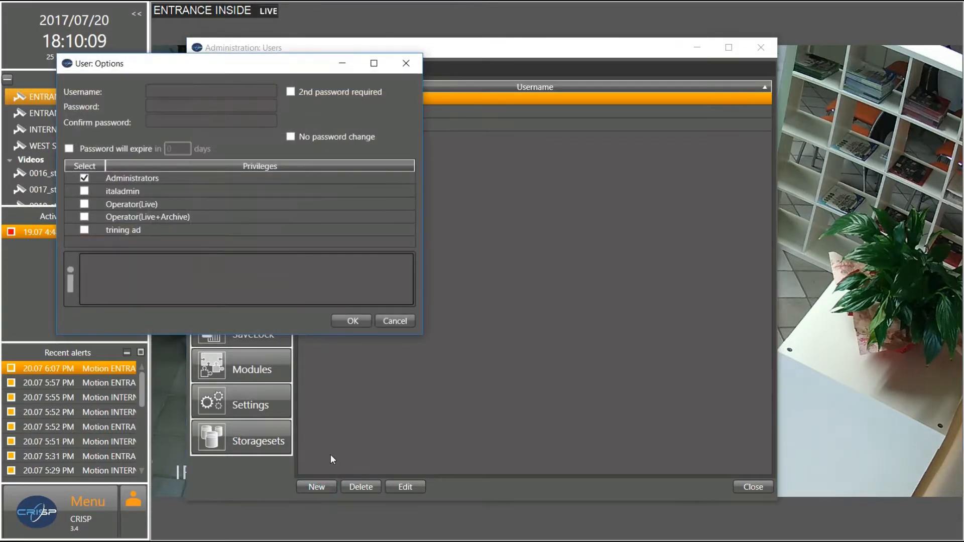
click(158, 92)
click(163, 90)
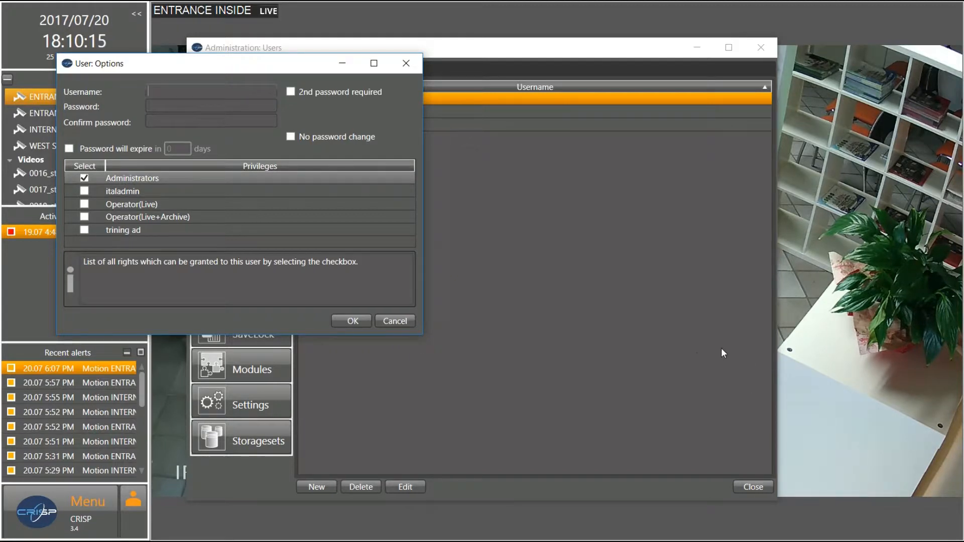
text(Felipe)
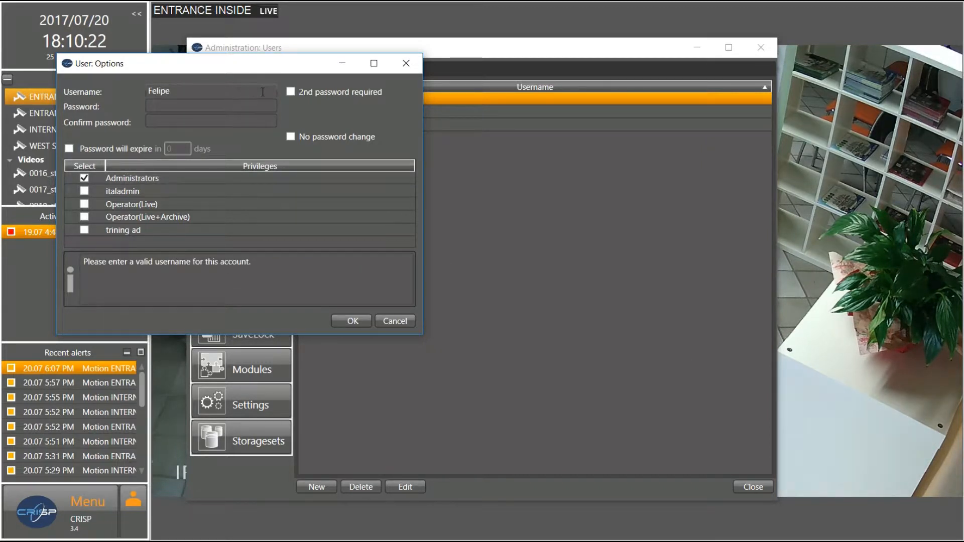
click(208, 102)
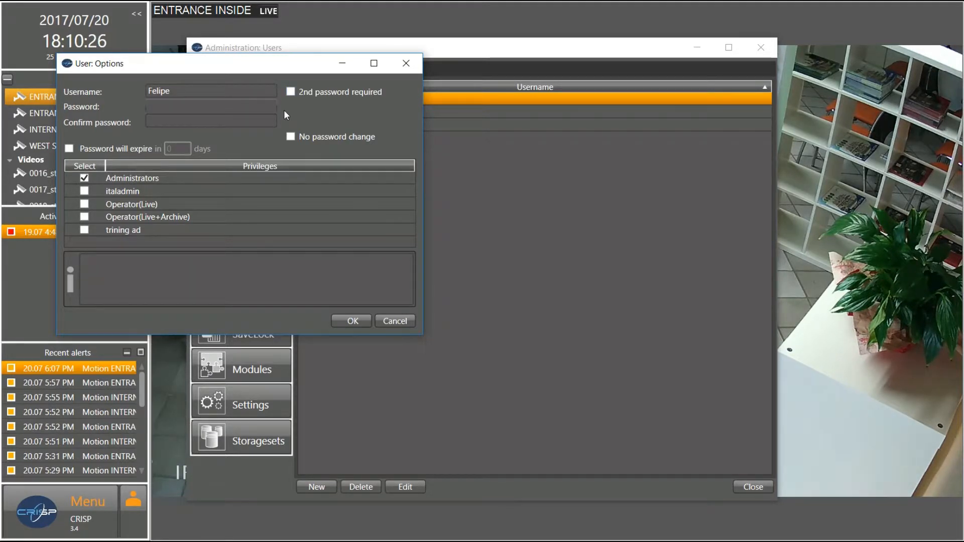
text(*********)
Require a second password for the user and make the password expire after 7 days
click(290, 92)
click(297, 105)
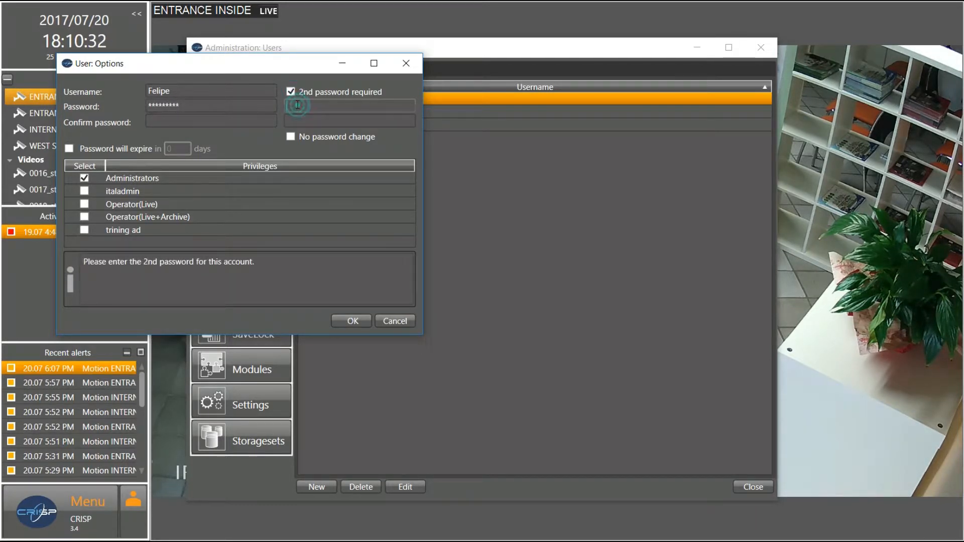
text(******)
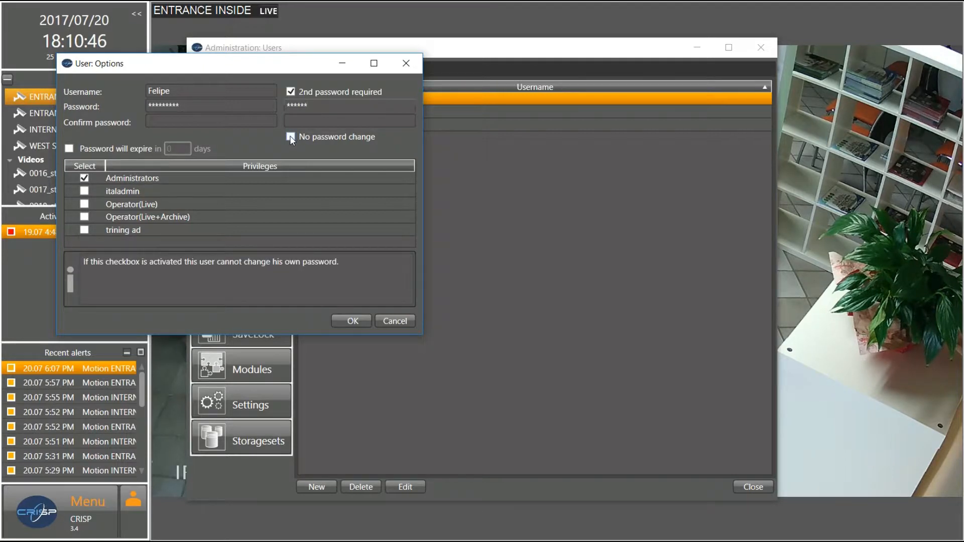
click(69, 149)
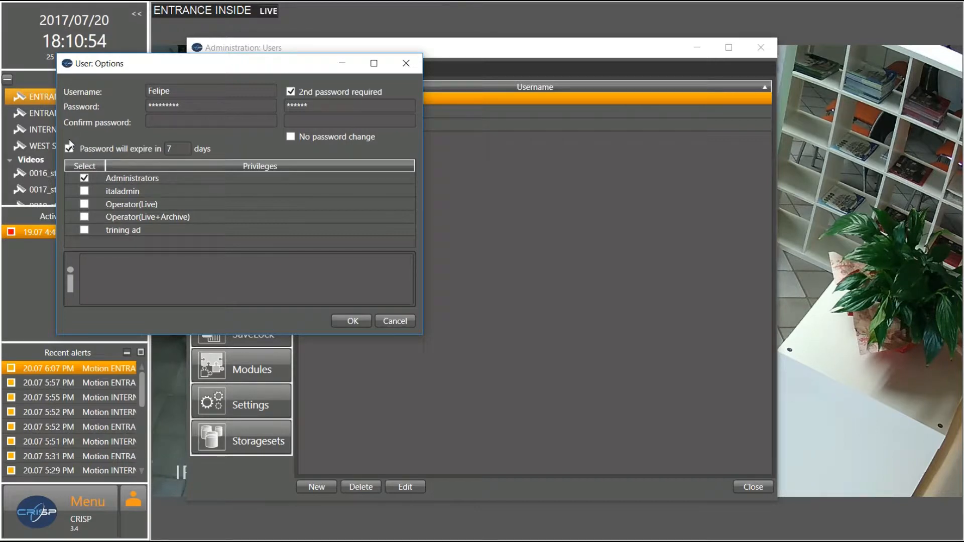
double_click(169, 149)
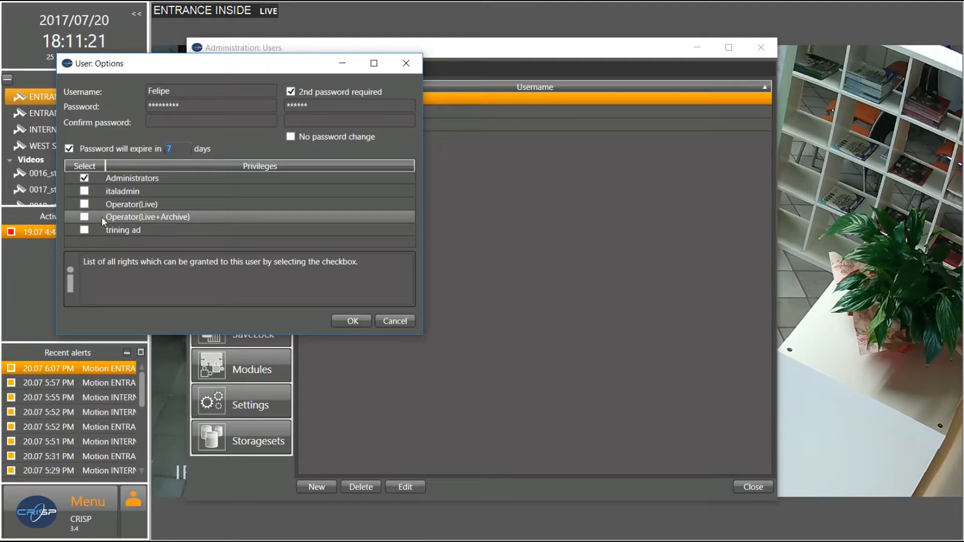
Replace the Administrators privilege with italadmin and close the user options
click(85, 192)
click(84, 178)
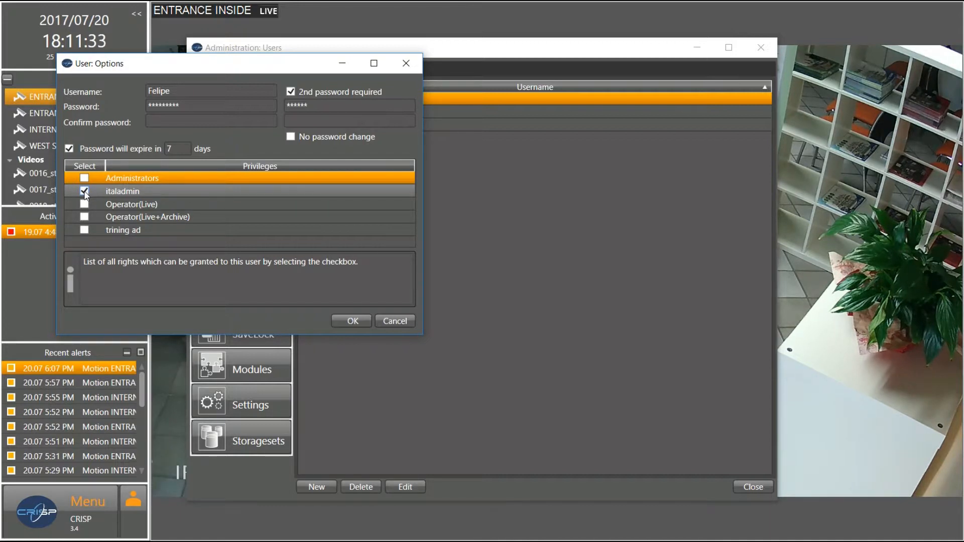
click(85, 193)
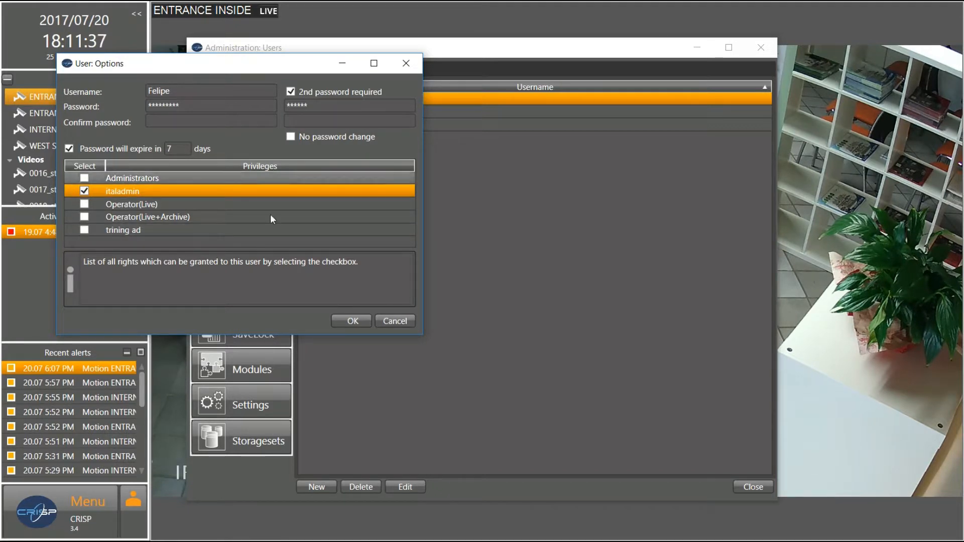
click(400, 321)
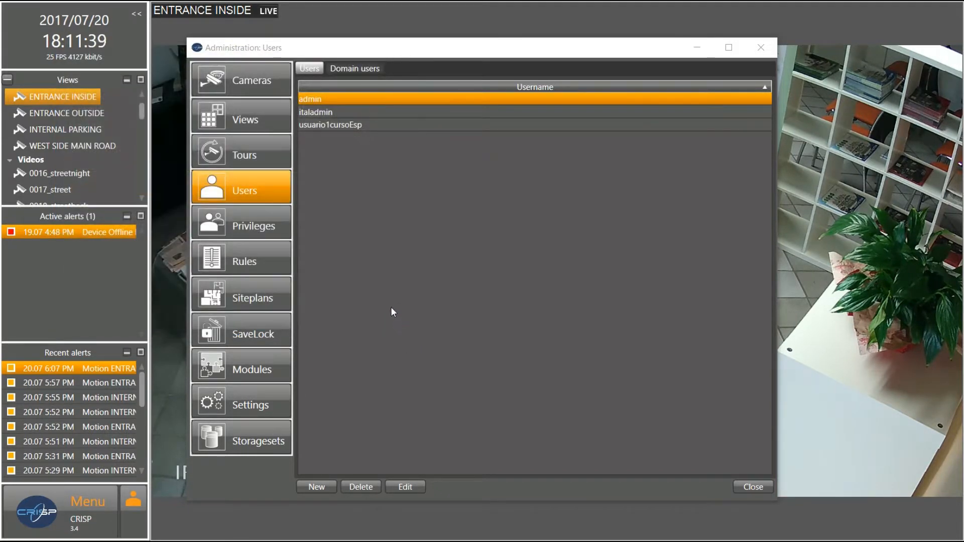
Go from Users to Privileges and open the italadmin group's Privilege: Options
click(252, 192)
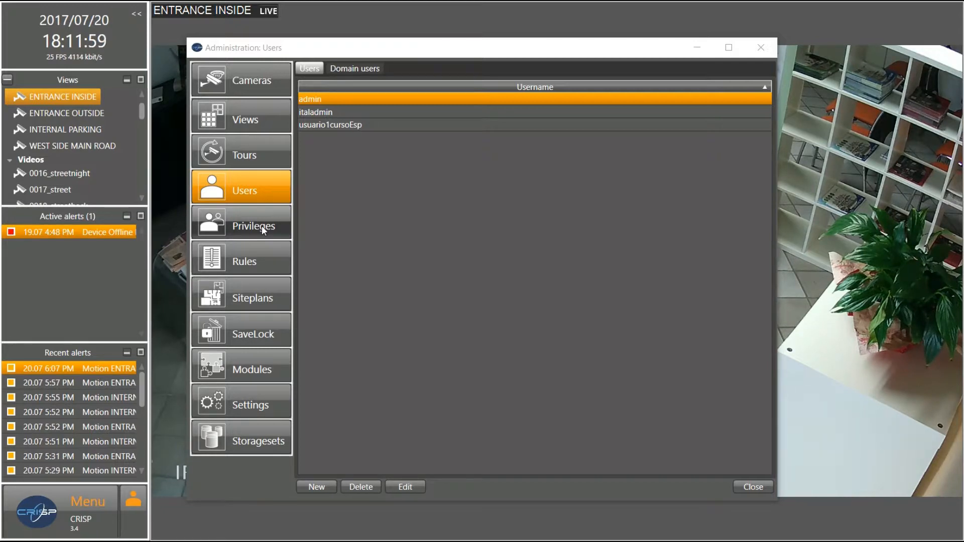
click(261, 225)
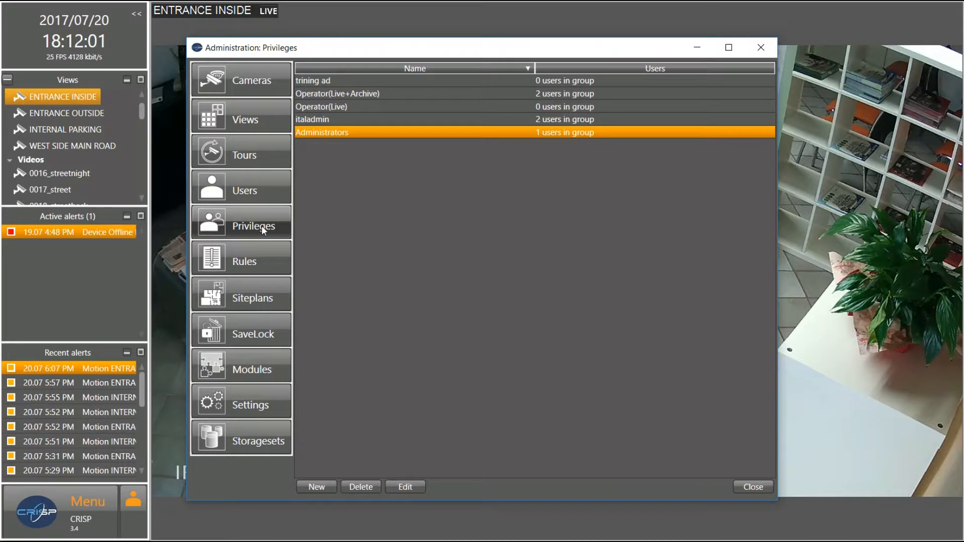
double_click(325, 120)
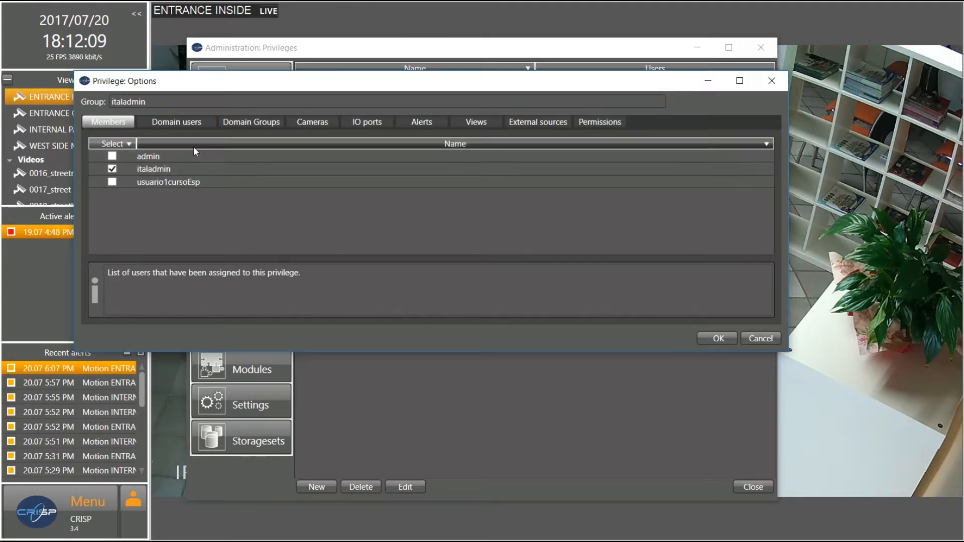
Scroll through italadmin's camera permission columns, then view its IO port permissions
click(303, 120)
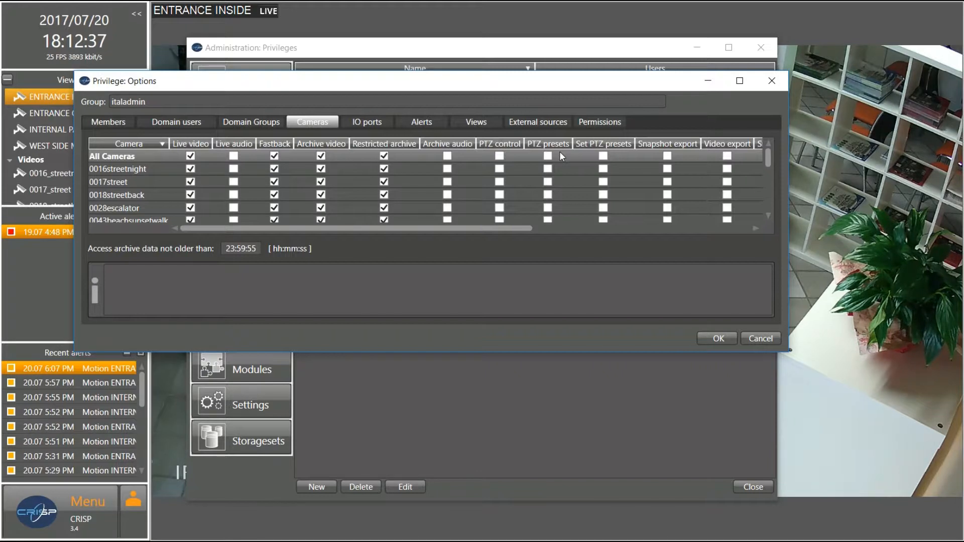
drag(518, 231, 641, 231)
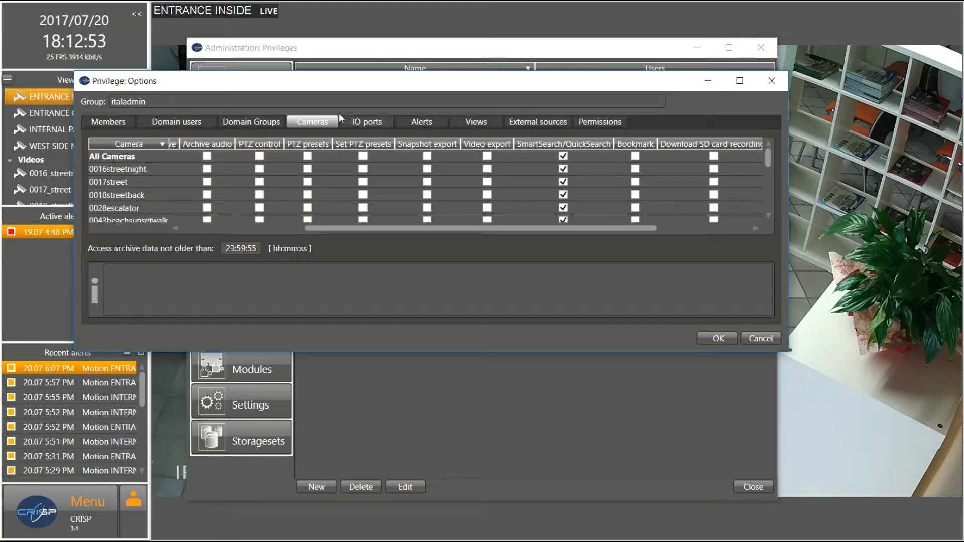
click(353, 121)
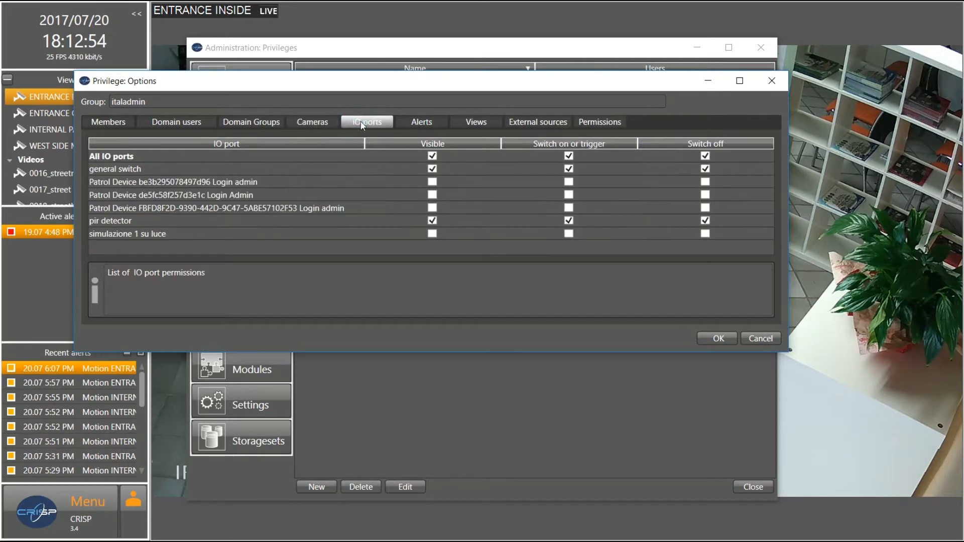
Step through italadmin's Alerts, Views and External sources permission tabs
click(420, 123)
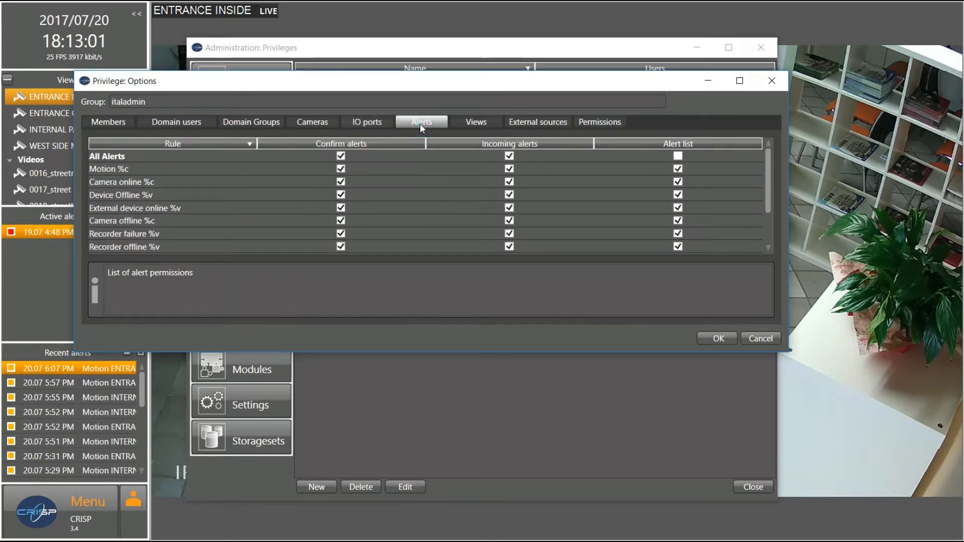
click(485, 124)
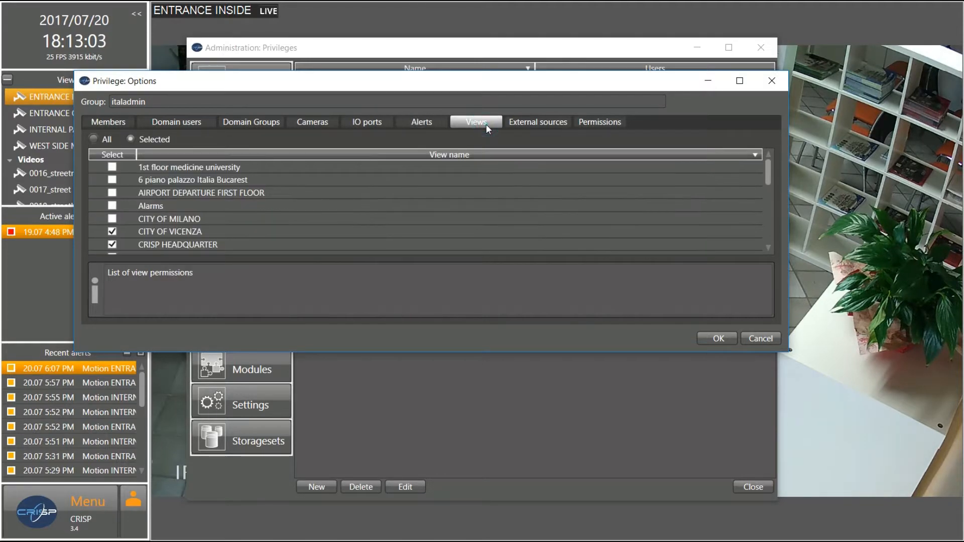
click(514, 125)
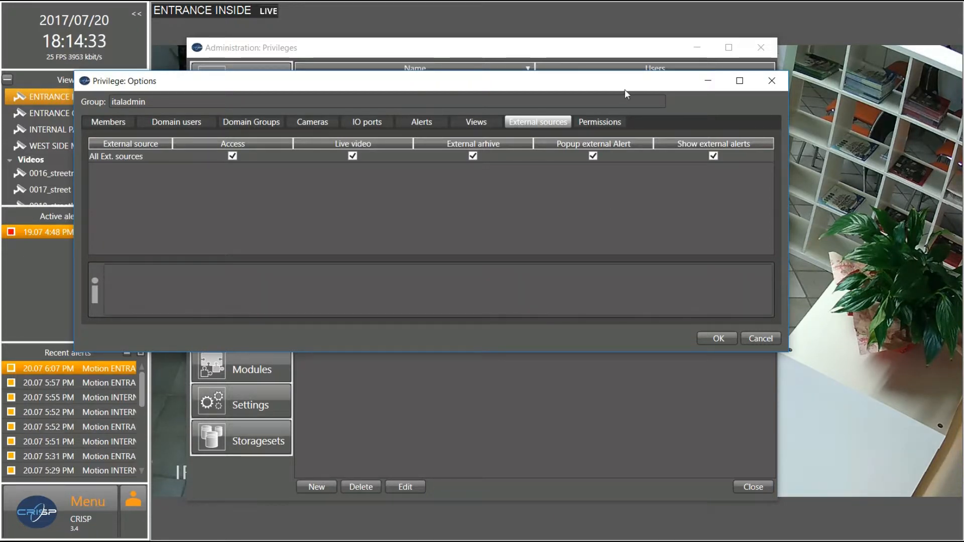
Uncheck Administration rules, privileges, modules, client settings, cameras, system state and system log permissions
click(612, 122)
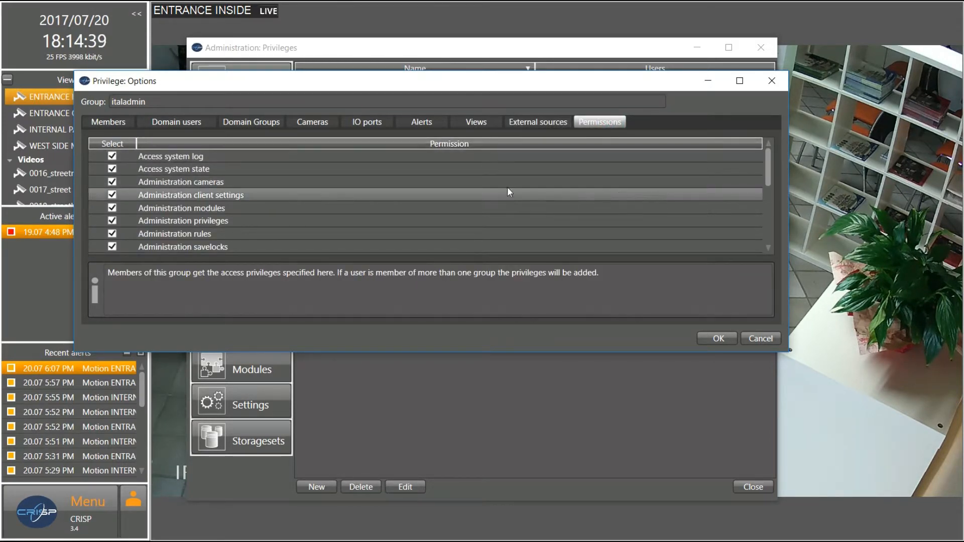
click(110, 234)
click(111, 221)
click(112, 208)
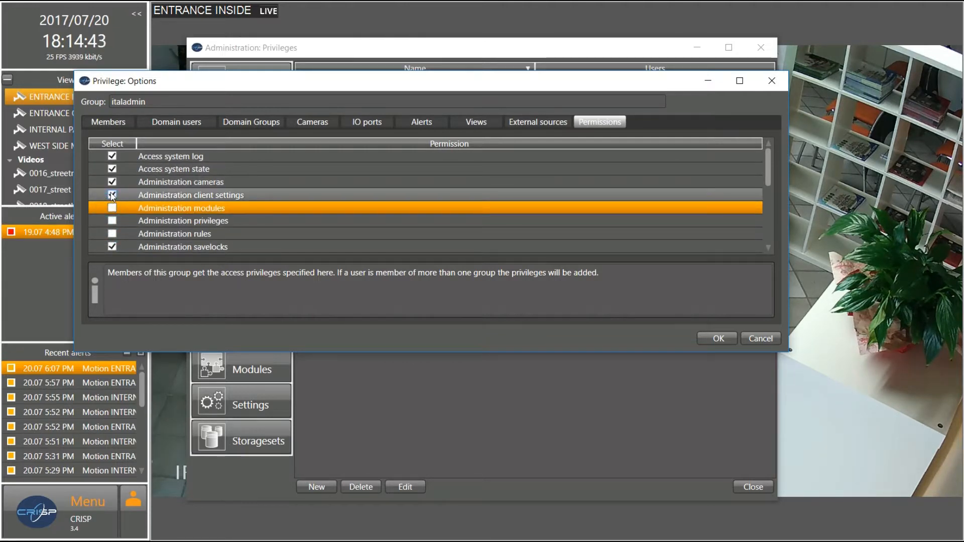
click(112, 195)
click(112, 182)
click(112, 169)
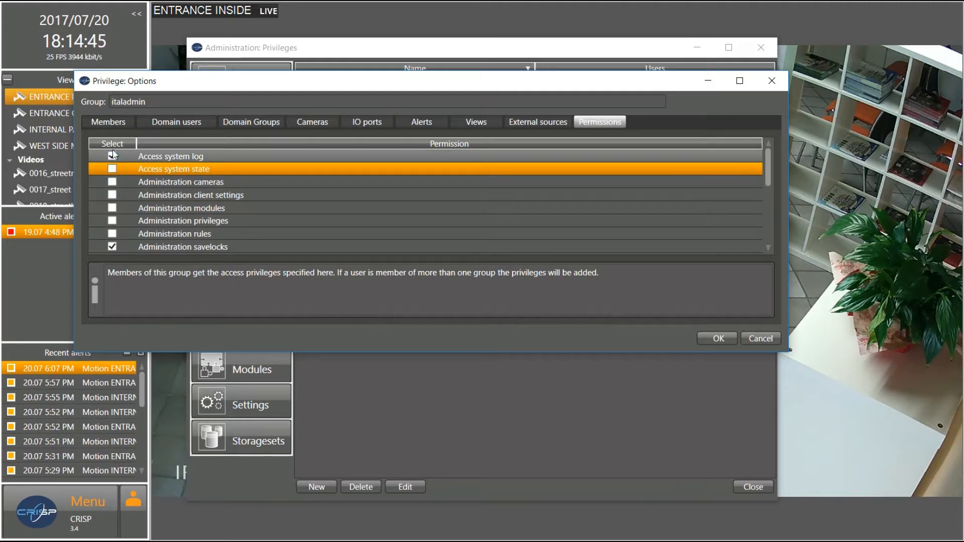
click(112, 156)
scroll(385, 219, down, 2)
scroll(227, 233, down, 1)
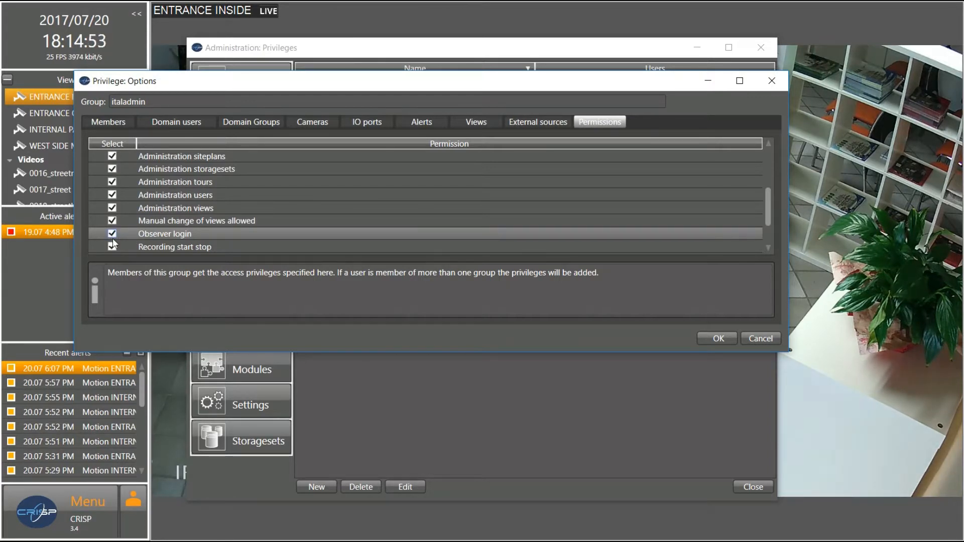
Turn manual view changes and Administration views, users and tours off and back on, then close
click(112, 221)
click(113, 208)
click(114, 195)
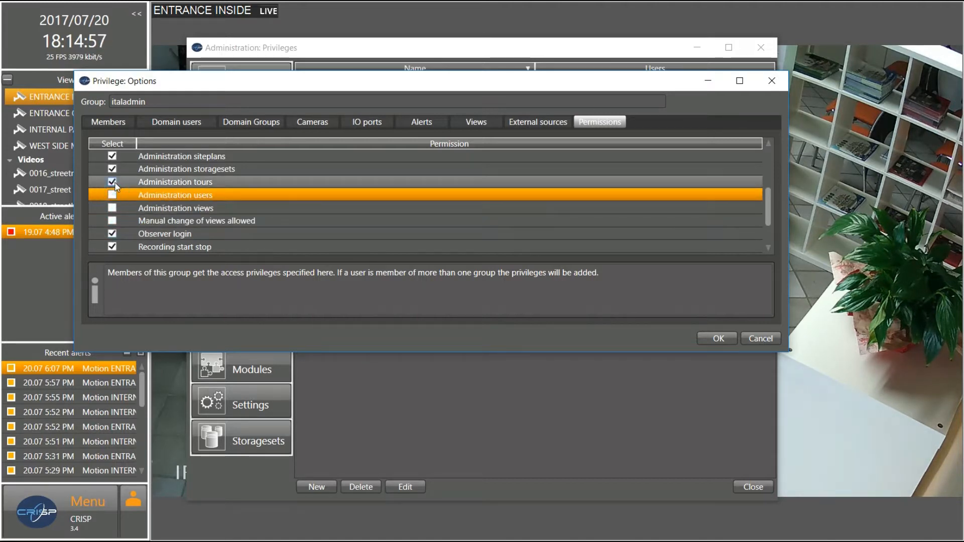
click(112, 182)
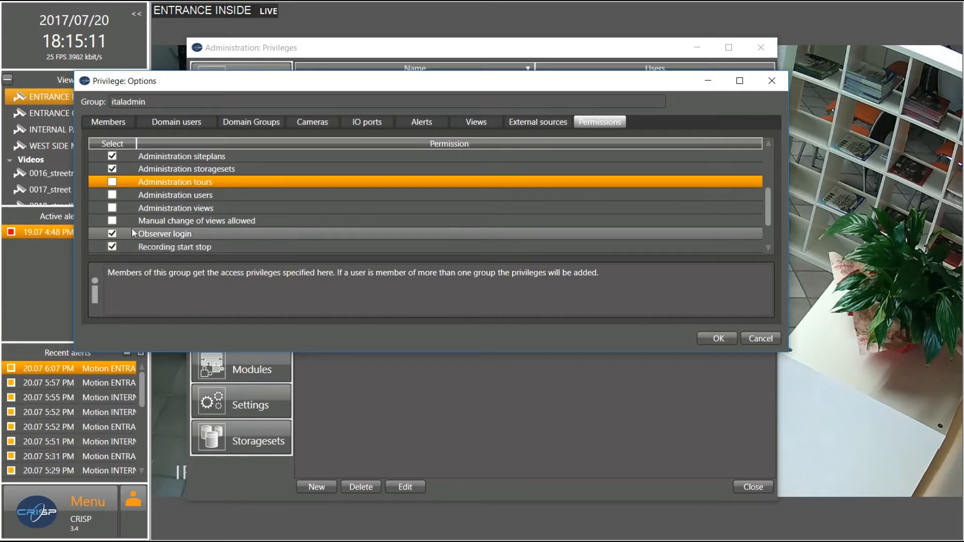
click(112, 221)
click(112, 208)
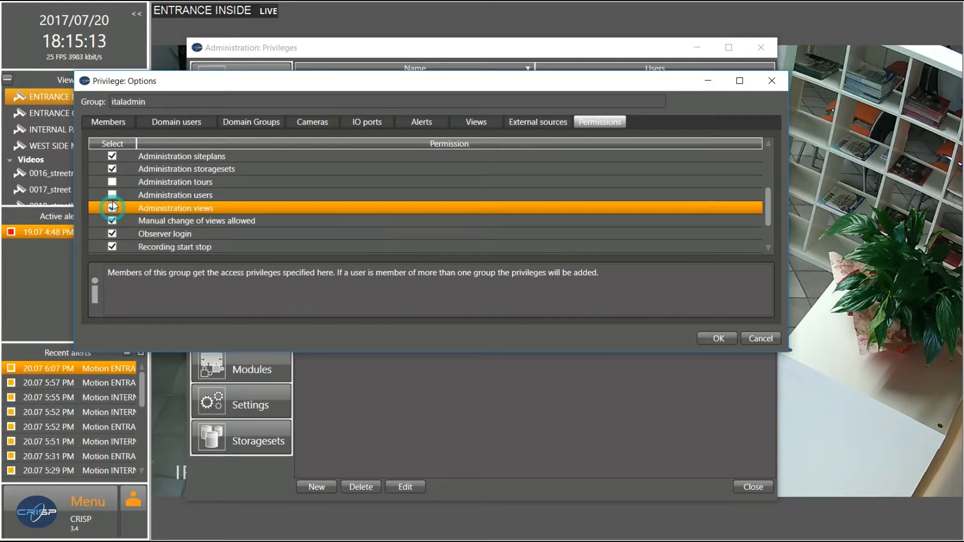
click(114, 196)
click(112, 182)
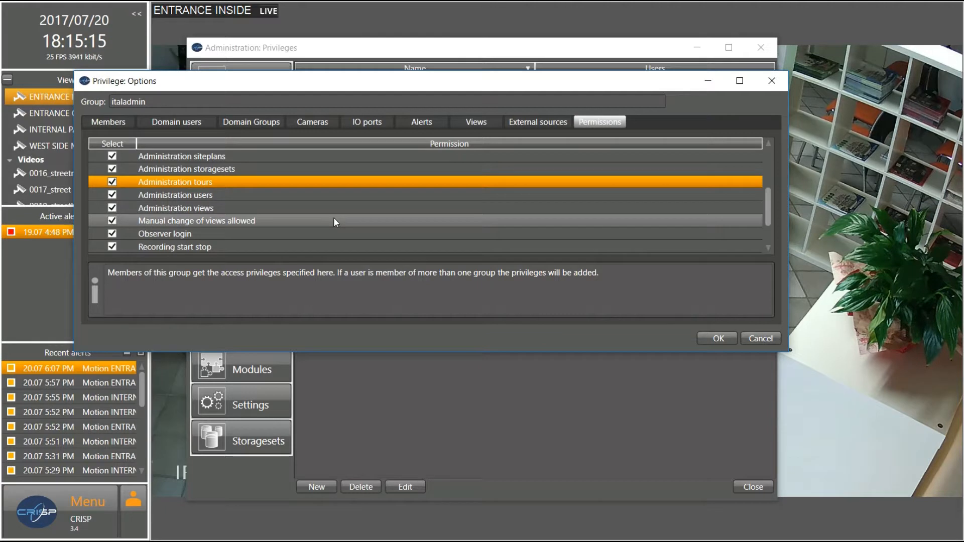
click(774, 82)
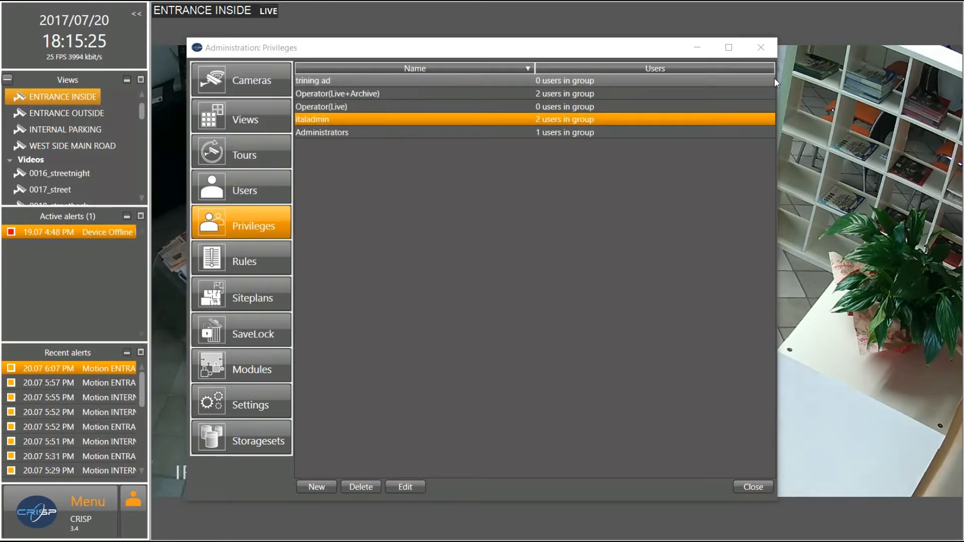
Show the Rules administration with its eleven enabled alert rules
click(235, 261)
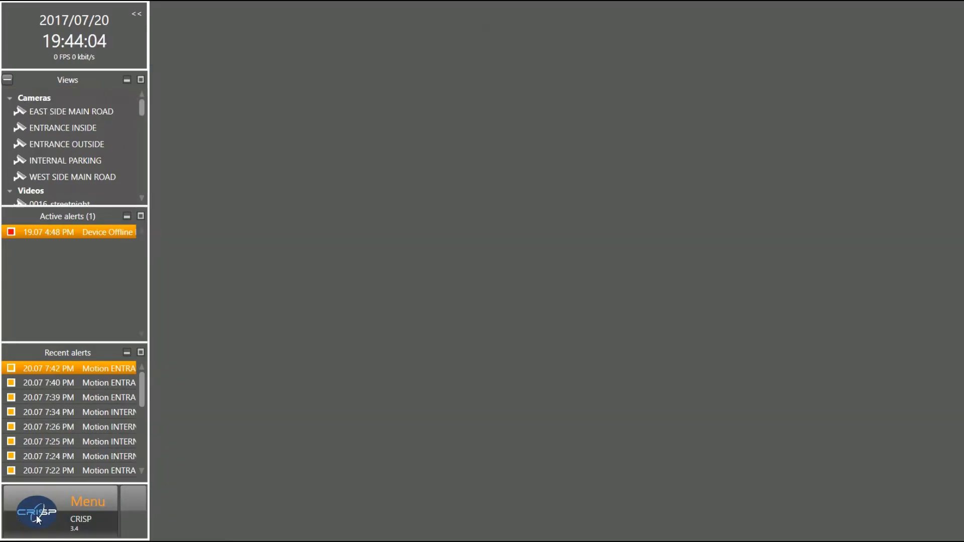
Open Administration > Siteplans and delete the medicine faculty siteplan
click(36, 517)
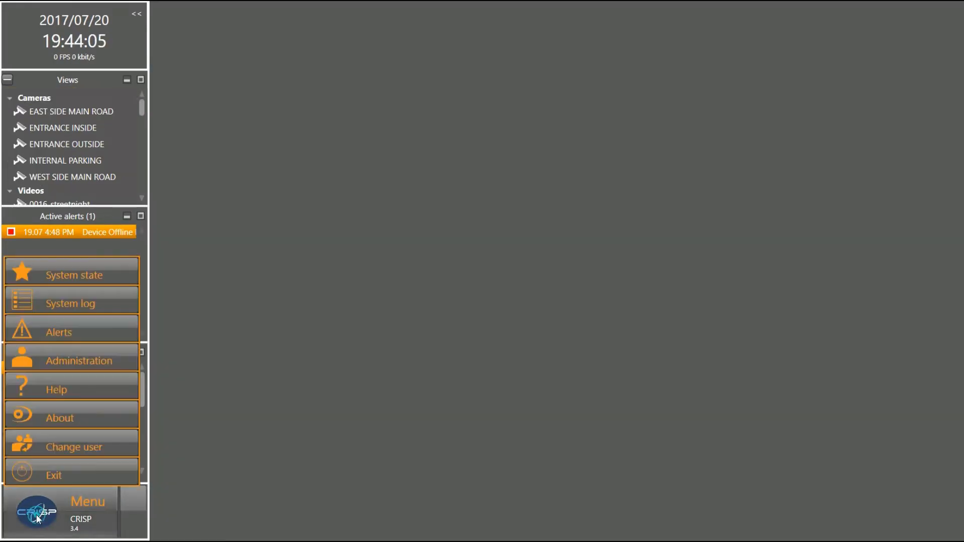
click(71, 359)
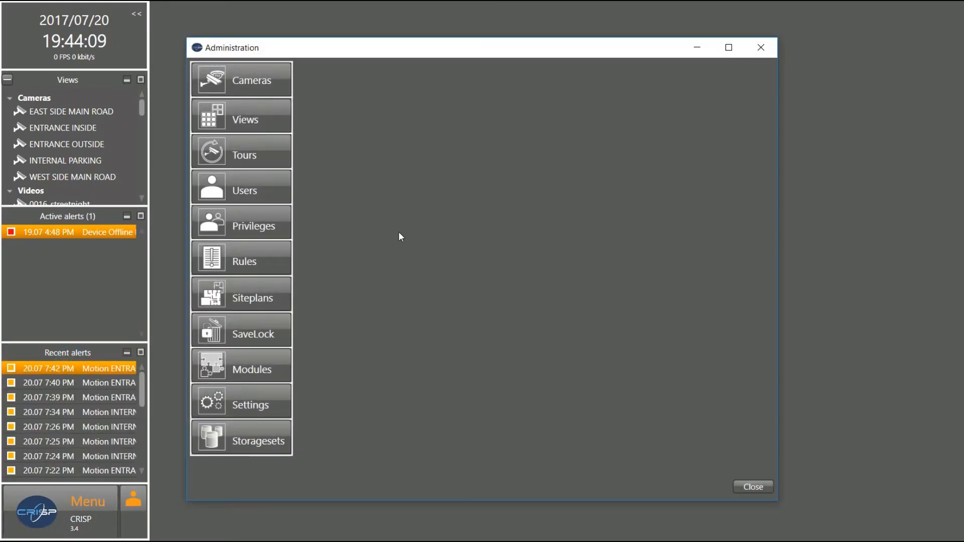
click(267, 299)
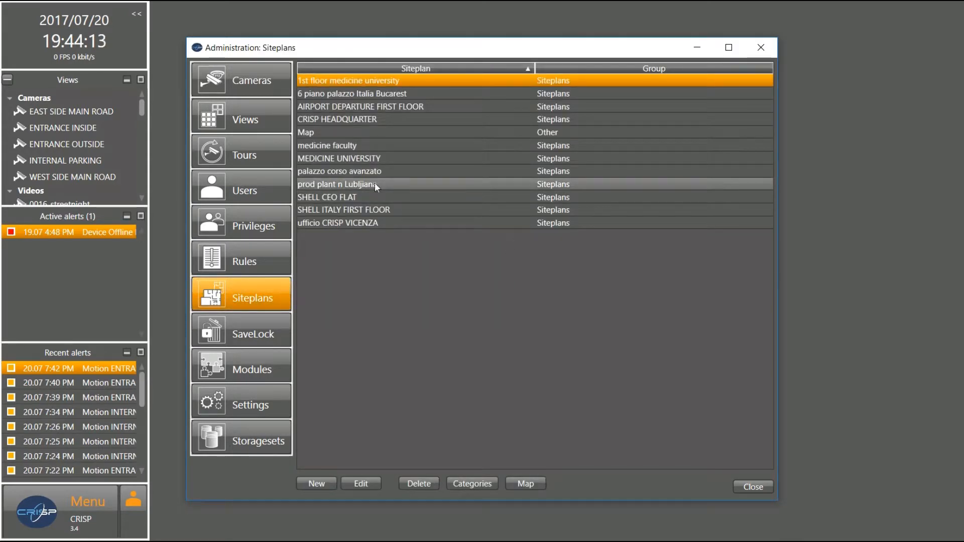
click(346, 184)
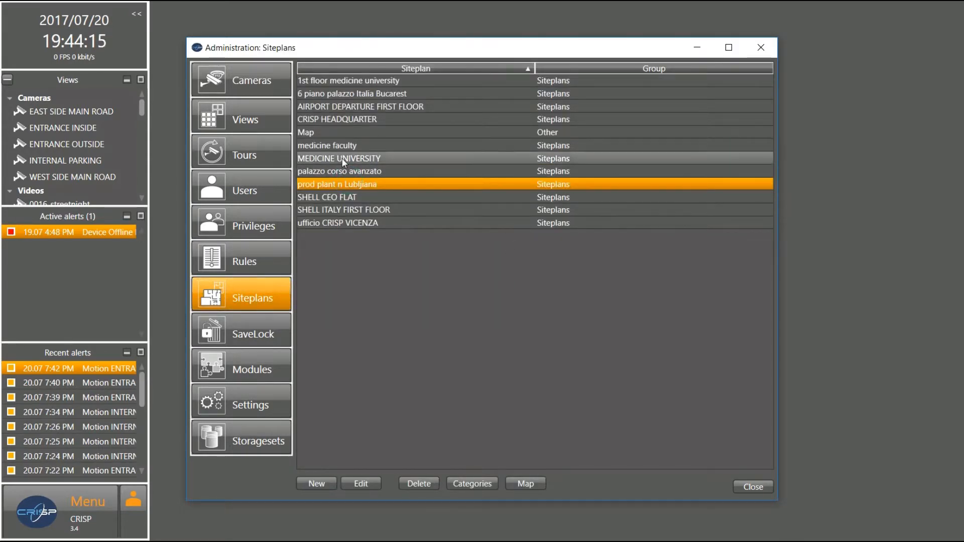
click(334, 151)
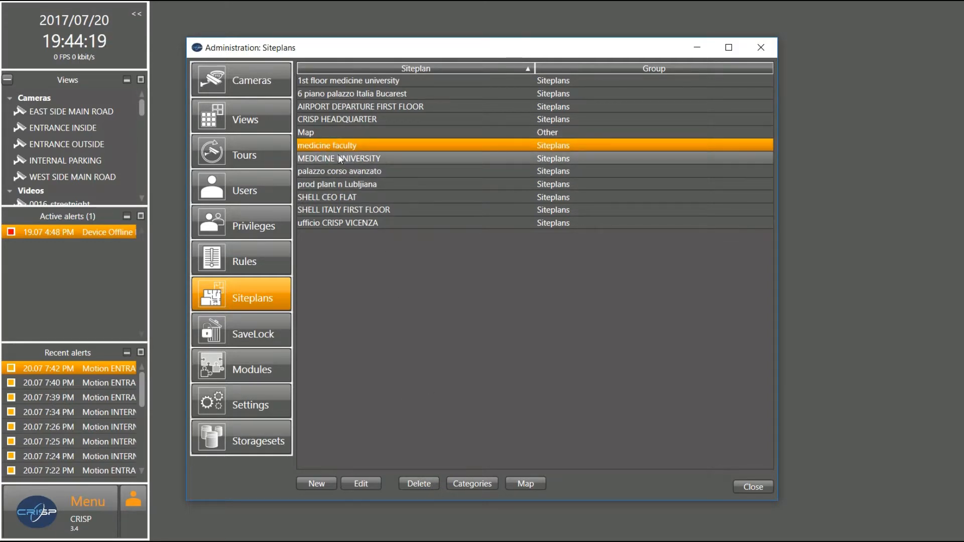
click(424, 482)
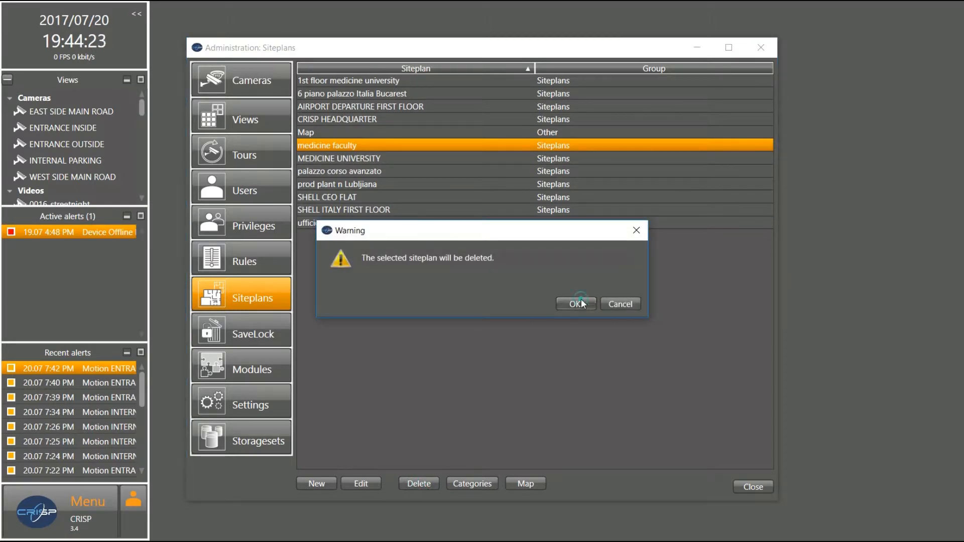
click(580, 300)
Delete the CRISP HEADQUARTER siteplan as well
click(372, 119)
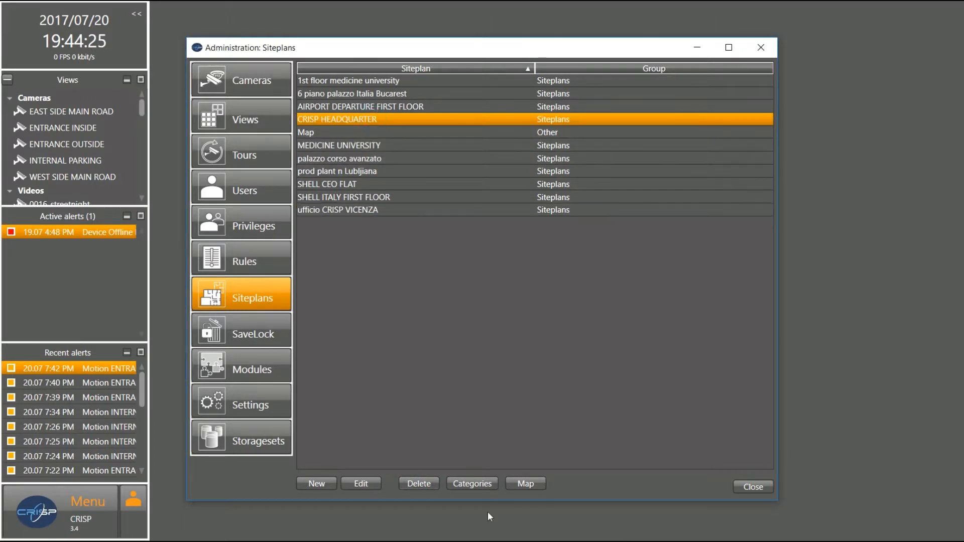
click(429, 485)
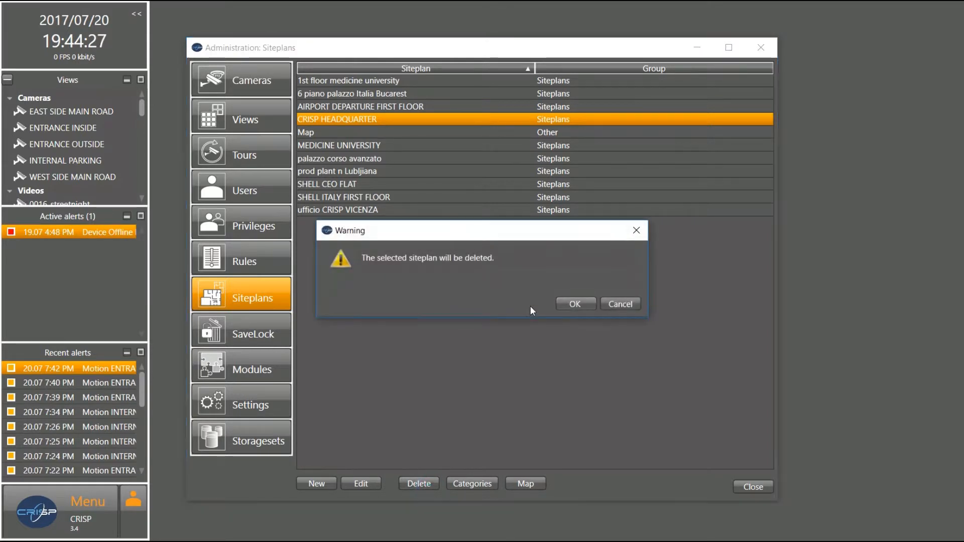
click(576, 304)
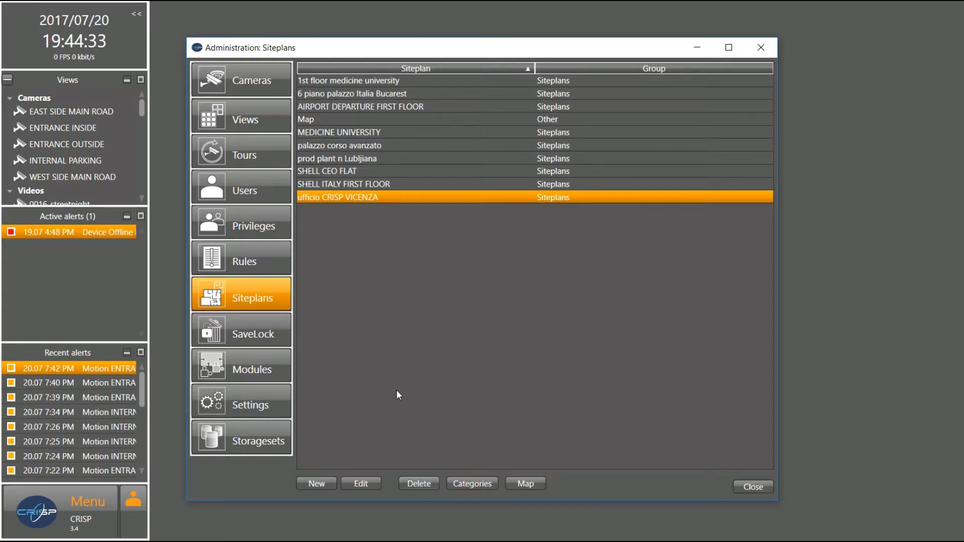
Create a new siteplan and replace its default name with piso curso espanol
click(314, 478)
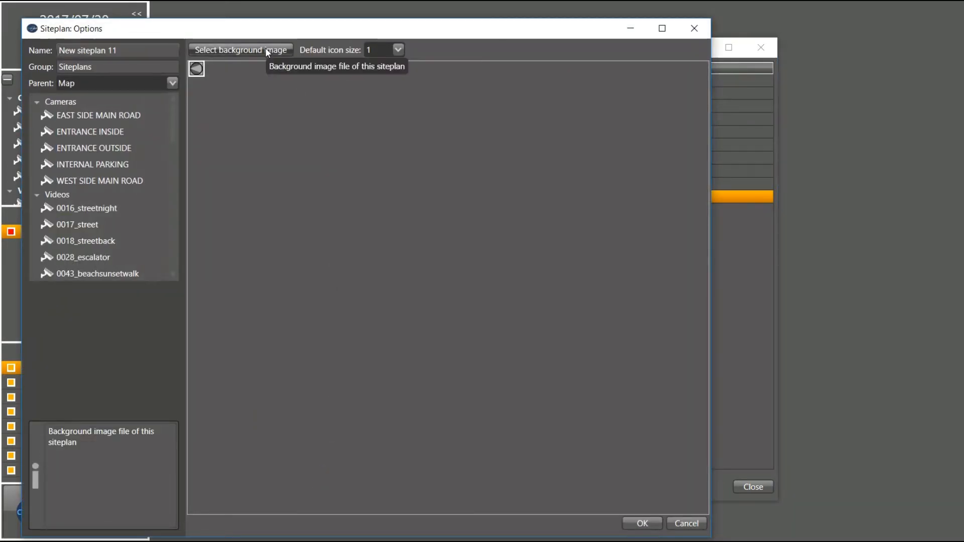
drag(128, 46, 39, 47)
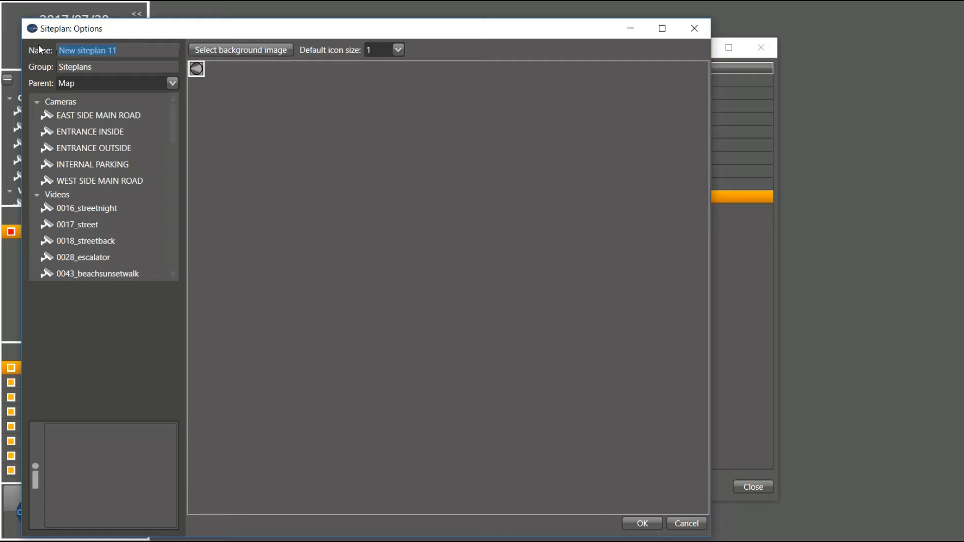
text(piso curso espanol)
Browse the image folders, including crisp - Icons, for a siteplan background image
click(233, 52)
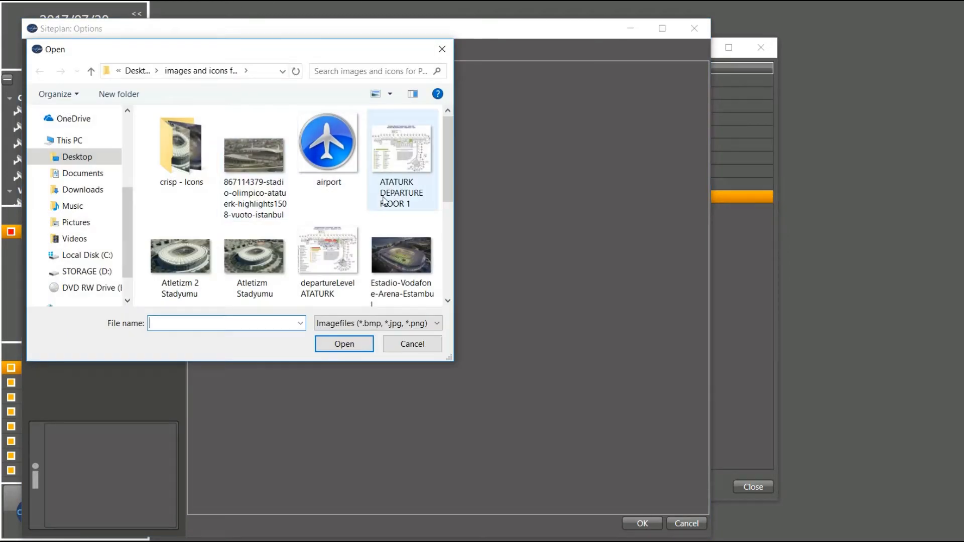
scroll(391, 215, down, 1)
scroll(391, 216, down, 3)
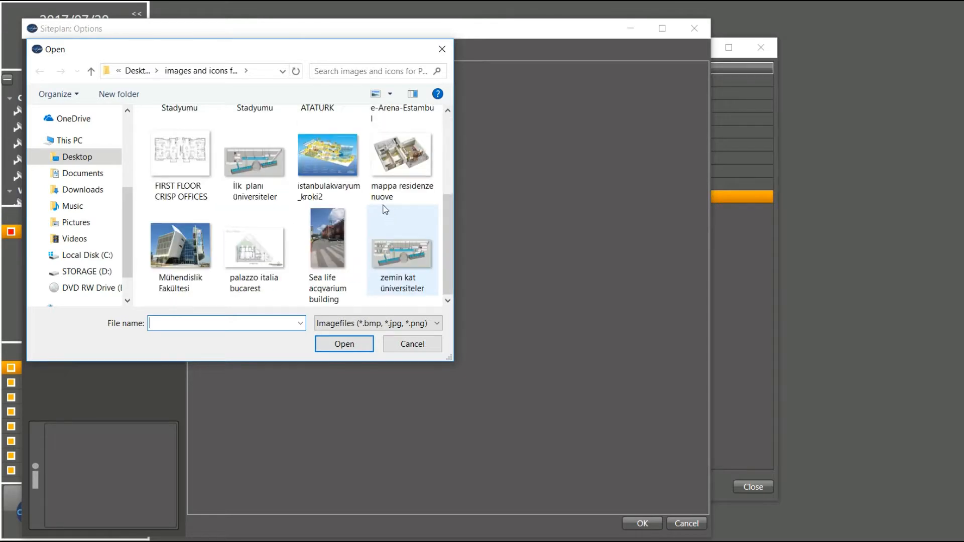
scroll(362, 209, up, 4)
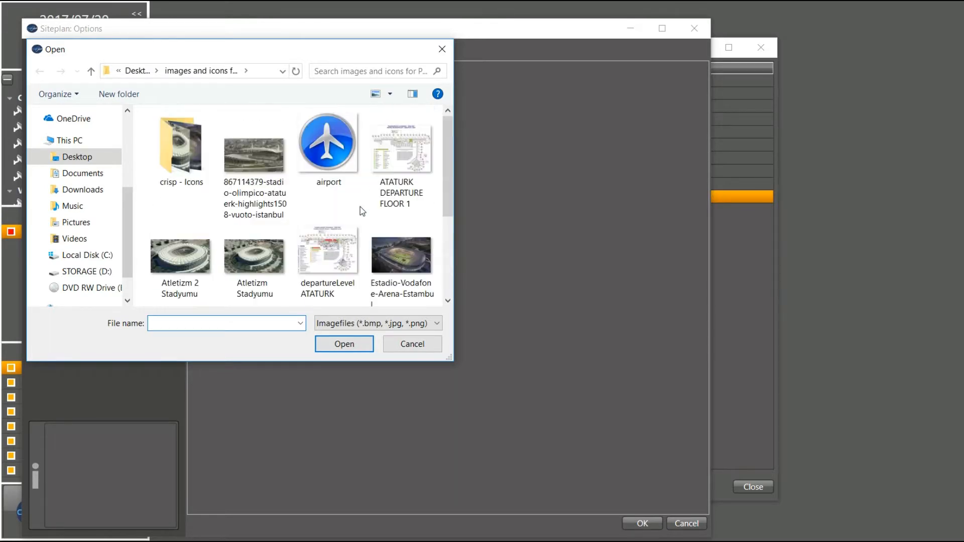
double_click(181, 151)
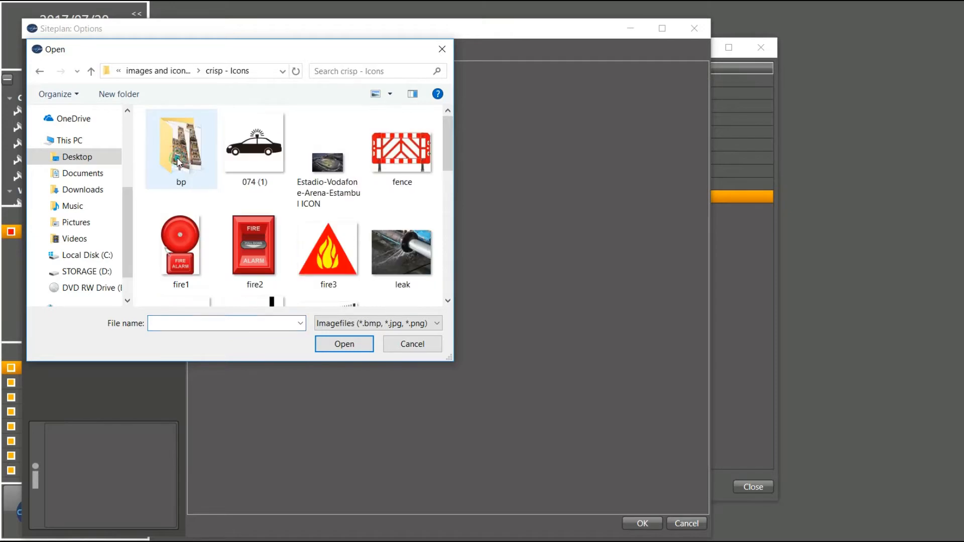
scroll(396, 241, down, 5)
scroll(396, 244, up, 5)
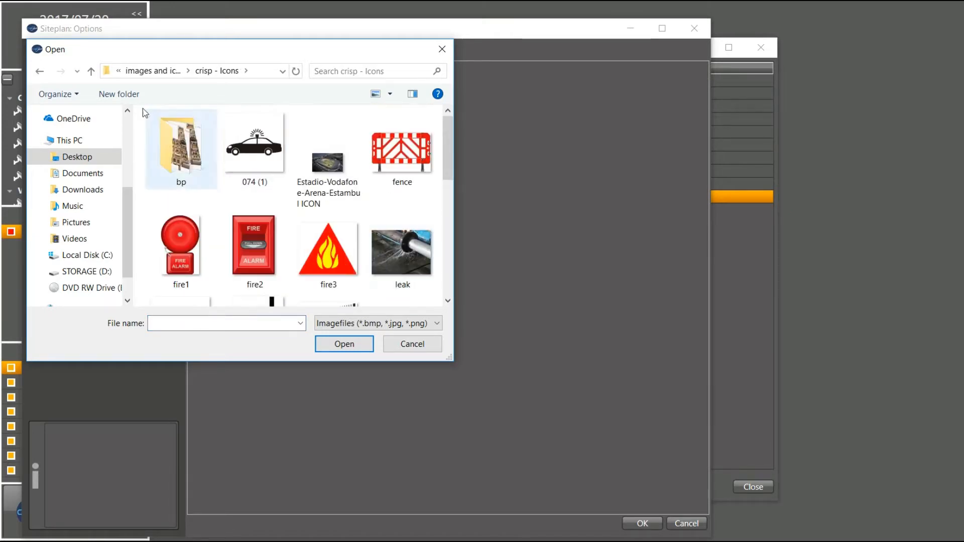
Use mappa residenze nuove as the background and save the piso curso espanol siteplan
click(91, 72)
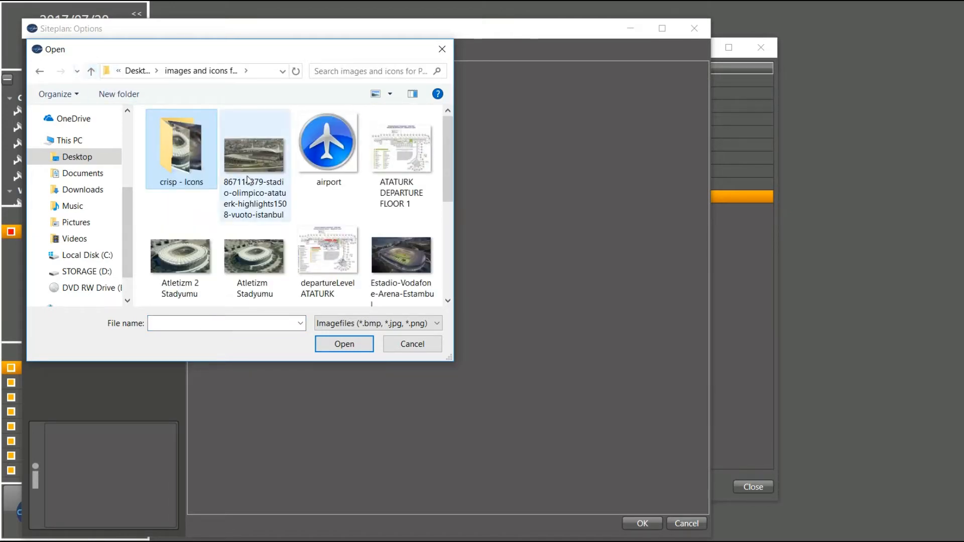
scroll(284, 210, down, 3)
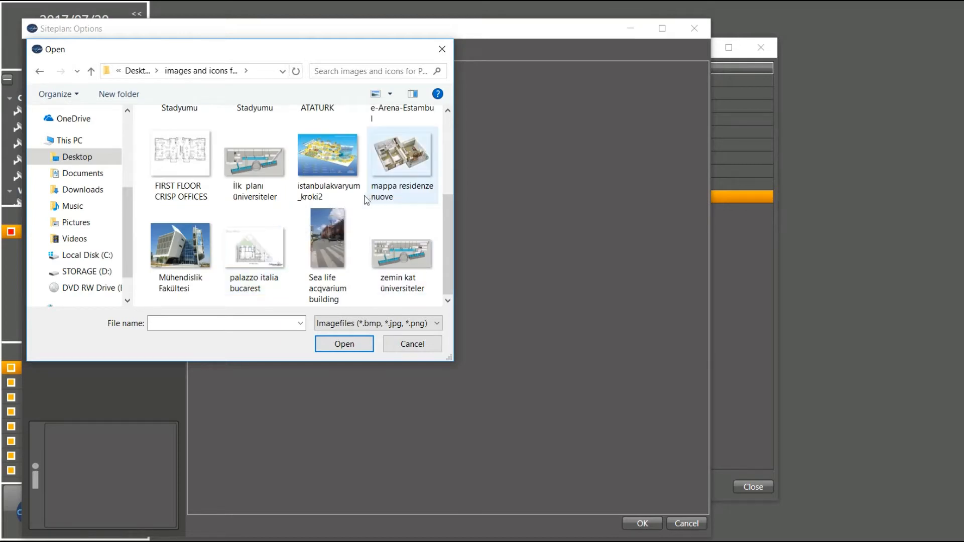
scroll(366, 243, up, 1)
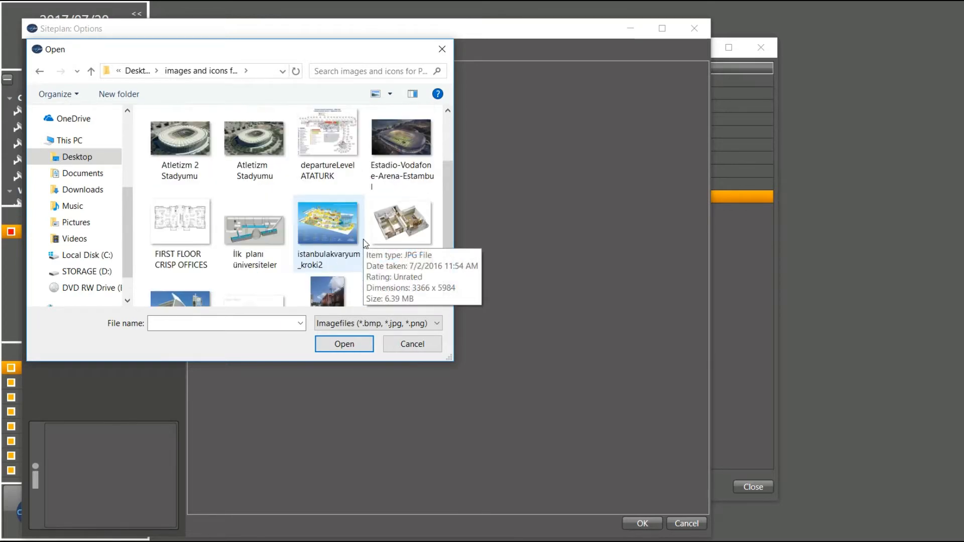
scroll(366, 243, down, 1)
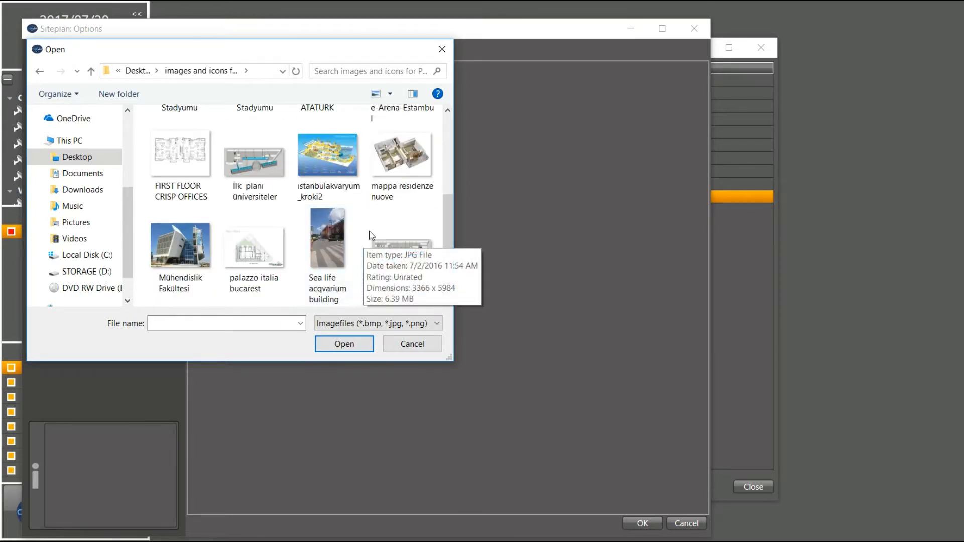
double_click(407, 175)
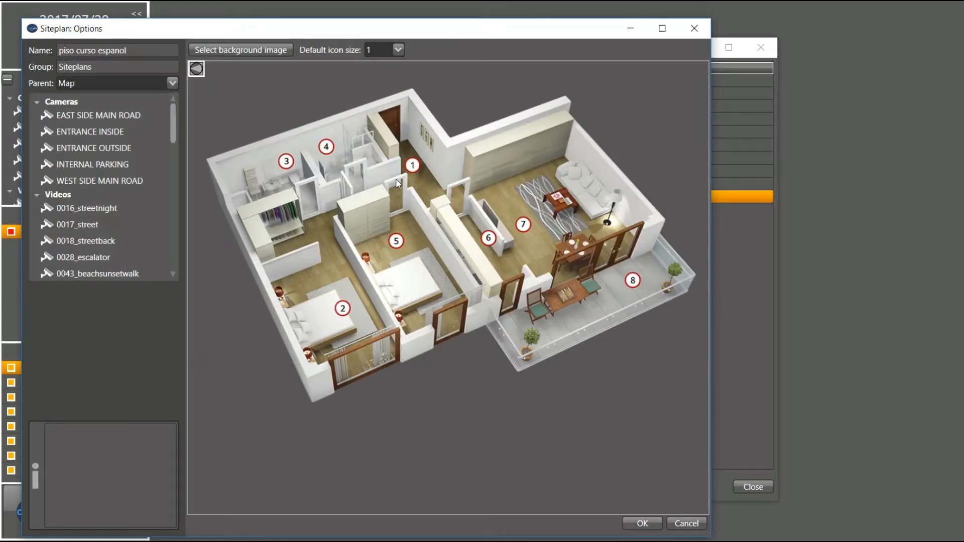
drag(134, 52, 96, 43)
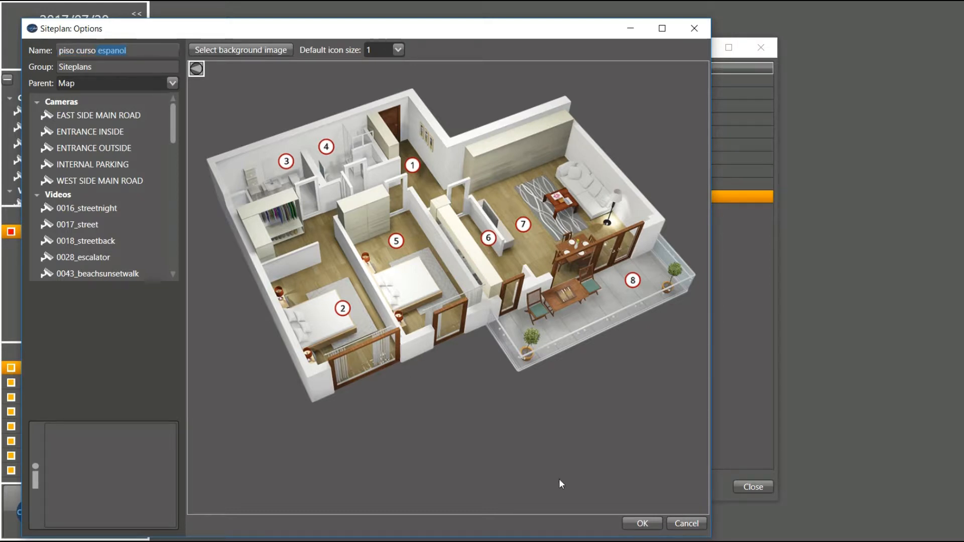
click(634, 523)
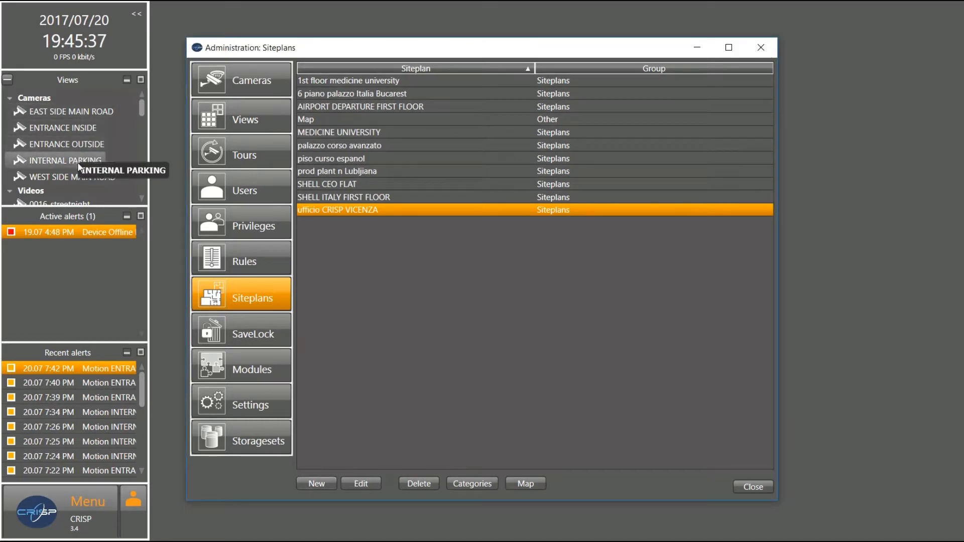
Return to Administration > Siteplans via the main menu and edit piso curso espanol
drag(144, 117, 137, 182)
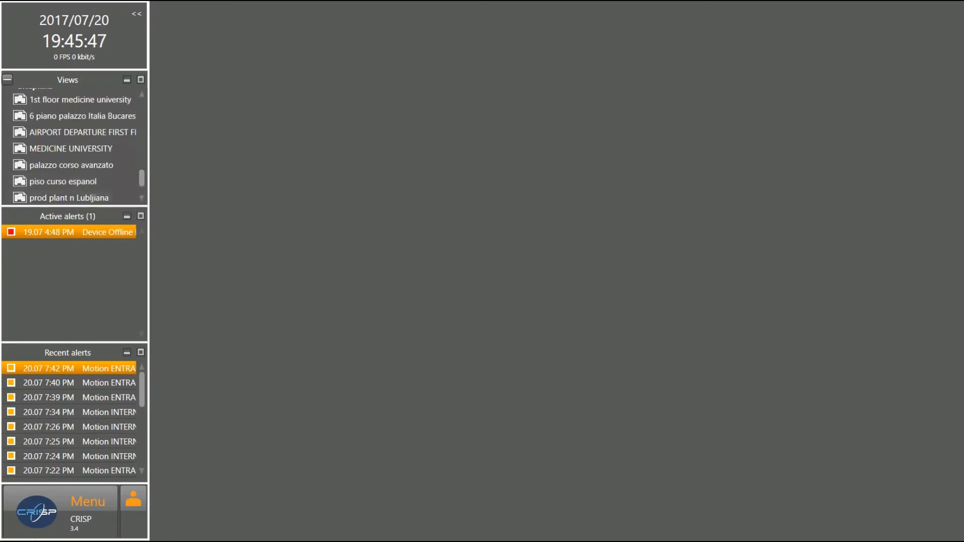
click(42, 512)
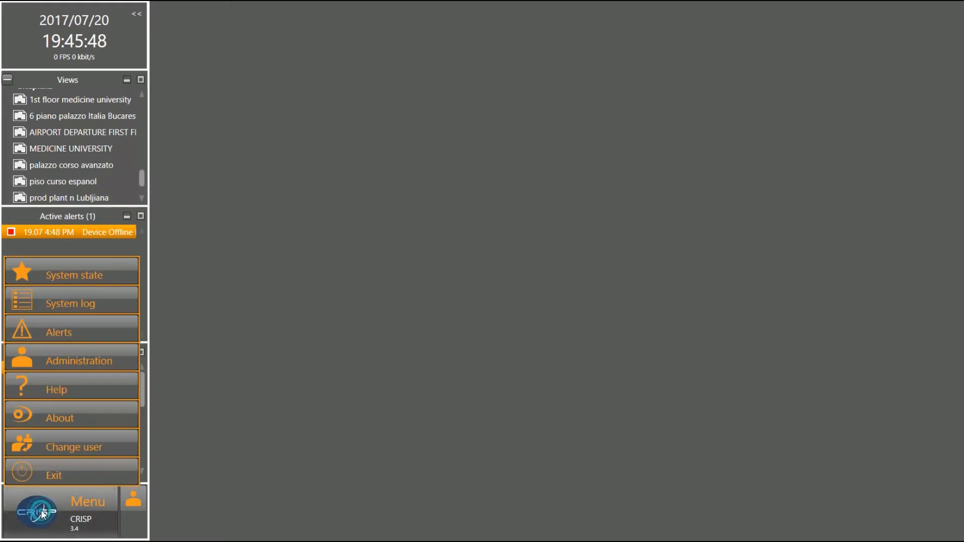
click(86, 360)
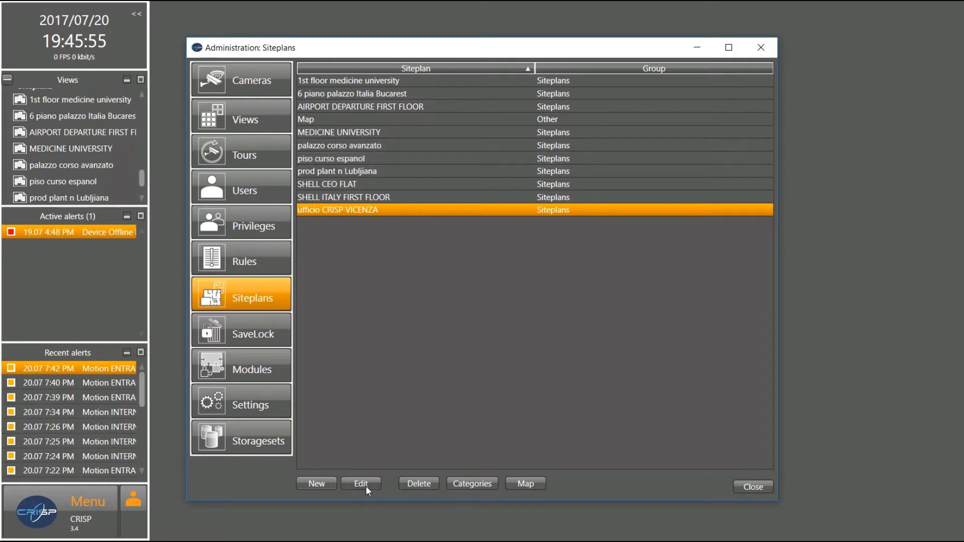
click(338, 158)
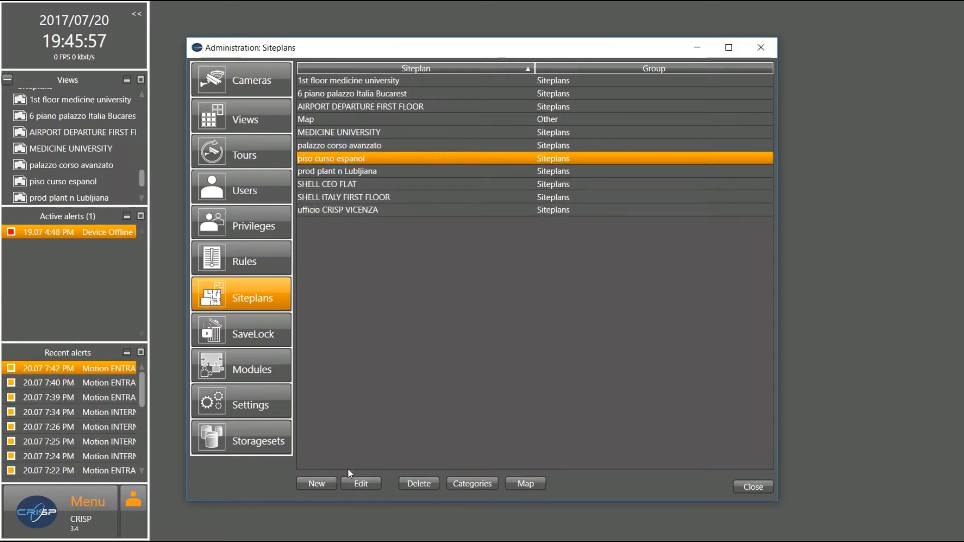
click(369, 488)
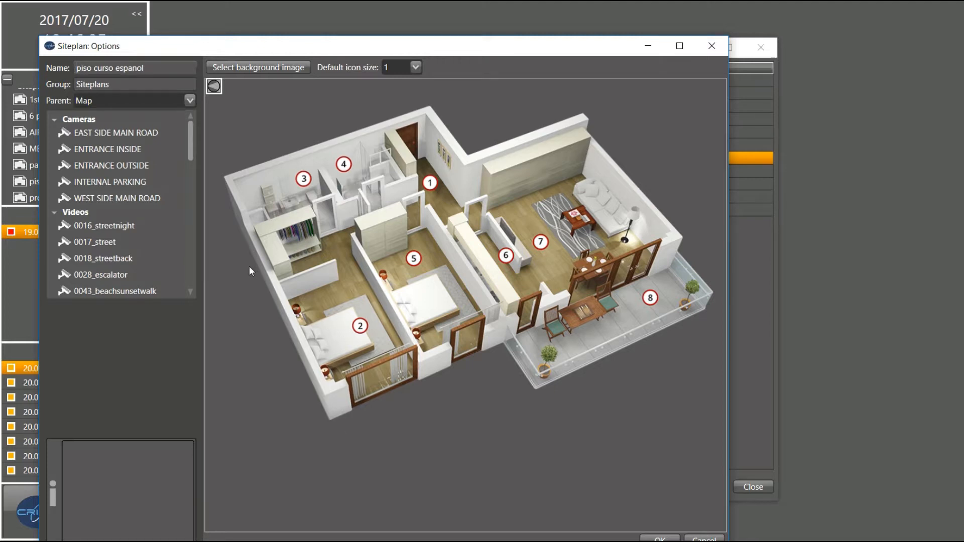
Try placing WEST SIDE MAIN ROAD, clear its already-in-use warnings, and pick up ENTRANCE OUTSIDE instead
drag(151, 201, 268, 150)
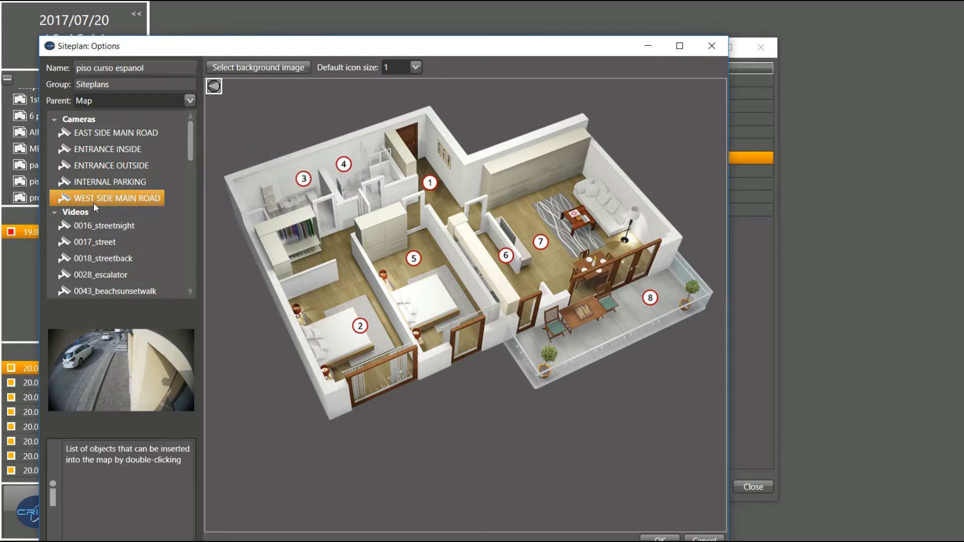
drag(120, 195, 260, 185)
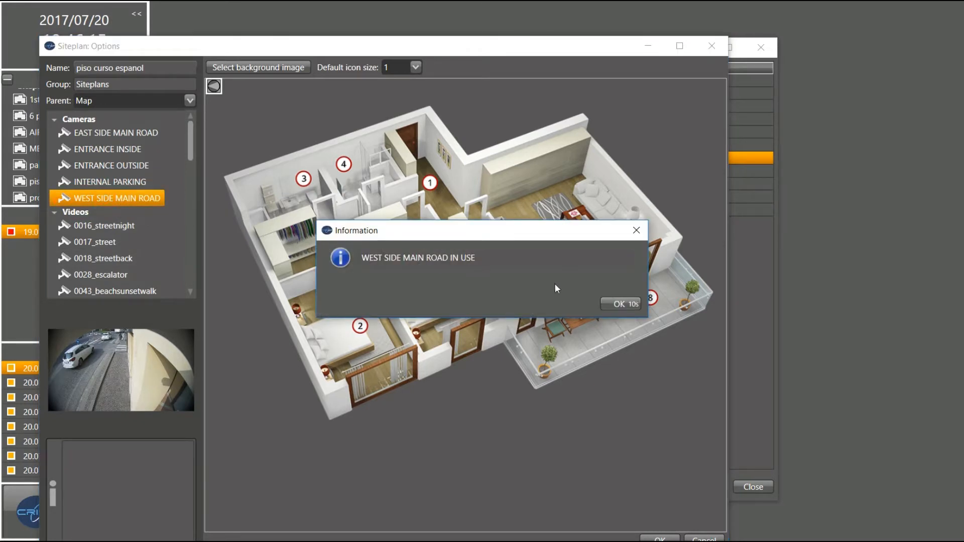
click(619, 305)
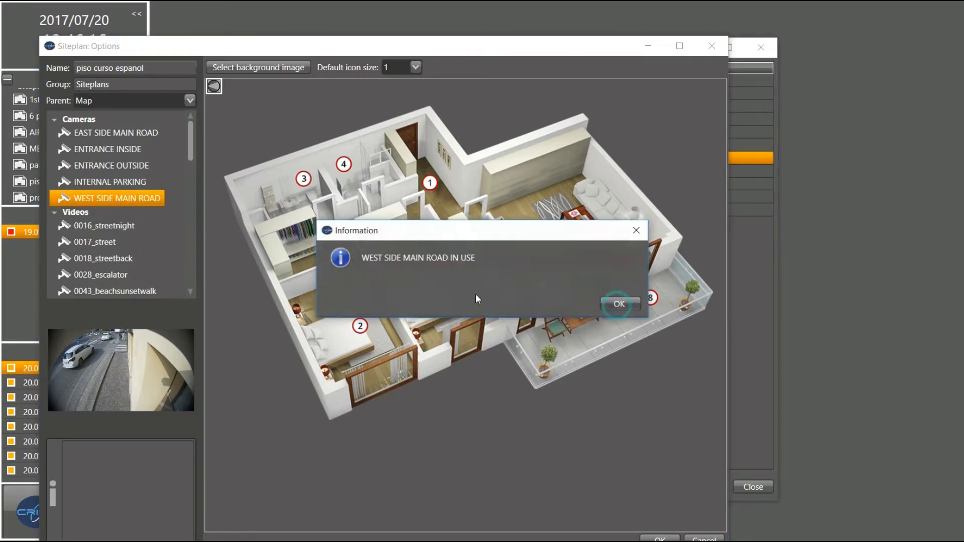
click(620, 304)
double_click(87, 203)
click(618, 303)
click(614, 307)
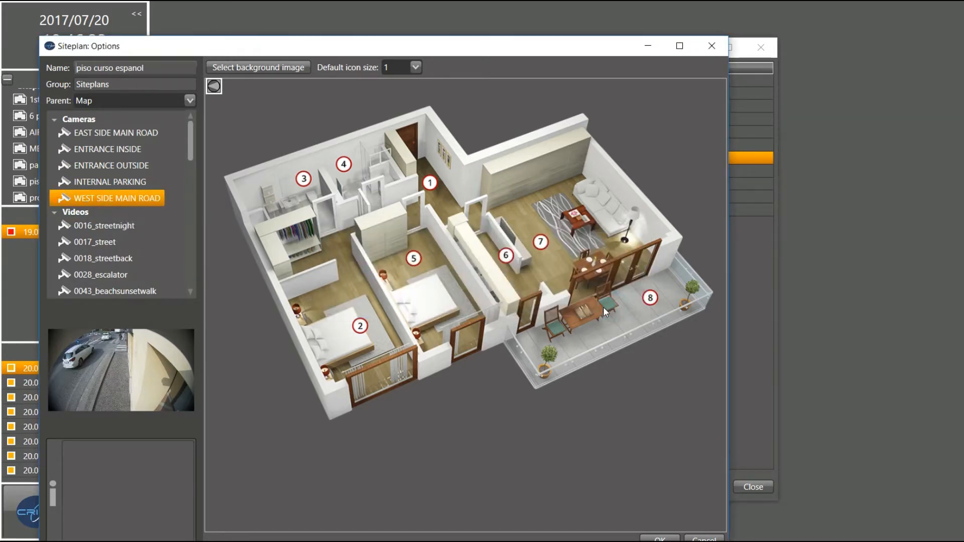
drag(96, 169, 229, 212)
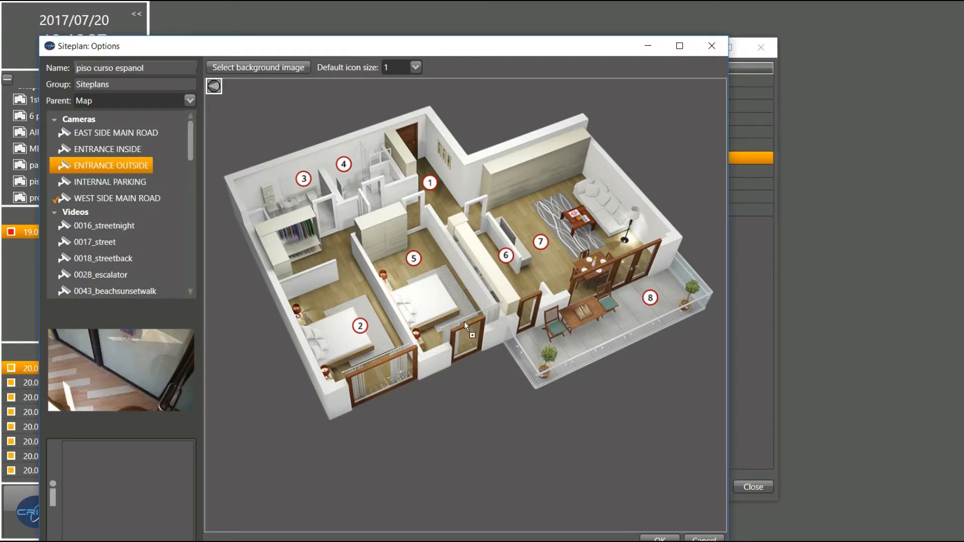
Drop ENTRANCE OUTSIDE on the plan with rotation 68.4°, 97.7° field of view, range 30.5 and name shown
drag(454, 116, 453, 115)
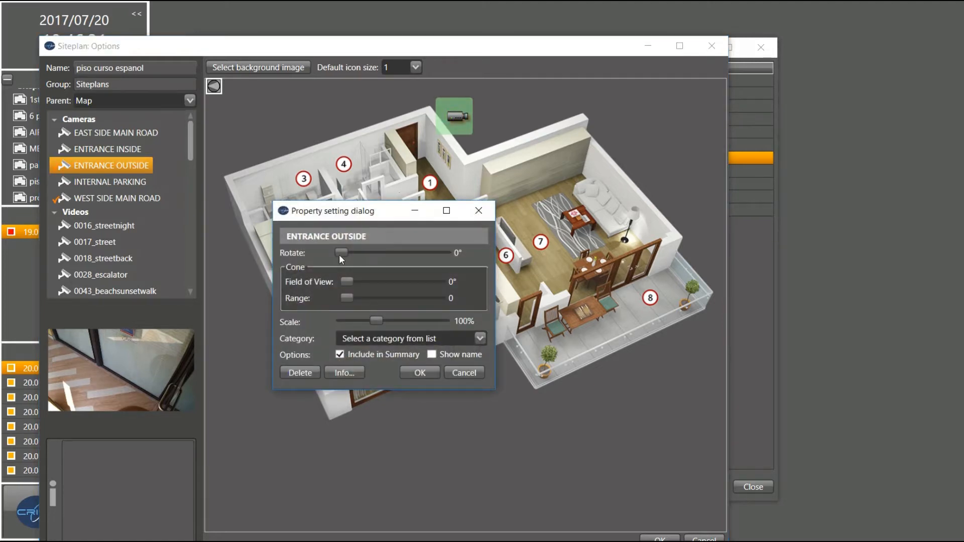
mouse_move(342, 254)
mouse_down()
mouse_move(396, 261)
mouse_move(360, 253)
mouse_up()
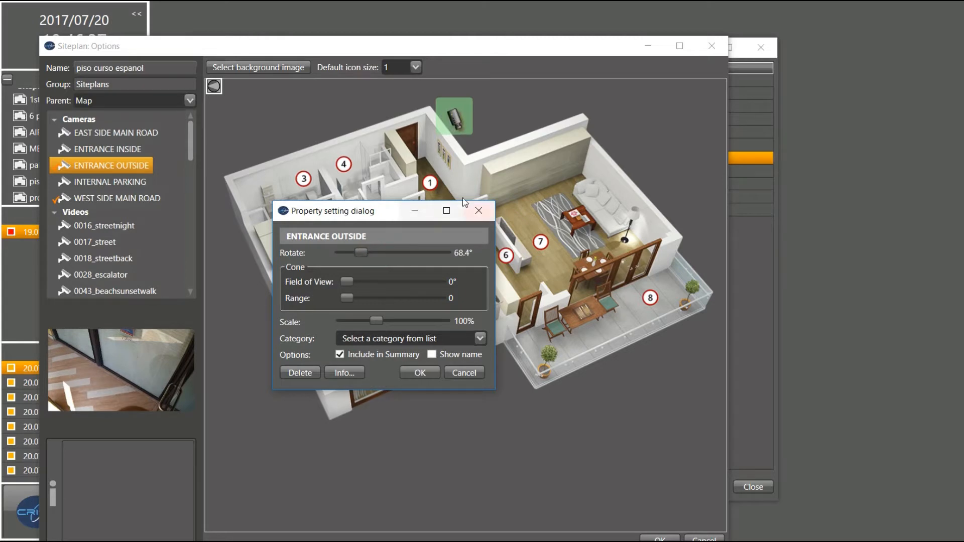
drag(342, 300, 399, 283)
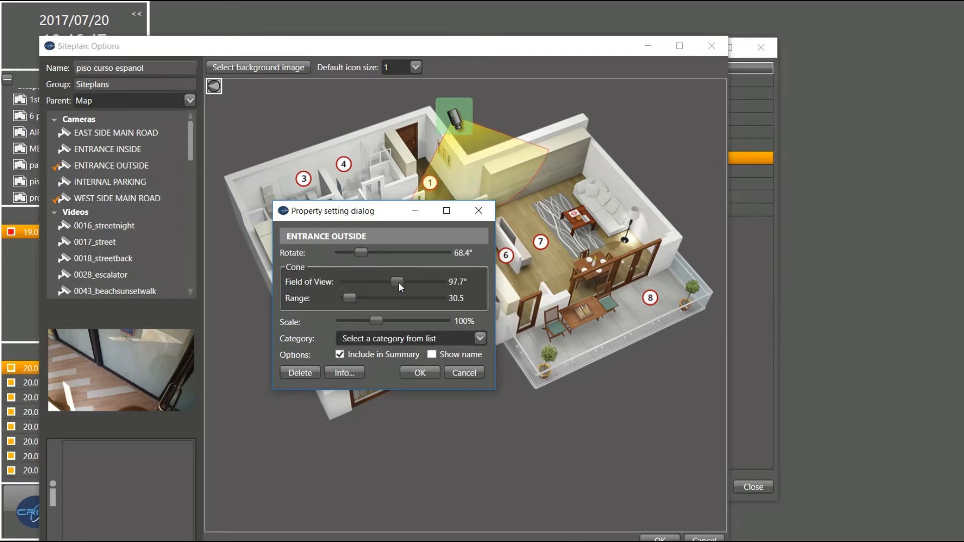
click(431, 354)
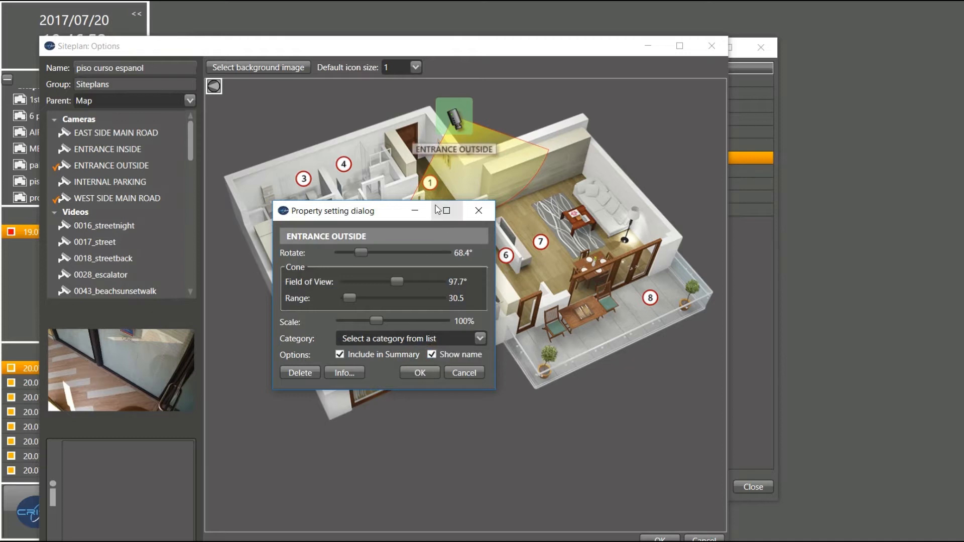
drag(385, 220, 399, 309)
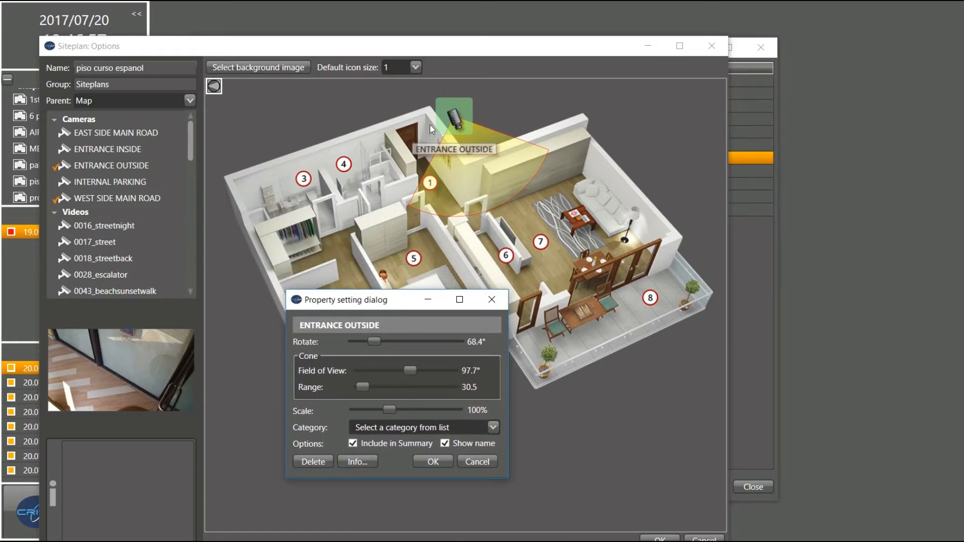
click(435, 462)
Re-rotate the ENTRANCE OUTSIDE camera to 229.9° and move it to the plan's bottom edge
drag(455, 120, 489, 385)
double_click(489, 385)
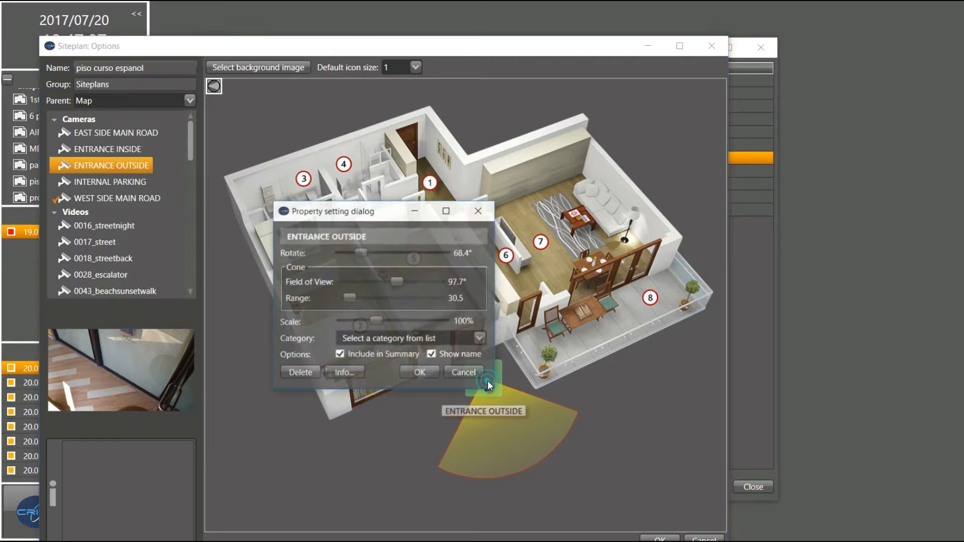
drag(364, 250, 412, 257)
drag(393, 211, 413, 127)
drag(429, 168, 427, 168)
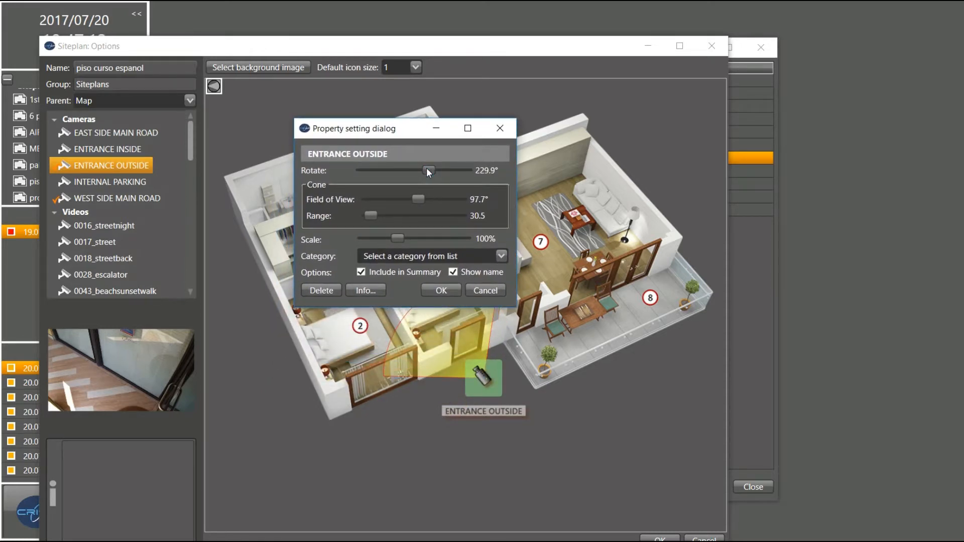
click(441, 287)
drag(487, 378, 432, 441)
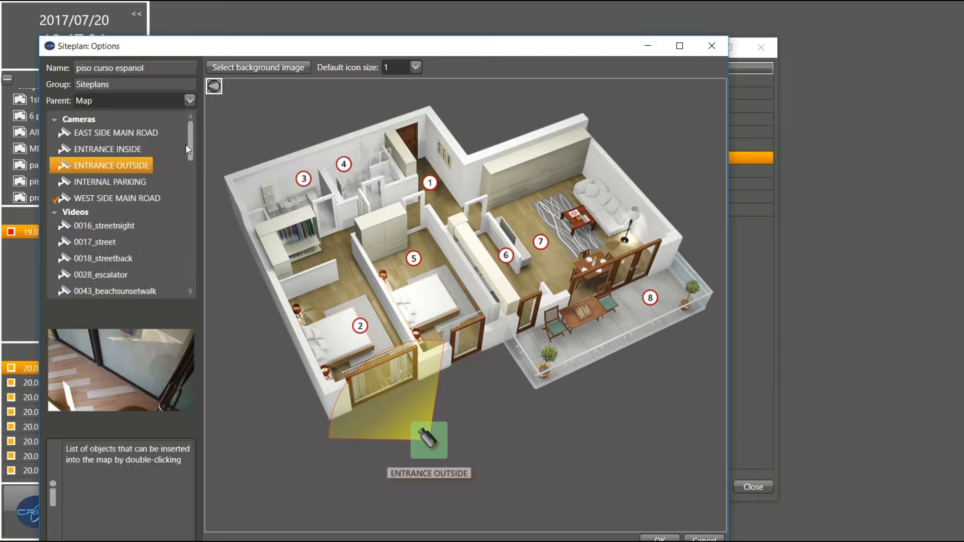
Drop the 'general switch' from the Other list beside marker 1 and save the site plan
drag(188, 149, 181, 239)
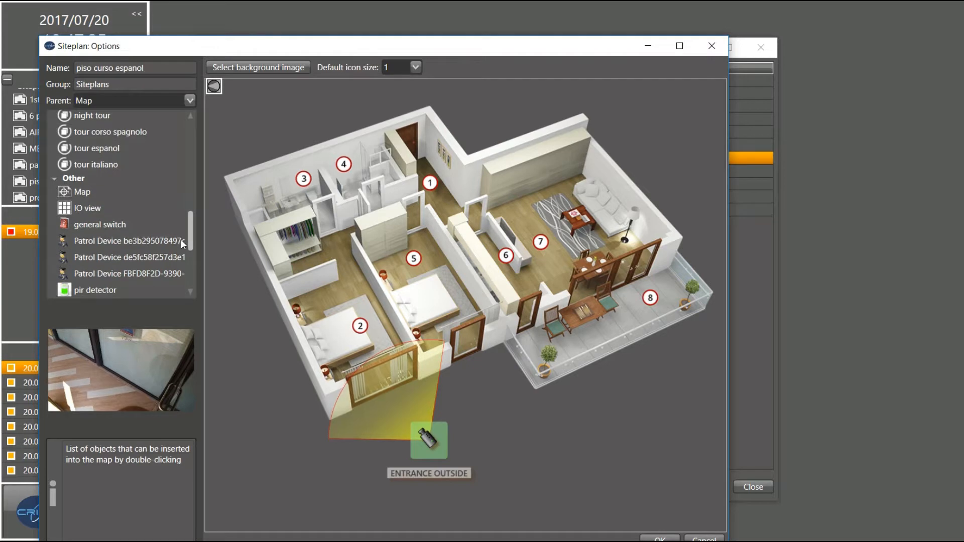
drag(112, 225, 206, 216)
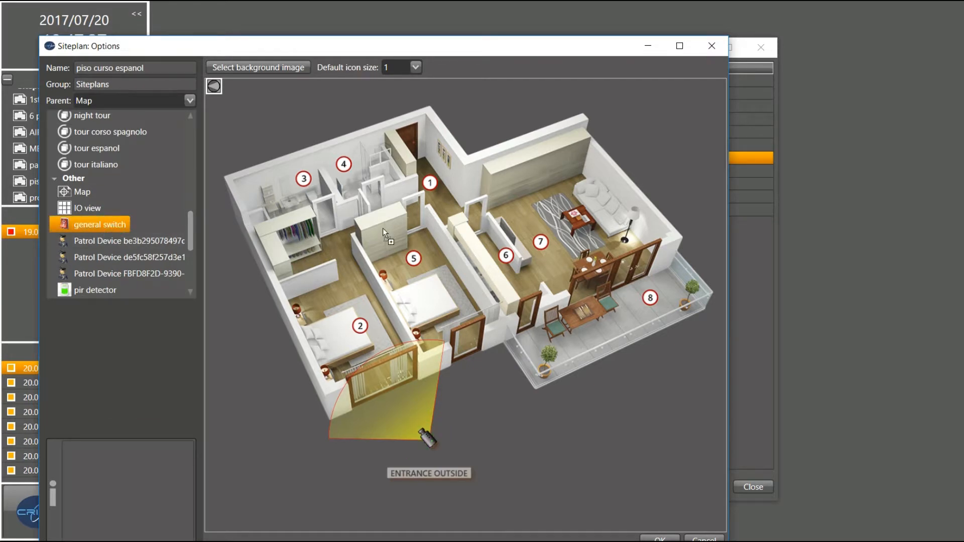
drag(432, 147, 432, 146)
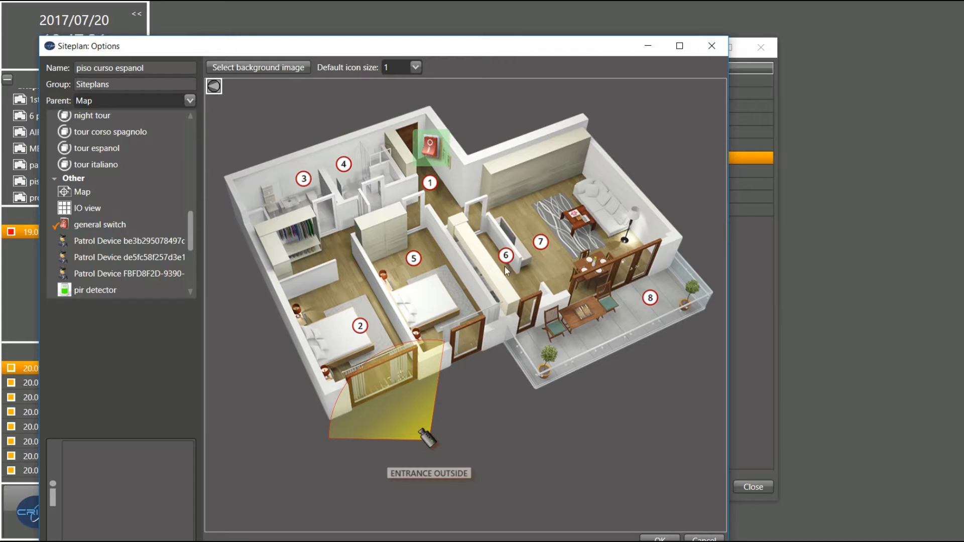
click(657, 539)
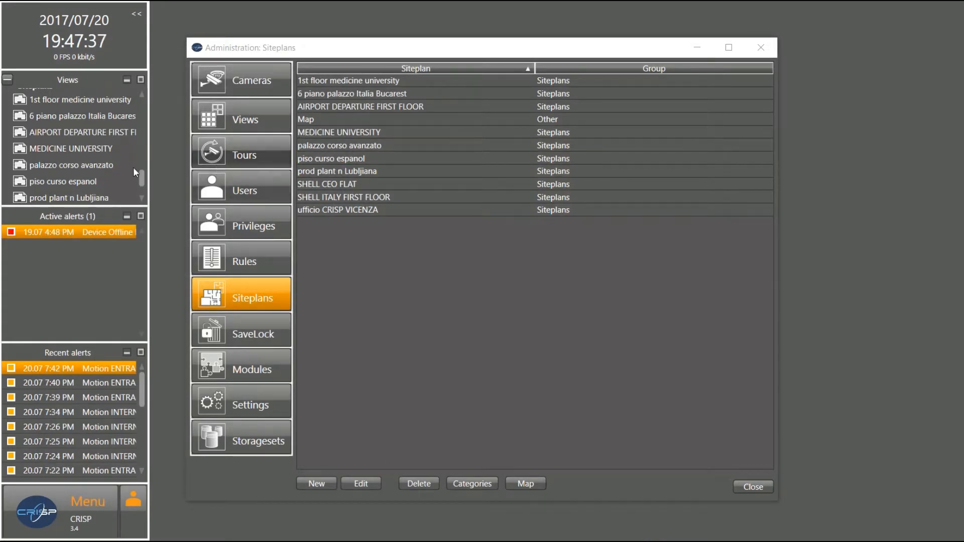
click(143, 181)
click(144, 181)
mouse_move(144, 181)
mouse_down()
mouse_move(138, 187)
mouse_move(139, 176)
mouse_up()
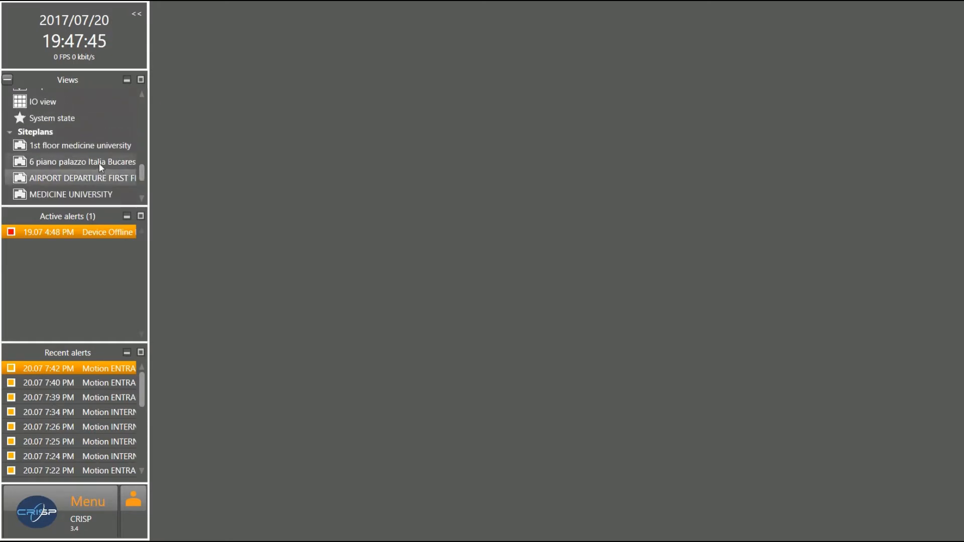
drag(140, 172, 141, 179)
click(88, 173)
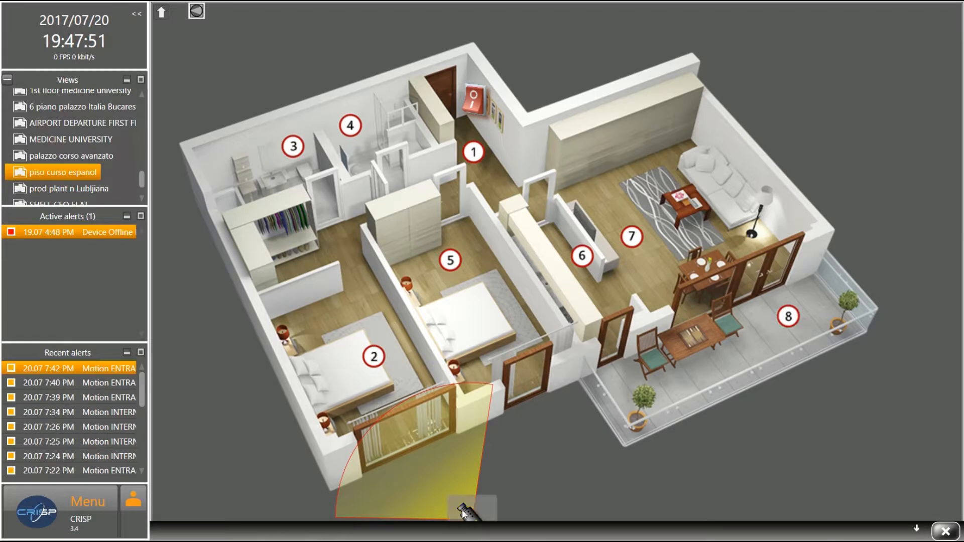
click(466, 512)
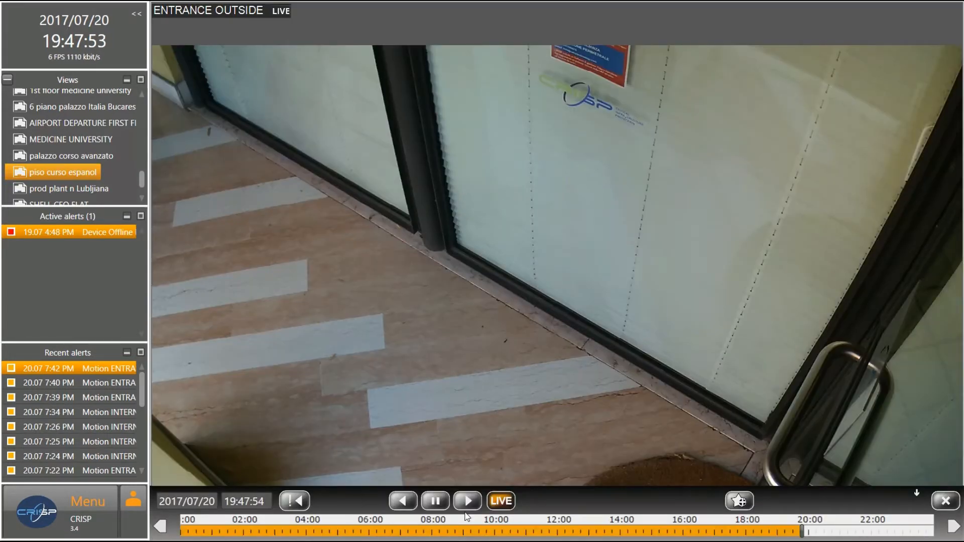
click(945, 502)
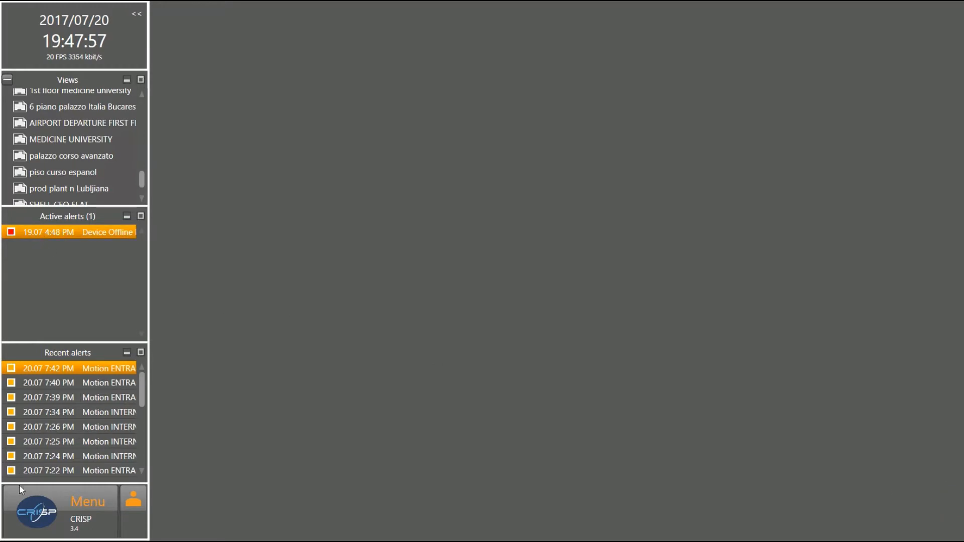
click(44, 512)
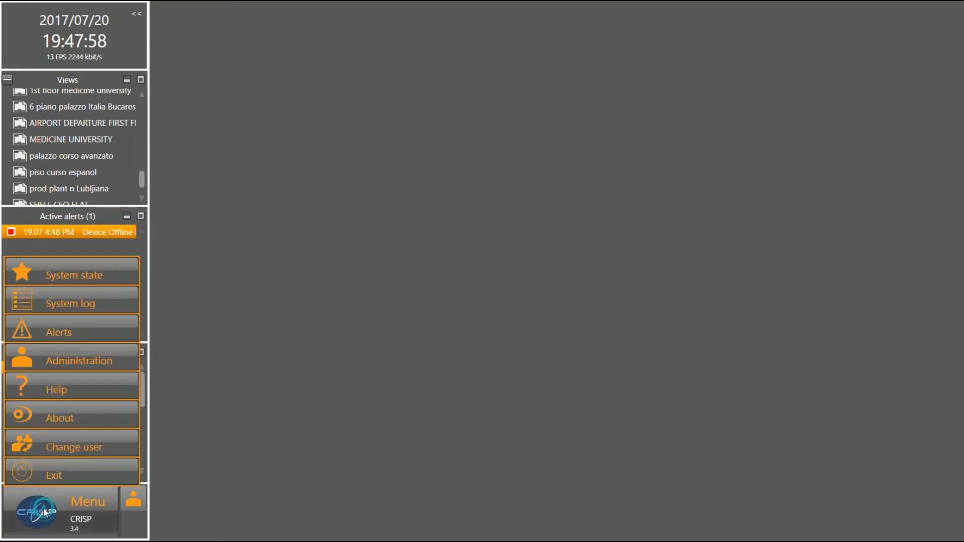
click(68, 363)
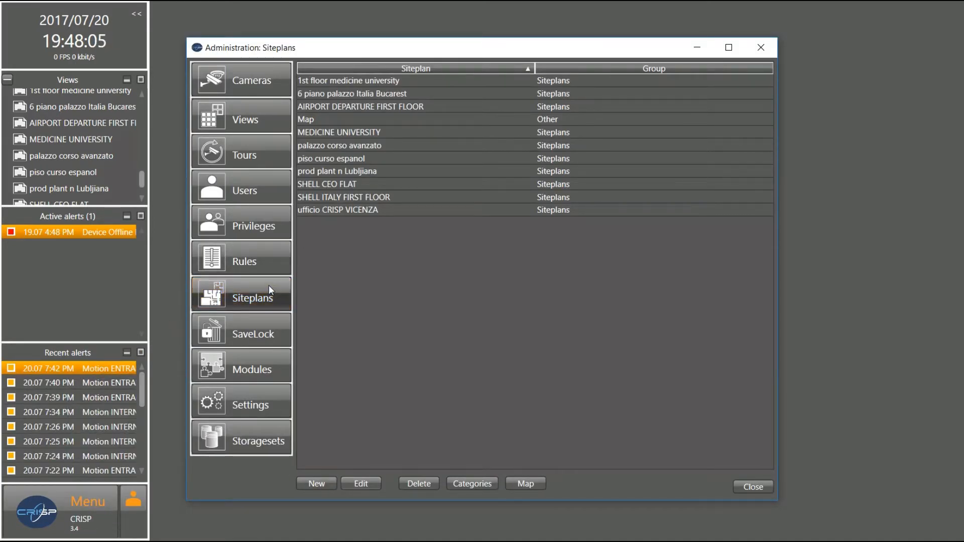
In the curso espanol view, put piso curso espanol into the SHELL CEO FLAT slot and save
click(240, 122)
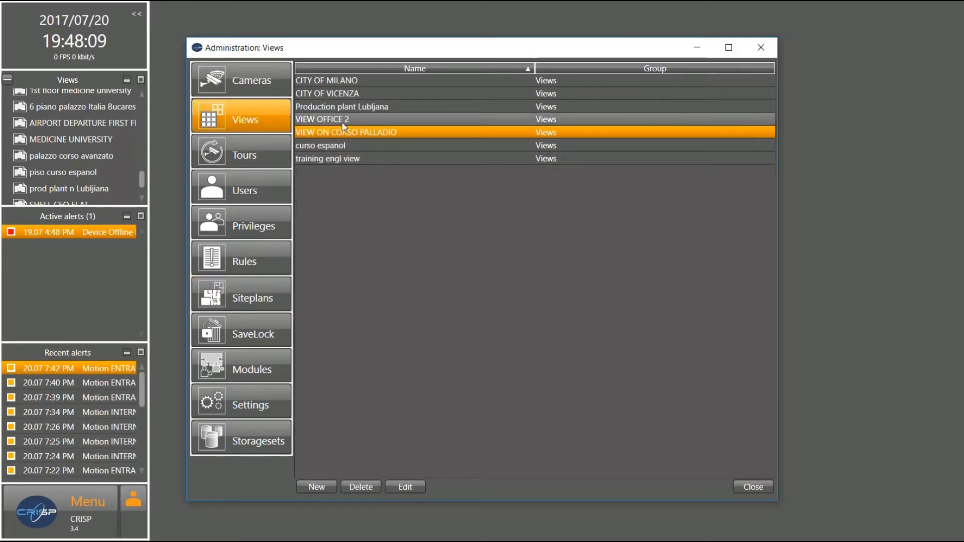
double_click(336, 146)
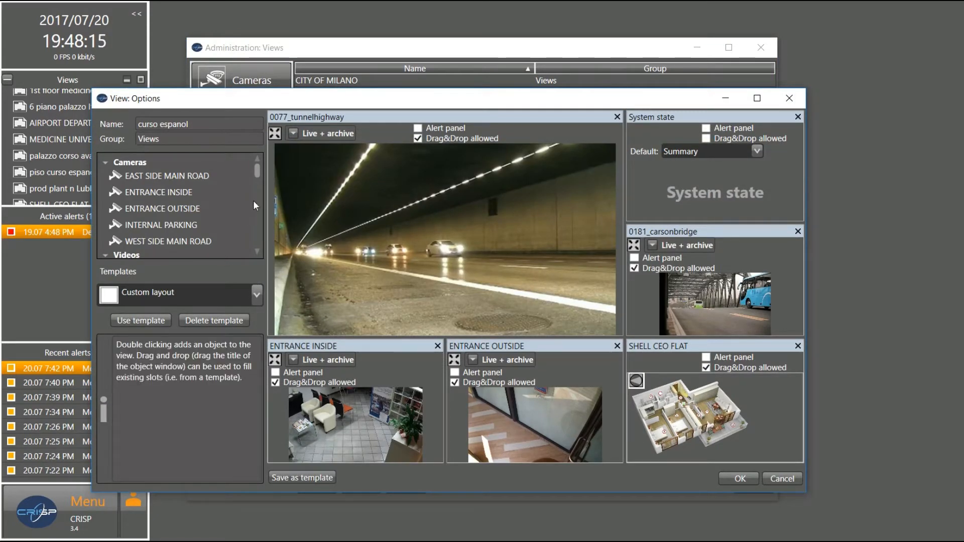
click(253, 172)
drag(255, 176, 261, 231)
drag(151, 219, 666, 408)
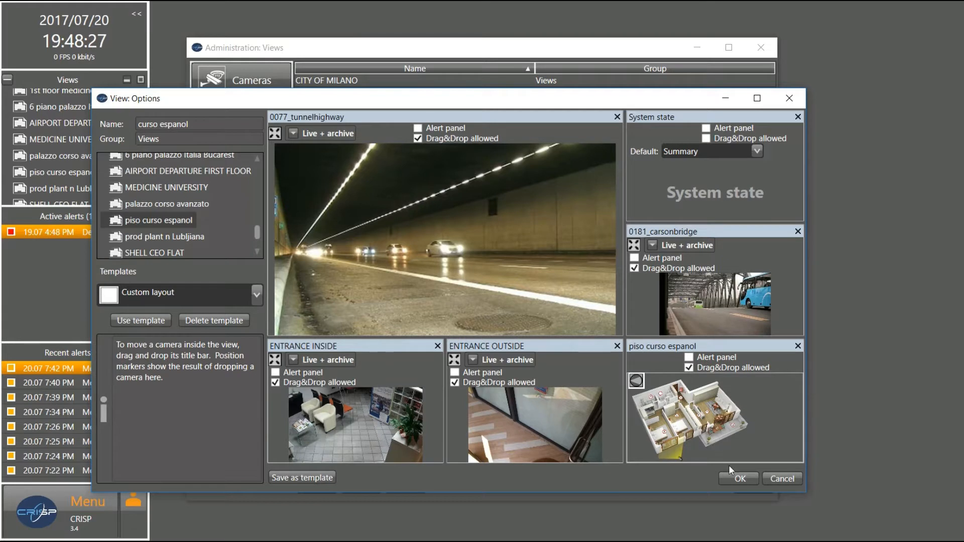
click(733, 478)
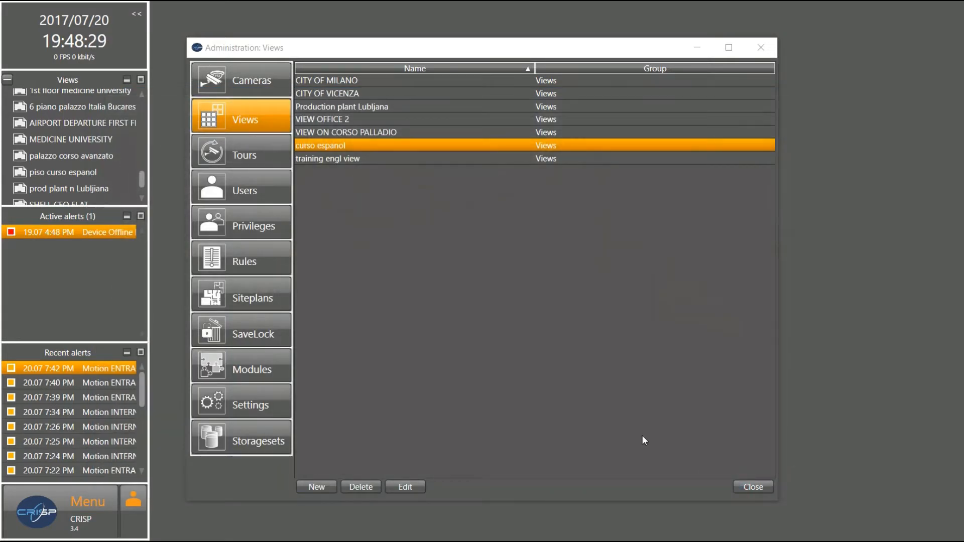
drag(144, 182, 145, 149)
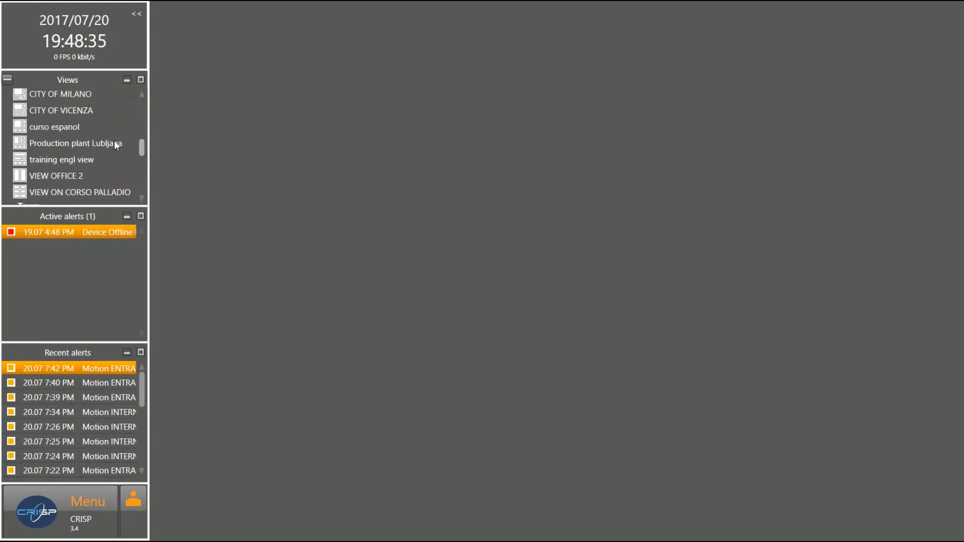
Open curso espanol, view ENTRANCE OUTSIDE full screen, close it, and return to Administration
click(76, 128)
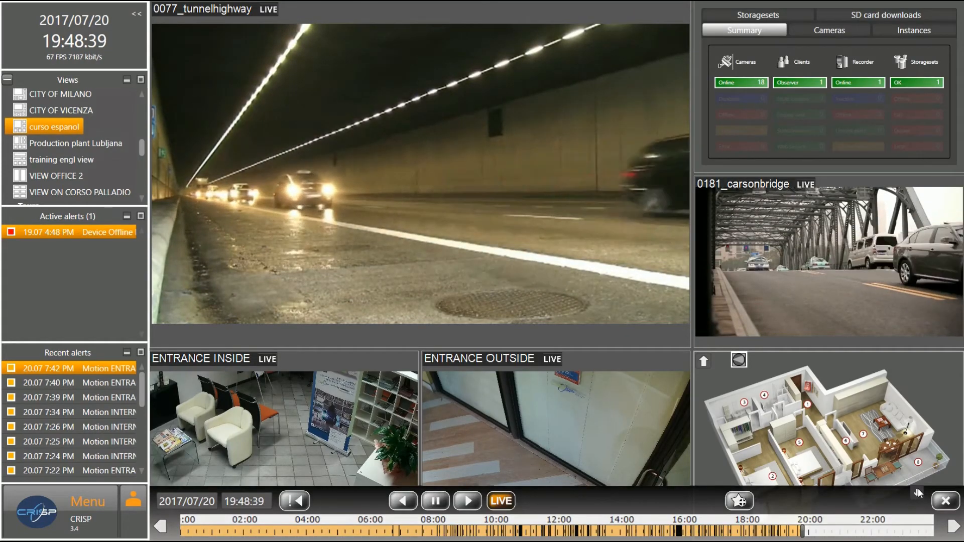
click(917, 493)
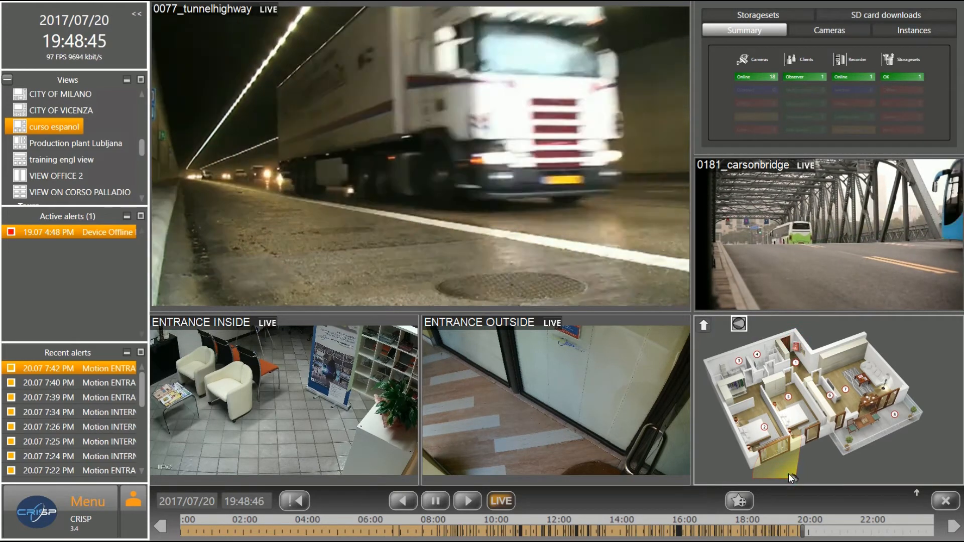
click(797, 476)
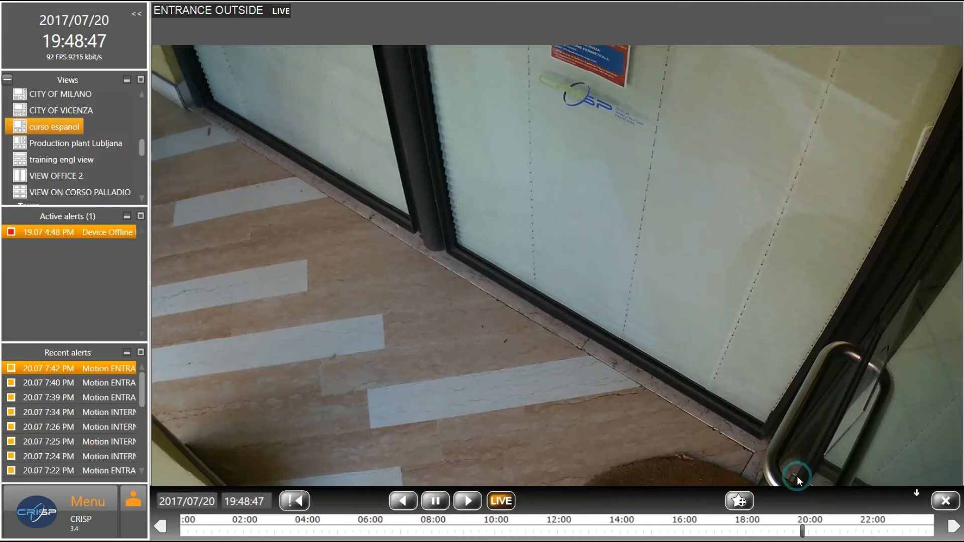
click(946, 500)
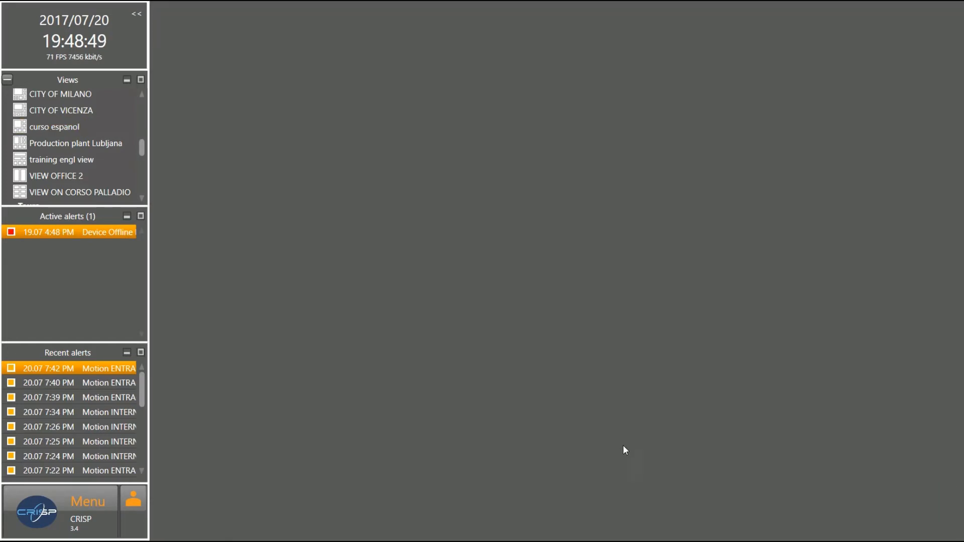
click(52, 515)
click(76, 359)
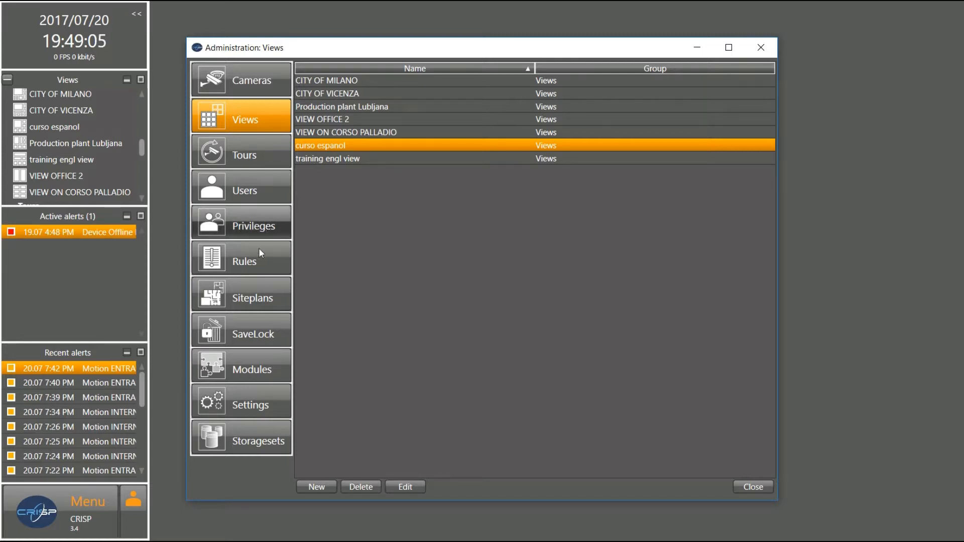
From the SaveLock list, play WEST SIDE MAIN ROAD recordings from early morning, around 10:00, and afternoon
click(244, 335)
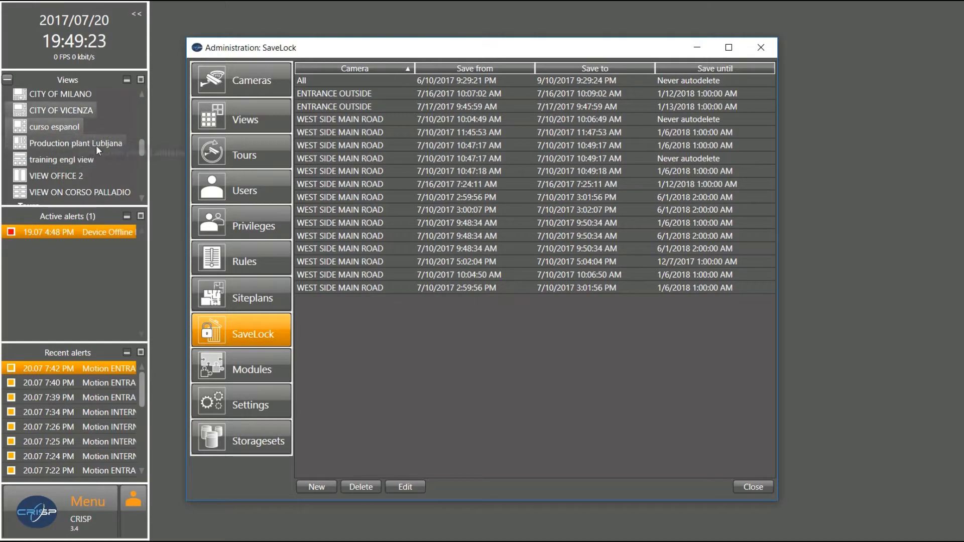
drag(138, 149, 142, 117)
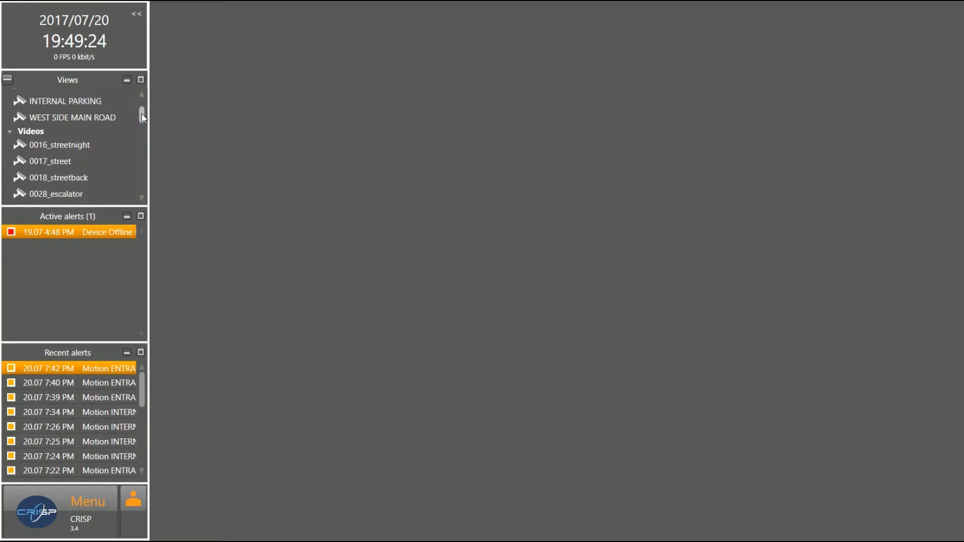
double_click(82, 115)
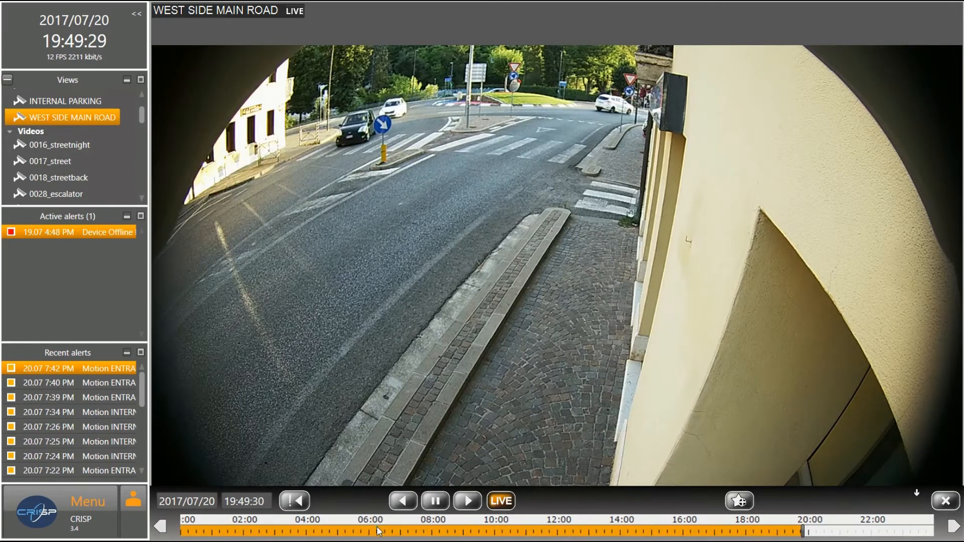
click(379, 531)
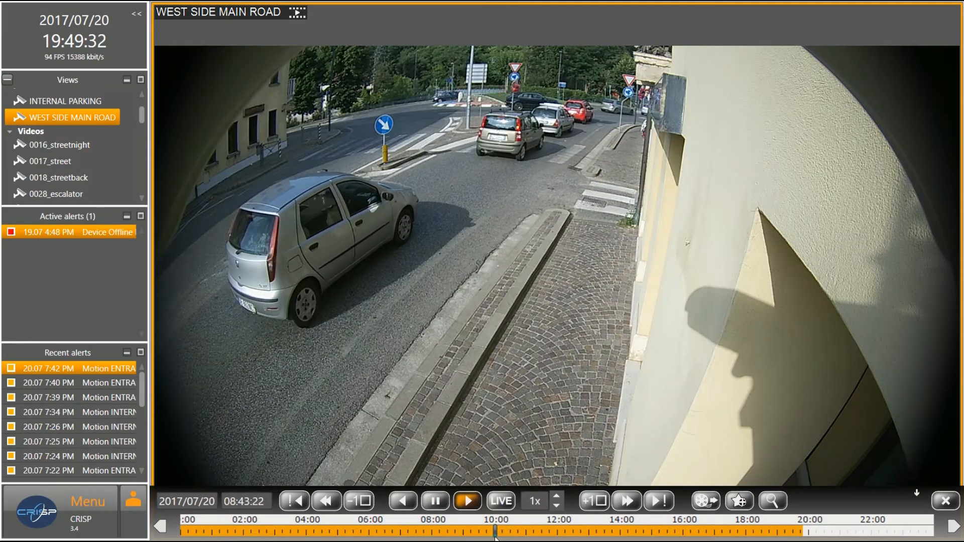
click(495, 531)
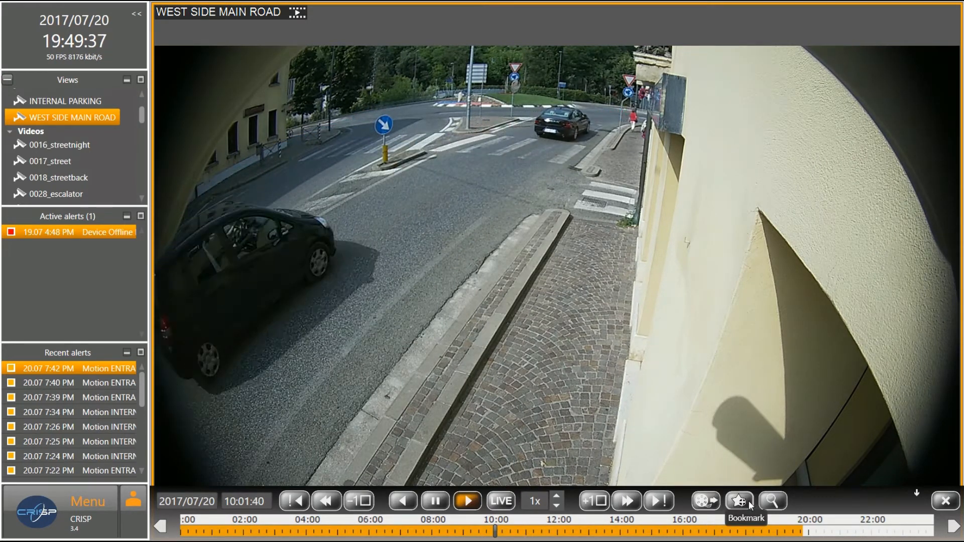
click(695, 532)
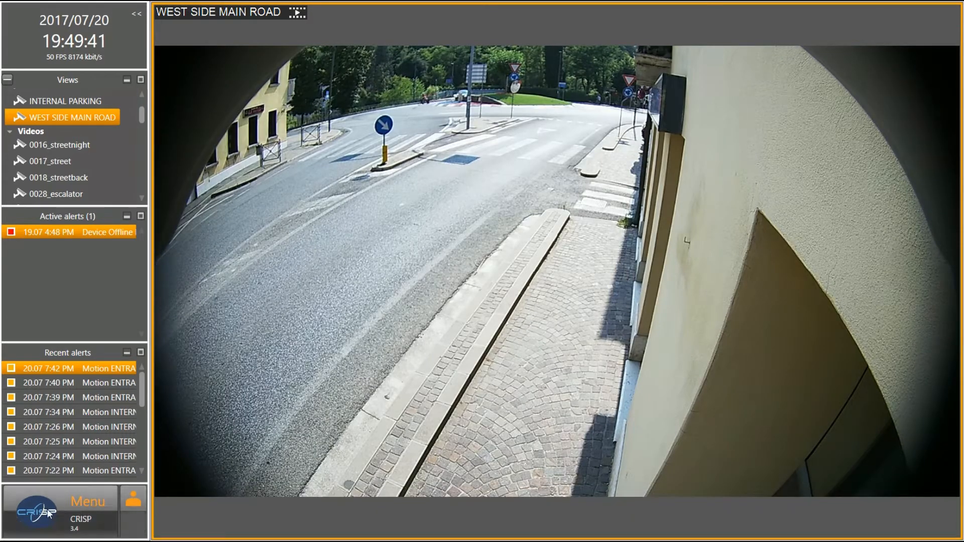
Reopen Administration maximized and go to the Modules settings
click(47, 509)
click(64, 357)
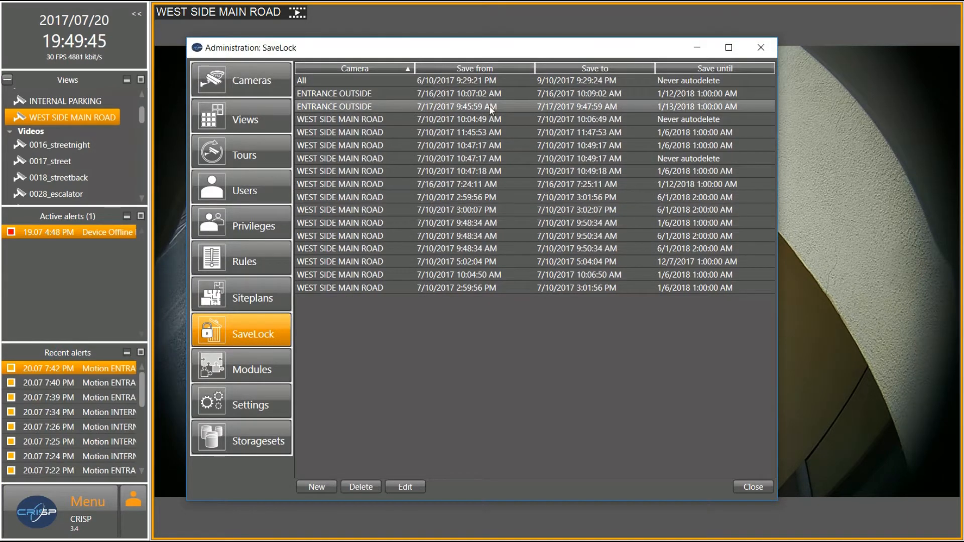
click(728, 47)
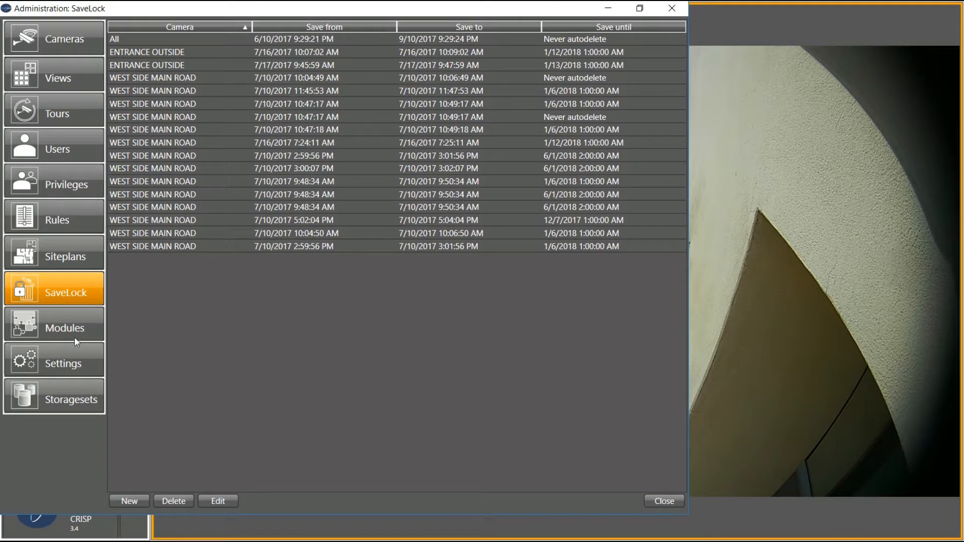
click(62, 330)
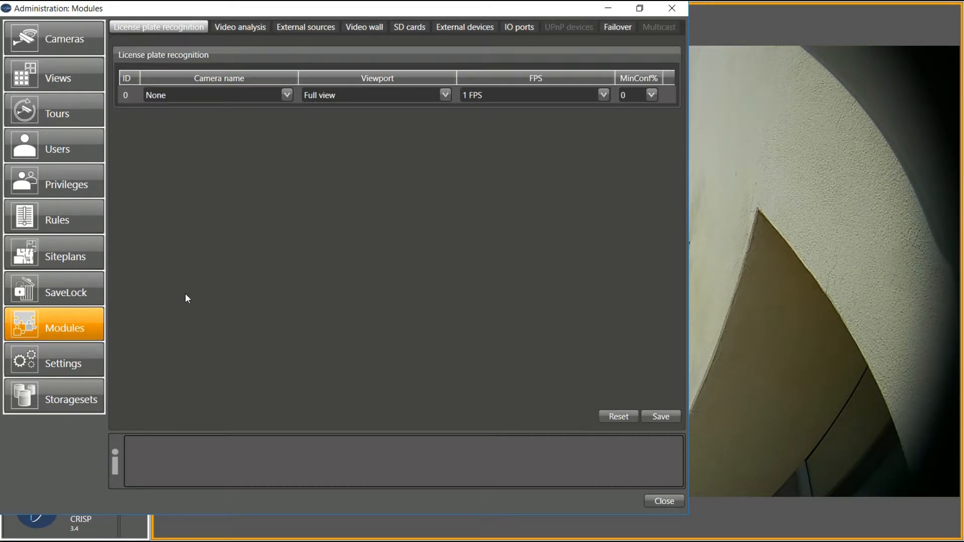
Check the plate recognition Camera name and FPS choices, keeping 1 FPS, then view Video analysis
click(285, 94)
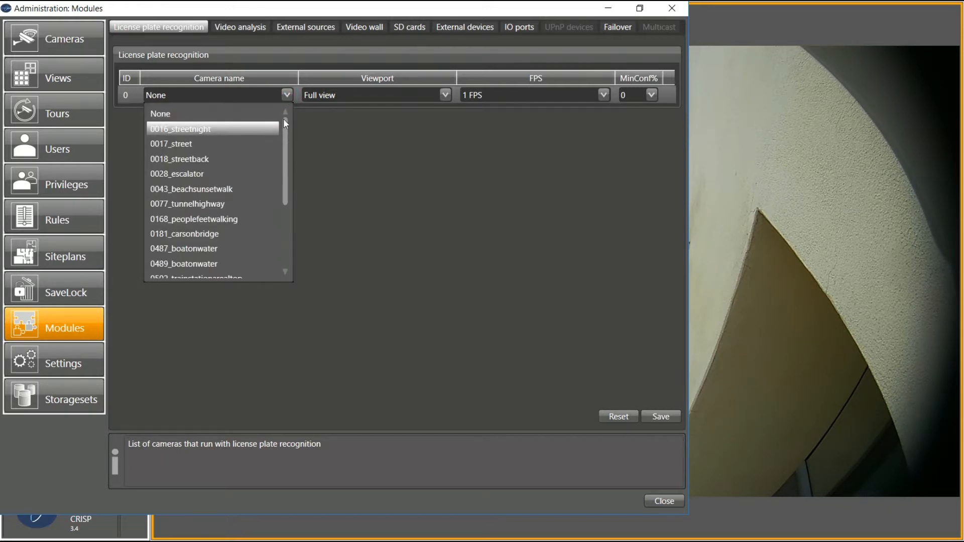
click(413, 94)
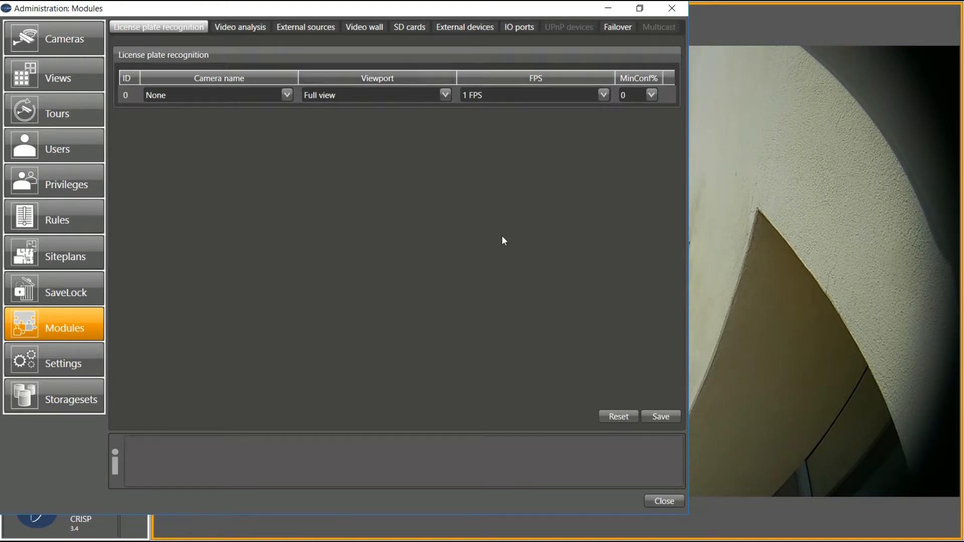
click(603, 95)
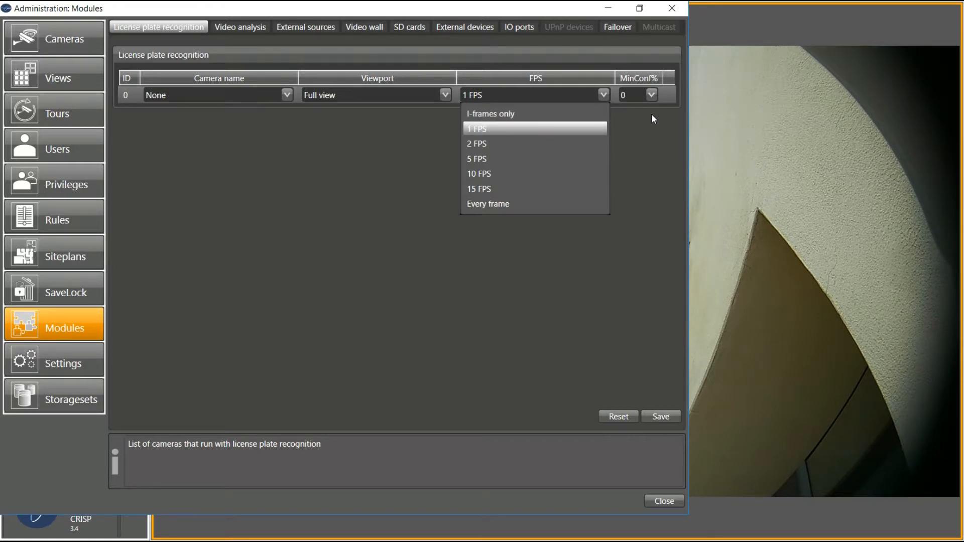
click(300, 141)
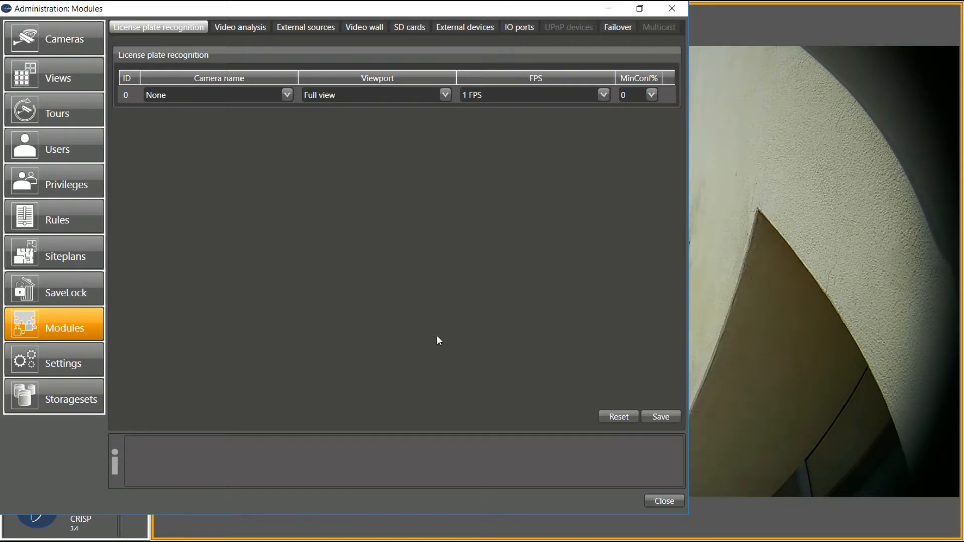
click(221, 27)
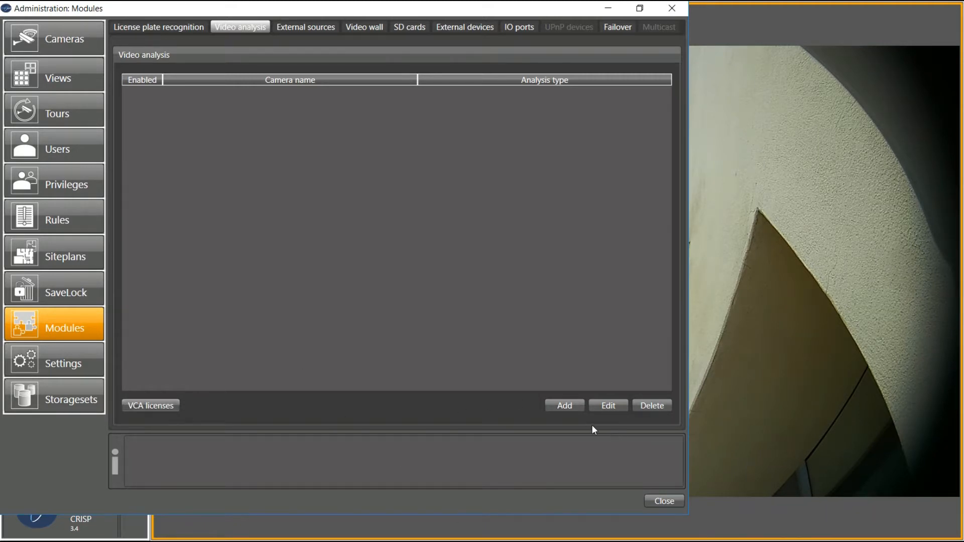
Preview the Analysis type choices for a new video analysis, cancel it, and view External sources
click(574, 407)
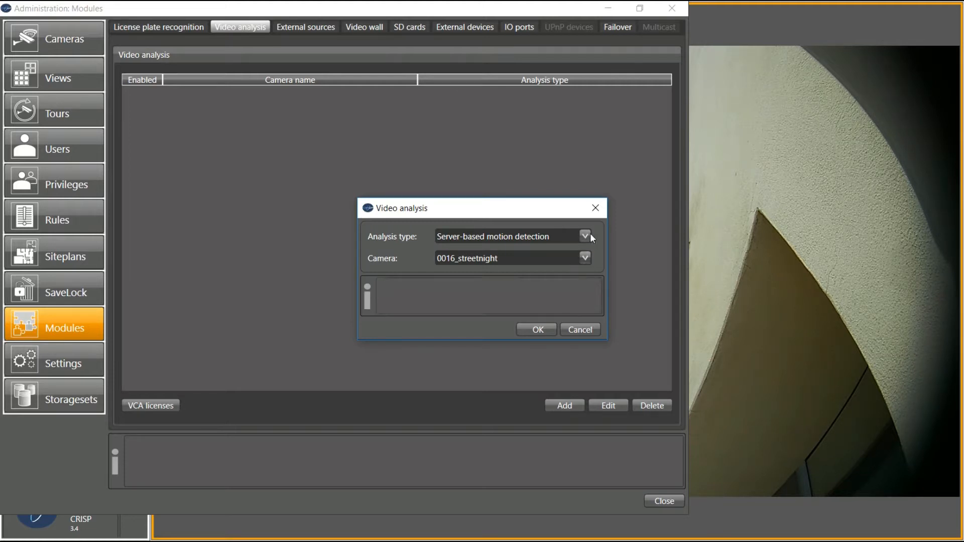
click(584, 238)
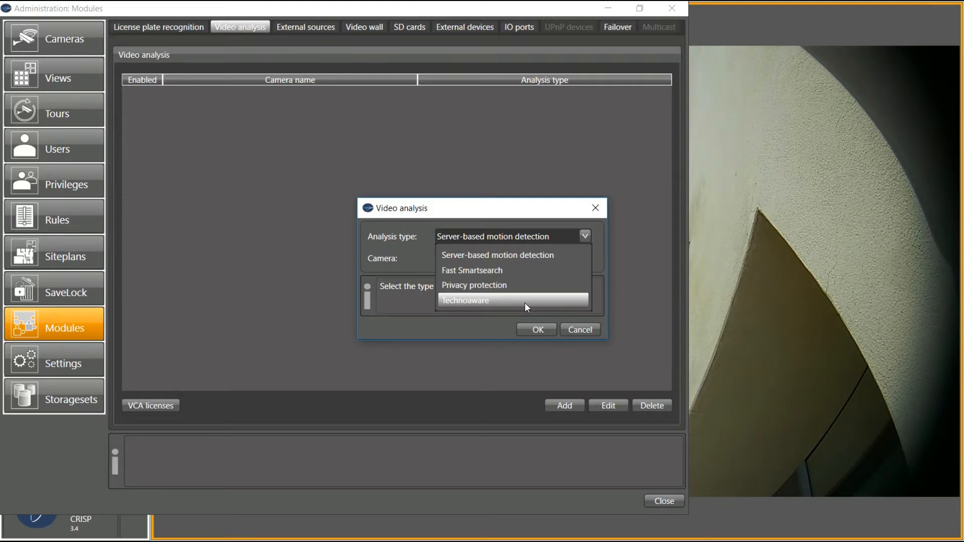
click(588, 331)
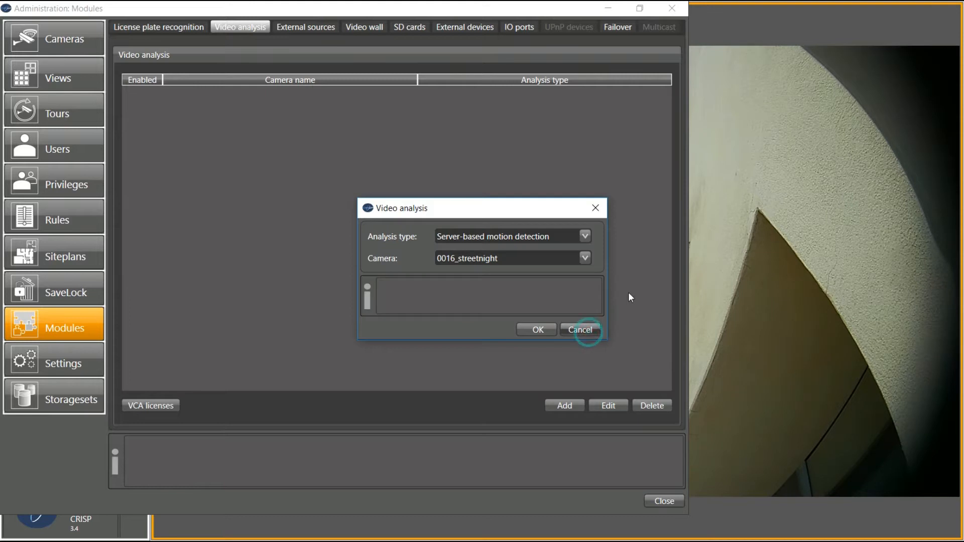
click(582, 332)
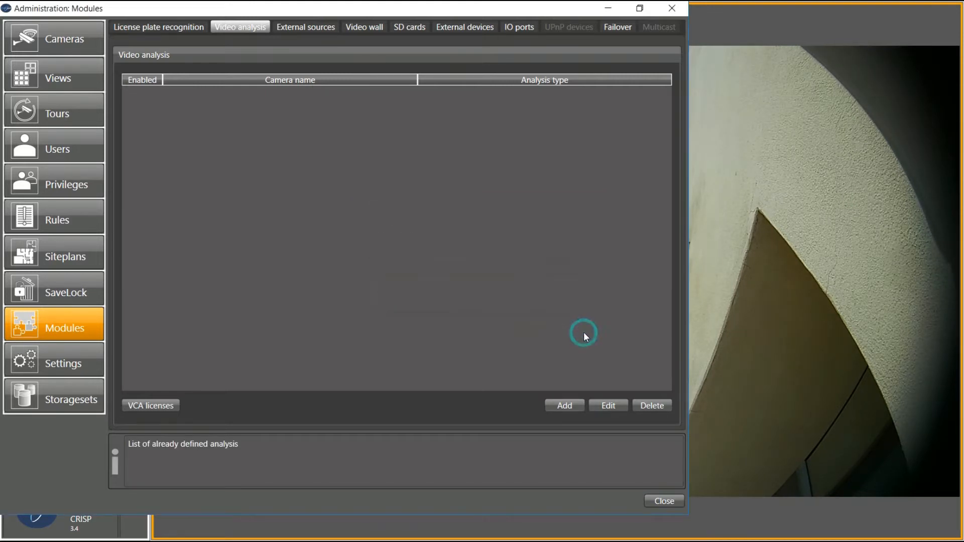
click(305, 33)
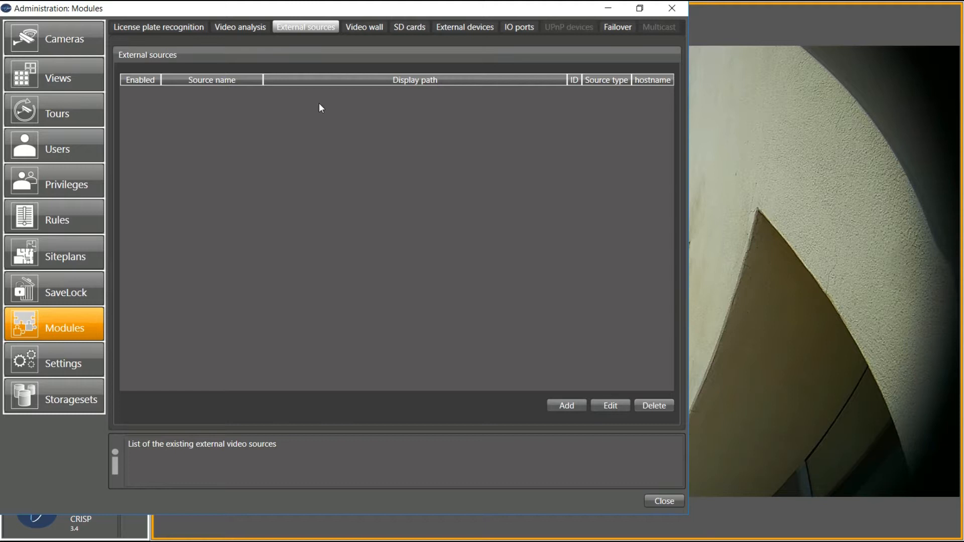
click(571, 406)
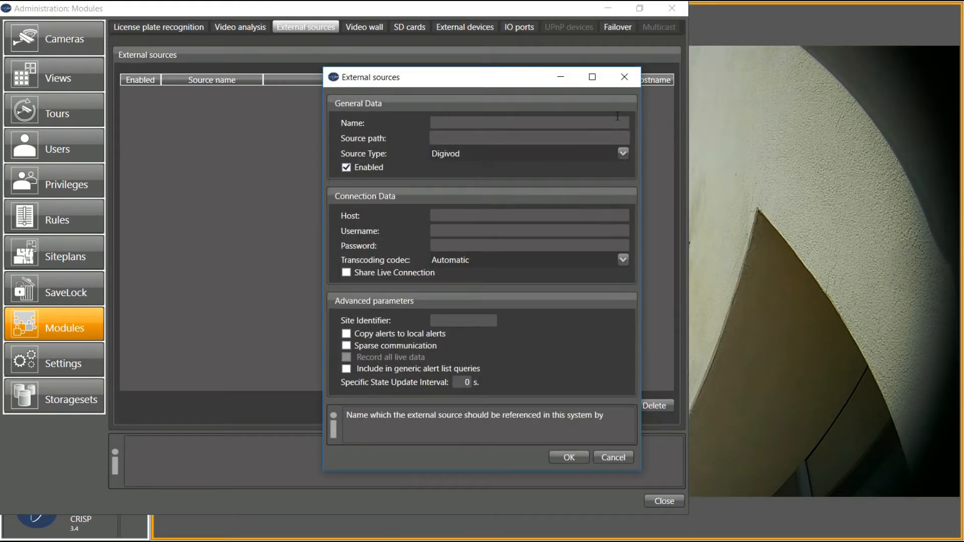
click(628, 79)
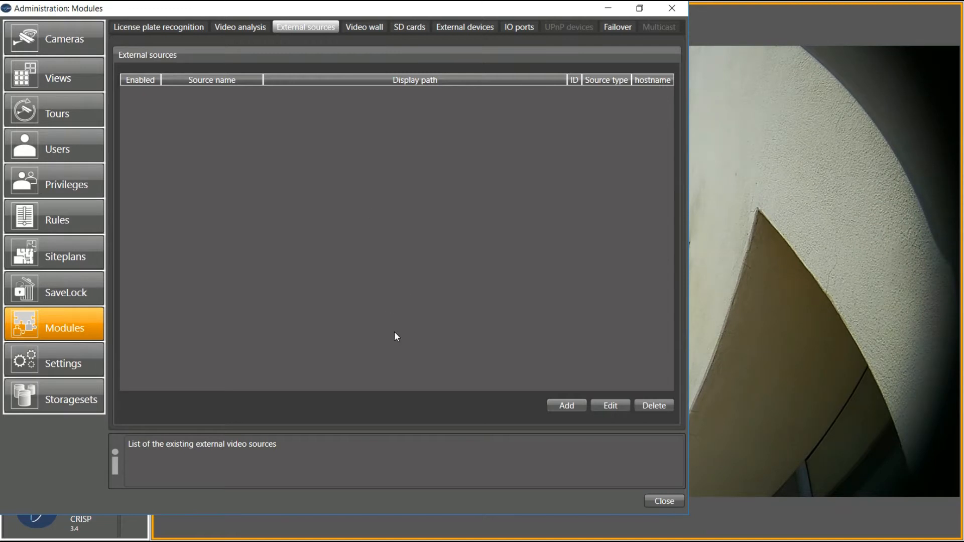
Glance at the Video wall and cameras lists, close Administration, and show ENTRANCE INSIDE in the main view
mouse_move(916, 493)
click(363, 25)
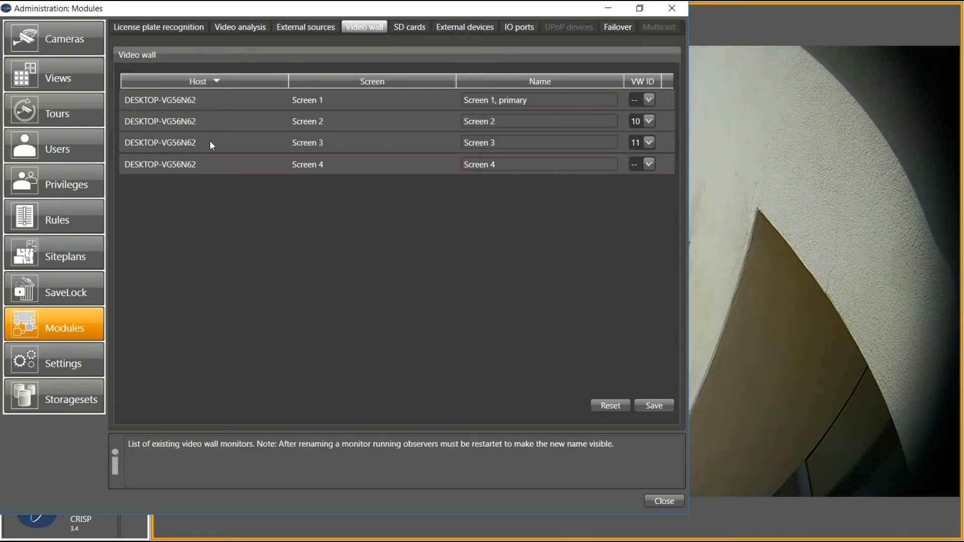
click(70, 38)
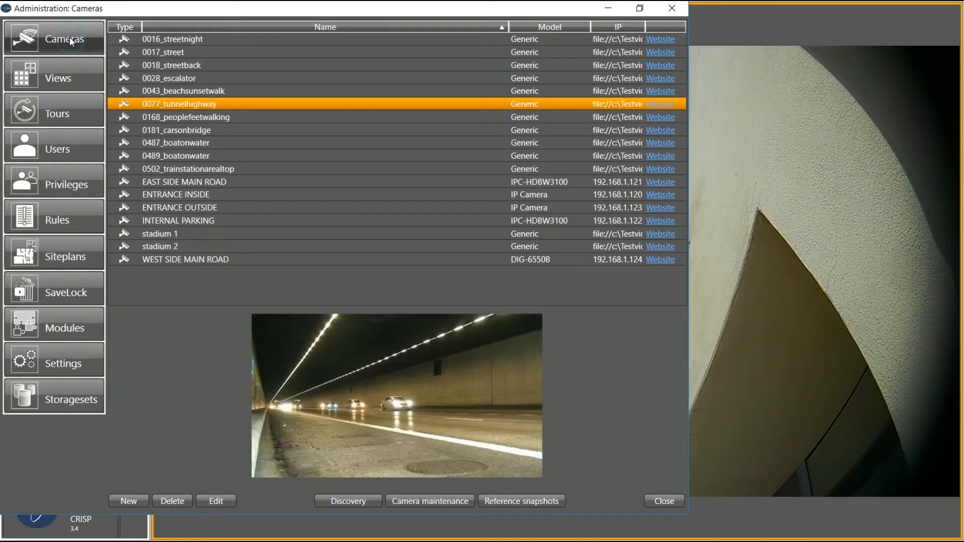
click(673, 9)
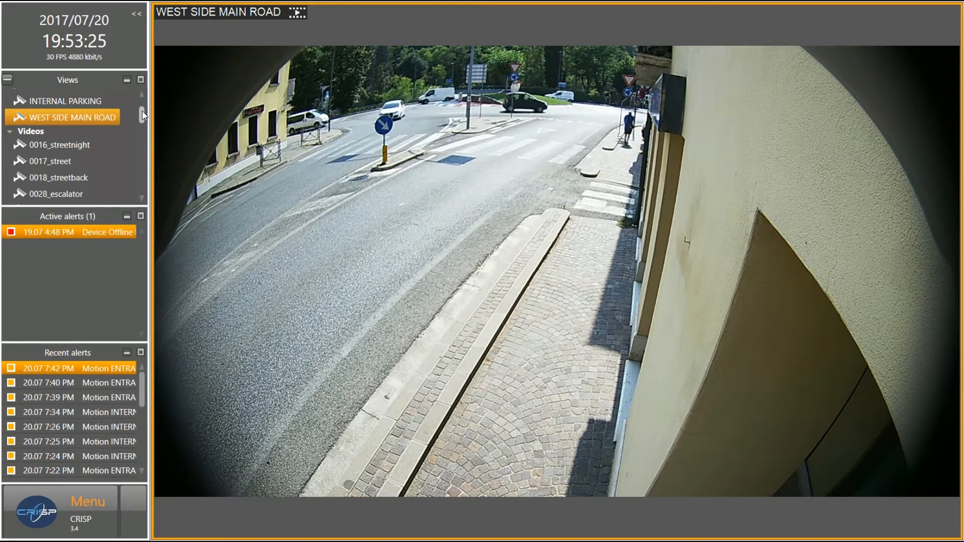
drag(143, 114, 140, 101)
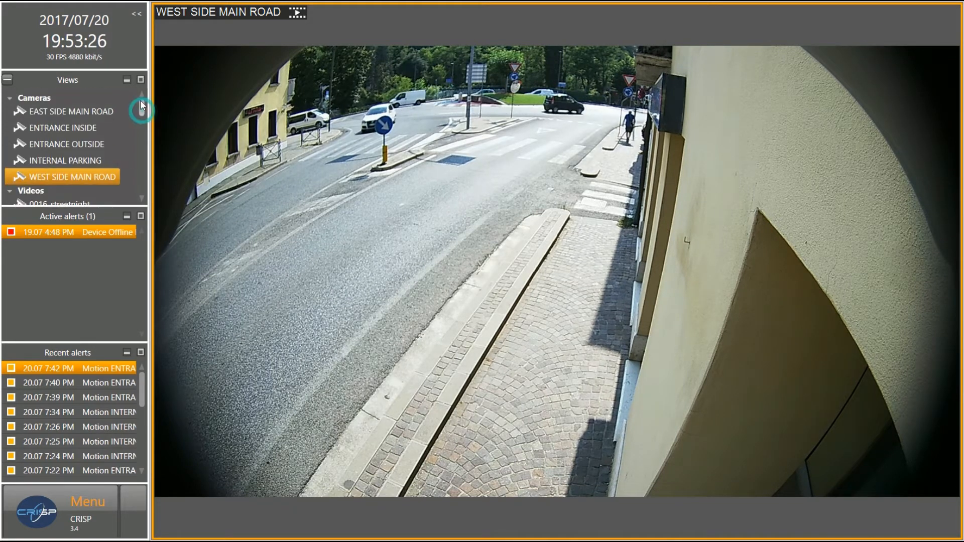
double_click(99, 130)
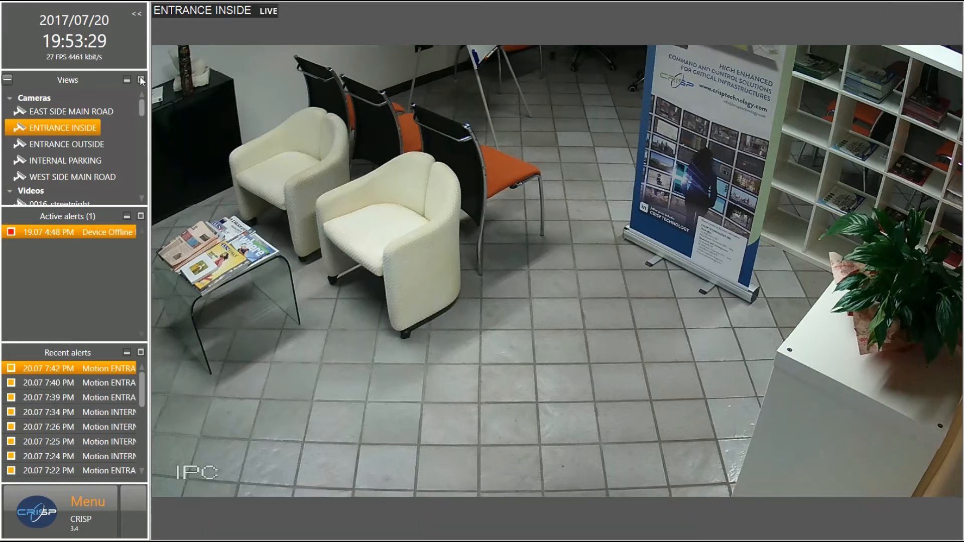
Reopen Administration on Modules > Video wall and shrink the window to reveal the main view
click(49, 513)
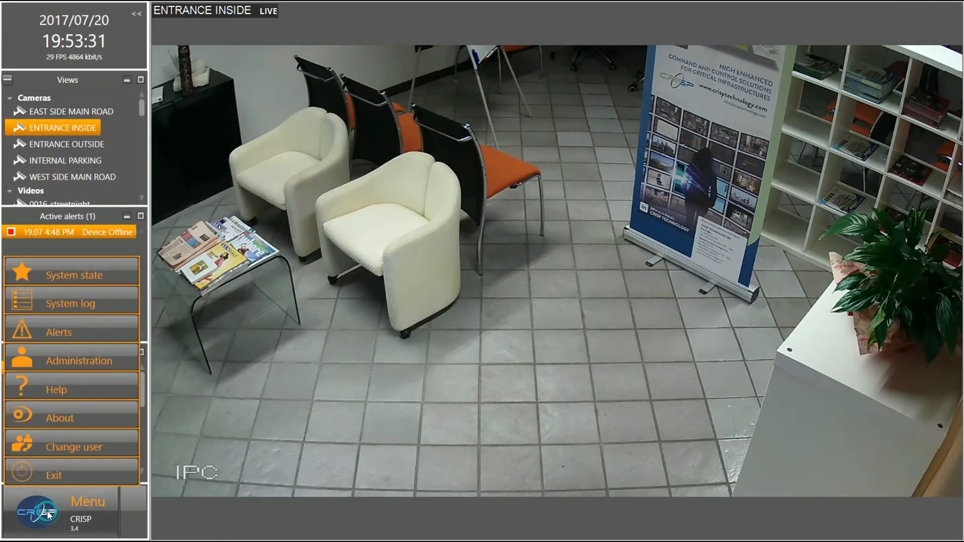
click(65, 362)
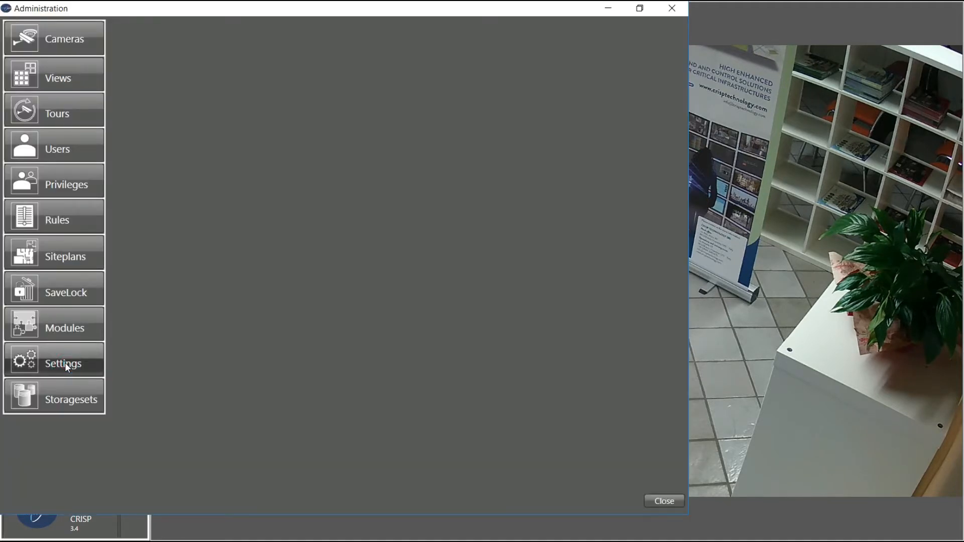
click(63, 330)
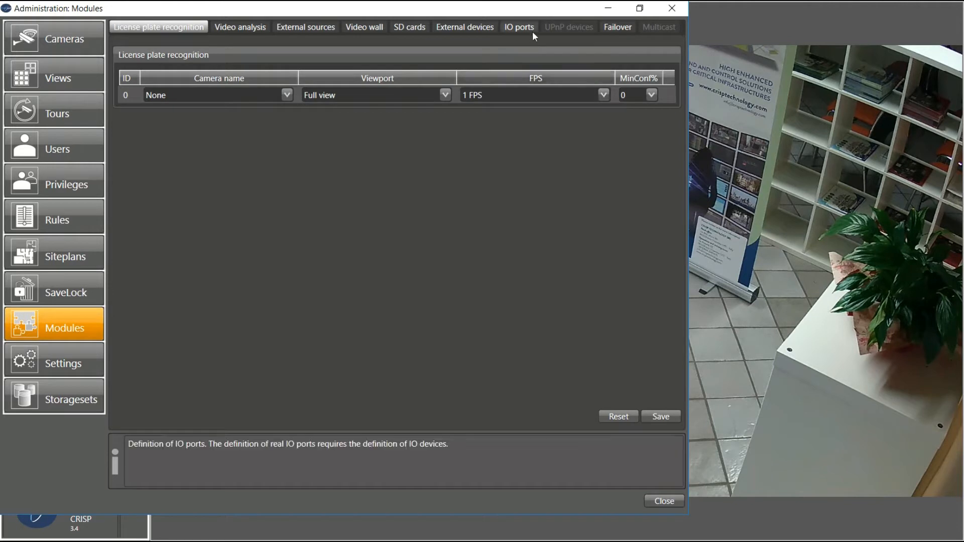
click(369, 27)
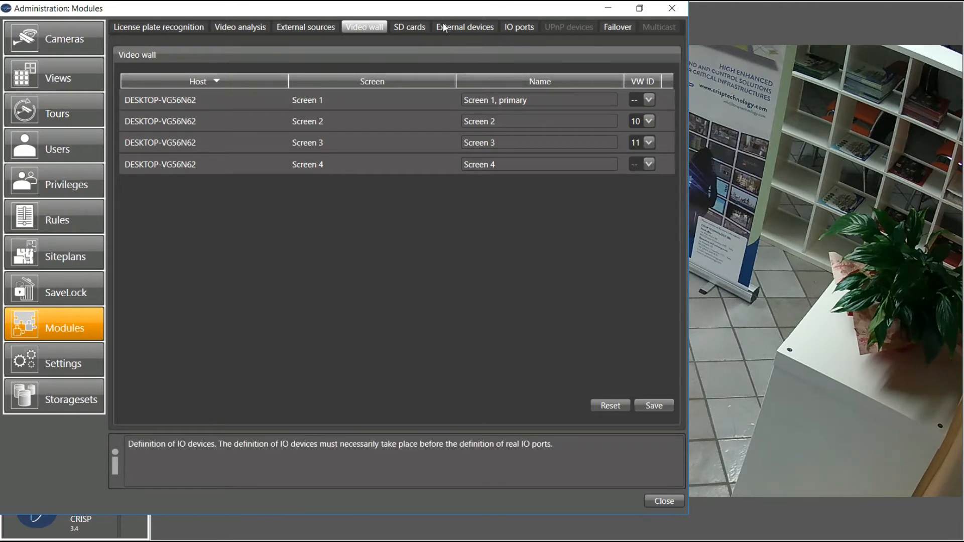
drag(444, 10, 634, 52)
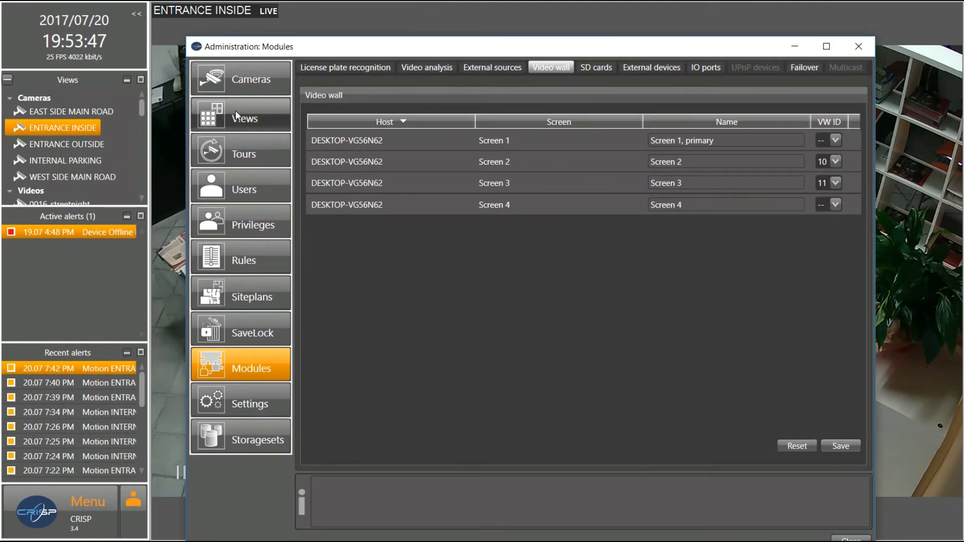
Send the ENTRANCE INSIDE camera to Screen 3 in Local Screens
mouse_move(62, 128)
mouse_down()
mouse_move(103, 151)
mouse_move(106, 167)
mouse_move(176, 170)
mouse_move(176, 186)
mouse_move(176, 178)
mouse_move(257, 189)
mouse_move(168, 173)
mouse_move(106, 133)
mouse_move(60, 126)
mouse_up()
click(56, 127)
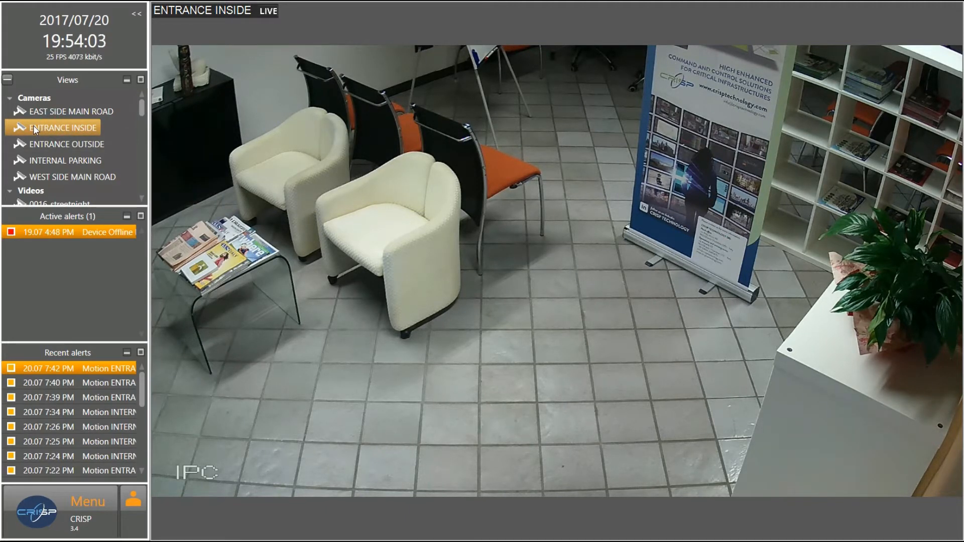
mouse_move(33, 125)
mouse_down()
mouse_move(106, 131)
mouse_move(85, 177)
mouse_move(76, 163)
mouse_move(75, 193)
mouse_move(85, 199)
mouse_move(77, 197)
mouse_move(88, 182)
mouse_move(106, 183)
mouse_move(92, 189)
mouse_move(63, 132)
mouse_move(46, 128)
mouse_up()
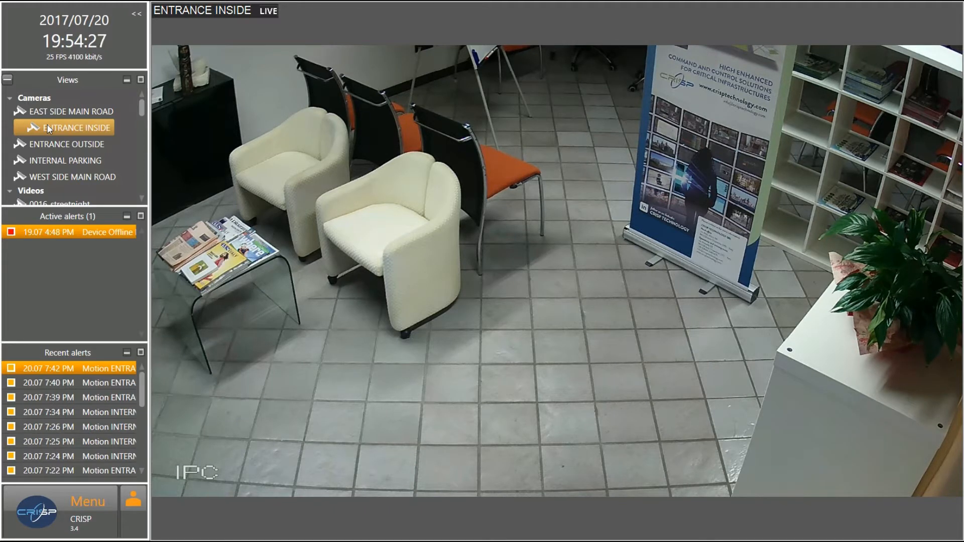
Reopen Administration from the main menu to return to the Video wall list
mouse_move(184, 527)
click(80, 505)
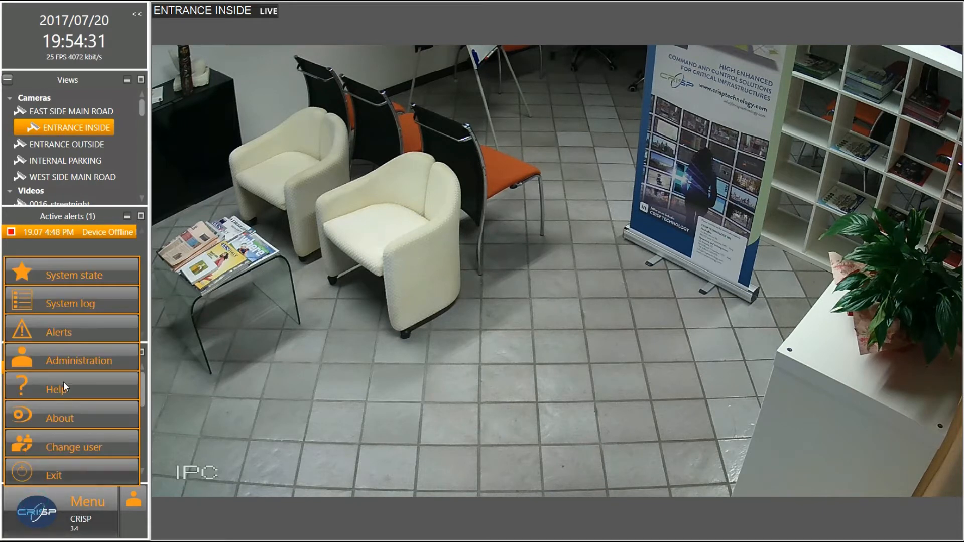
click(64, 366)
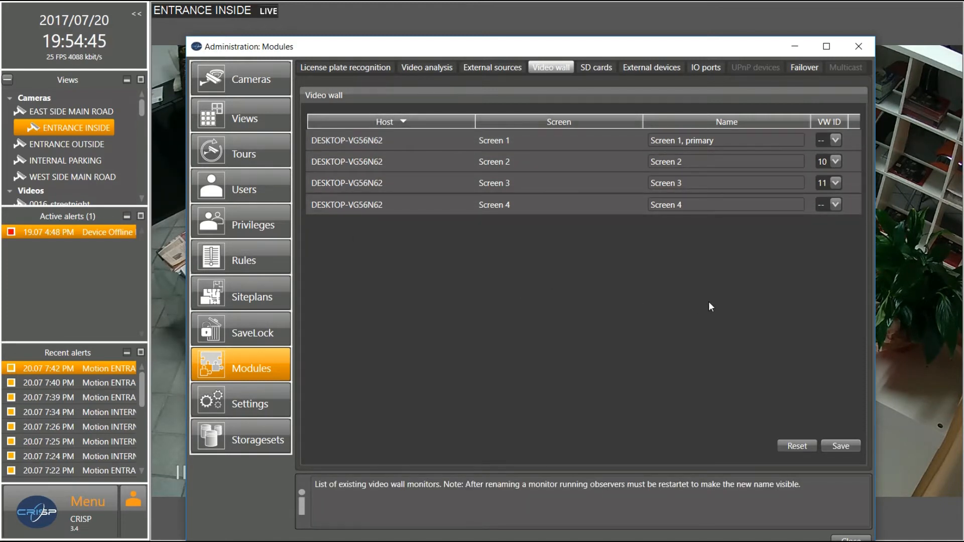
Assign Screens 1–4 video wall IDs 10, 11, 12 and 13, save, then view the SD cards page
click(835, 140)
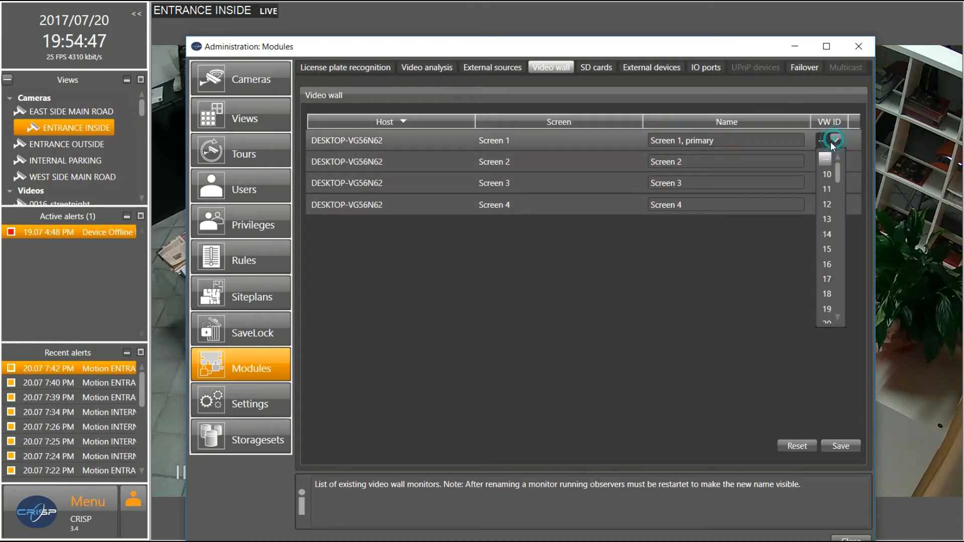
click(828, 174)
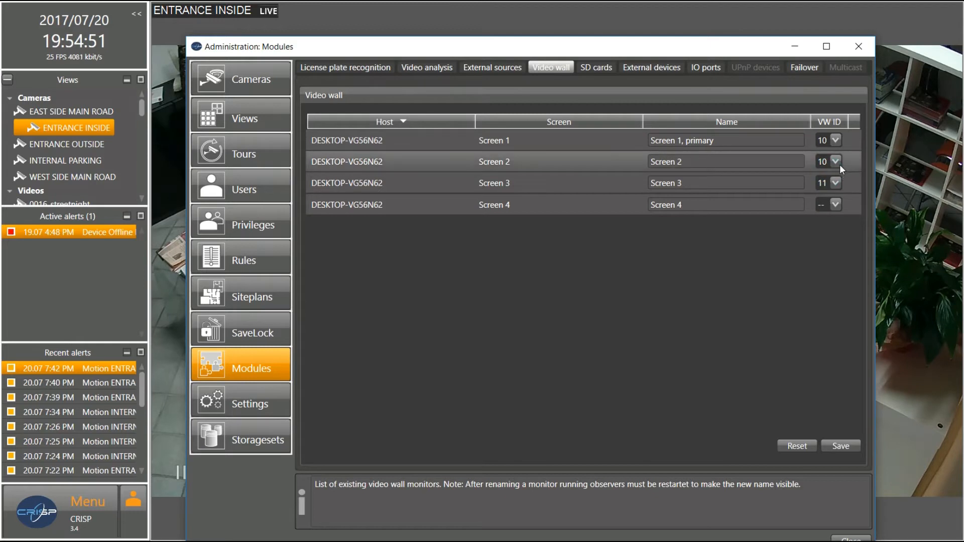
click(836, 162)
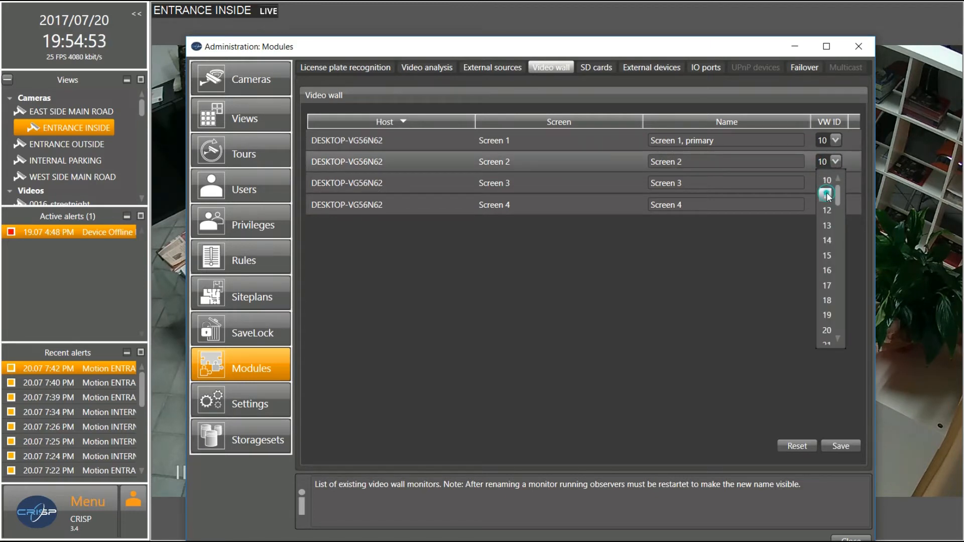
click(827, 195)
click(836, 182)
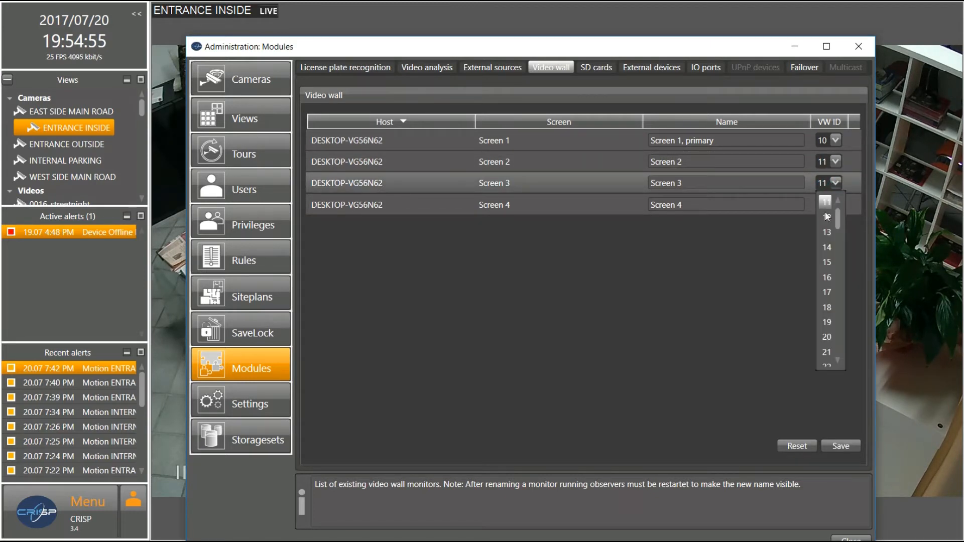
click(827, 217)
click(836, 204)
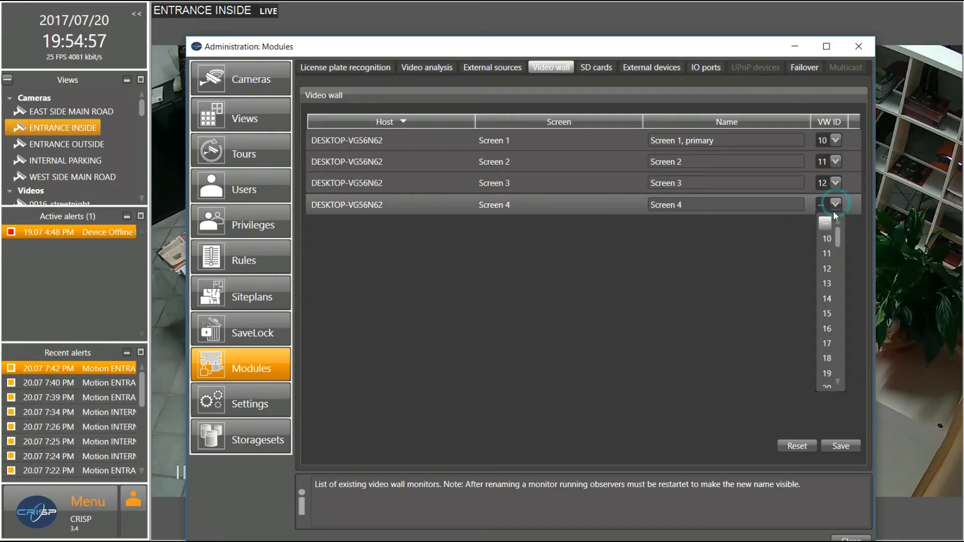
click(827, 284)
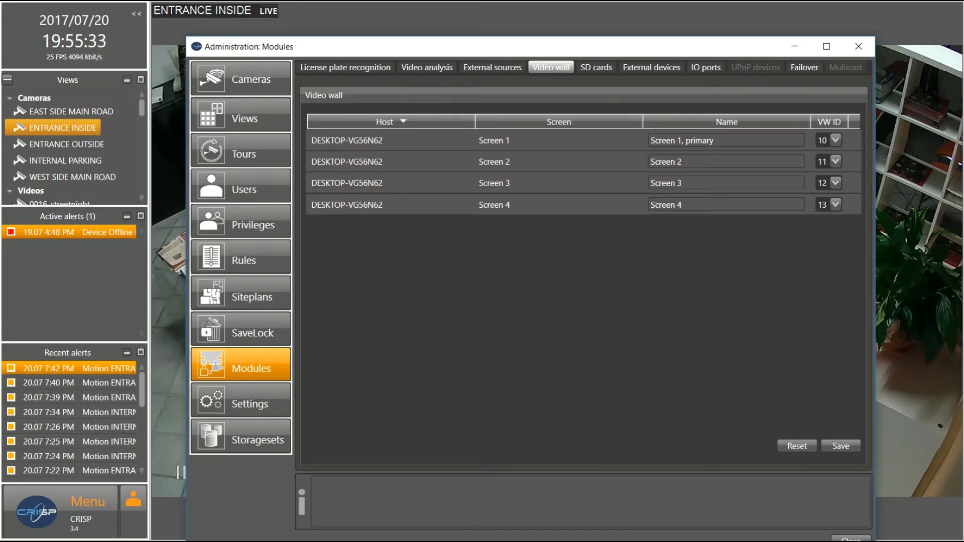
click(853, 436)
click(600, 67)
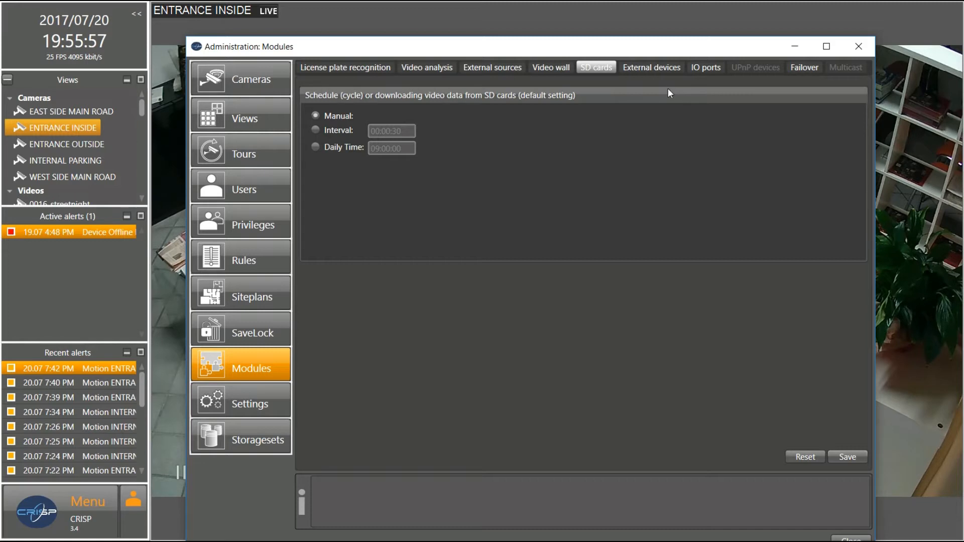
Check the empty external devices list and the Add form's device types, close it unsaved, then view IO ports
click(666, 67)
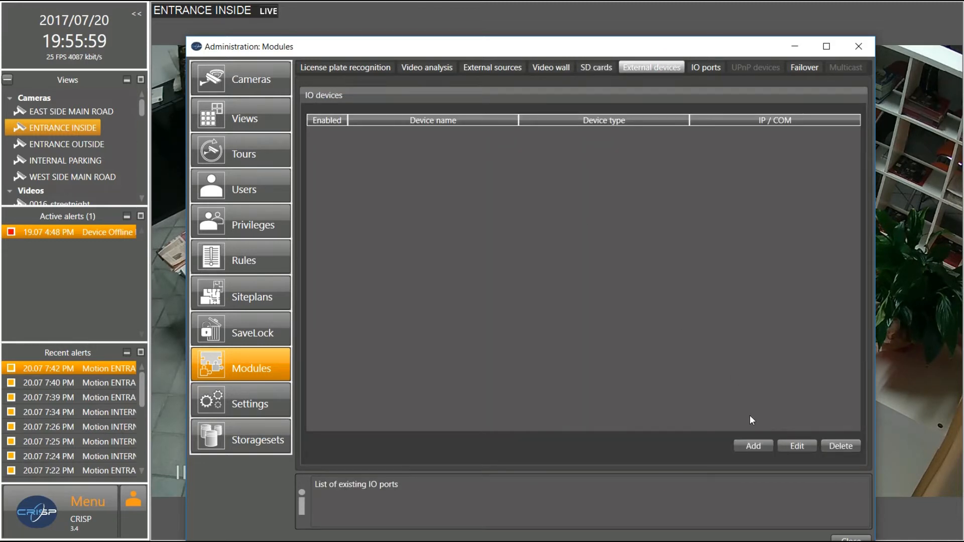
click(752, 447)
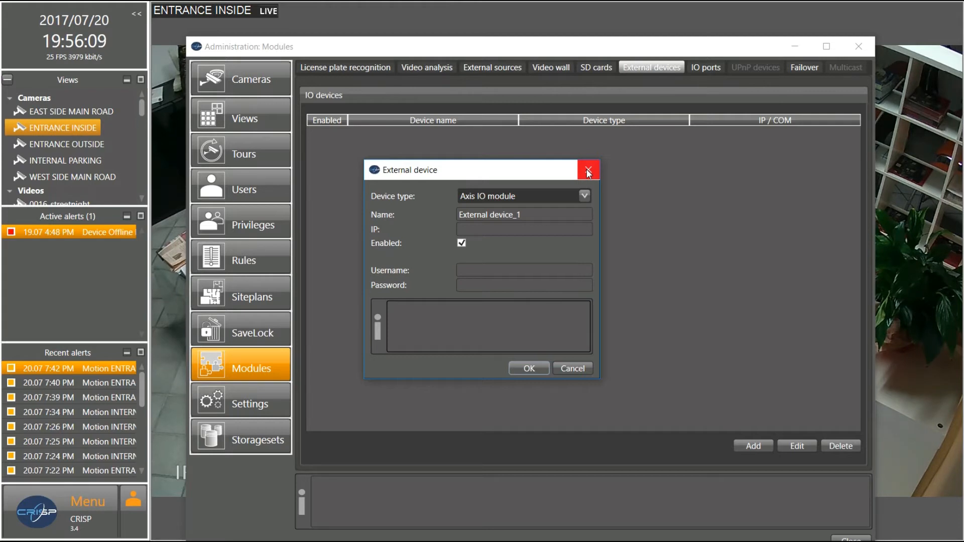
click(585, 194)
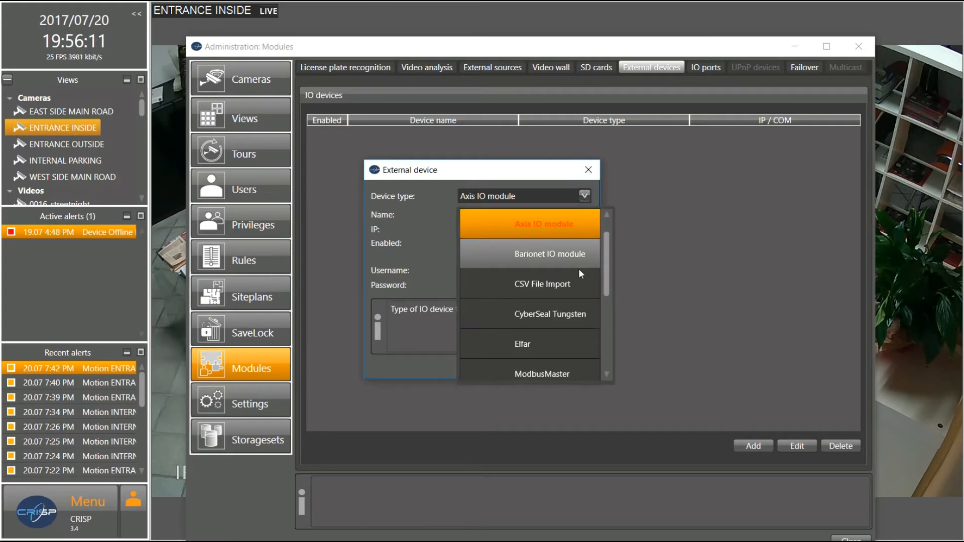
click(588, 171)
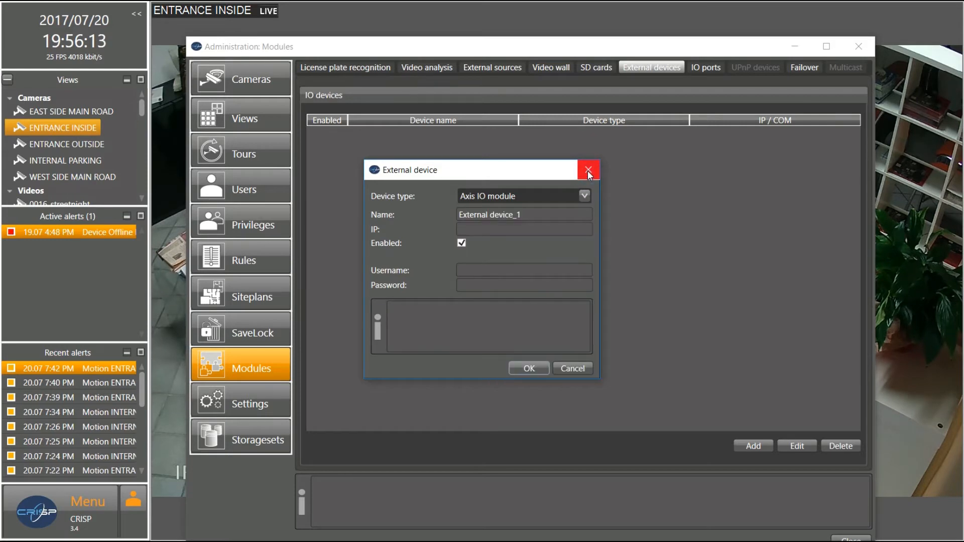
click(589, 171)
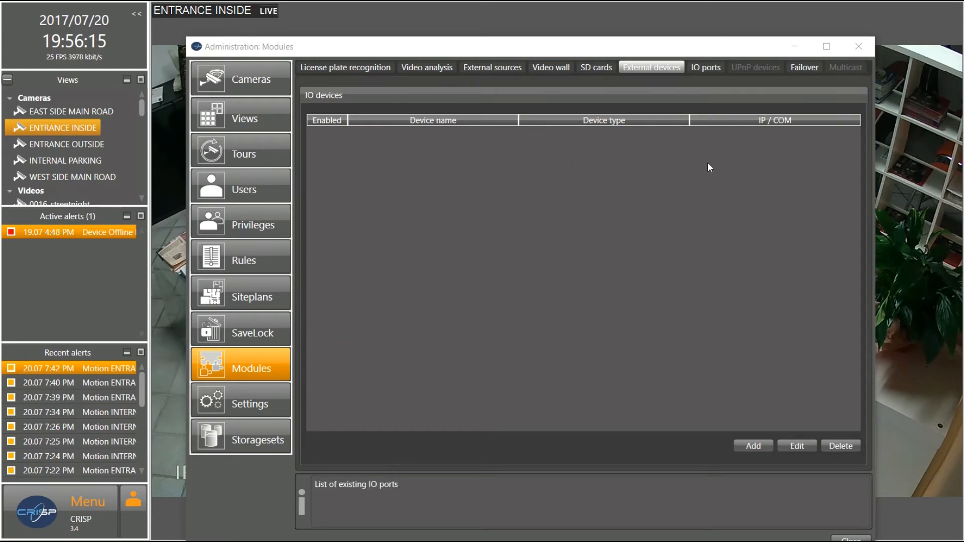
click(697, 70)
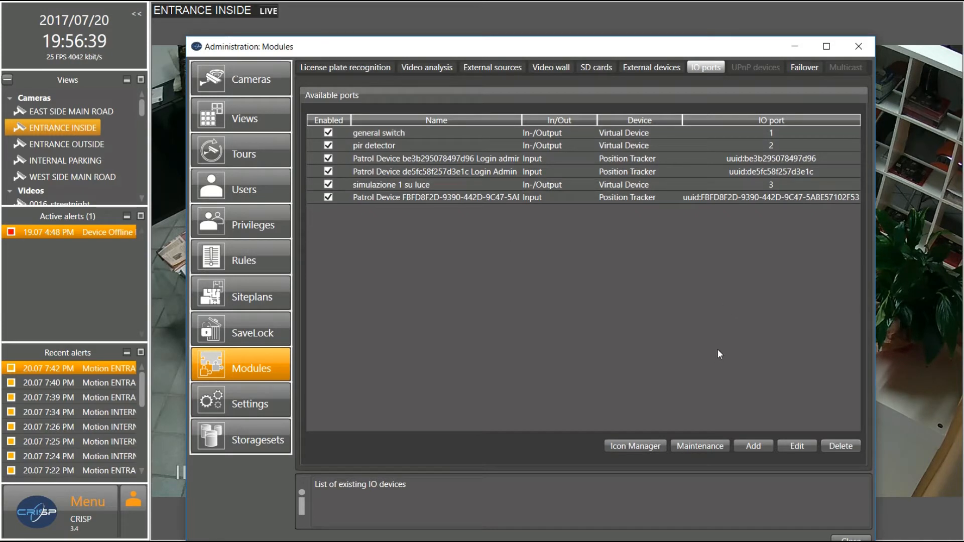
Switch to the Failover settings for primary server DESKTOP-VG56N62
click(805, 67)
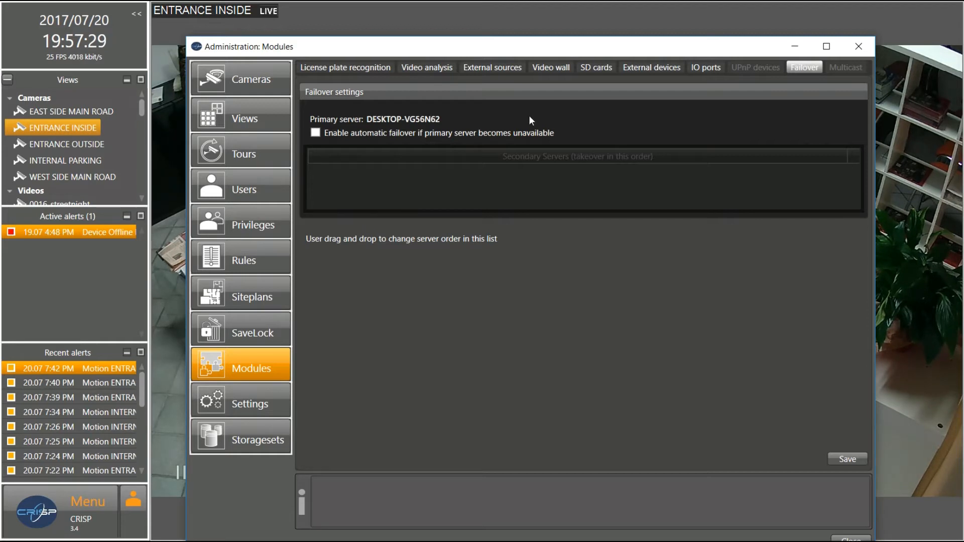
Show the General settings, with NTP server 10.0.0.10 and a 14-day log duration
click(257, 414)
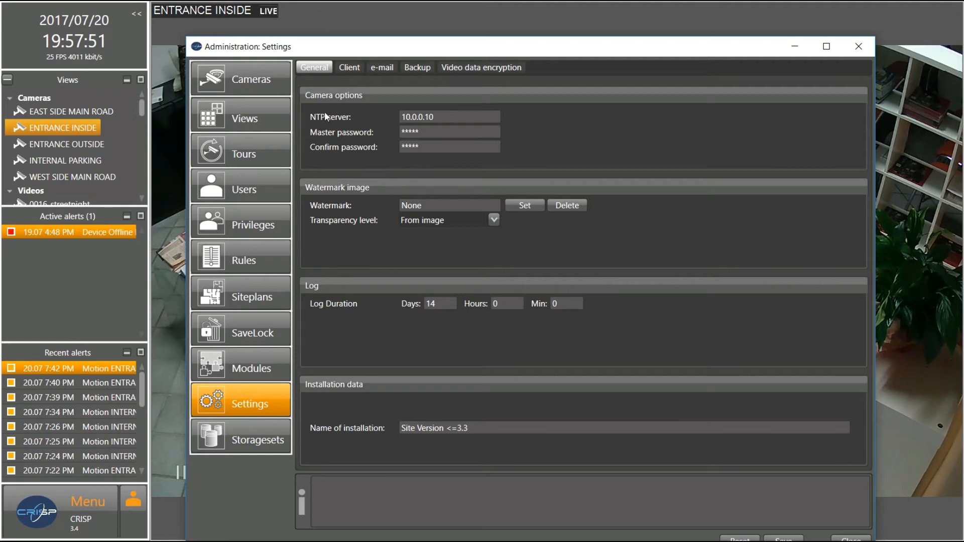
Show the Client settings with startup, layout and the four screens' default views
click(353, 69)
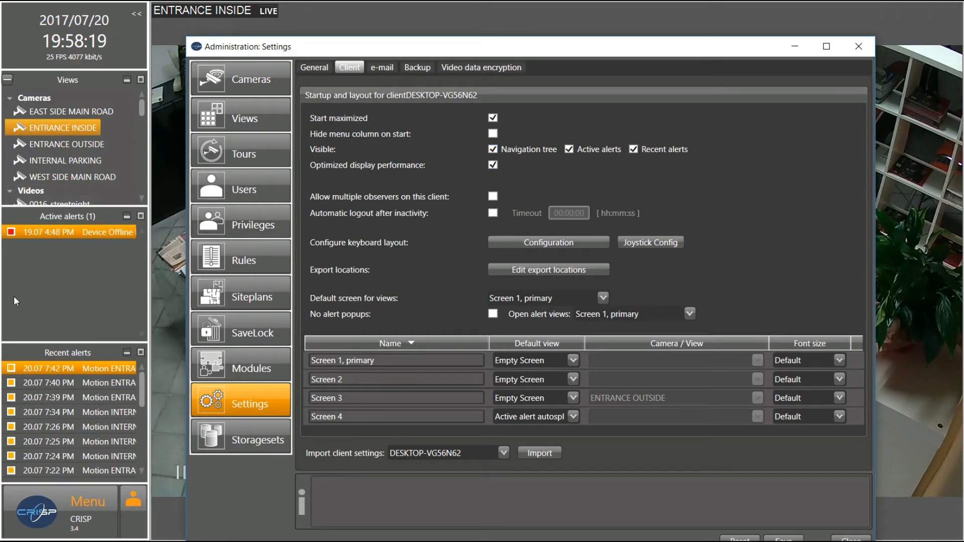
click(493, 196)
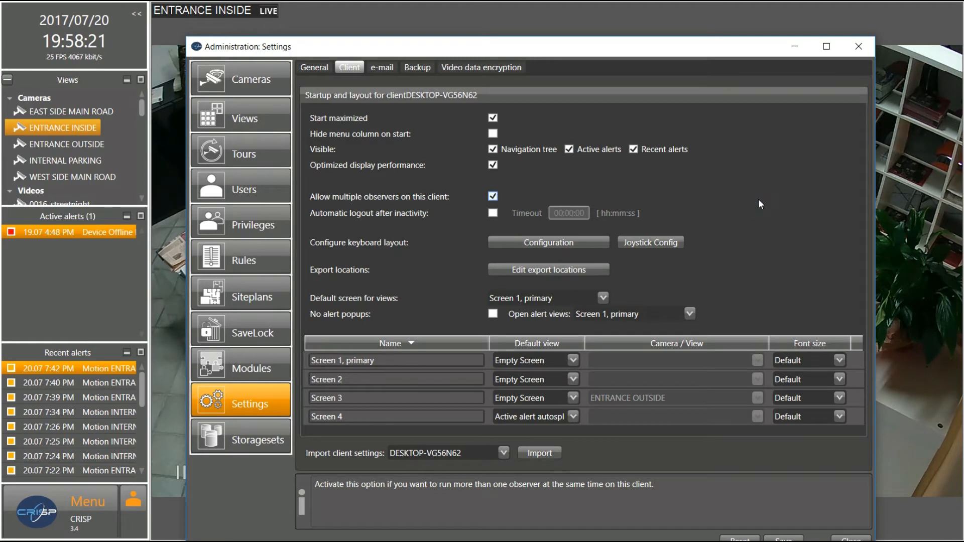
click(493, 196)
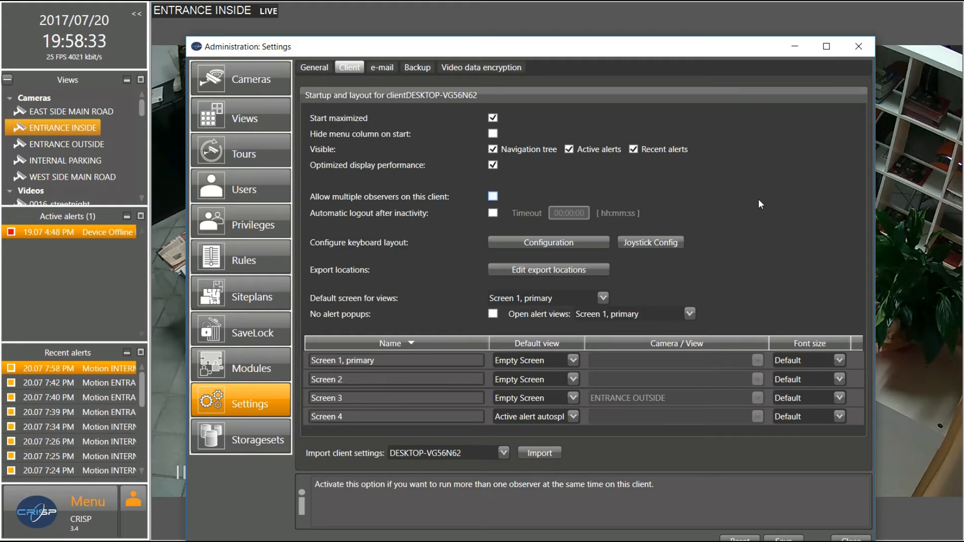
click(494, 214)
click(565, 211)
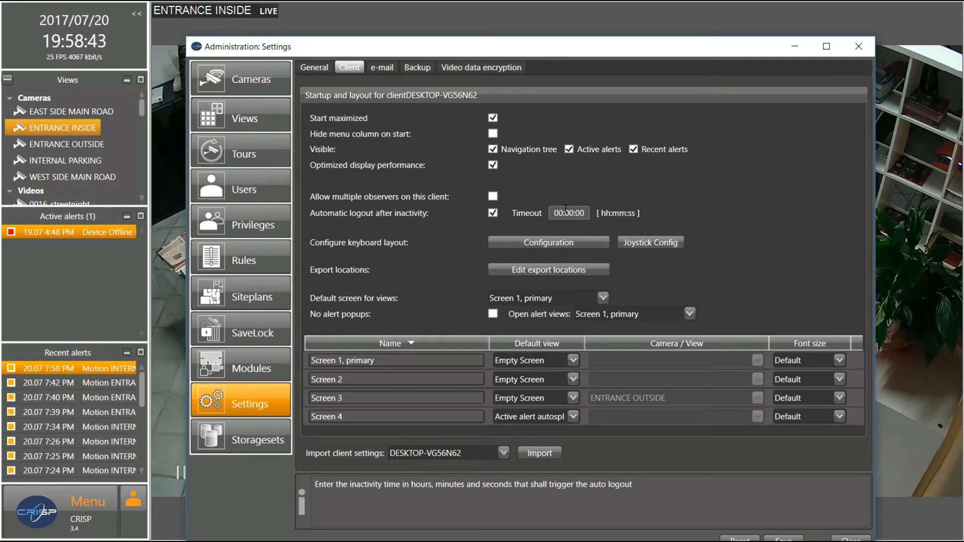
click(492, 213)
click(522, 242)
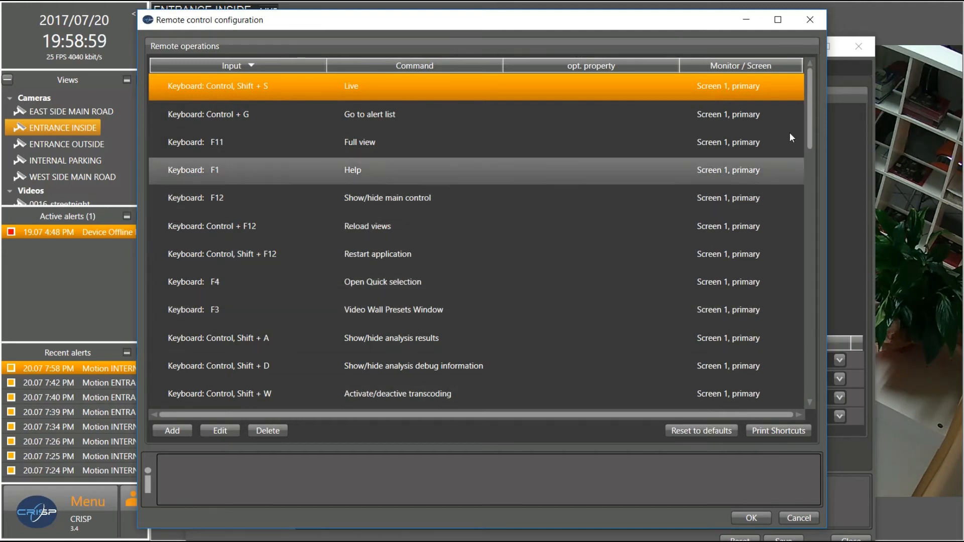
click(807, 20)
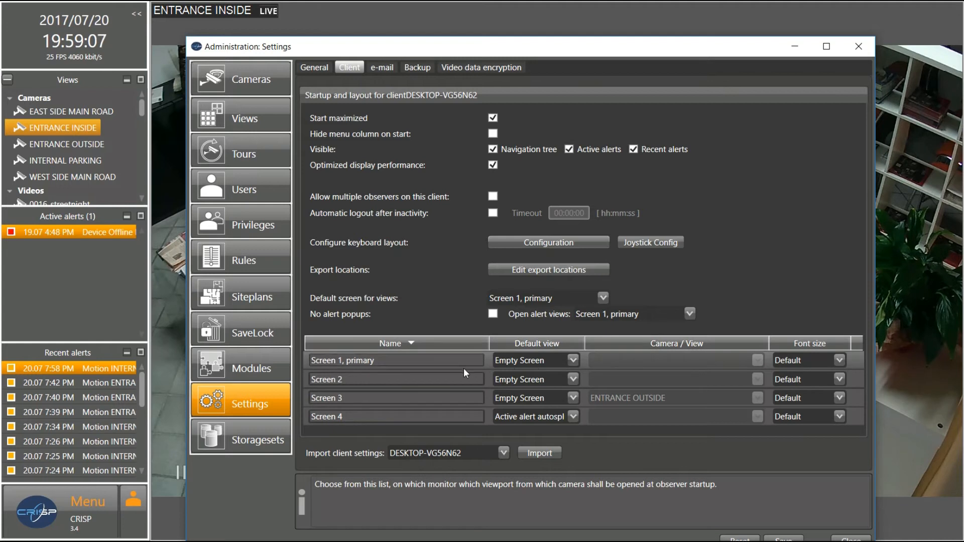
Set Screen 1's default view to 'Use camera/view' with the INTERNAL PARKING camera
click(573, 360)
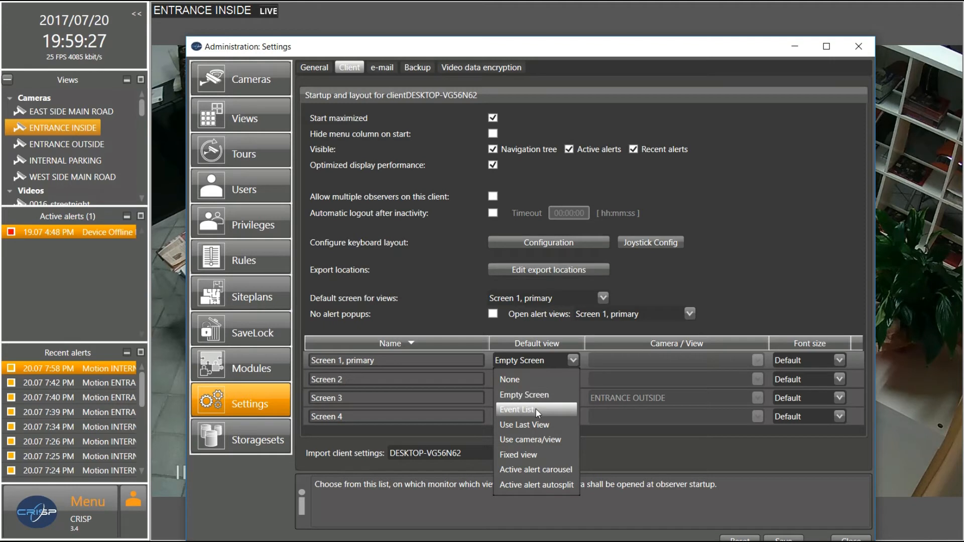
click(529, 441)
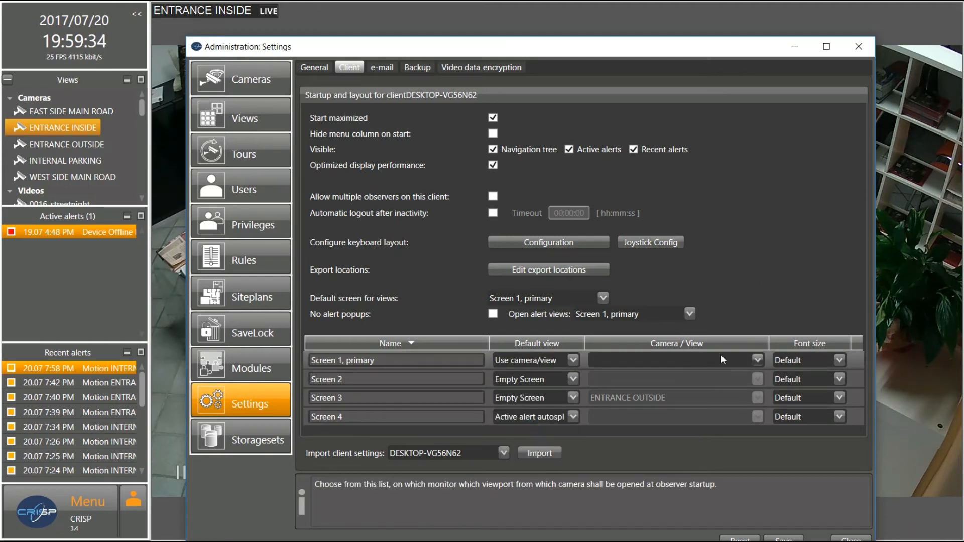
click(758, 360)
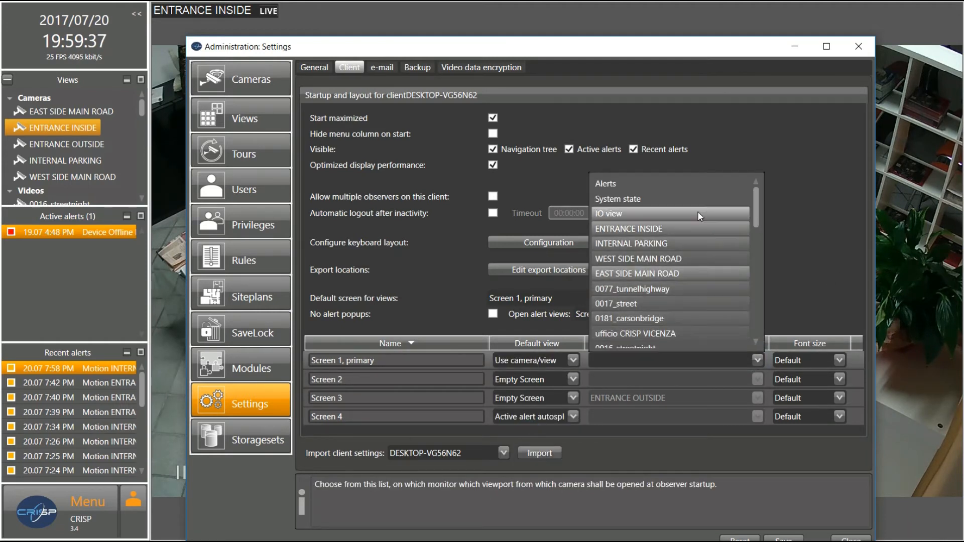
click(680, 247)
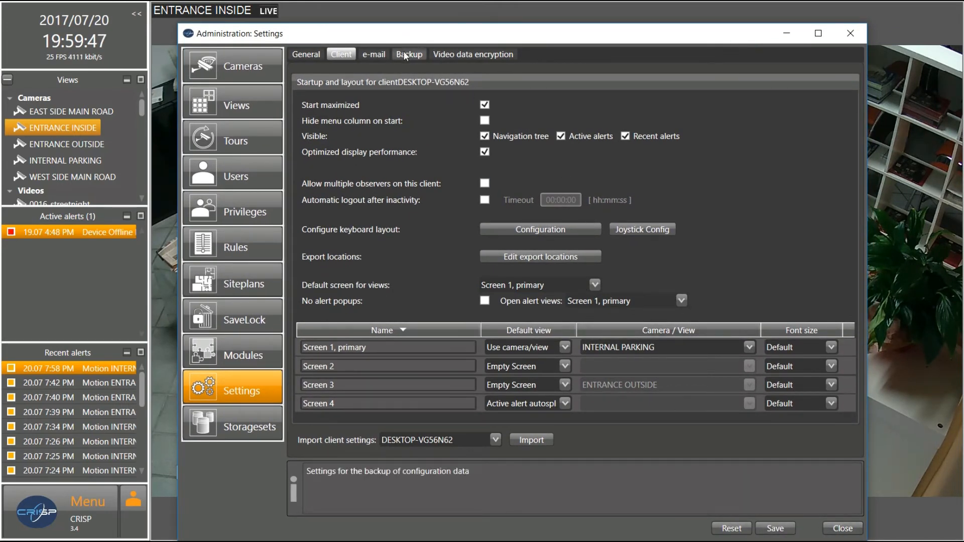
Look over the e-mail options, then show the Backup settings for folder c:\Backup
click(375, 54)
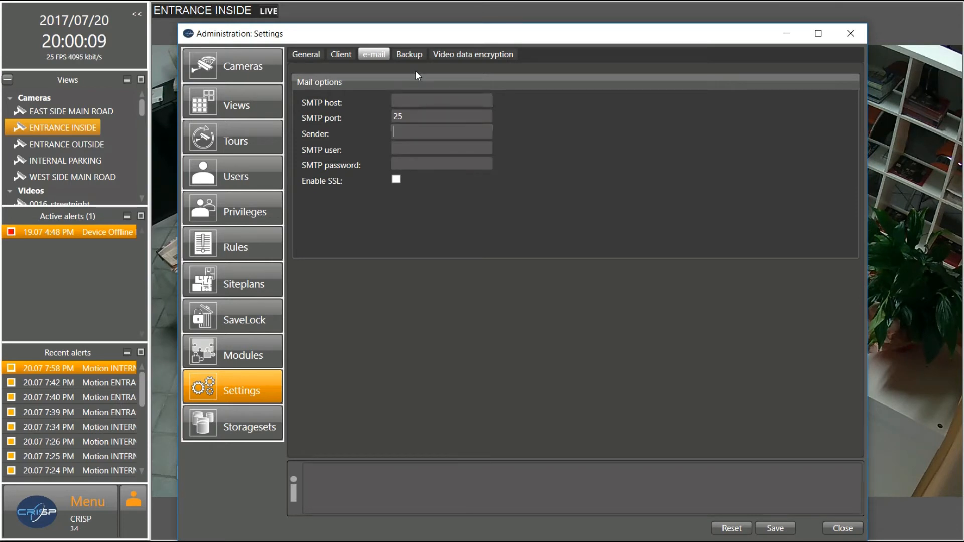
click(409, 57)
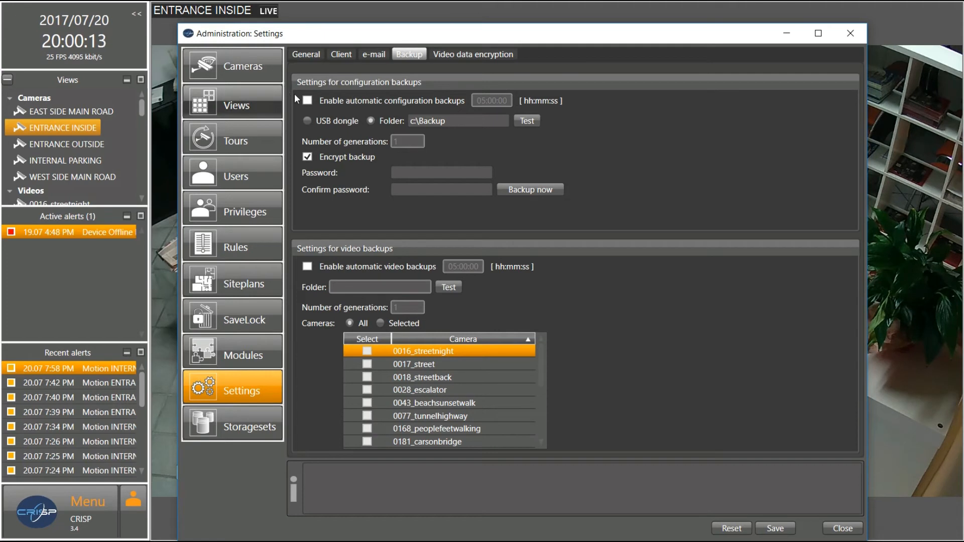
Try the configuration backup options, leaving them as before: automatic off, folder storage, encryption on
click(305, 101)
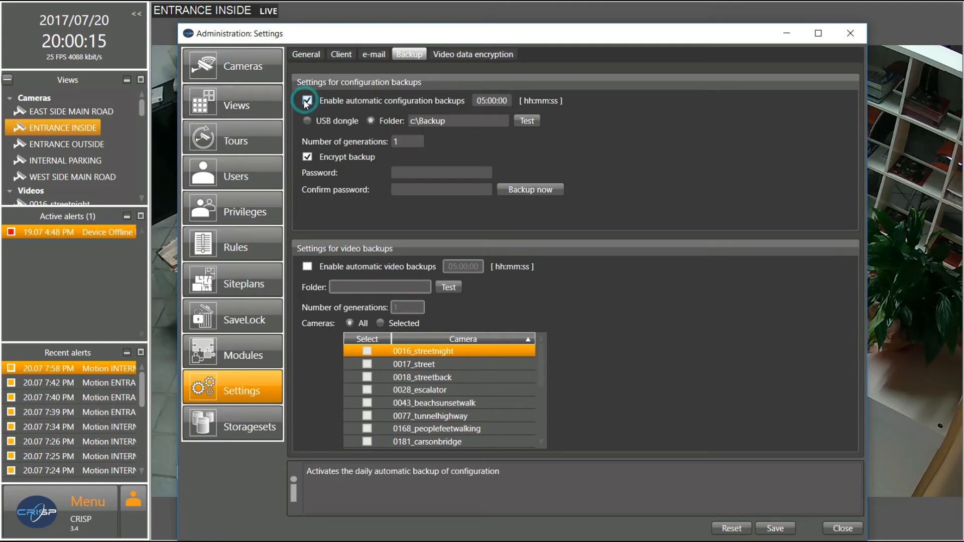
click(307, 101)
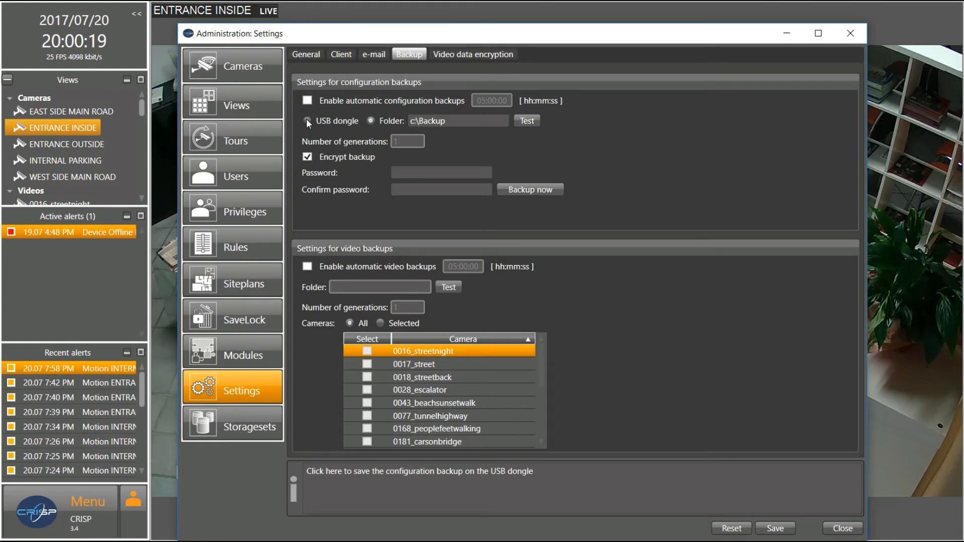
click(307, 122)
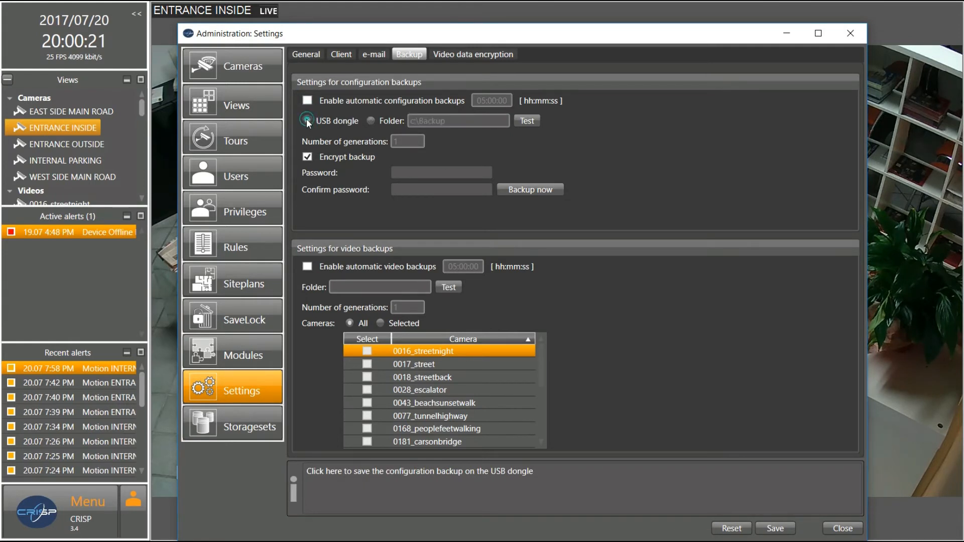
click(372, 122)
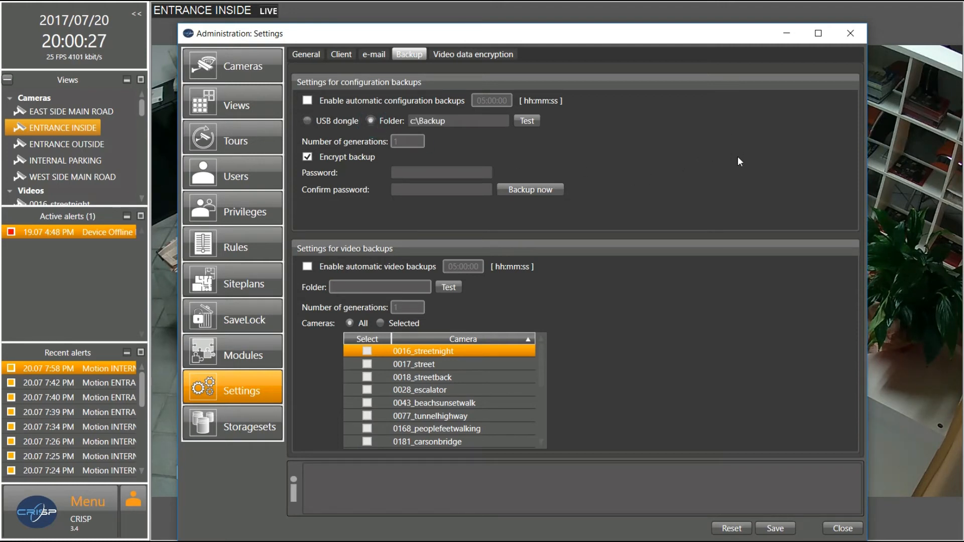
click(306, 157)
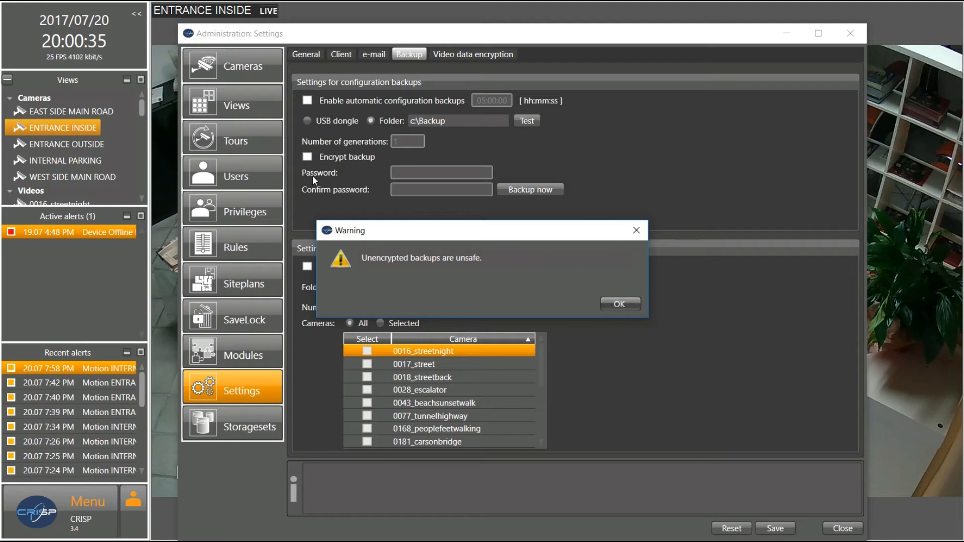
click(608, 303)
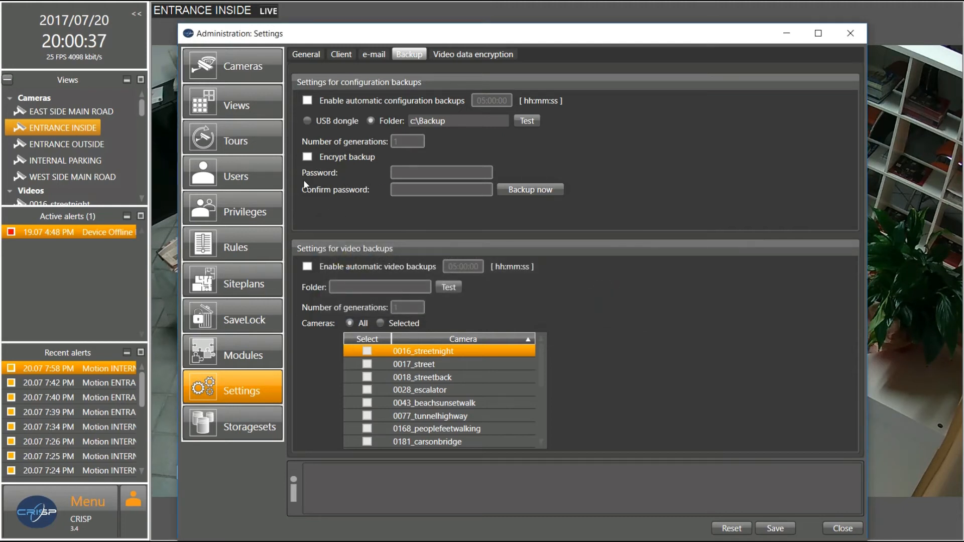
click(307, 156)
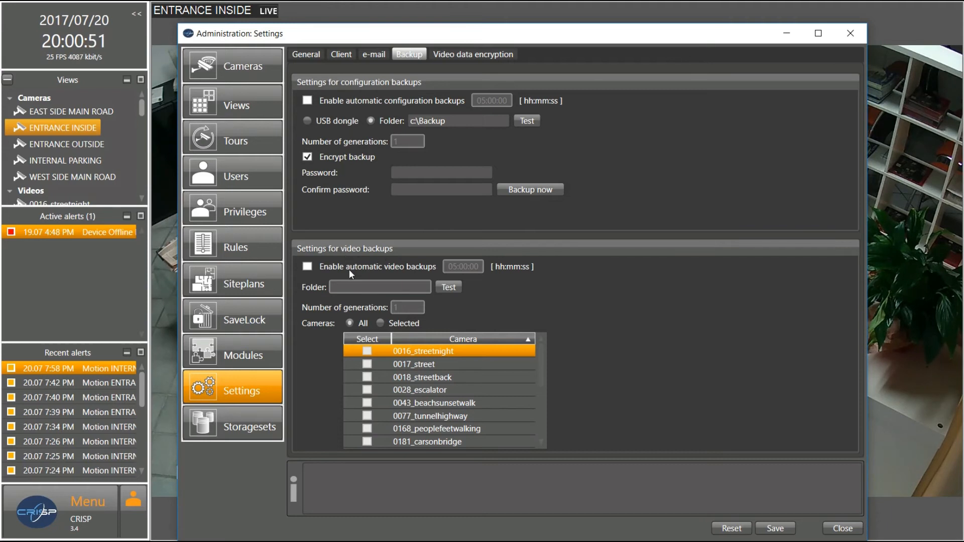
Leave automatic video backups off and show the Video data encryption settings
click(308, 266)
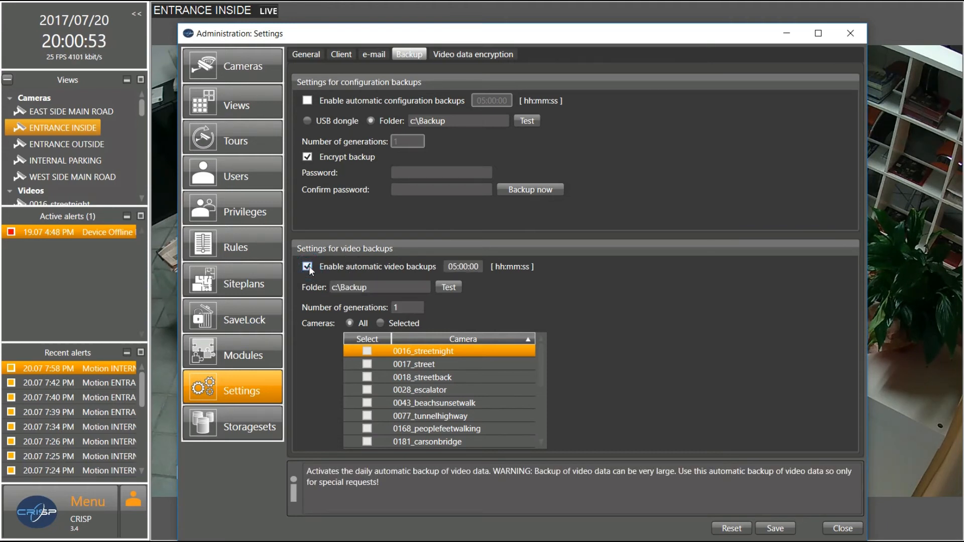
click(308, 266)
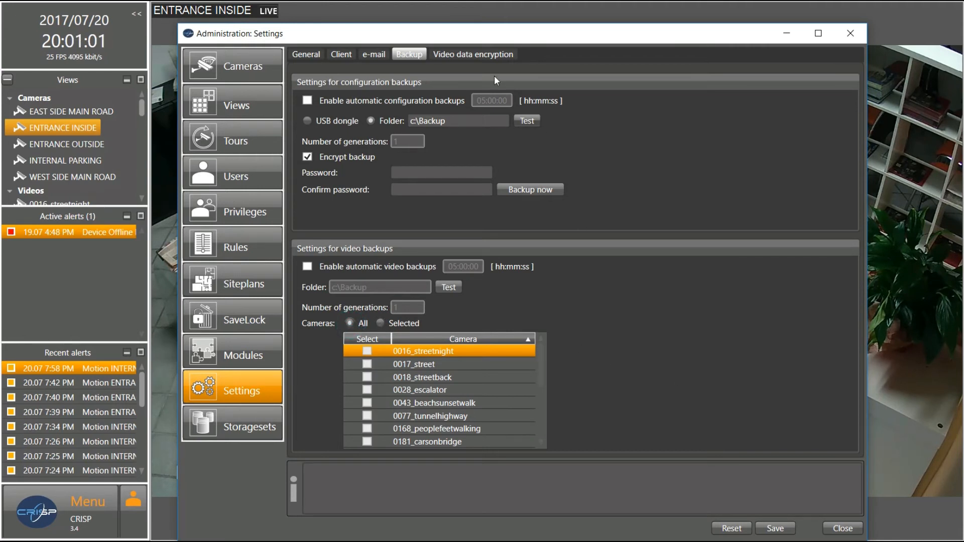
click(480, 53)
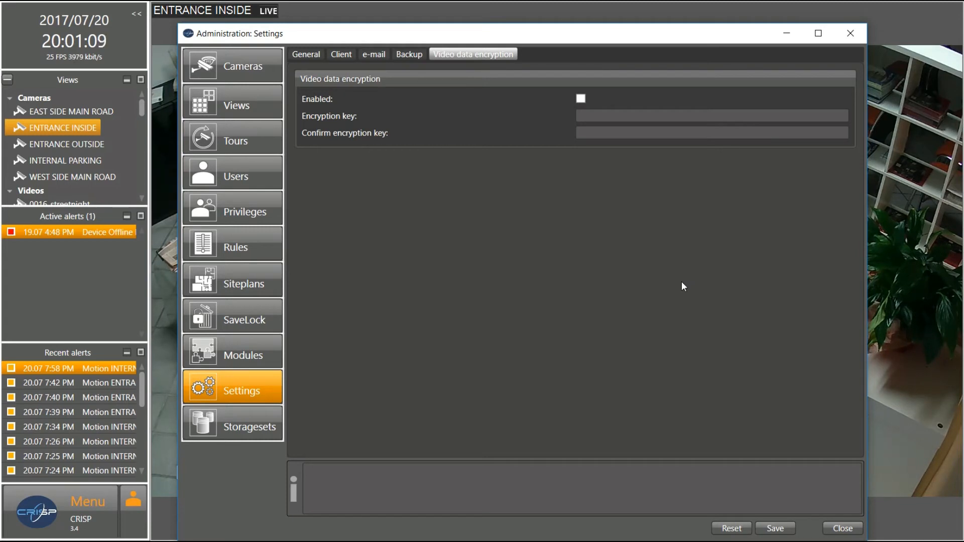
Try video data encryption, leave it off, and open Storagesets without saving changes
click(581, 99)
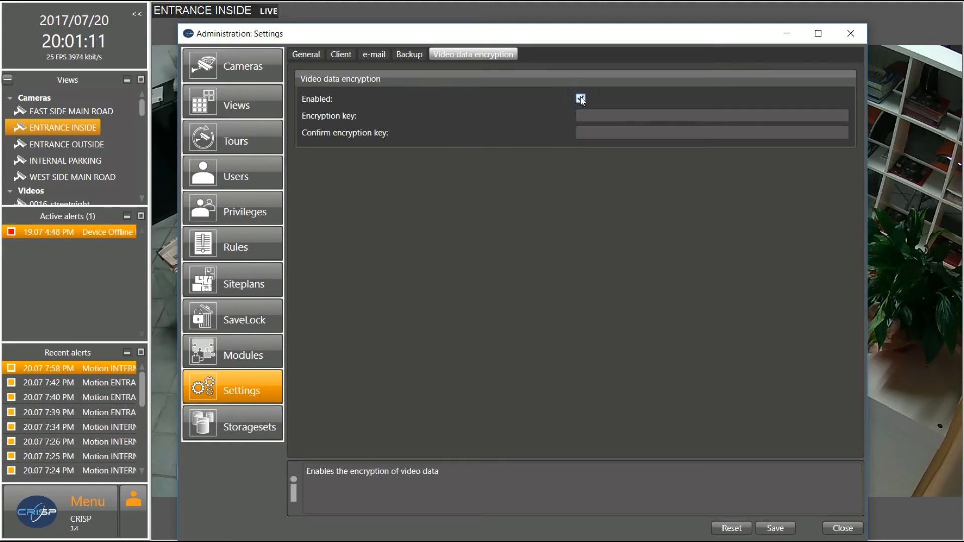
click(596, 112)
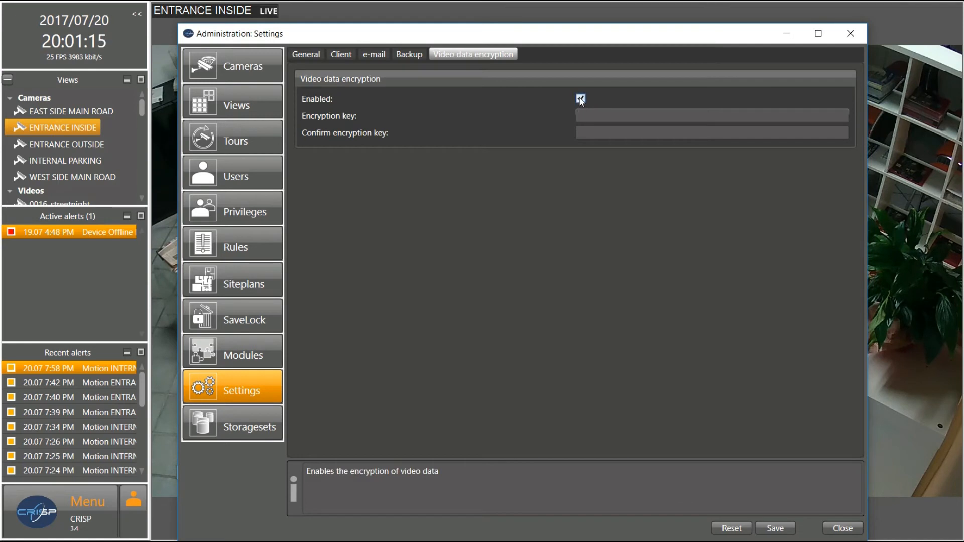
click(581, 99)
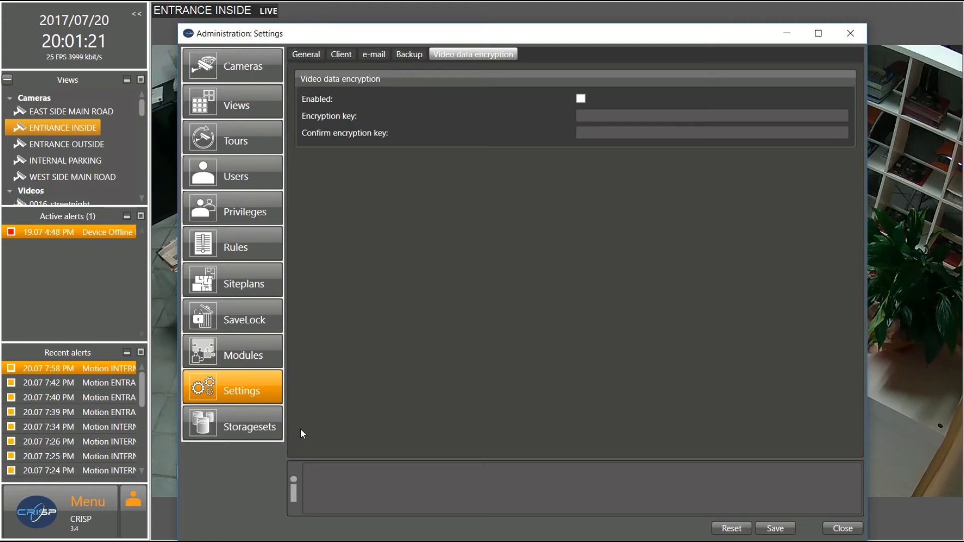
click(259, 423)
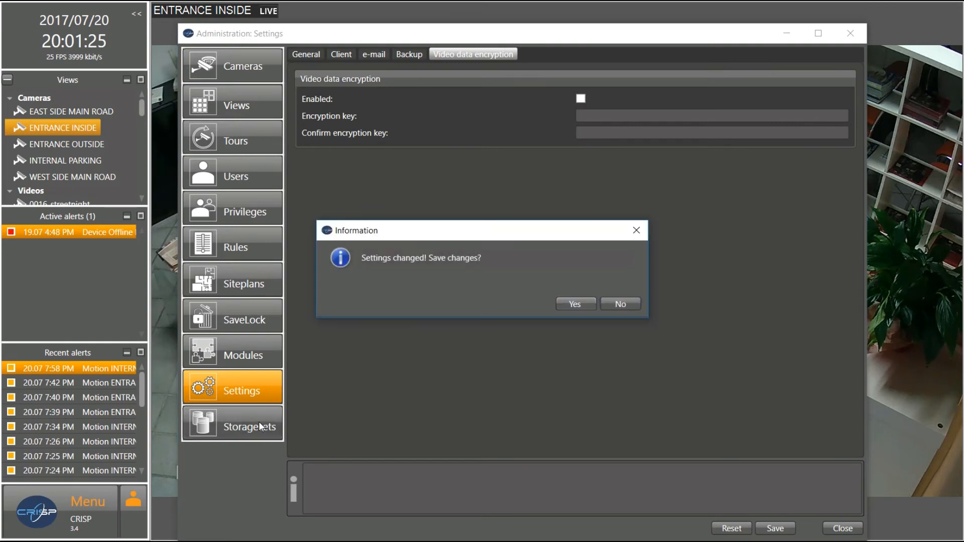
click(609, 303)
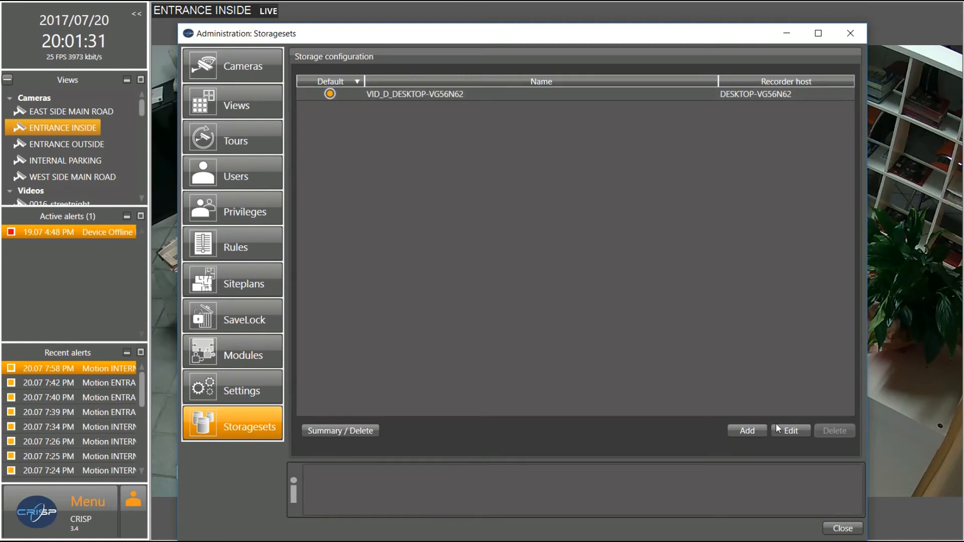
Review the default storageset's 100 GB minimum and 20-day duration unchanged, then close Administration
click(758, 430)
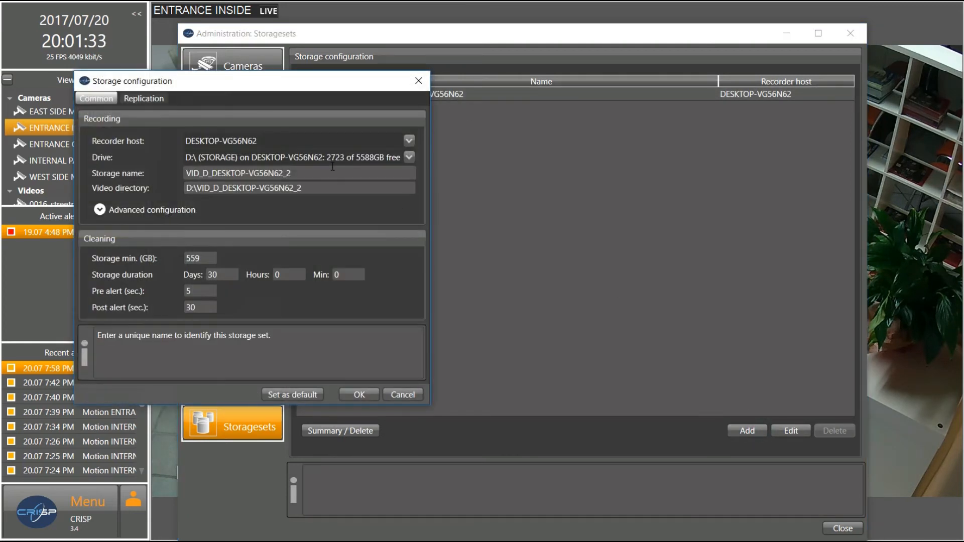
click(418, 81)
double_click(419, 94)
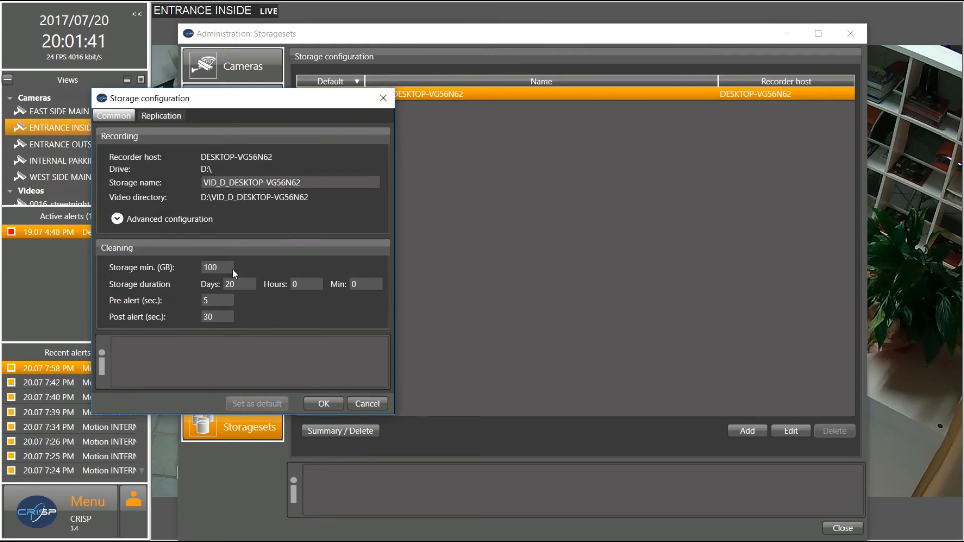
click(218, 269)
mouse_move(219, 268)
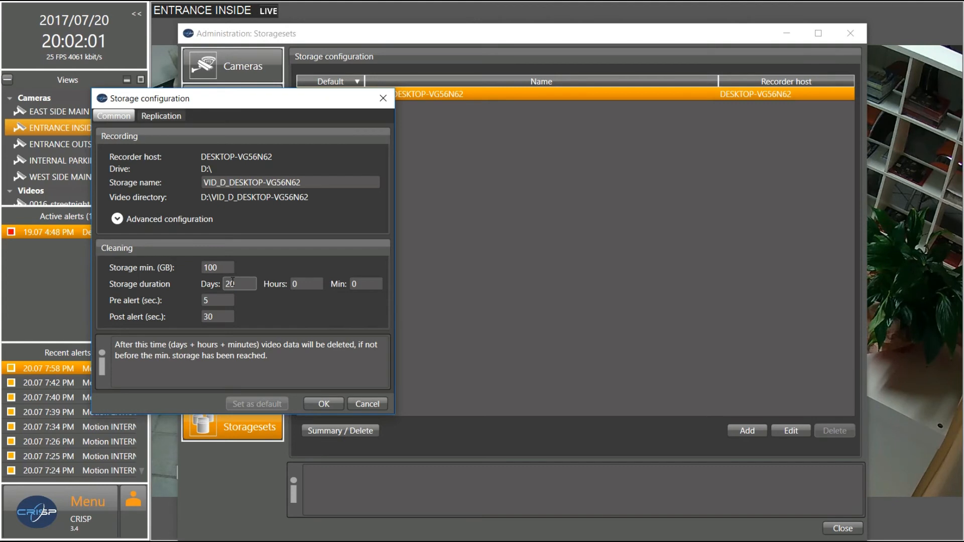
click(380, 100)
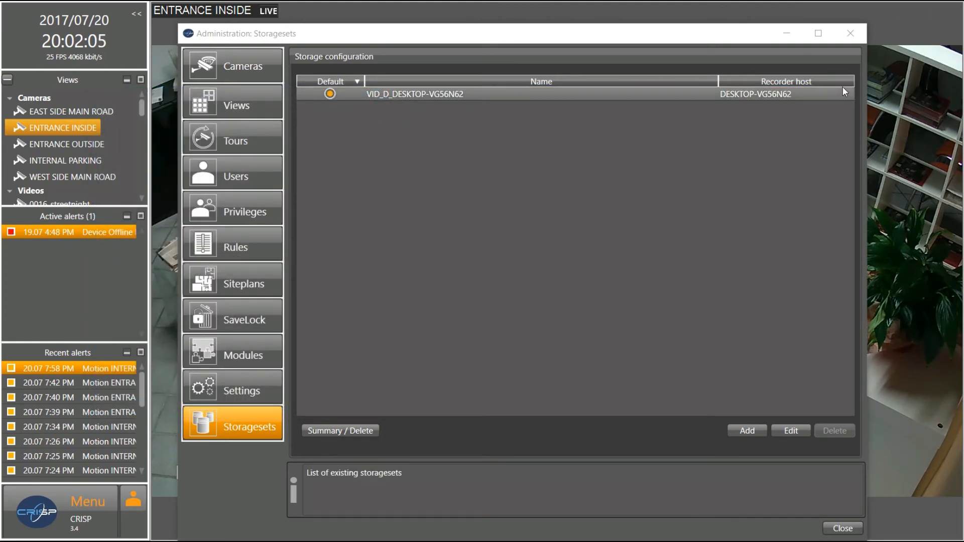
click(843, 529)
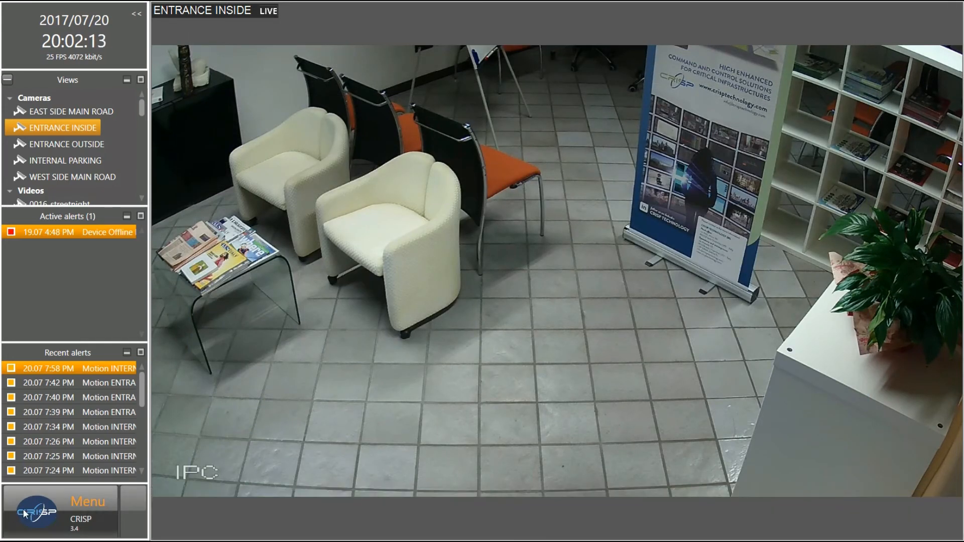
Show About for version 3.4.8.33662 (64bit) and scroll through the licensed counts and modules
click(38, 499)
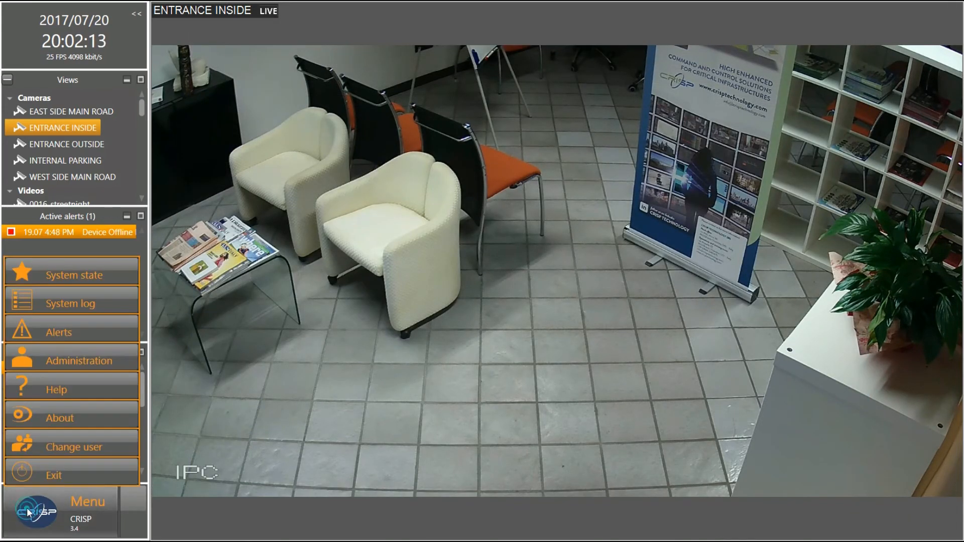
click(61, 412)
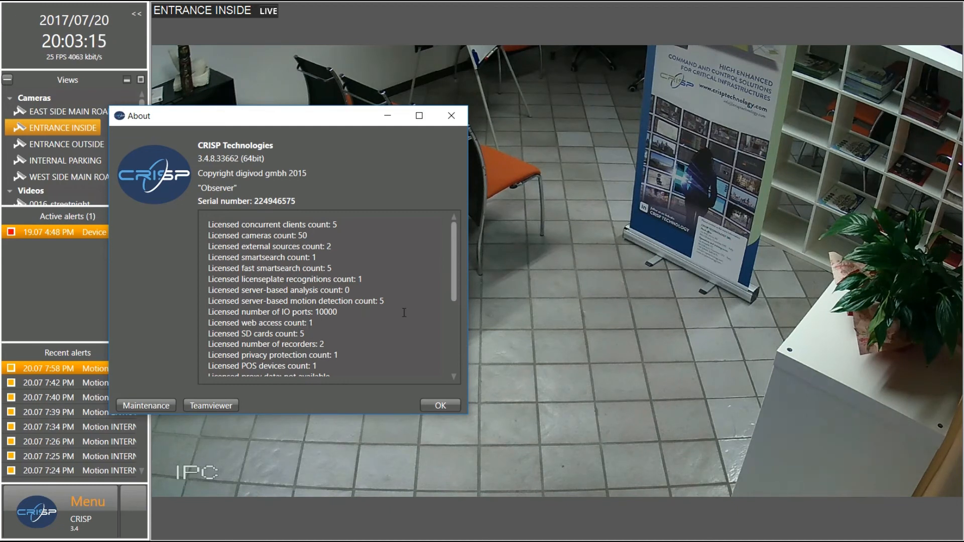
scroll(395, 314, down, 1)
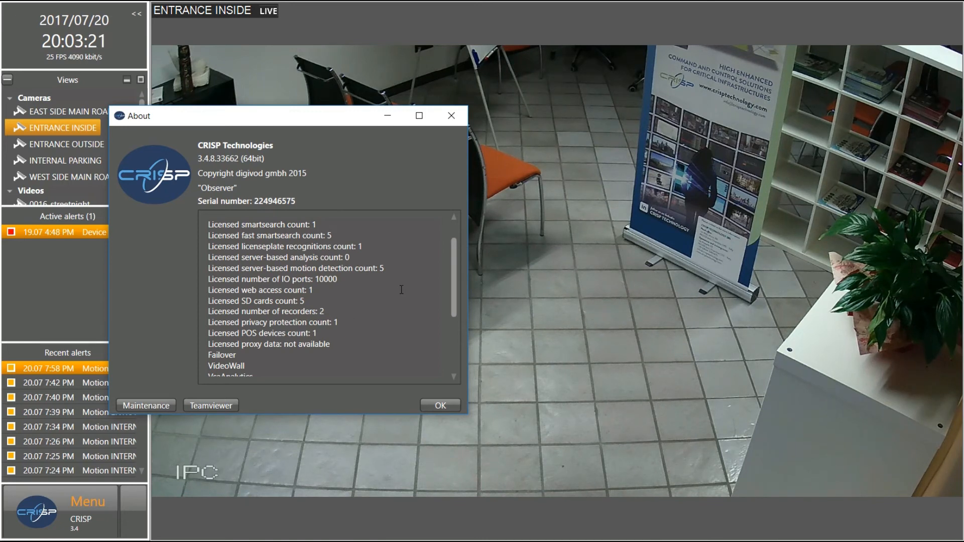
scroll(311, 320, down, 1)
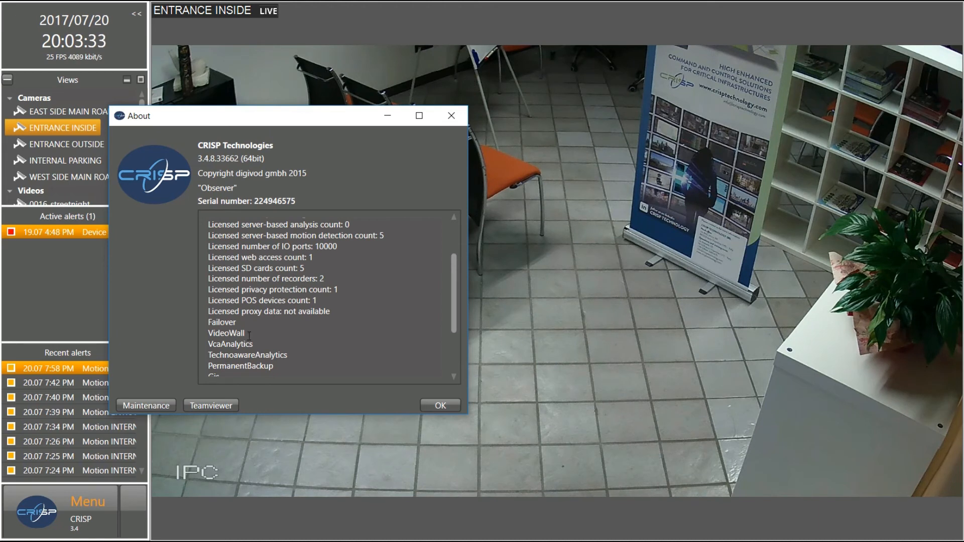
click(206, 405)
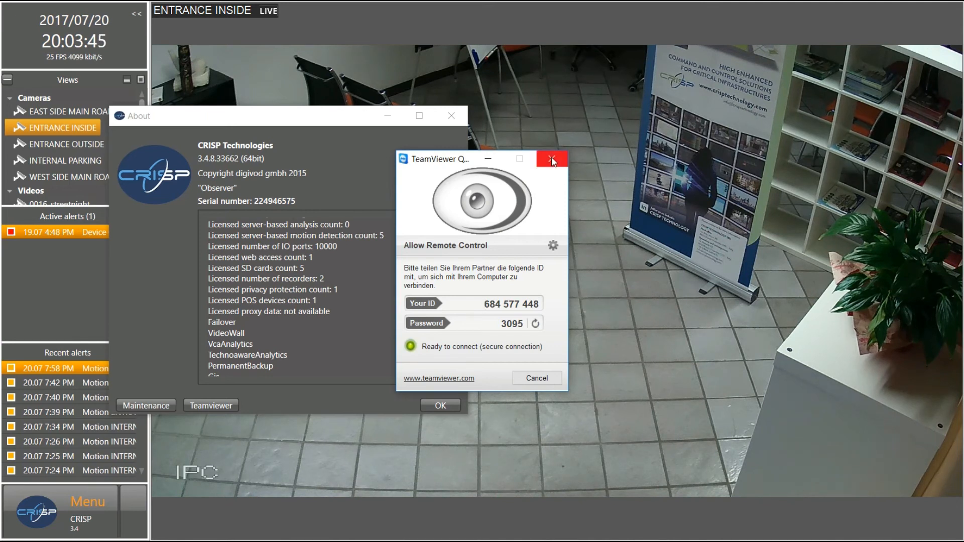
click(552, 158)
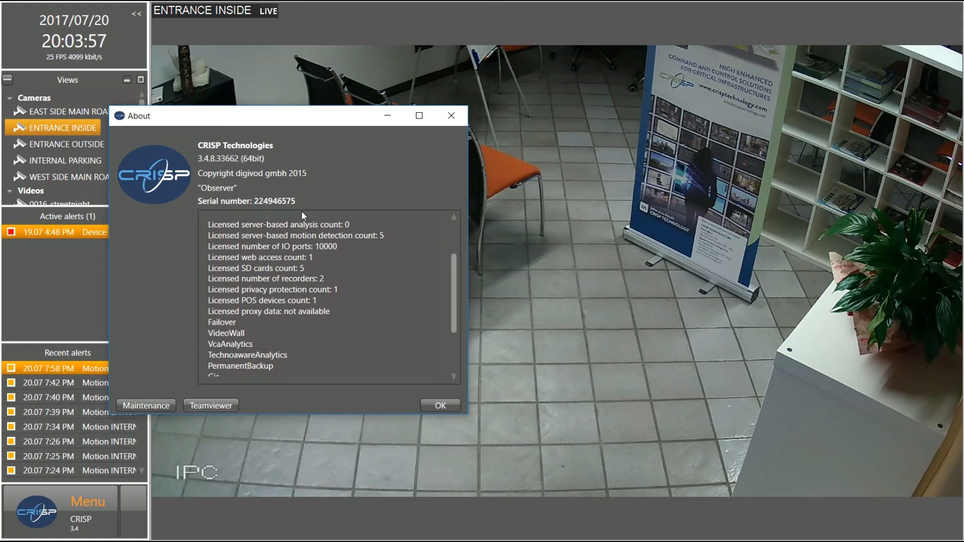
click(163, 407)
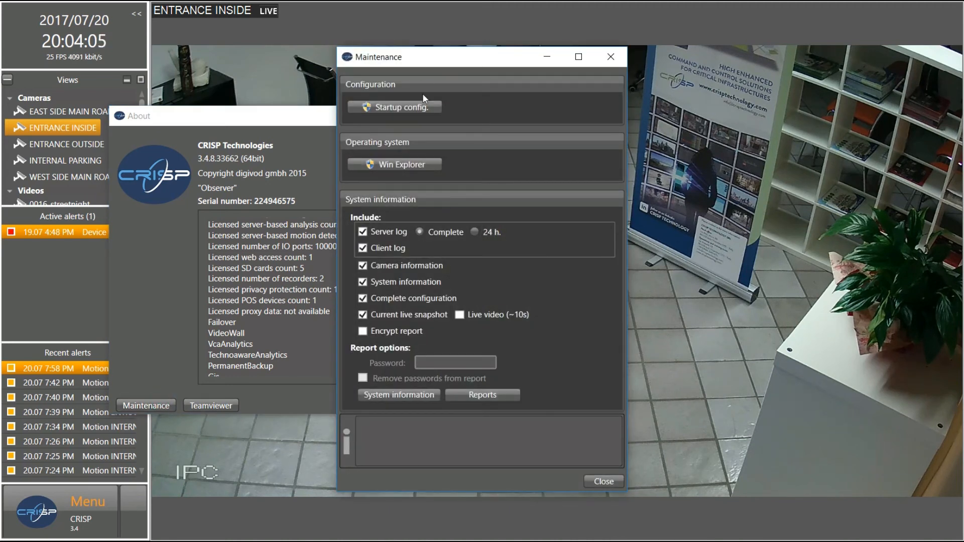
mouse_move(424, 103)
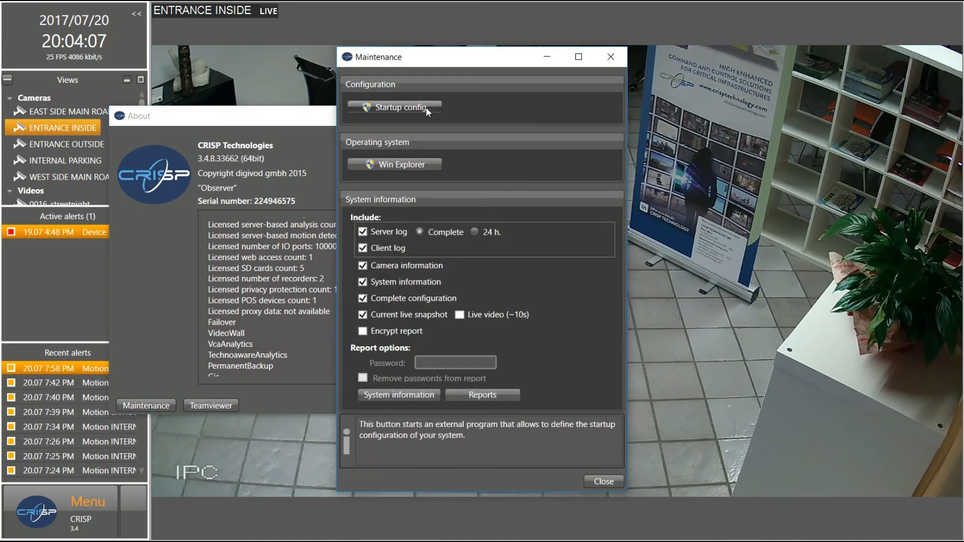
click(426, 107)
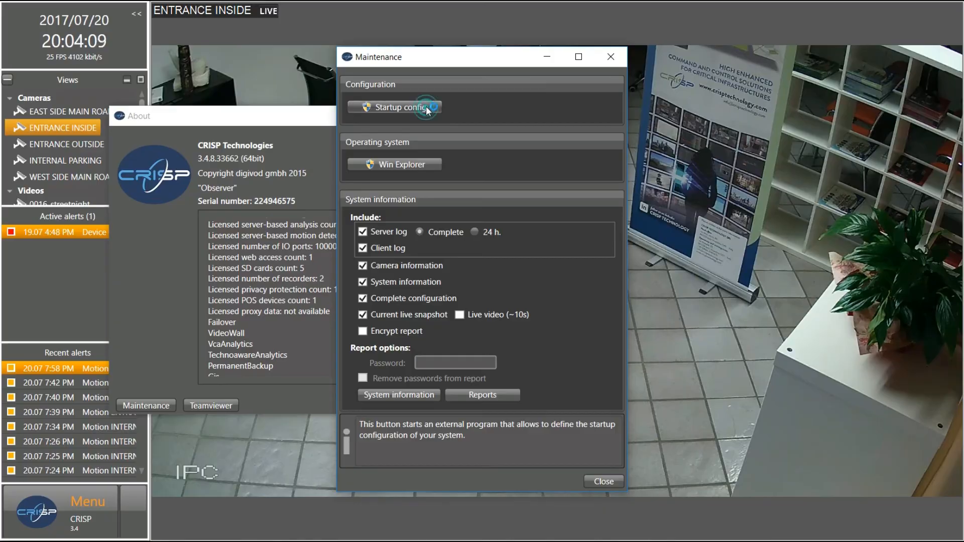
click(449, 363)
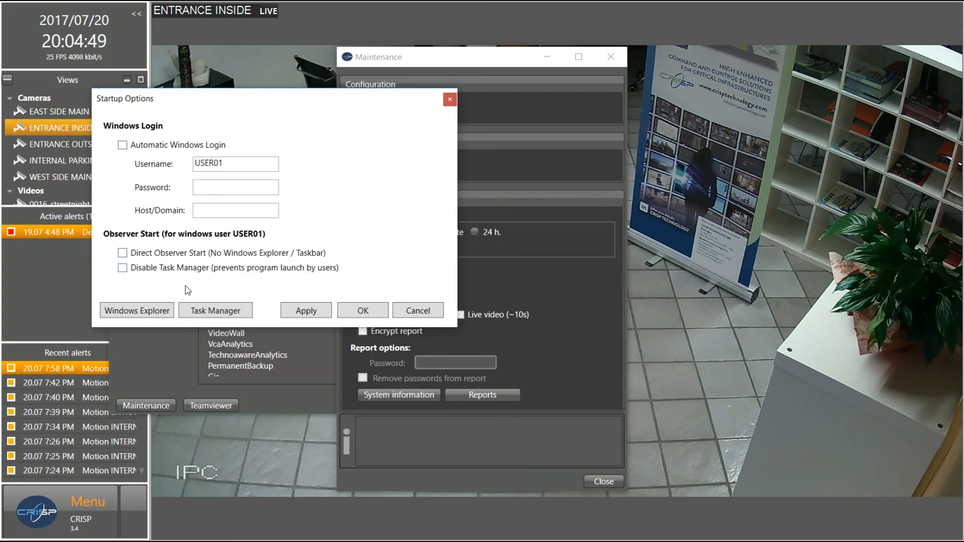
click(430, 311)
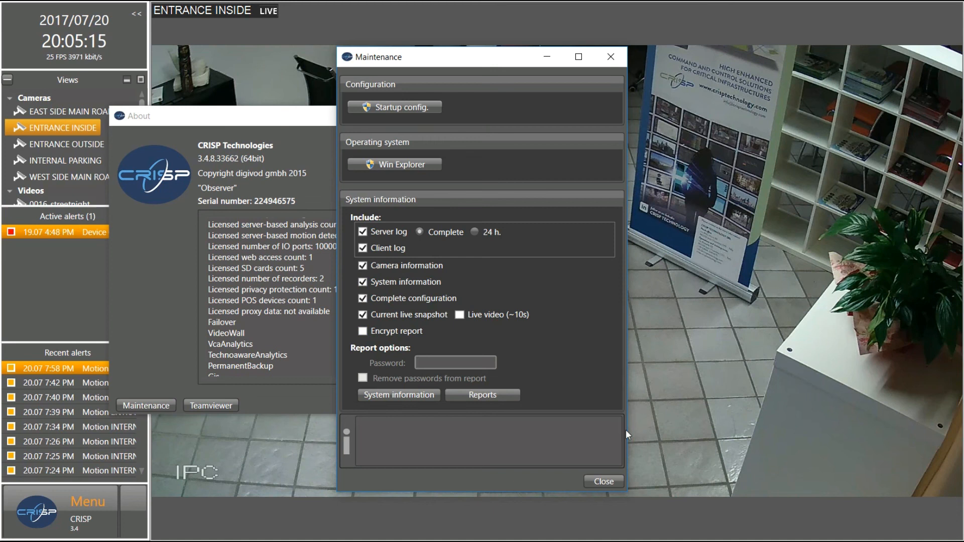
click(606, 480)
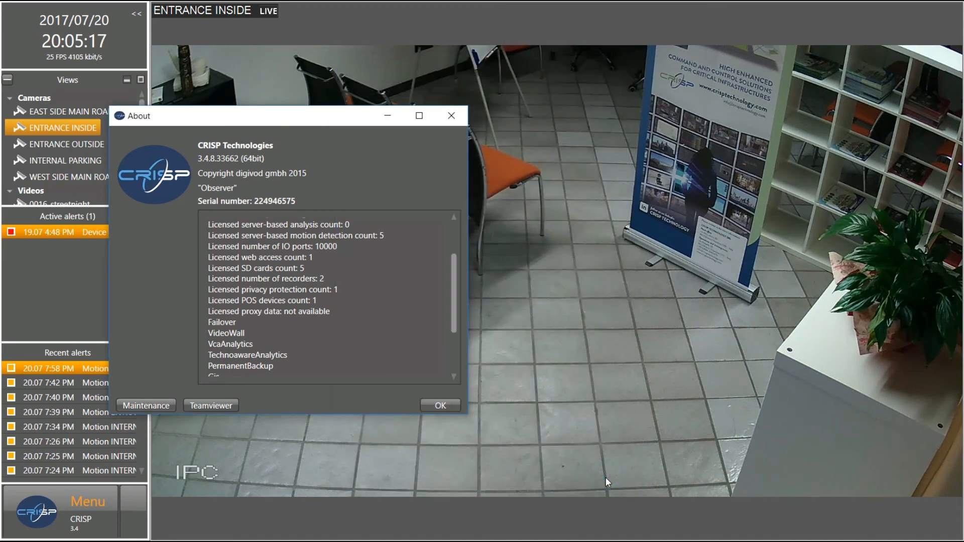
Close About, start Change user, then dismiss the login prompt without switching user
click(451, 123)
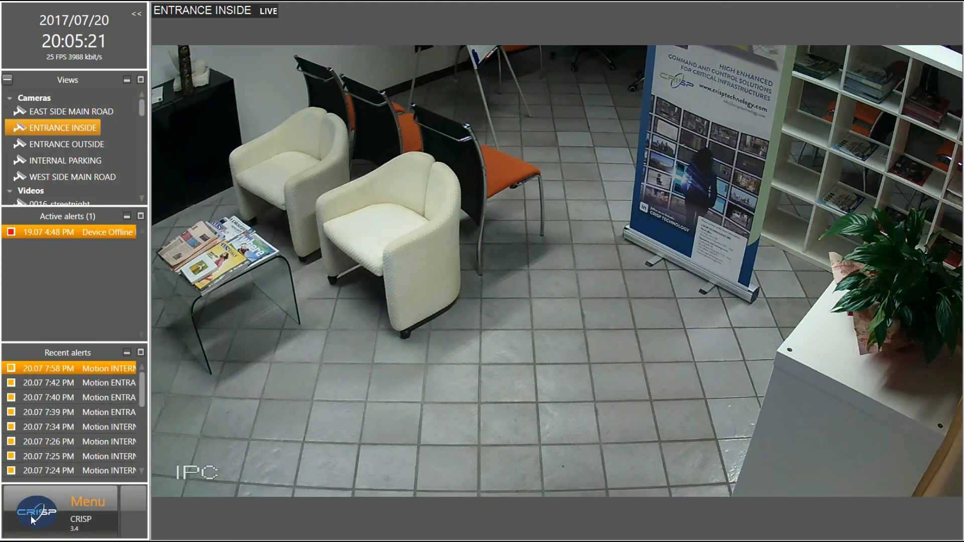
click(32, 512)
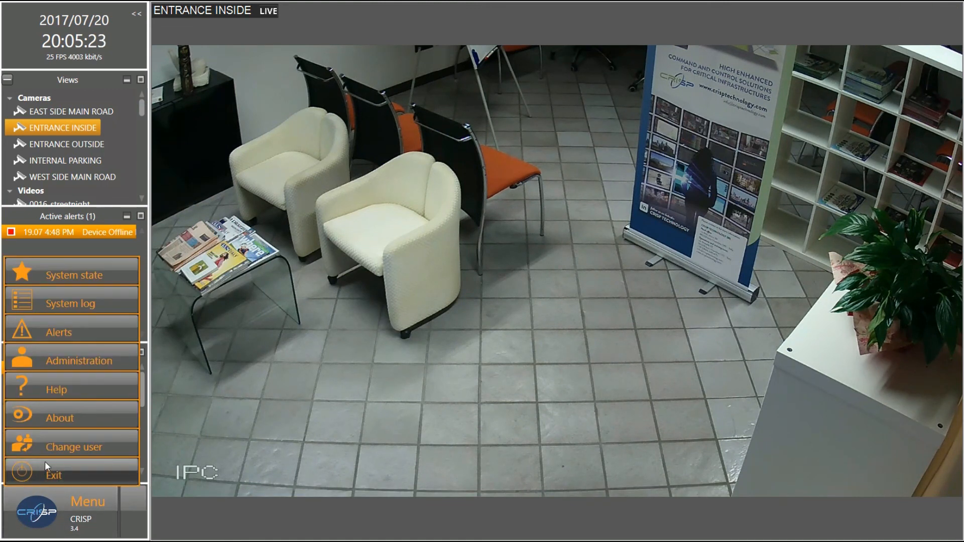
click(51, 447)
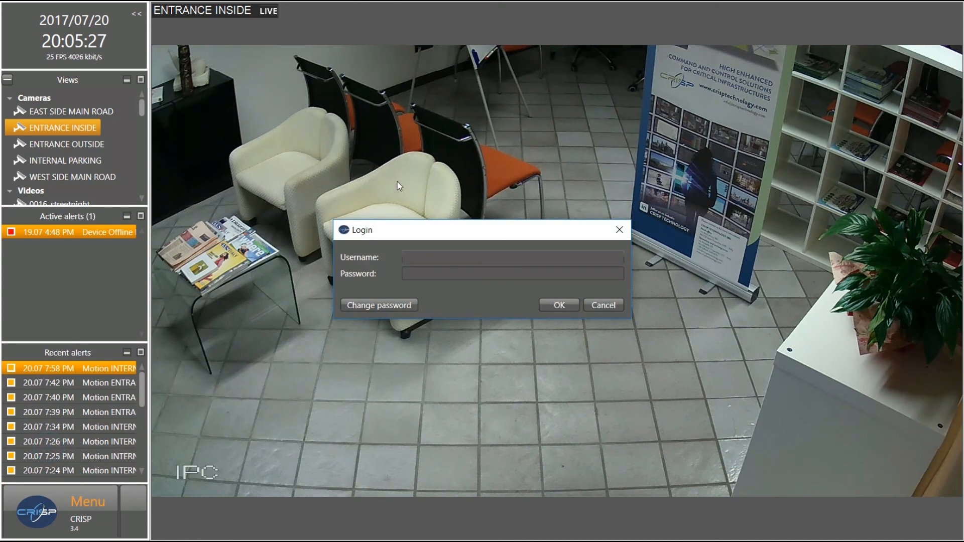
drag(421, 227, 443, 314)
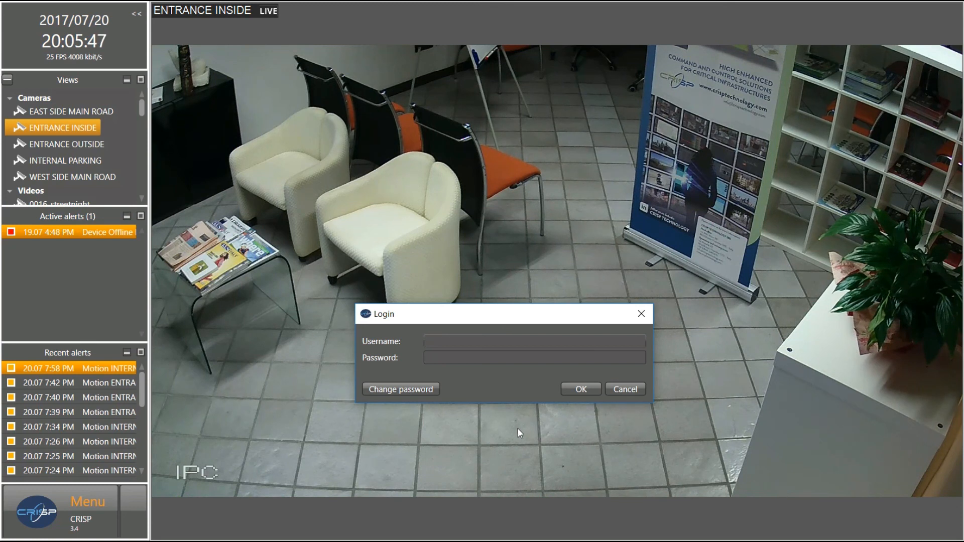
click(638, 320)
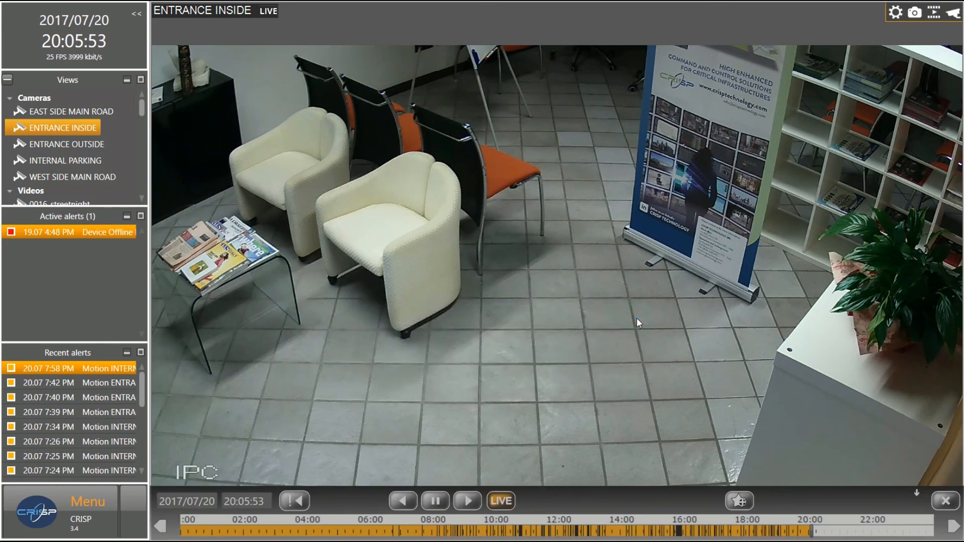
Reopen the main menu and leave it without choosing anything
click(42, 496)
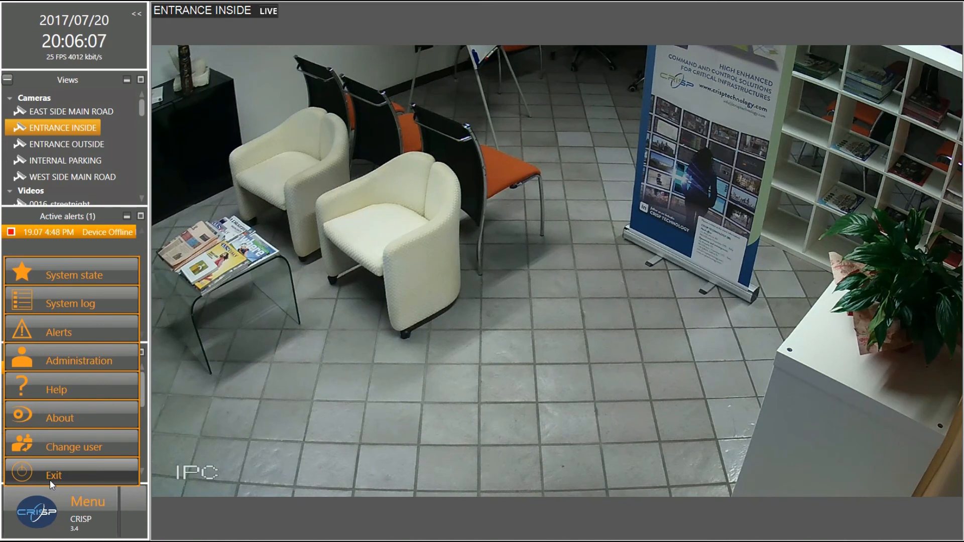
mouse_move(200, 436)
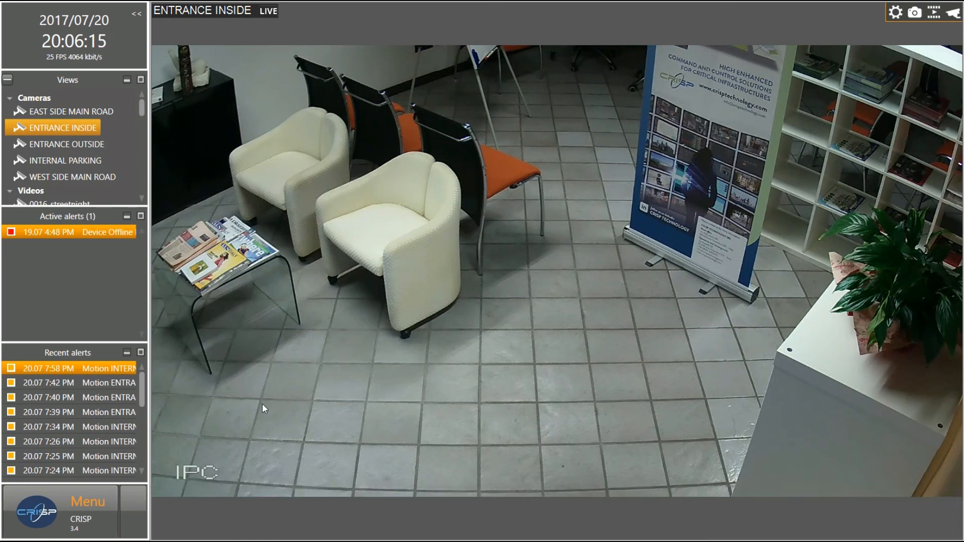
mouse_move(267, 393)
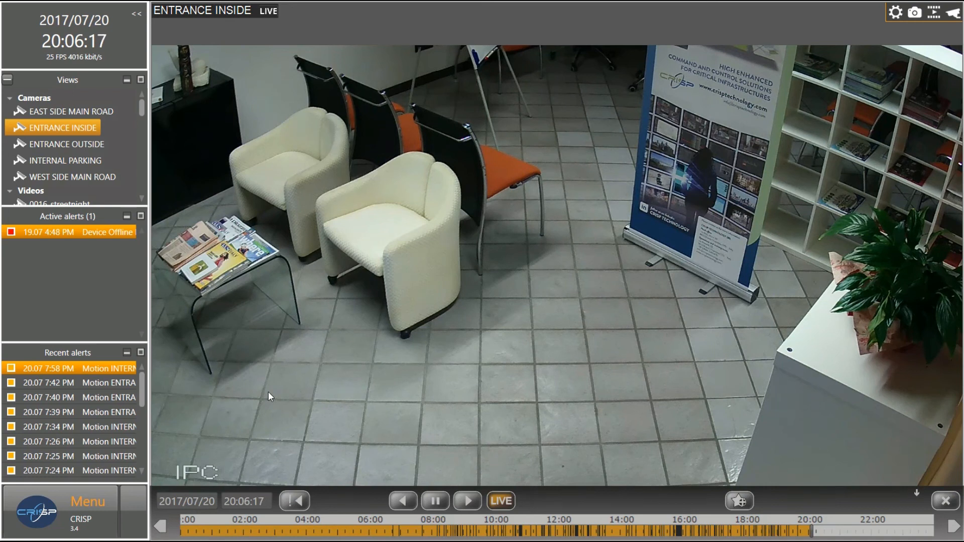